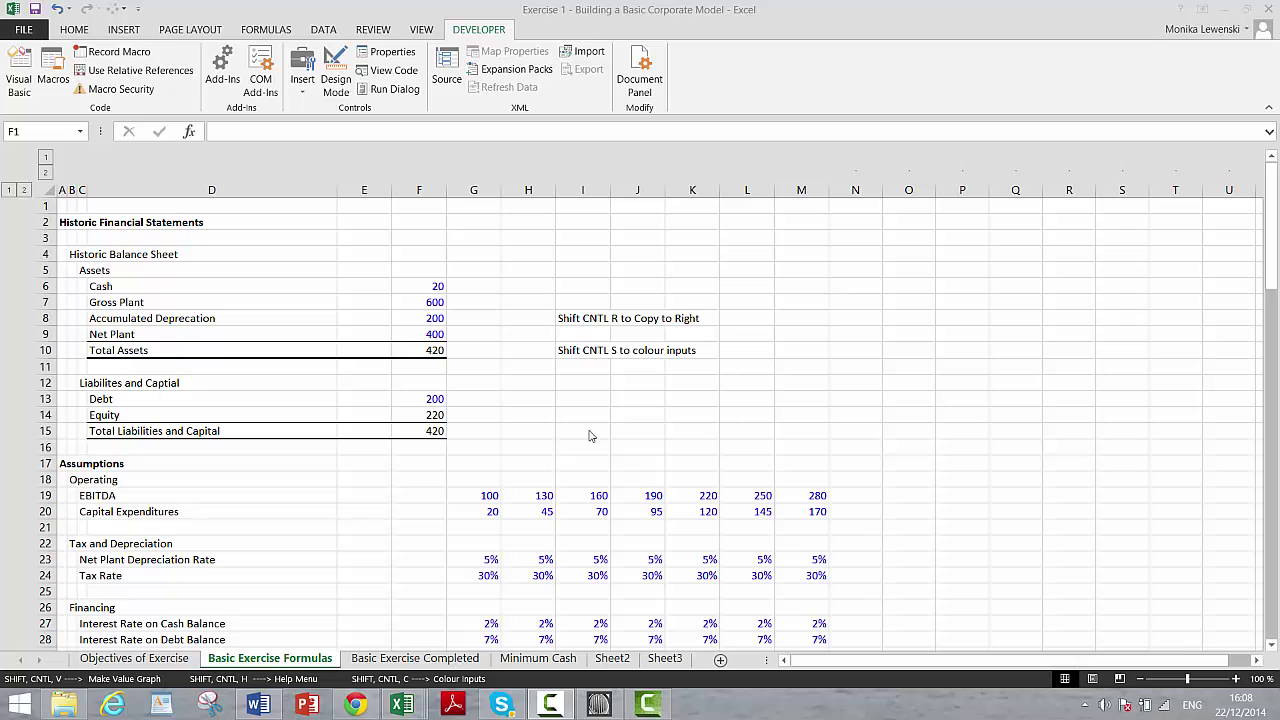
- Link the first-year Closing Balance in F35 to Net Plant in F9, showing 400.00
key("Down")
key("Down")
key("Down")
key("Down")
key("Down")
key("Down")
key("Down")
key("Down")
key("Down")
key("Down")
key("Down")
key("Down")
key("Down")
key("Down")
key("Down")
key("Down")
key("Down")
key("Down")
key("Down")
key("Down")
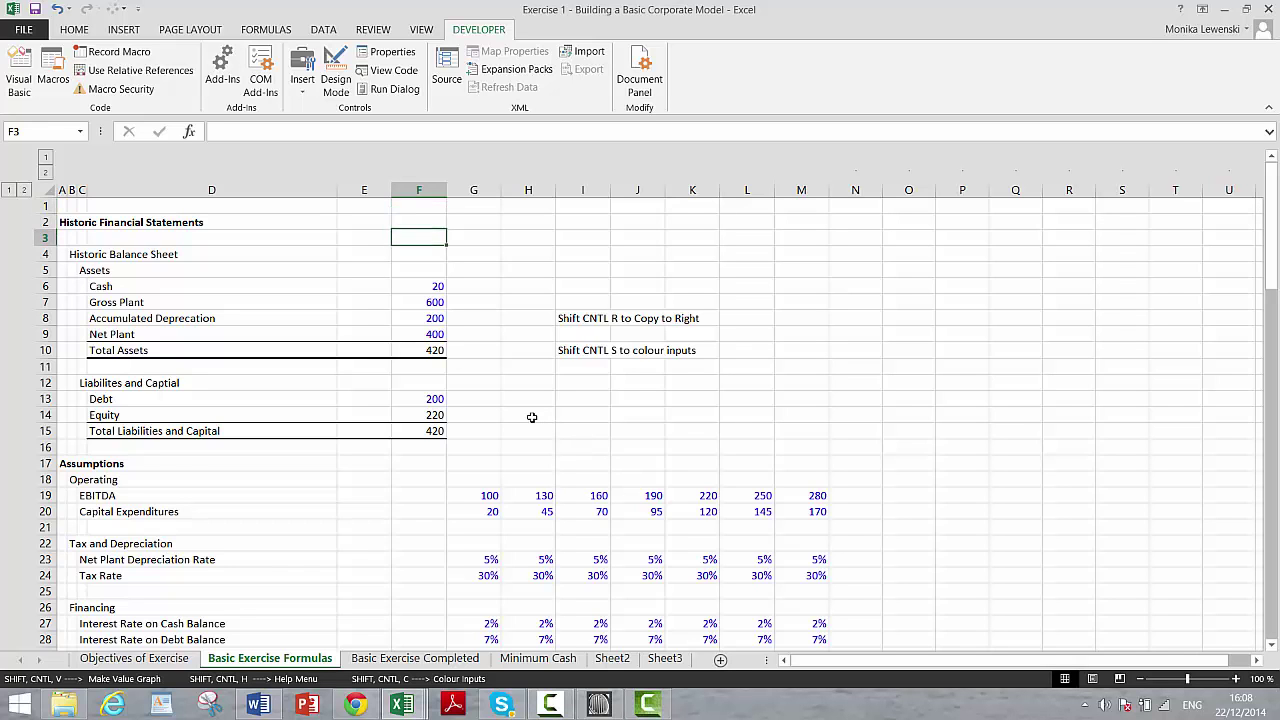
key("Down")
key("Down")
key("Down")
key("Down")
key("Down")
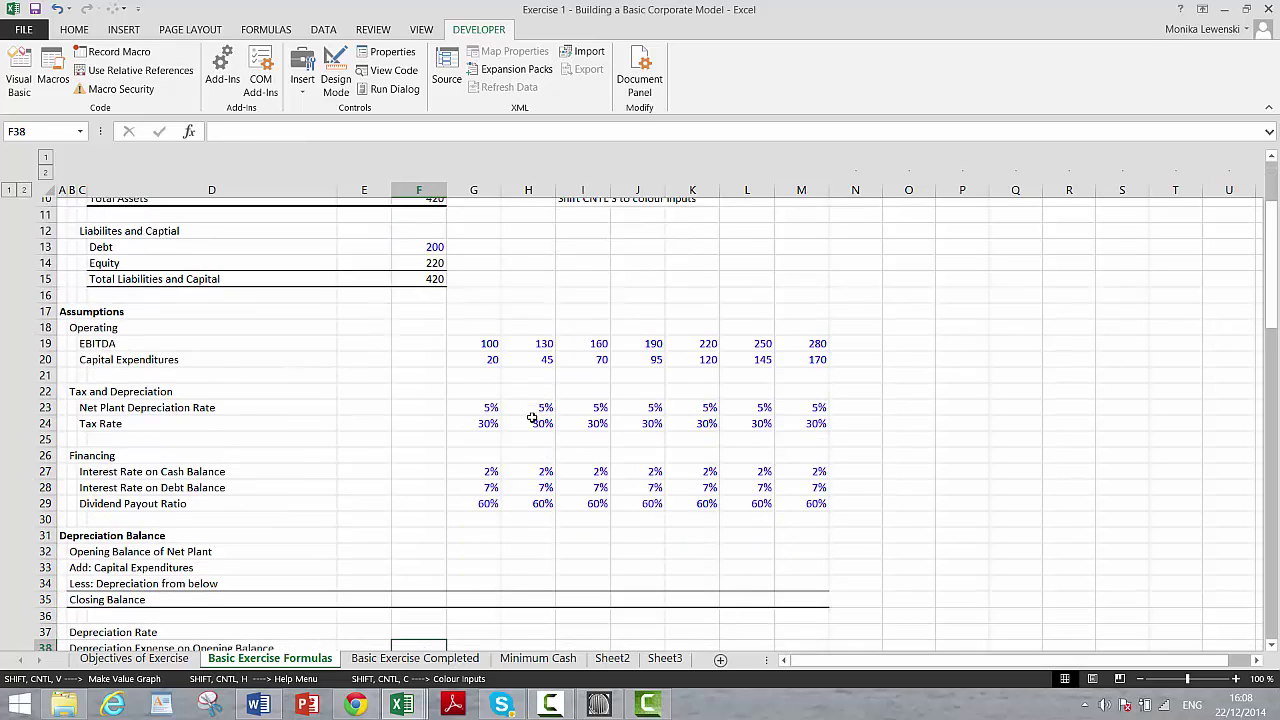
key("Up")
key("Up")
key("Up")
key("Up")
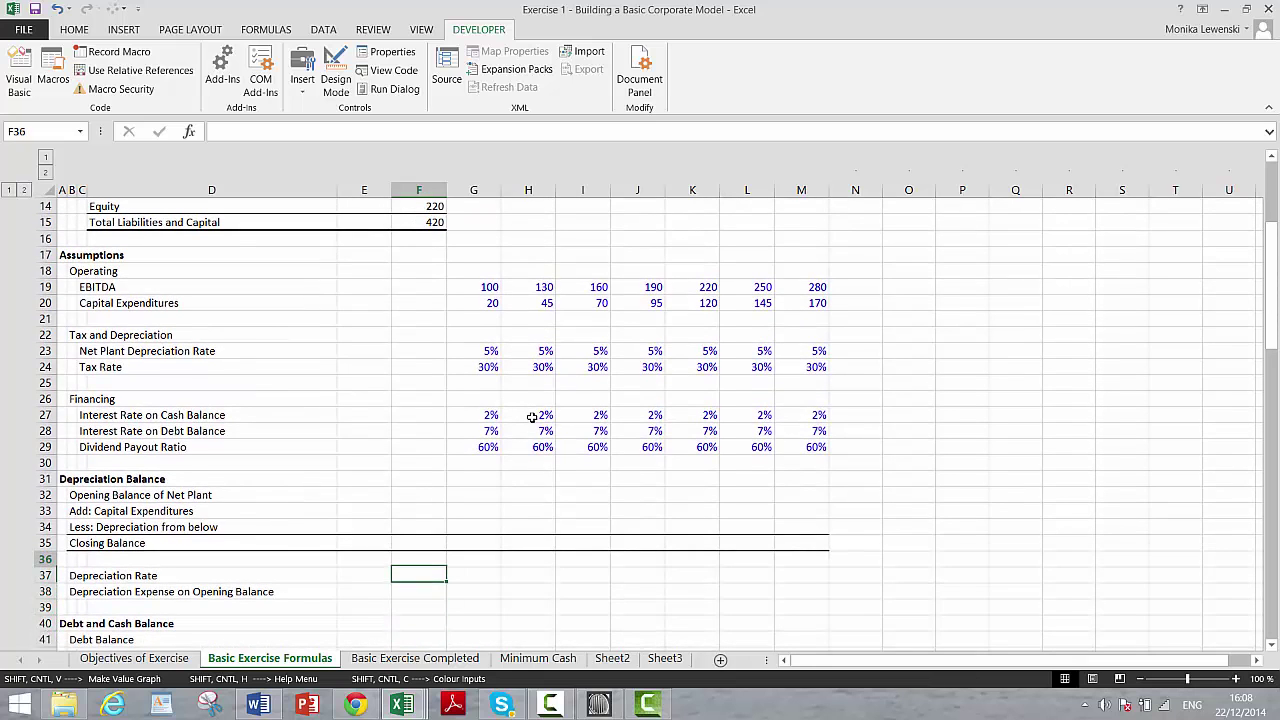
key("Down")
key("Down")
key("Down")
key("Down")
key("Down")
key("Down")
key("Down")
key("Down")
key("Down")
key("Down")
key("Down")
key("Down")
key("Down")
key("Down")
key("Down")
key("Down")
key("Down")
key("Down")
key("Down")
key("Down")
key("Up")
key("Up")
key("Up")
key("Up")
key("Up")
key("Up")
key("Up")
key("Up")
key("Up")
key("Up")
key("Up")
key("Up")
key("Up")
key("Up")
key("Up")
key("Up")
key("Up")
key("Up")
key("Up")
key("Up")
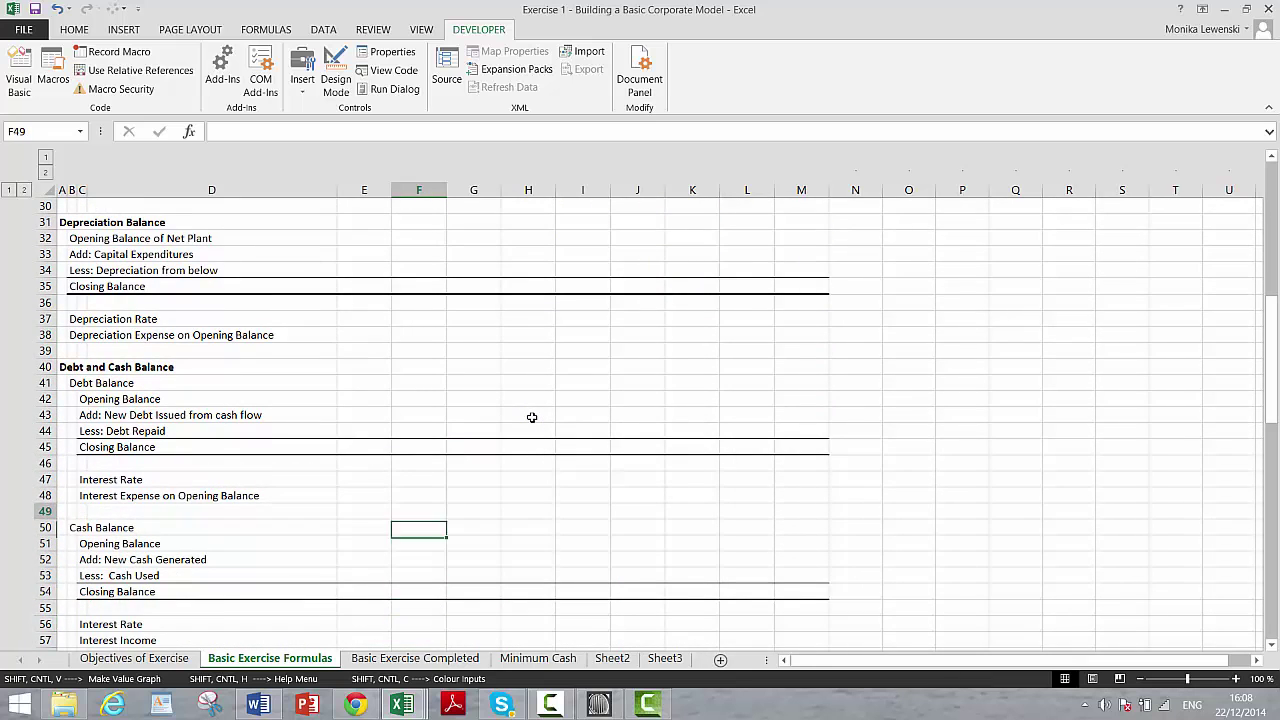
key("Down")
key("Down")
key("Down")
key("Down")
key("Down")
key("Down")
key("Down")
key("Down")
key("Down")
key("Down")
key("Down")
key("Down")
key("Down")
key("Down")
key("Down")
key("Down")
key("Down")
key("Down")
key("Down")
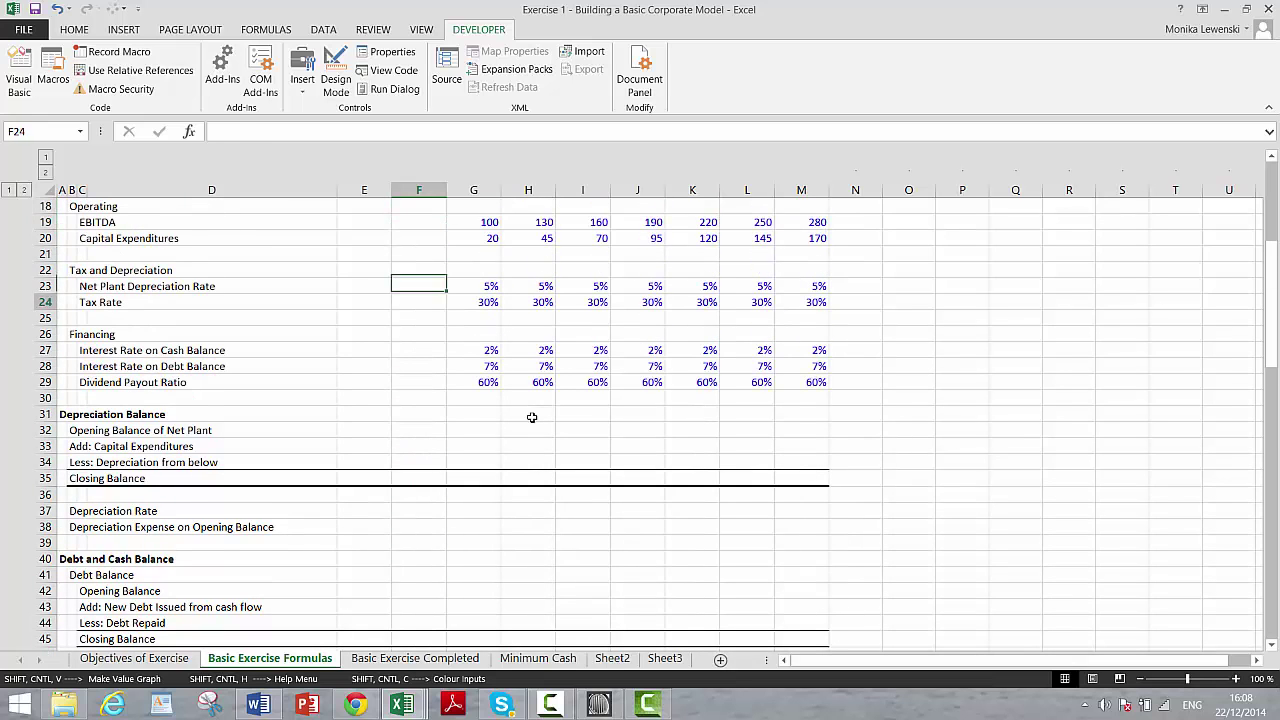
key("Up")
key("Up")
key("Up")
key("Down")
key("Up")
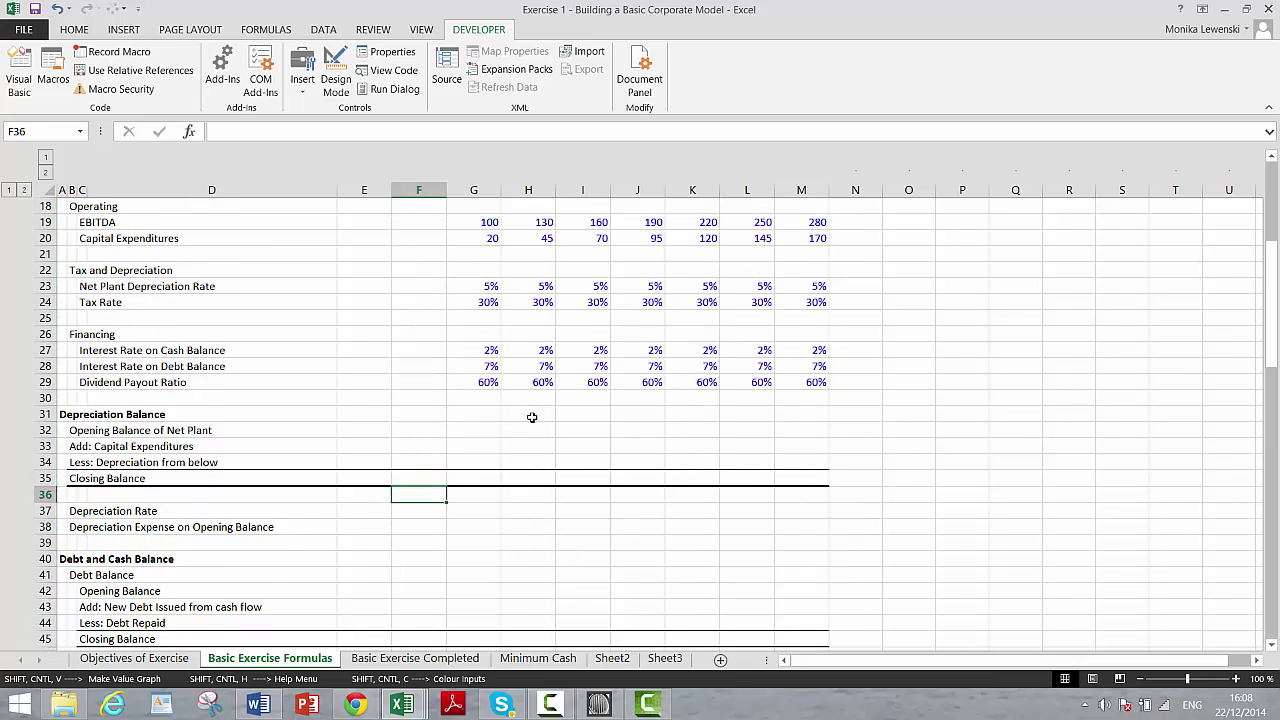
key("Down")
key("Up")
type("=")
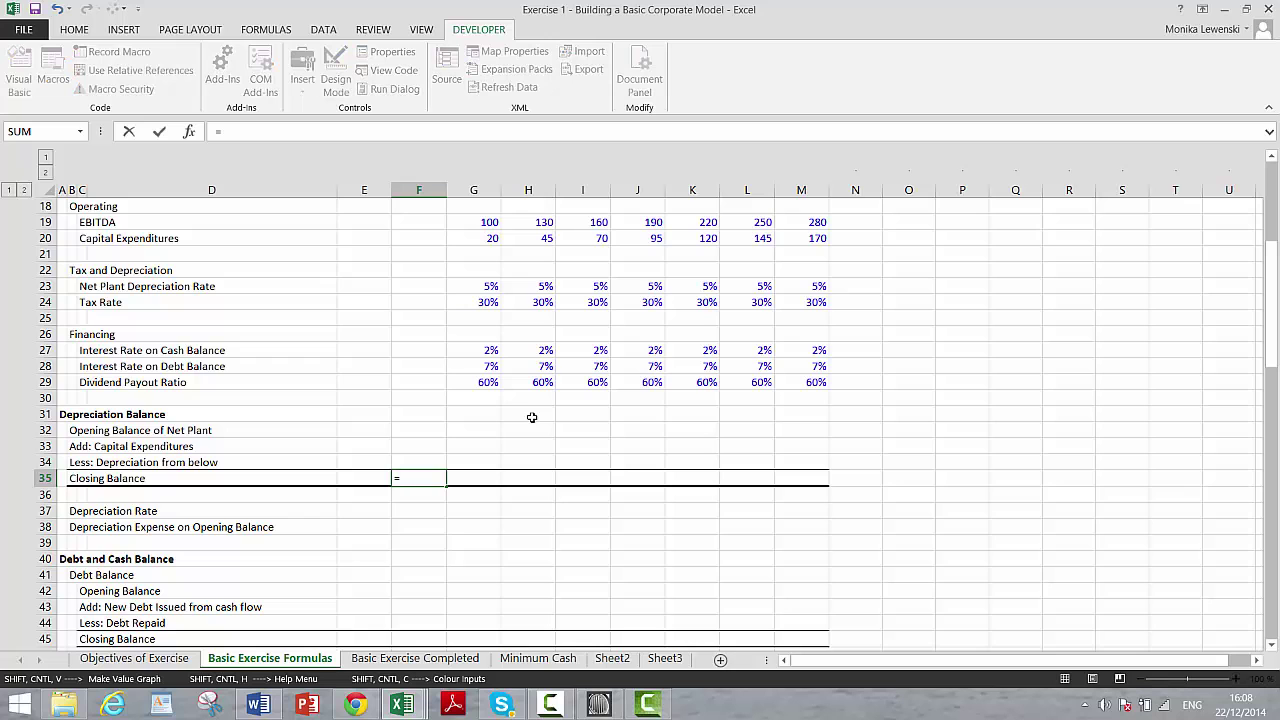
key("Up")
key("Up")
key("Up")
key("Up")
key("Up")
key("Up")
key("Up")
key("Up")
key("Up")
key("Up")
key("Up")
key("Up")
key("Up")
key("Up")
key("Up")
key("Up")
key("Up")
key("Up")
key("Up")
key("Up")
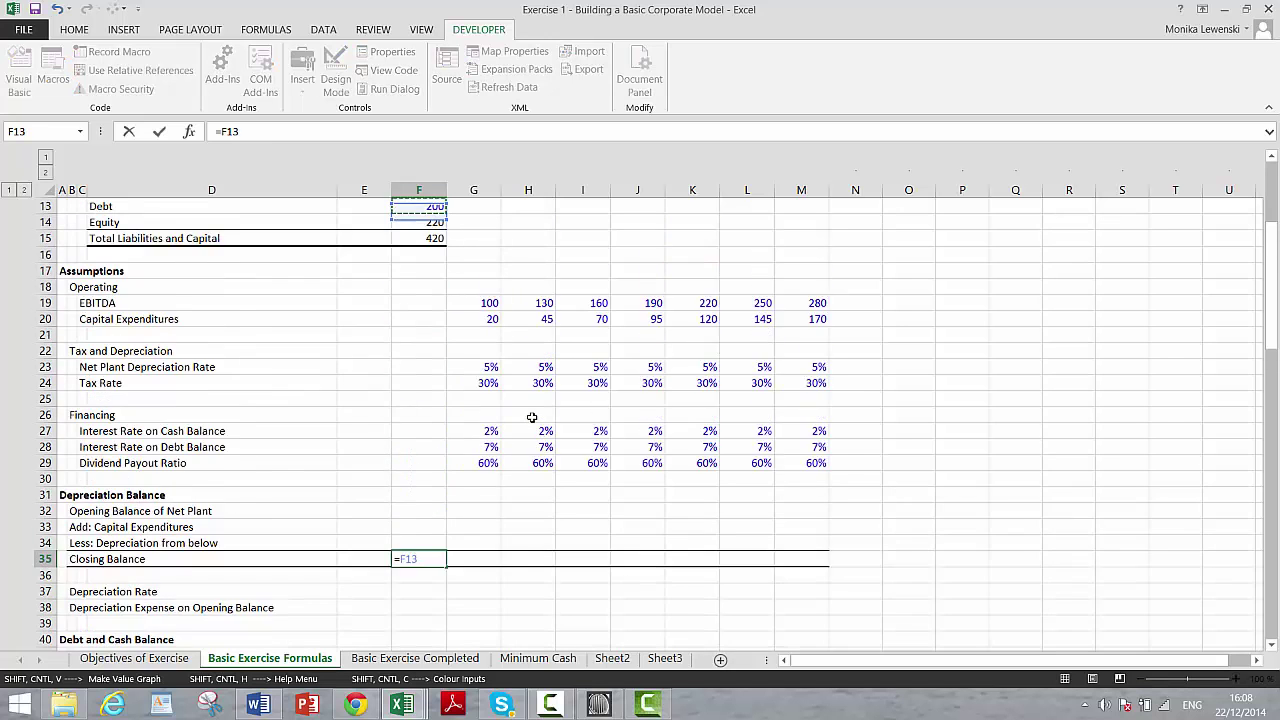
key("Up")
key("Up")
key("Up")
key("Up")
key("Down")
key("Down")
key("Down")
key("Down")
key("Down")
key("Down")
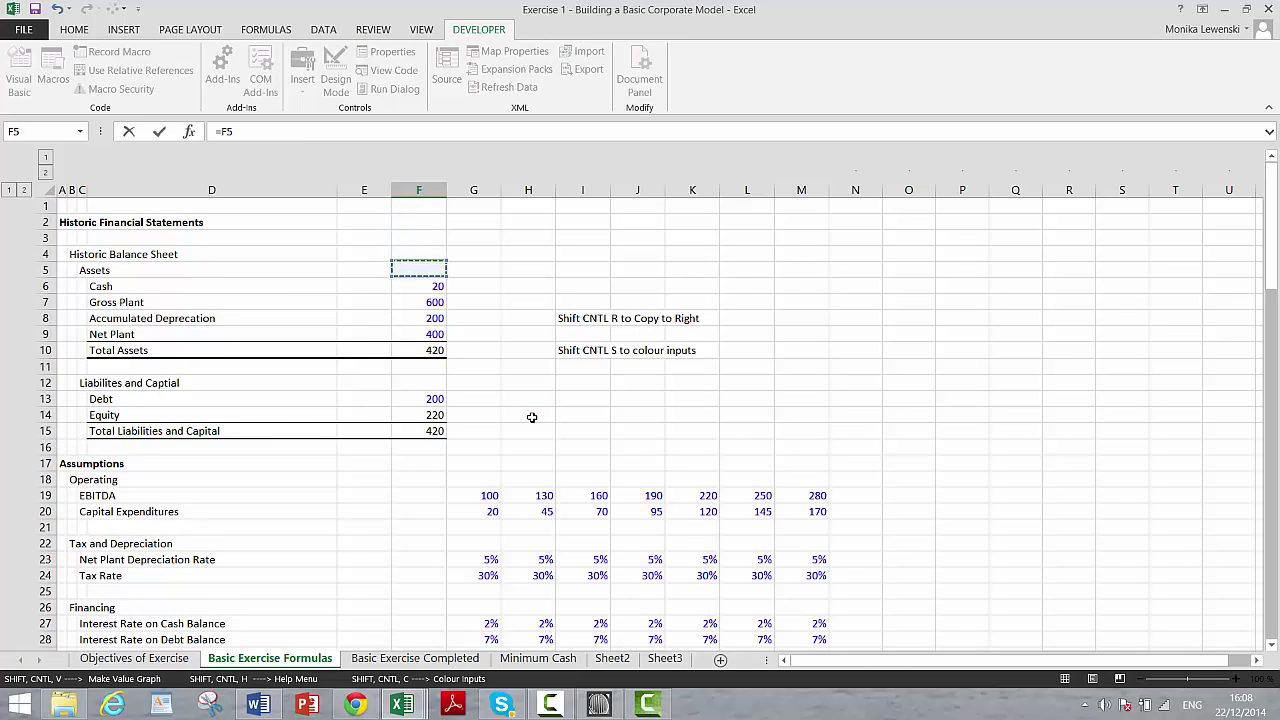
key("Down")
key("Down")
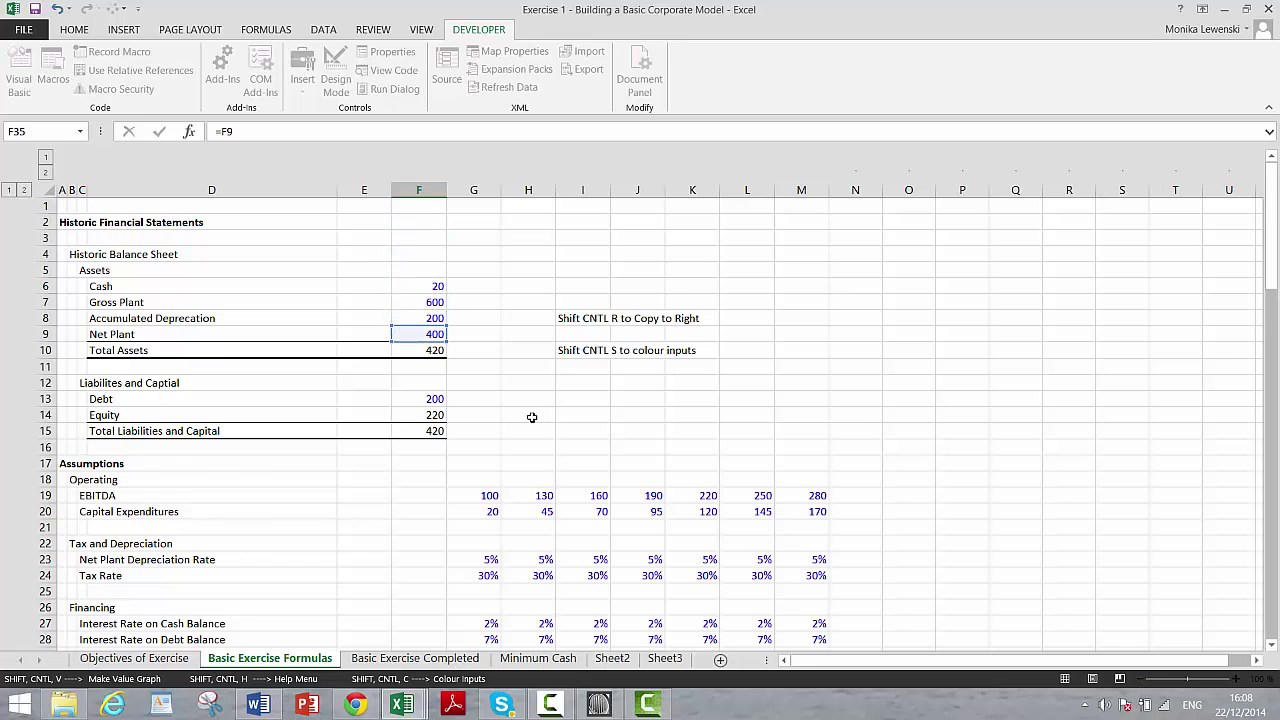
key("Return")
- Set G32's Opening Balance to =F35 so it also shows 400.00
key("Up")
key("Up")
key("Up")
key("Up")
key("Right")
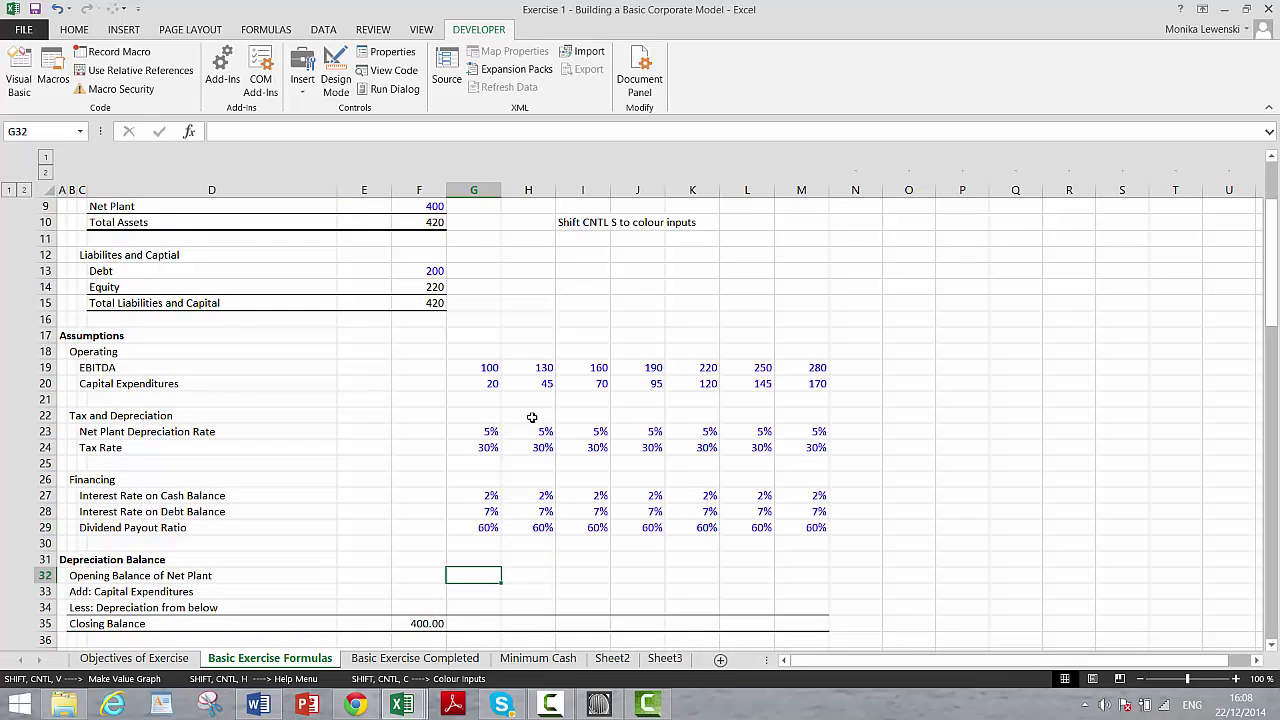
type("=")
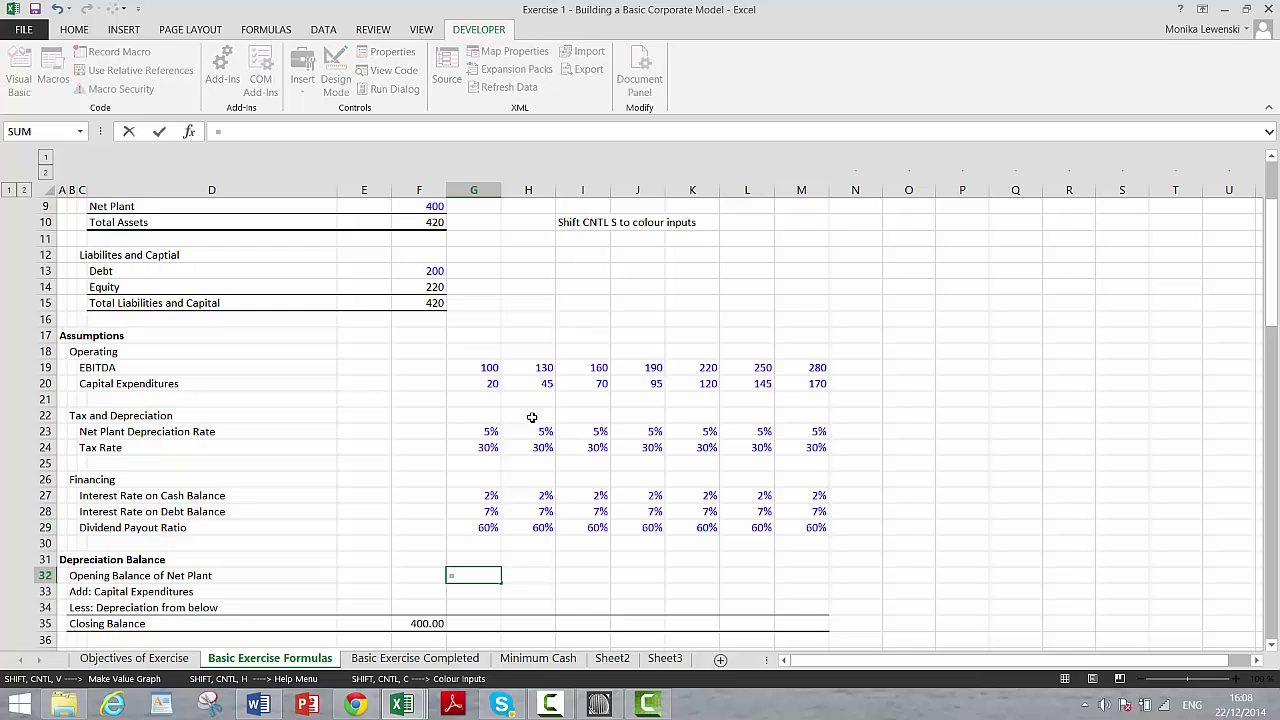
key("Down")
key("Down")
key("Down")
key("Left")
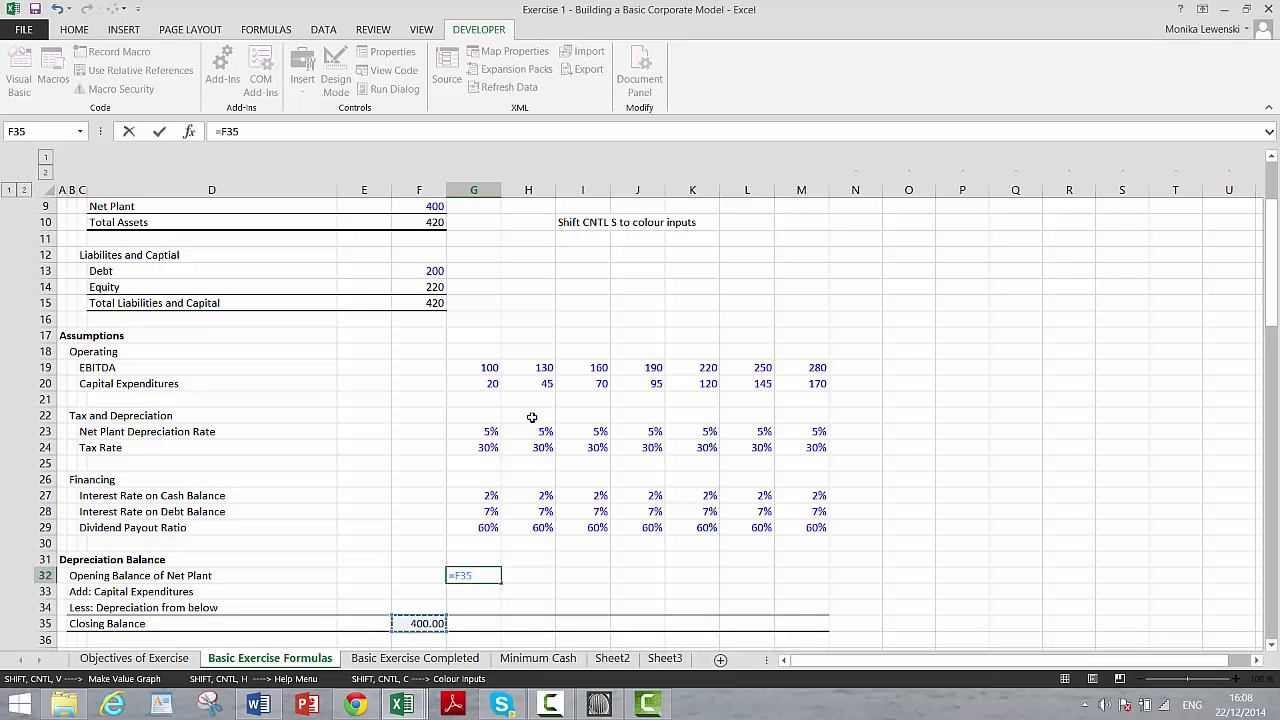
key("Return")
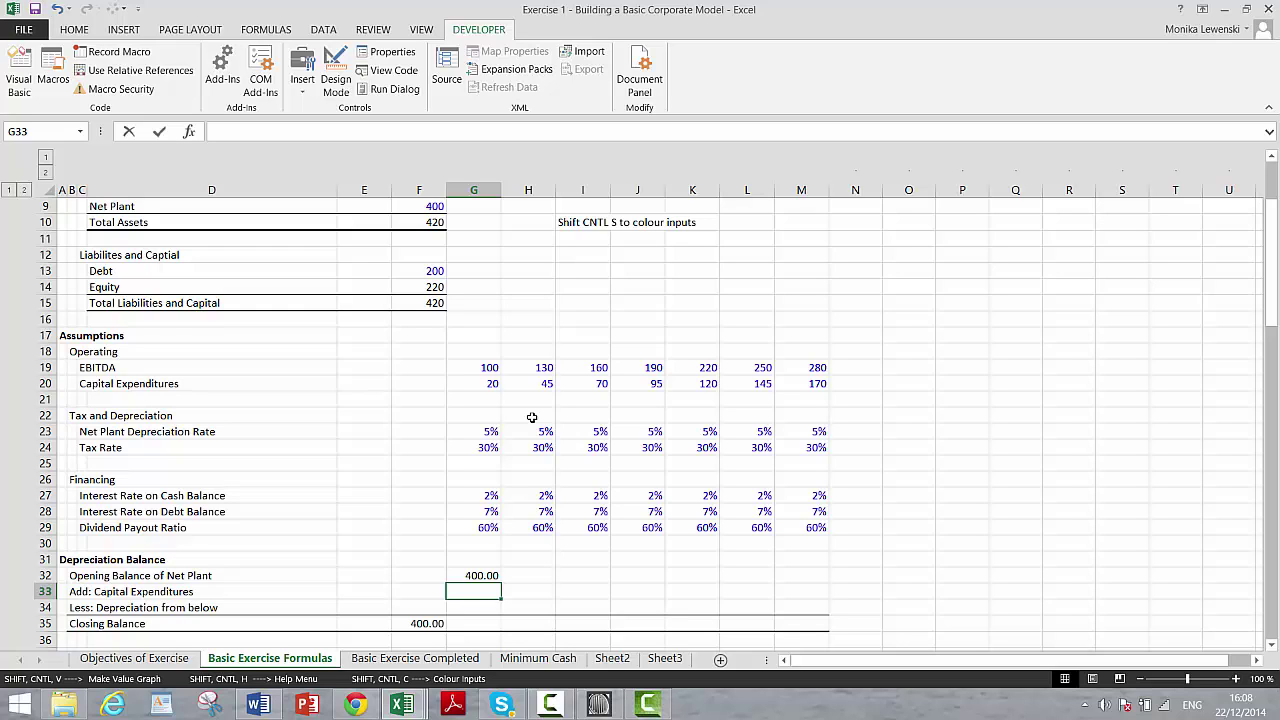
- Link Capital Expenditures in G33 to G20, showing 20.00
type("=")
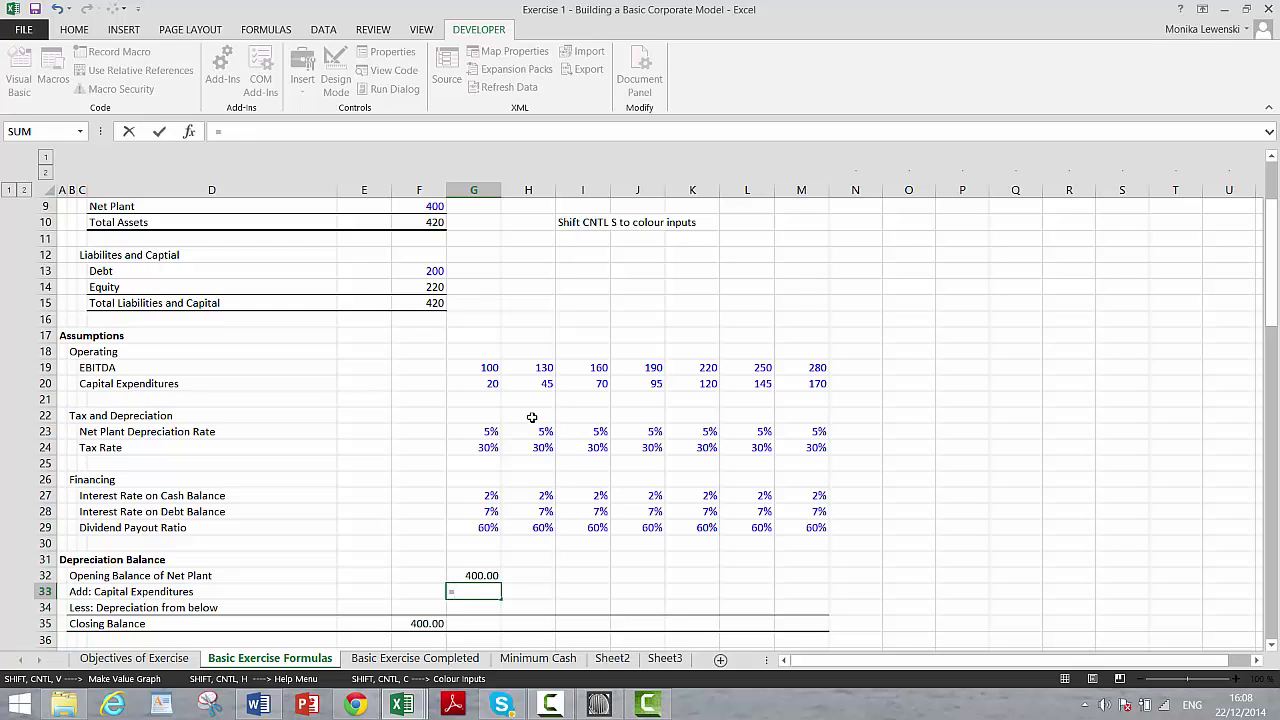
key("Up")
key("Up")
key("Up")
key("Up")
key("Up")
key("Up")
key("Up")
key("Up")
key("Up")
key("Up")
key("Up")
key("Up")
key("Up")
key("Up")
key("Up")
key("Up")
key("Up")
key("Up")
key("Up")
key("Up")
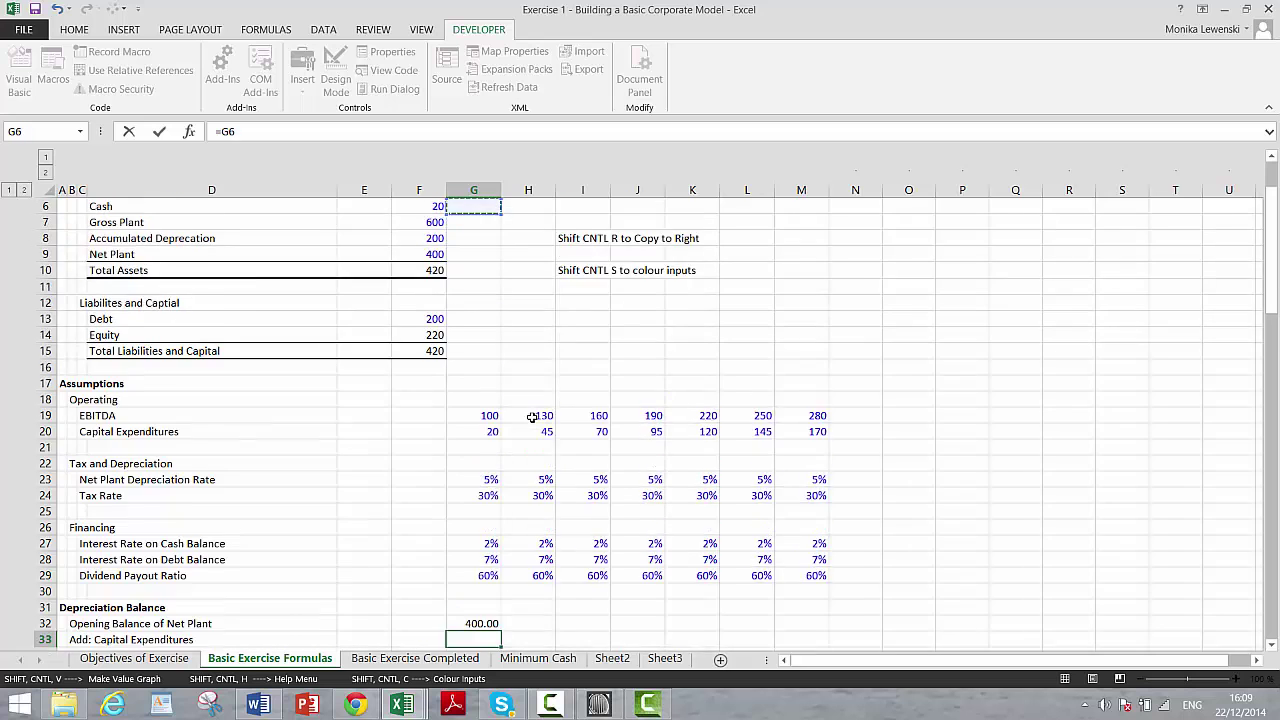
key("Up")
key("Up")
key("Up")
key("Up")
key("Up")
key("Down")
key("Down")
key("Down")
key("Down")
key("Down")
key("Down")
key("Down")
key("Down")
key("Down")
key("Down")
key("Down")
key("Down")
key("Down")
key("Down")
key("Down")
key("Down")
key("Down")
key("Down")
key("Down")
key("Down")
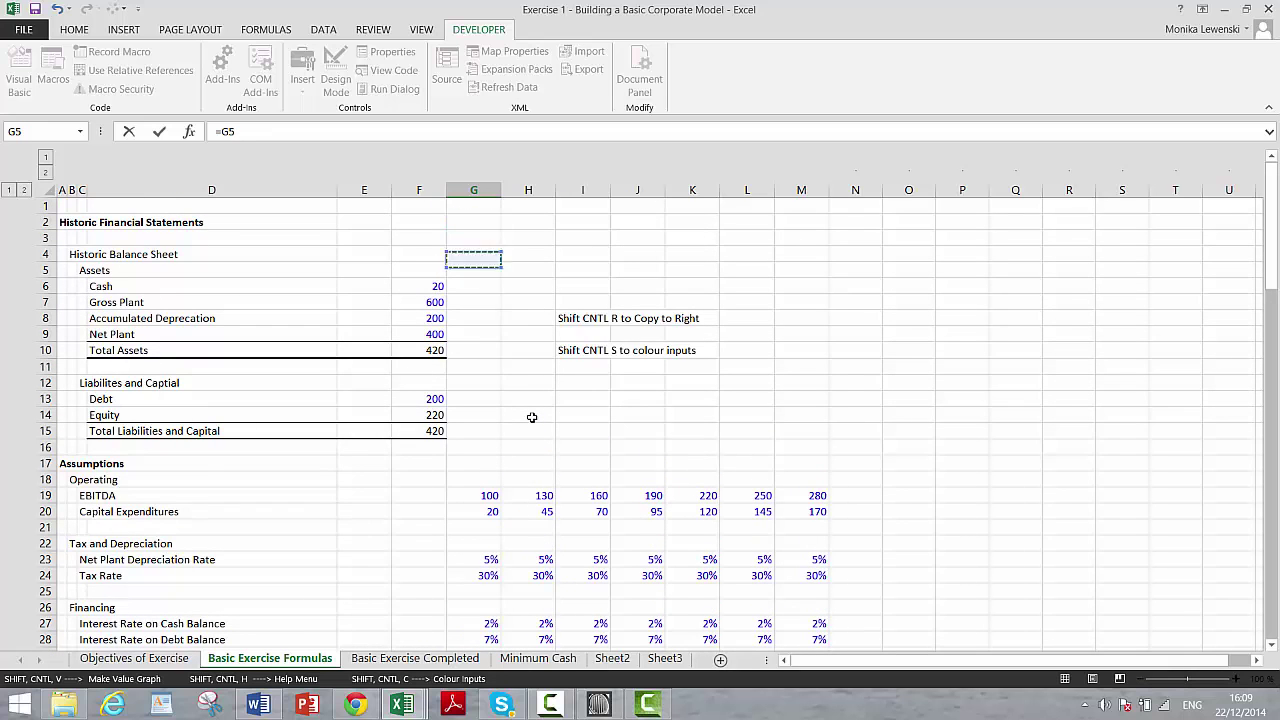
key("Up")
key("Return")
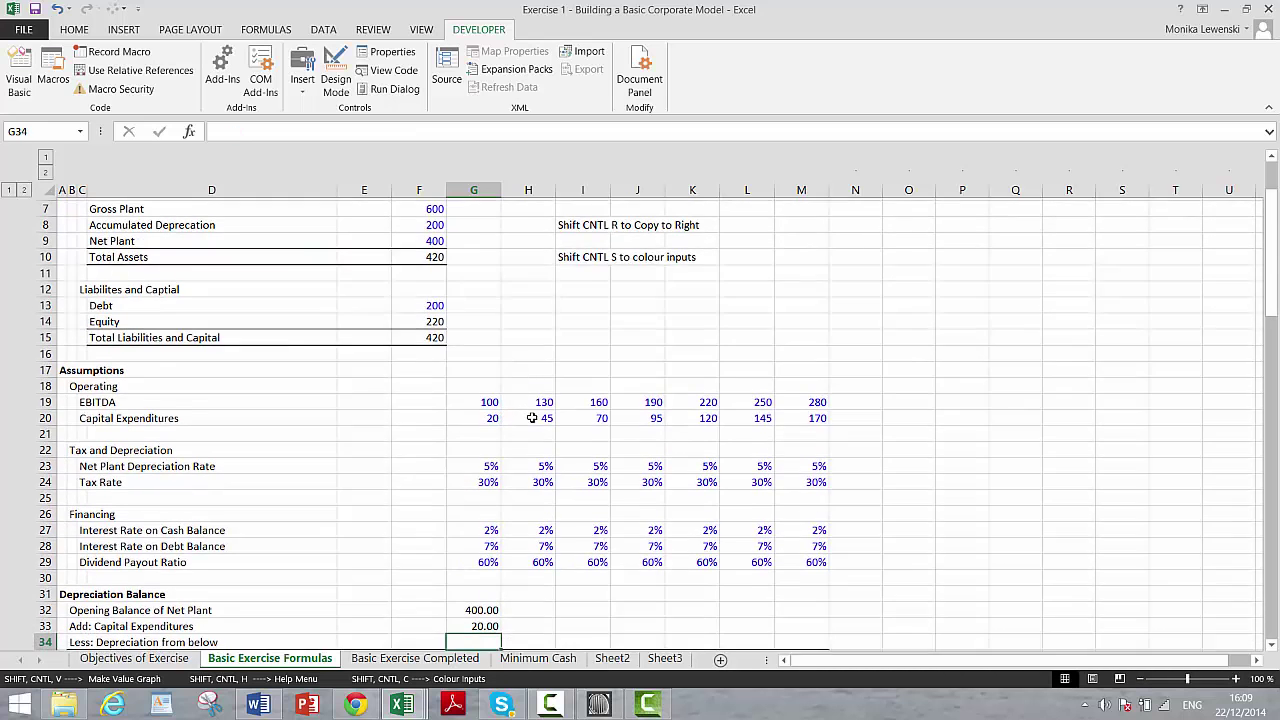
- Review the G33 and G32 formulas and the first-year EBITDA and assumption values
key("Down")
key("Up")
key("Up")
key("Left")
key("Left")
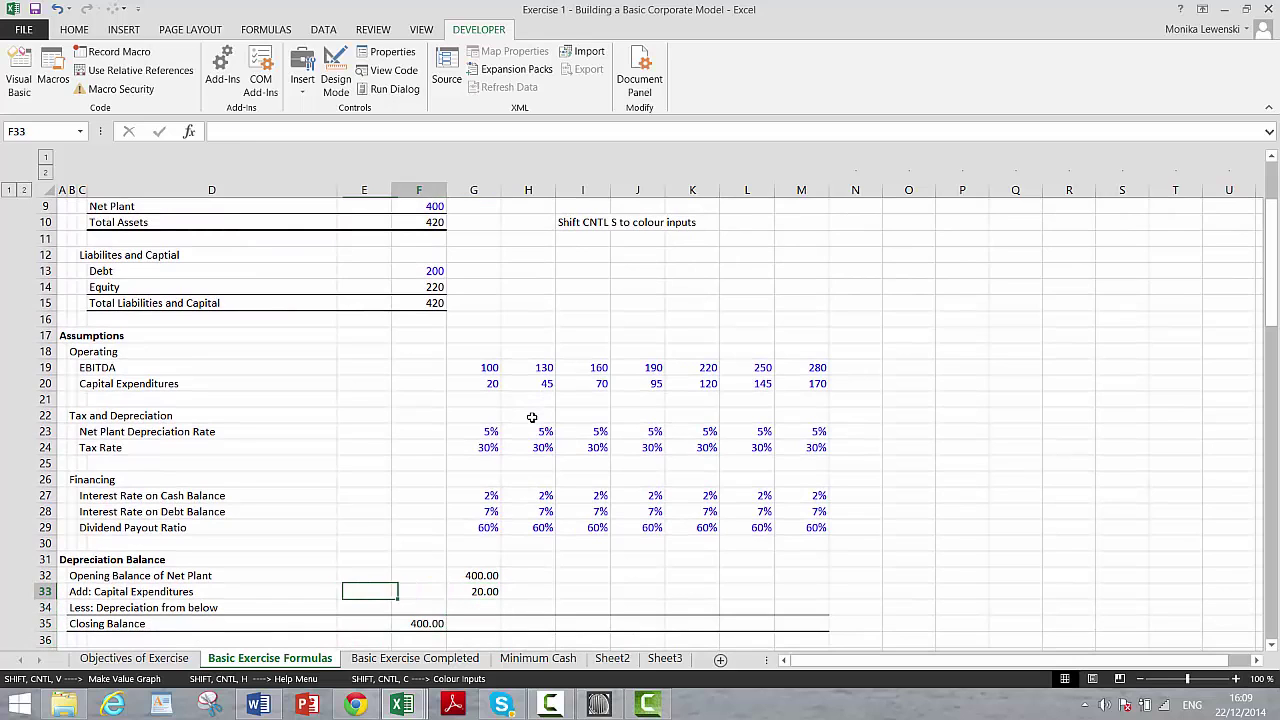
key("Right")
key("Right")
key("Left")
key("Left")
key("Right")
key("Right")
key("Up")
key("Up")
key("Up")
key("Up")
key("Up")
key("Up")
key("Up")
key("Up")
key("Up")
key("Up")
key("Up")
key("Up")
key("Up")
key("Up")
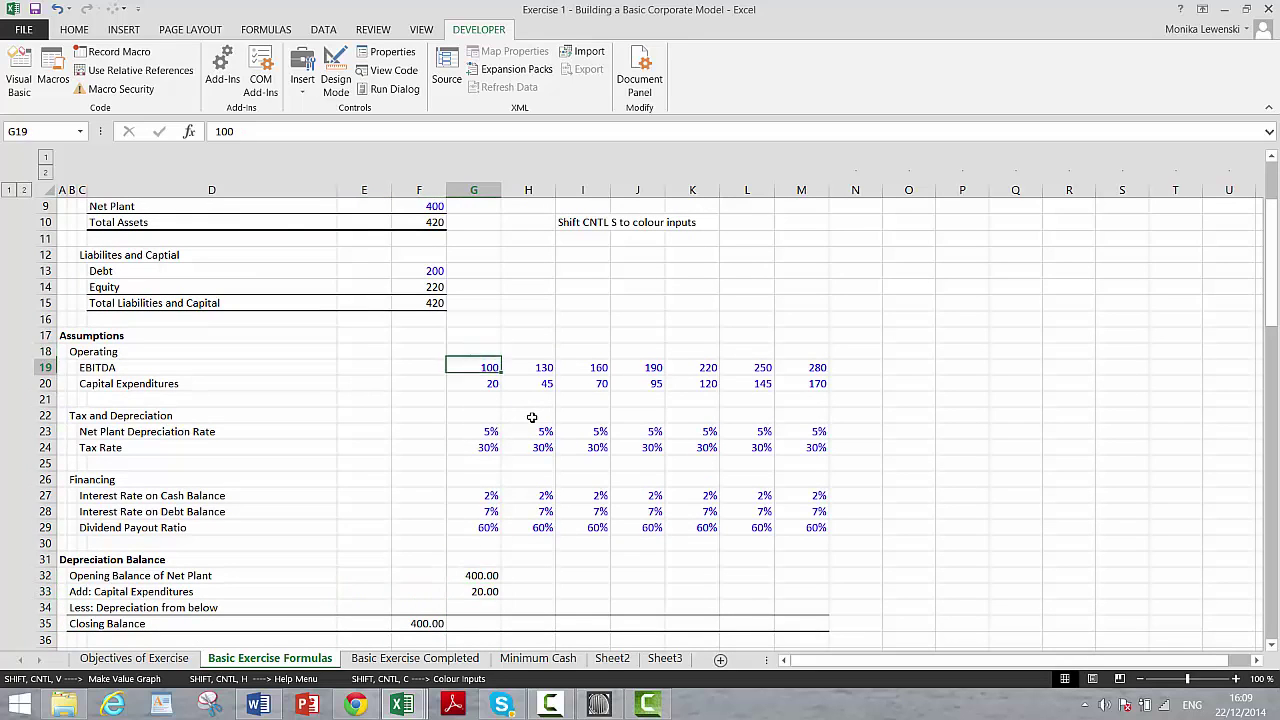
key("Down")
key("Down")
key("Up")
key("Up")
key("Down")
key("Down")
key("Down")
key("Down")
key("Down")
key("Down")
key("Down")
key("Down")
key("Down")
key("Down")
key("Down")
key("Down")
key("Down")
key("Down")
key("Down")
key("Down")
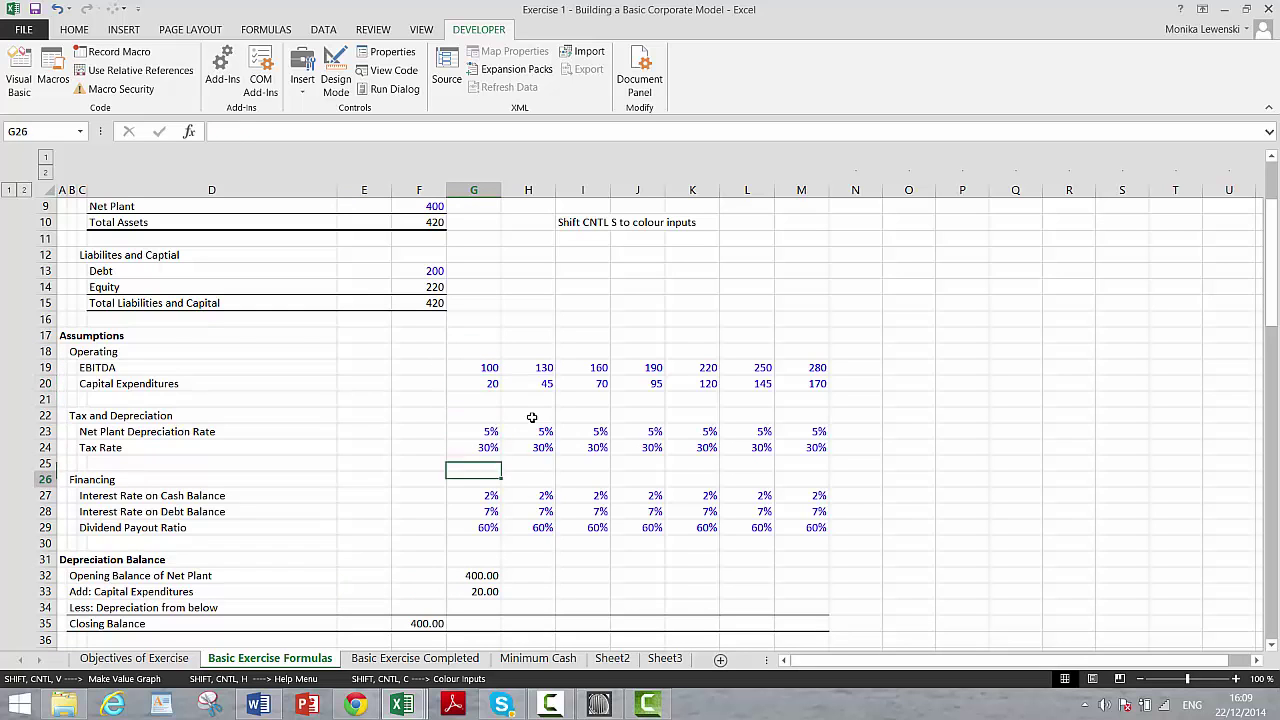
- Link G34's Less: Depreciation to the depreciation expense in G38, showing 0.00
key("Up")
type("=")
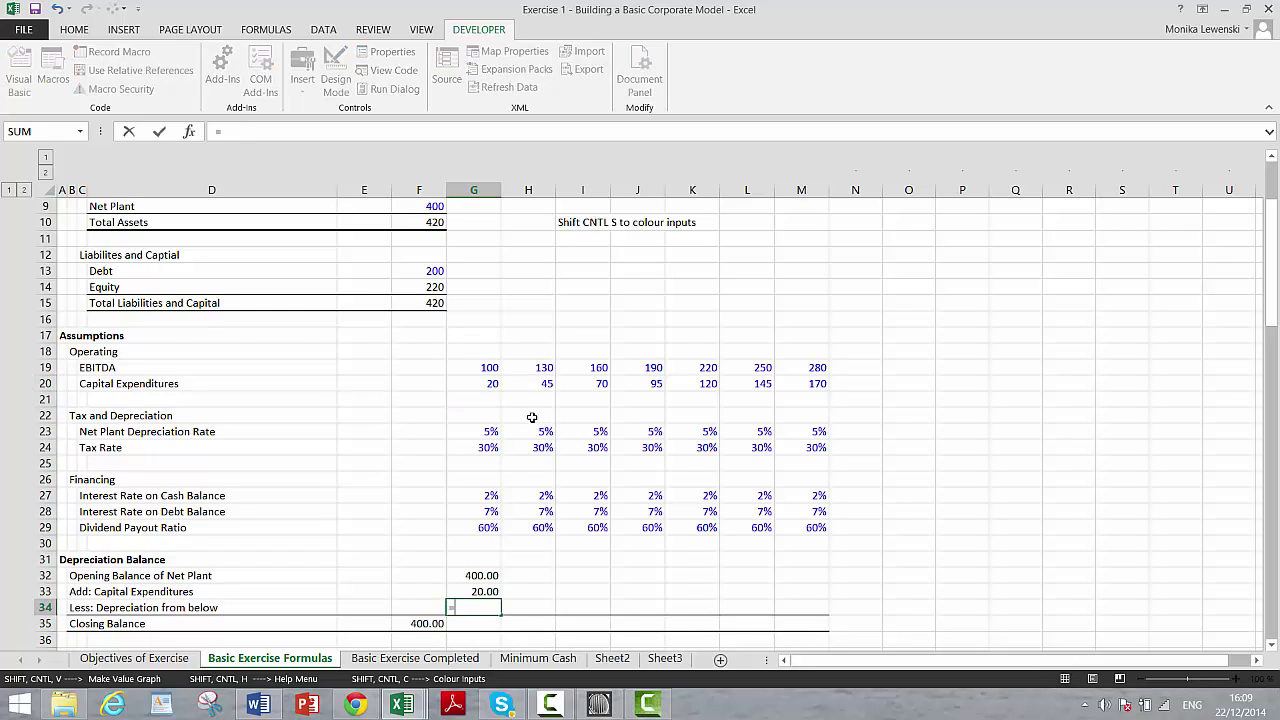
key("Down")
key("Down")
key("Down")
key("Down")
key("Down")
key("Down")
key("Up")
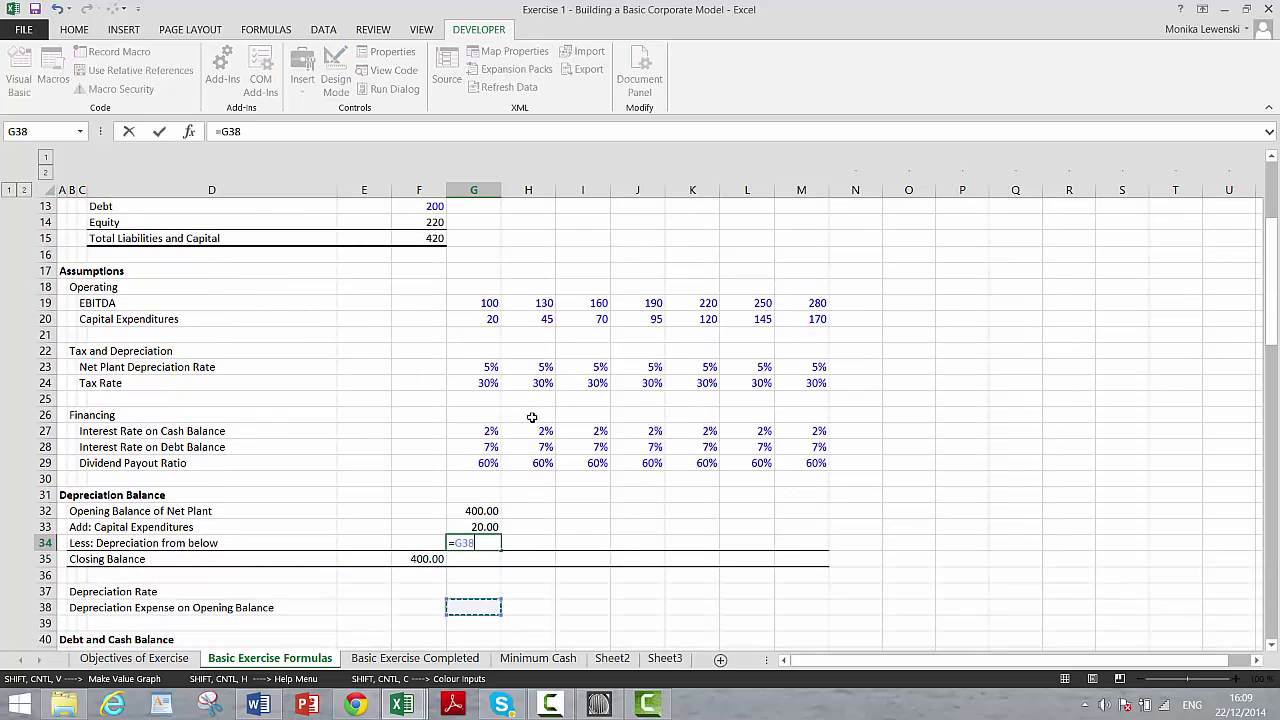
key("Up")
key("Return")
key("Up")
key("Up")
key("Up")
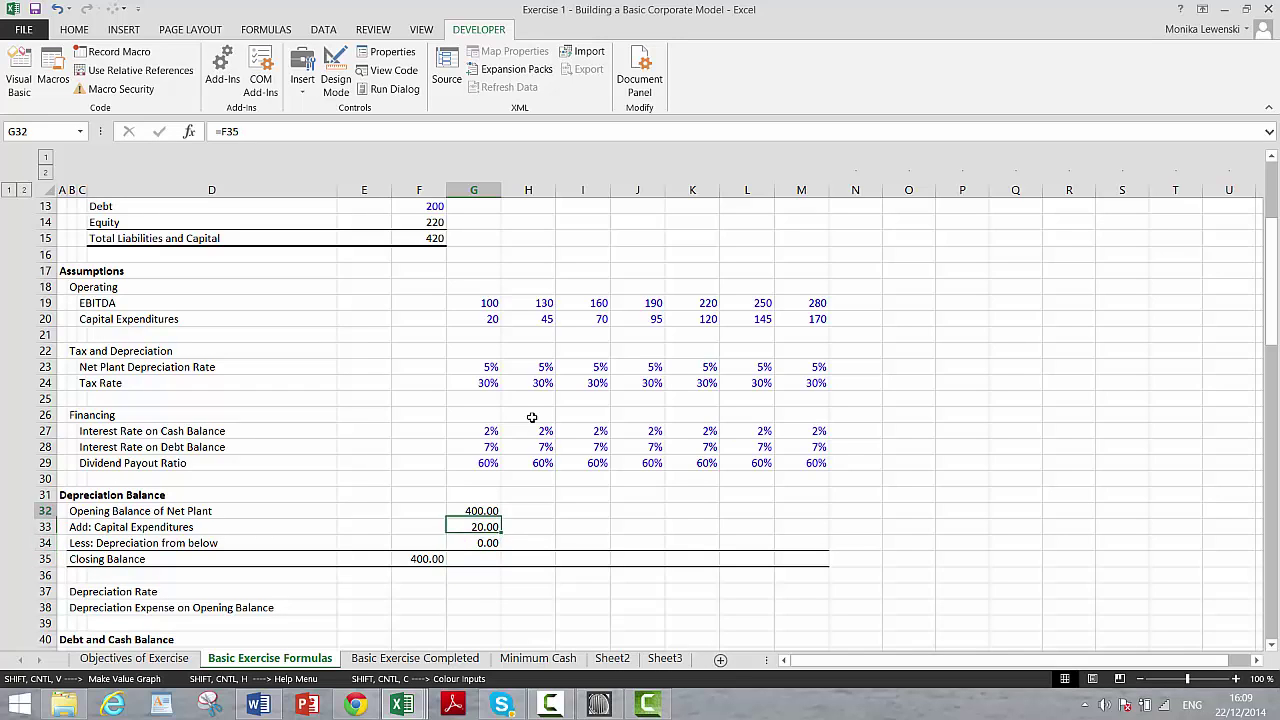
key("Down")
key("Down")
key("Down")
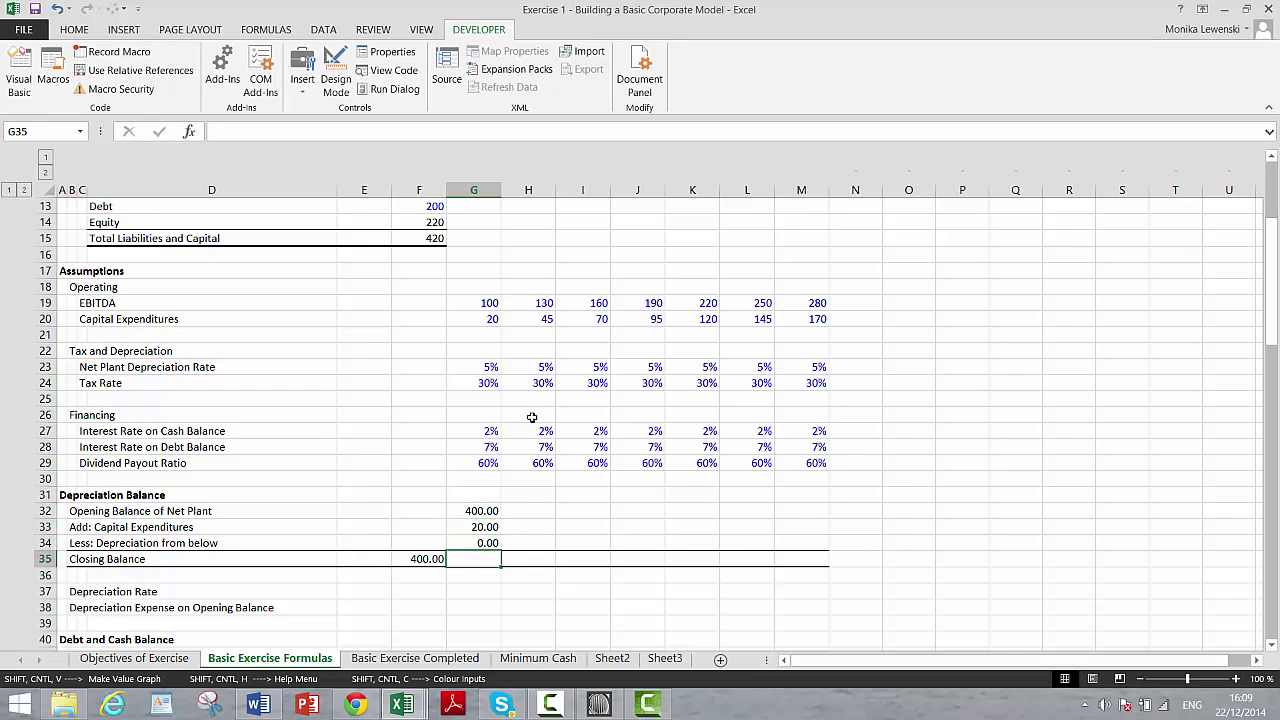
key("F2")
- Complete G35's Closing Balance as =G32+G33-G34
type("=")
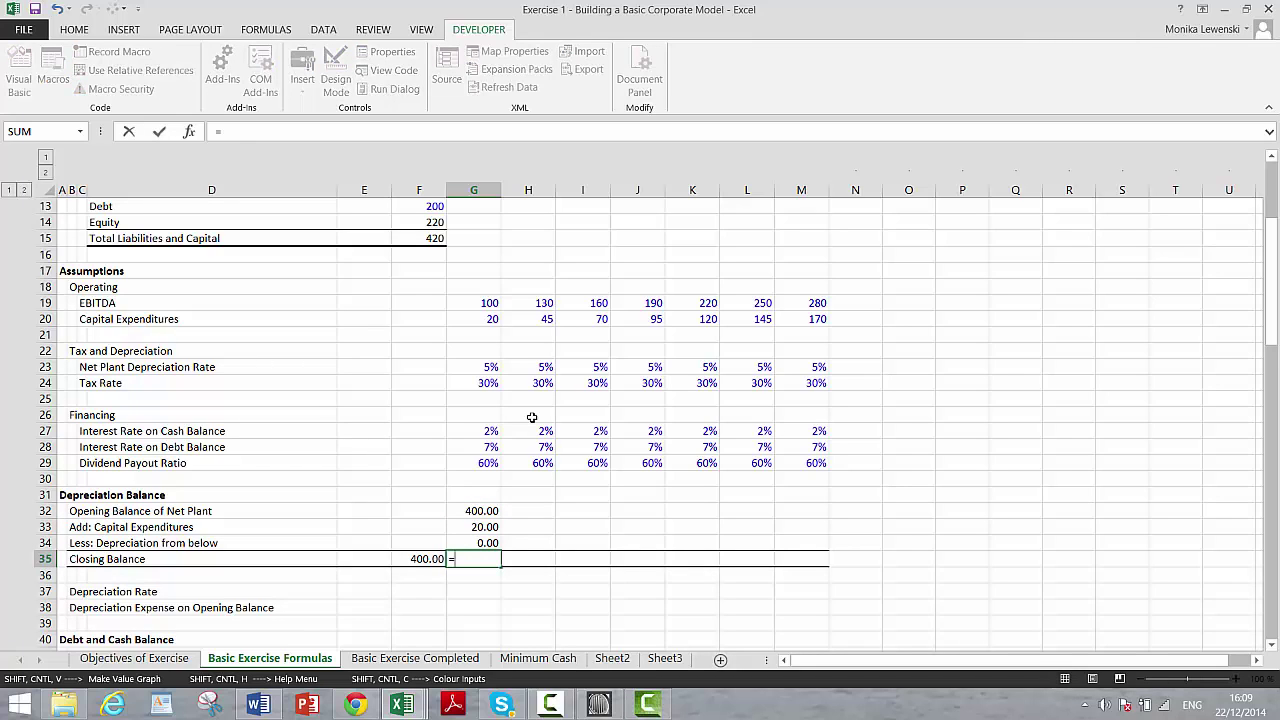
key("Up")
key("Up")
key("Up")
type("+")
key("Up")
key("Up")
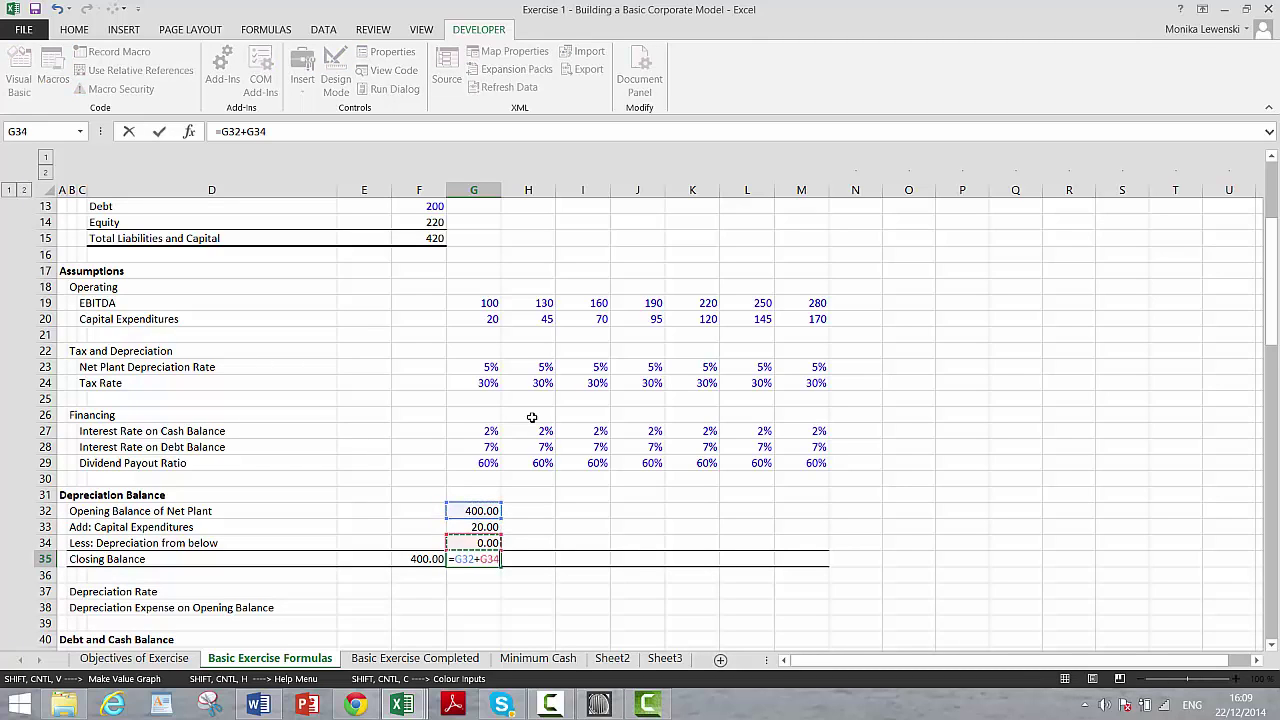
type("-")
key("Up")
key("Return")
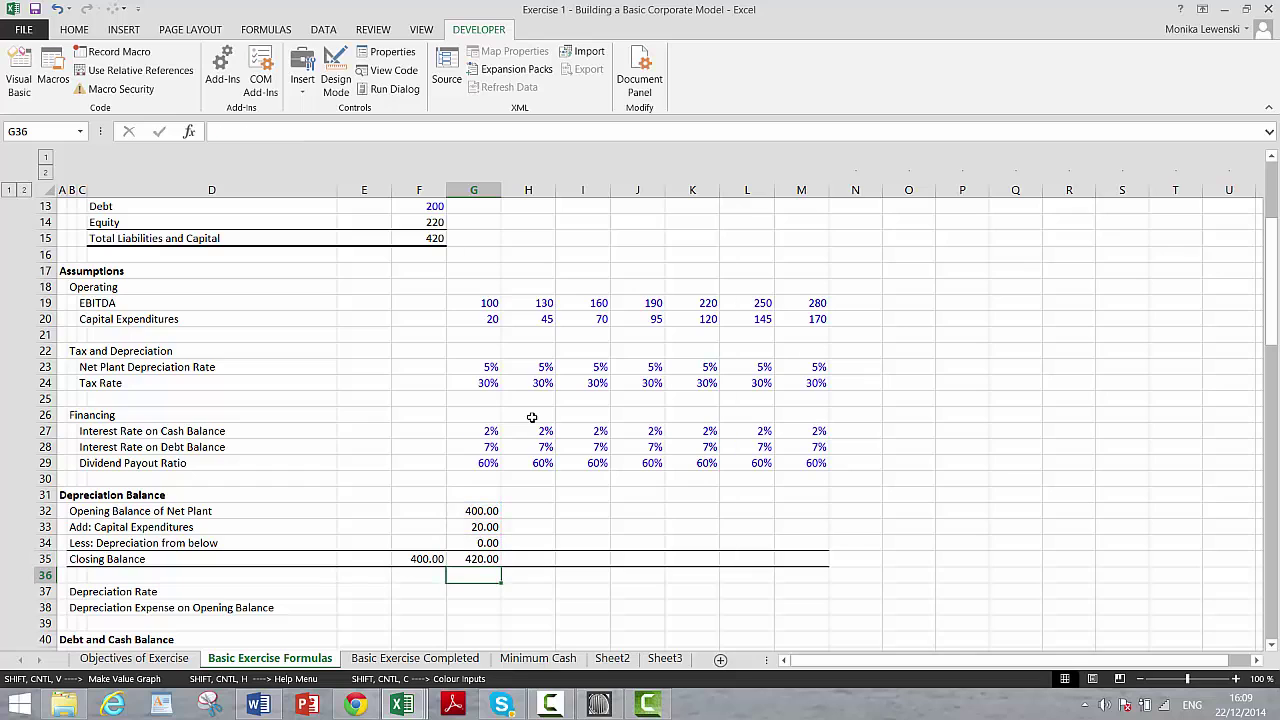
- Link G37's Depreciation Rate to the 5% Net Plant rate assumption
key("Down")
type("=")
key("Up")
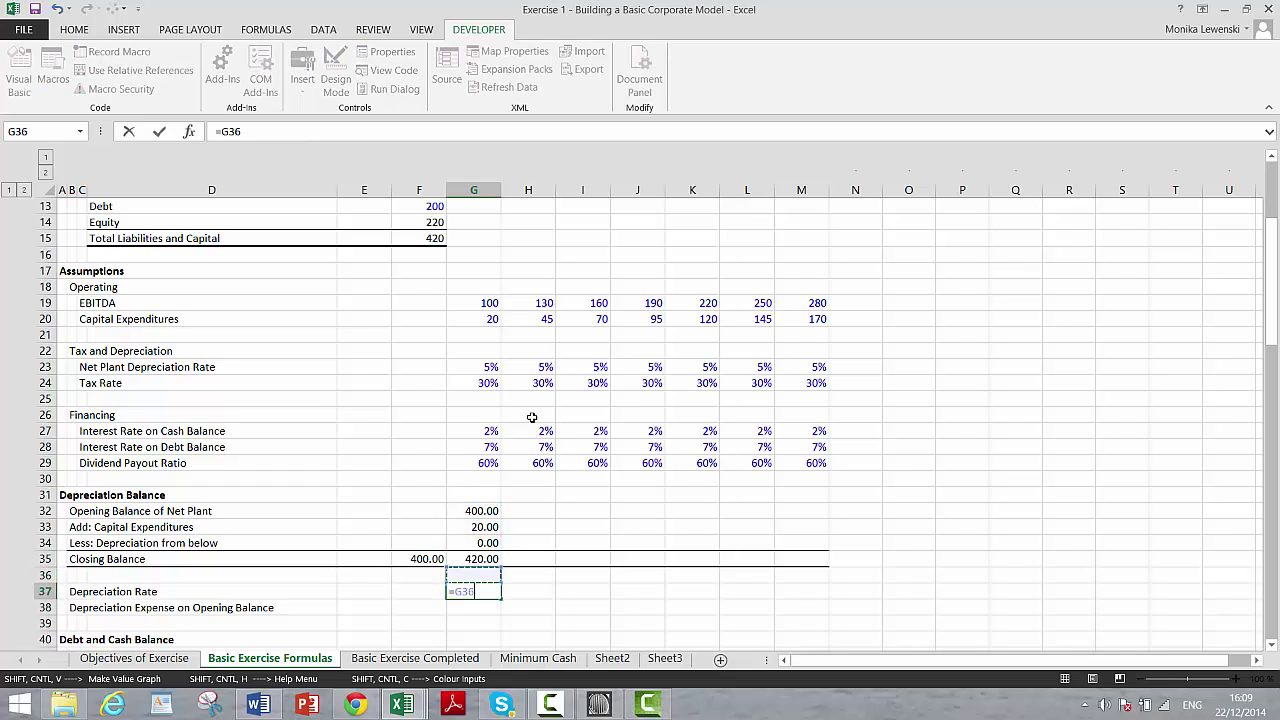
key("Up")
key("Up")
key("Up")
key("Up")
key("Up")
key("Up")
key("Up")
key("Up")
key("Up")
key("Up")
key("Up")
key("Up")
key("Up")
key("Return")
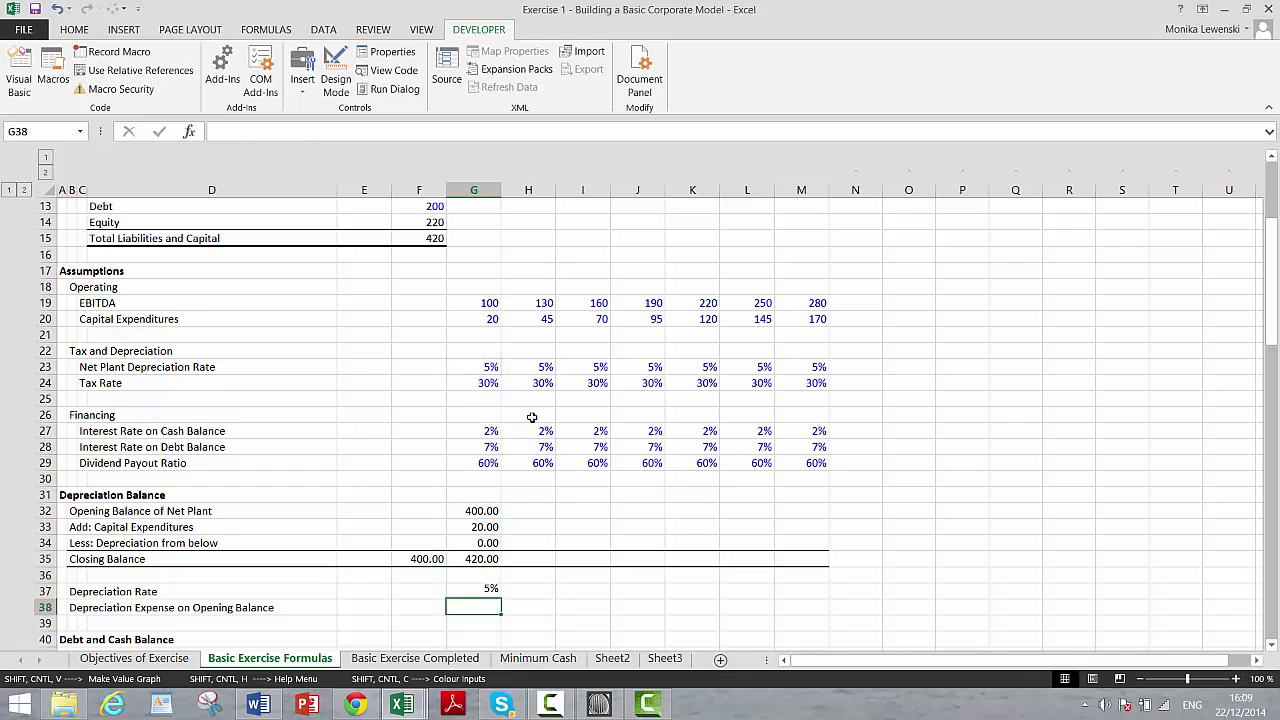
- Enter G38's depreciation expense as =G37*G32, giving 20.00
type("=")
key("Up")
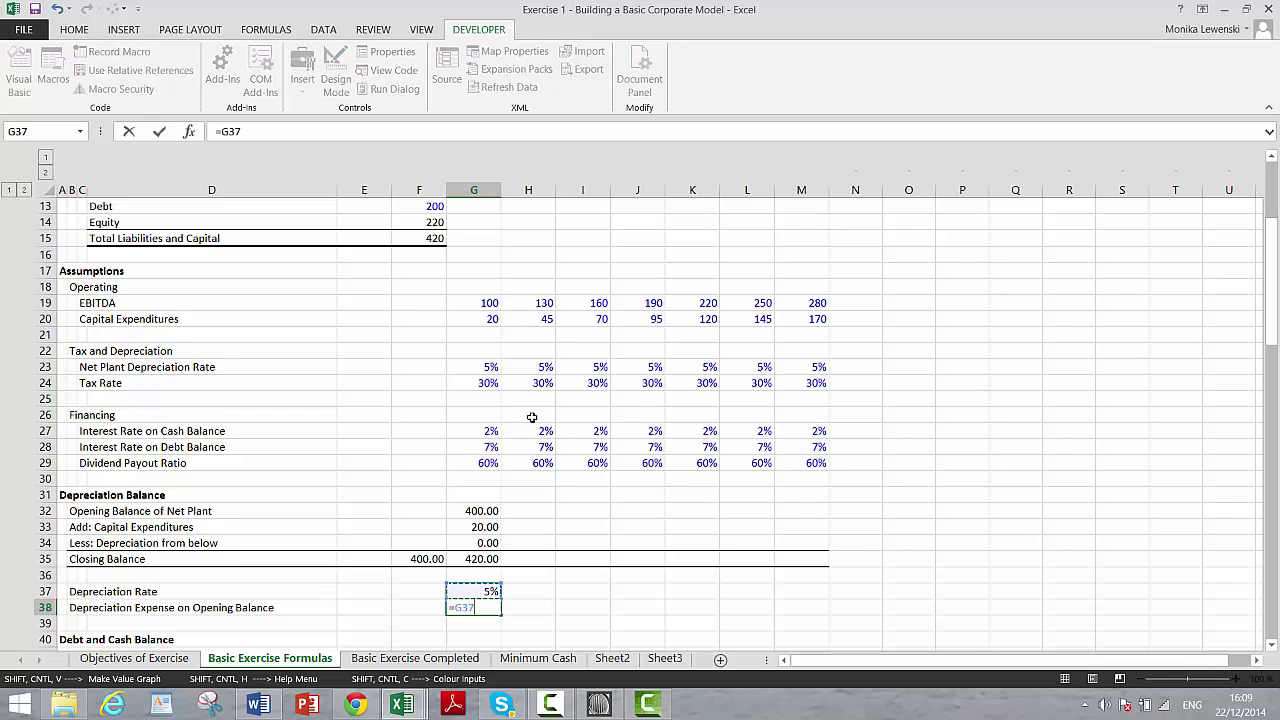
type("*")
key("Up")
key("Up")
key("Up")
key("Up")
key("Up")
key("Up")
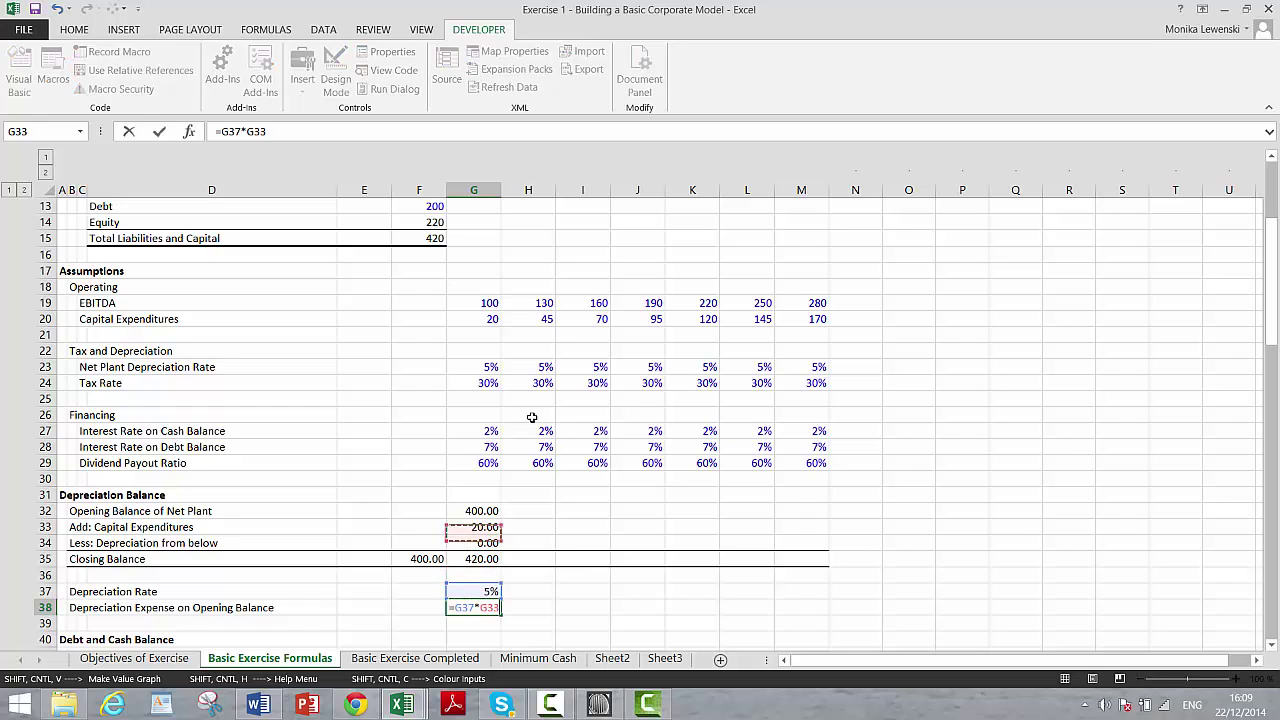
key("Return")
key("Up")
key("Up")
key("Up")
key("Up")
key("Up")
key("Up")
key("Up")
key("Up")
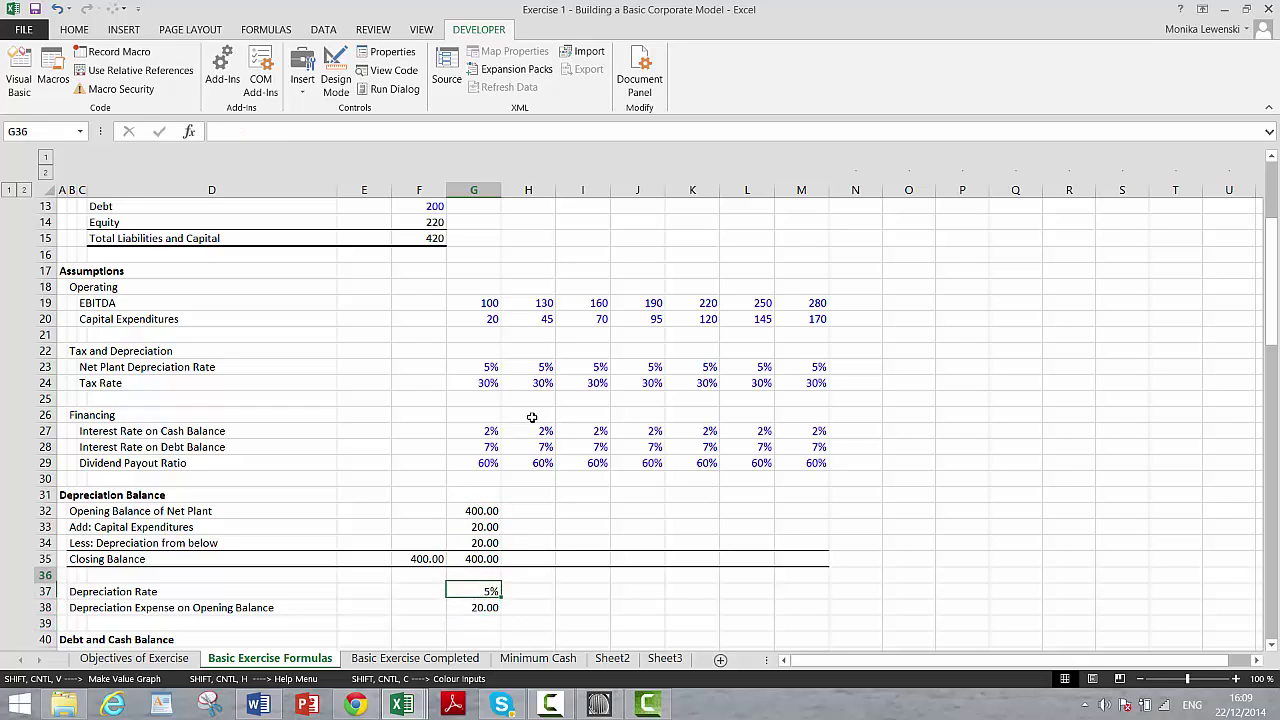
key("Down")
key("shift+Down")
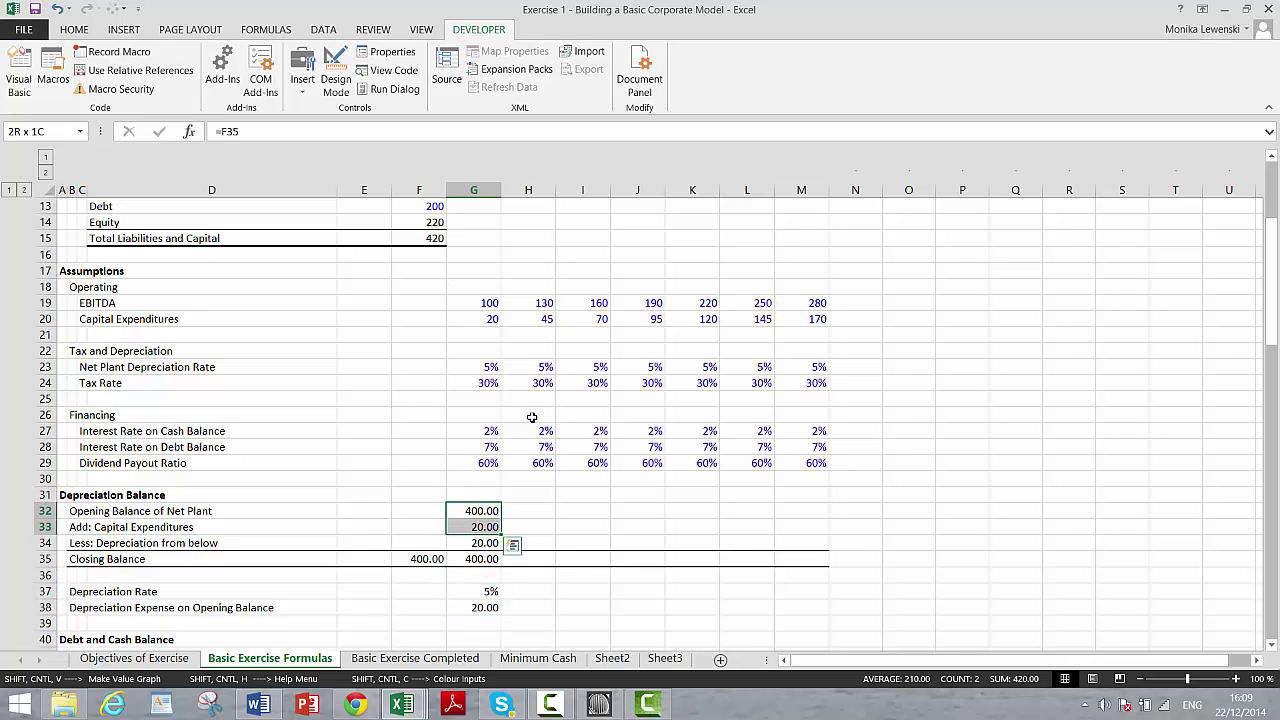
- Fill the G32:G38 depreciation block right to column M with x_fill_right and Ctrl+Shift+R, reaching 883.37 in M35
key("shift+Down")
key("shift+Down")
key("shift+Down")
key("shift+Down")
key("shift+Down")
key("shift+Down")
key("shift+Up")
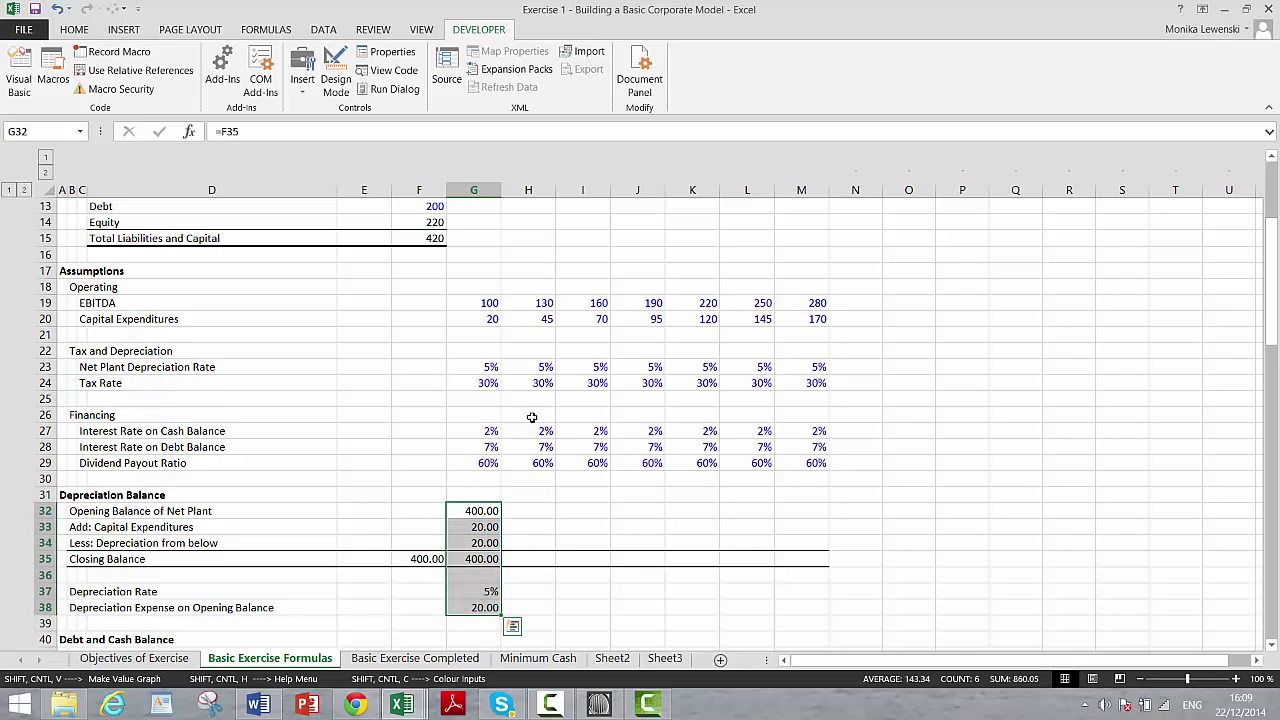
key("shift+Up")
key("shift+Up")
key("shift+Up")
key("shift+Up")
key("shift+Up")
key("shift+Up")
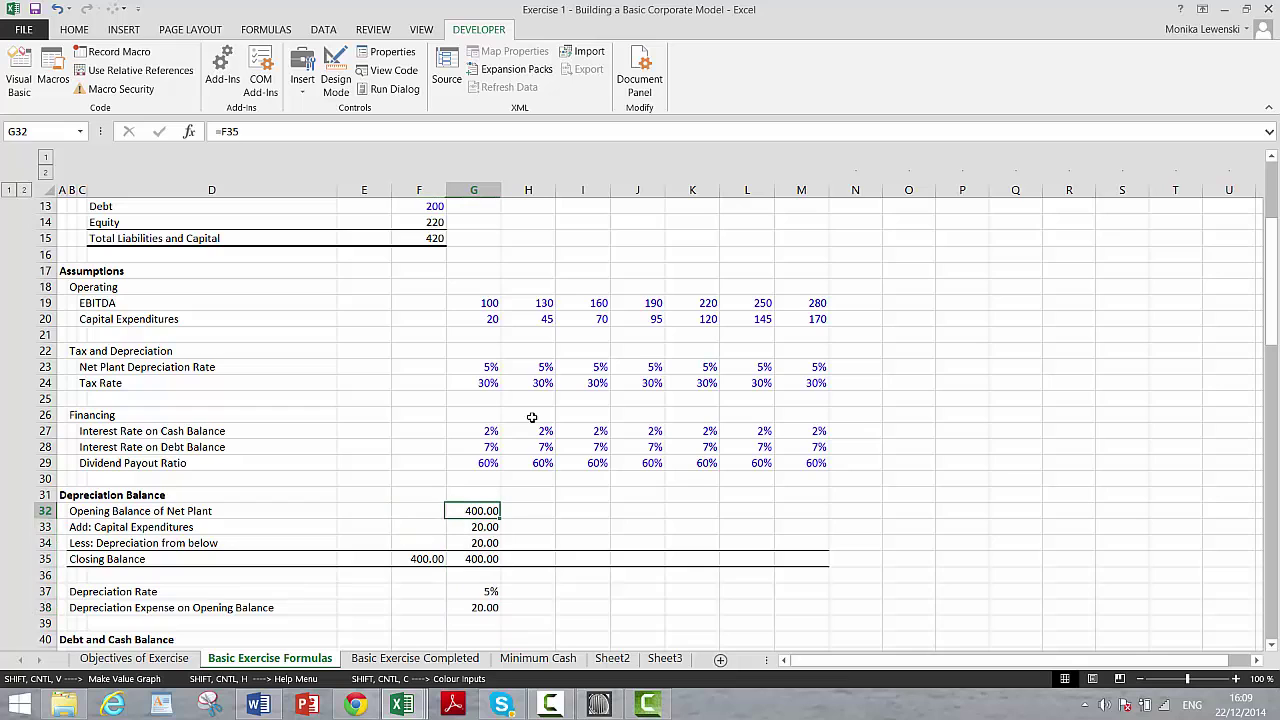
left_click(53, 76)
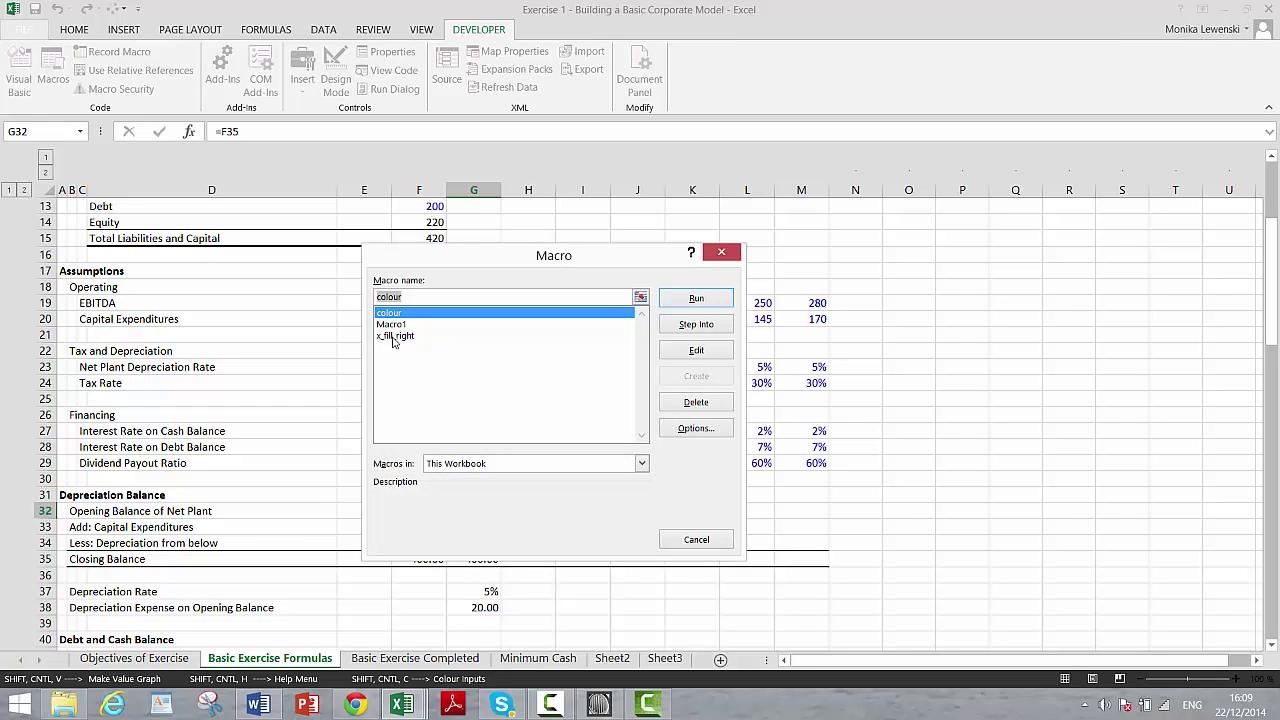
left_click(394, 337)
left_click(694, 305)
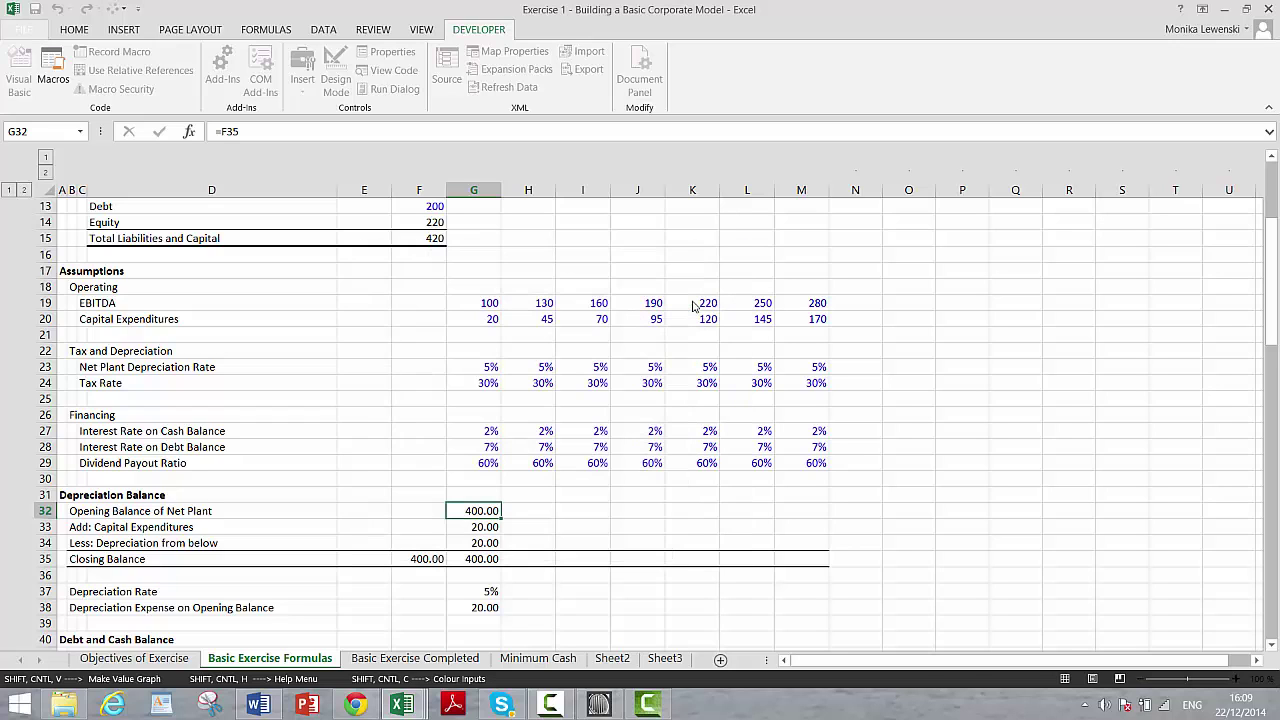
key("shift+Down")
key("shift+Down")
key("shift+Down")
key("shift+Down")
key("shift+Down")
key("shift+Down")
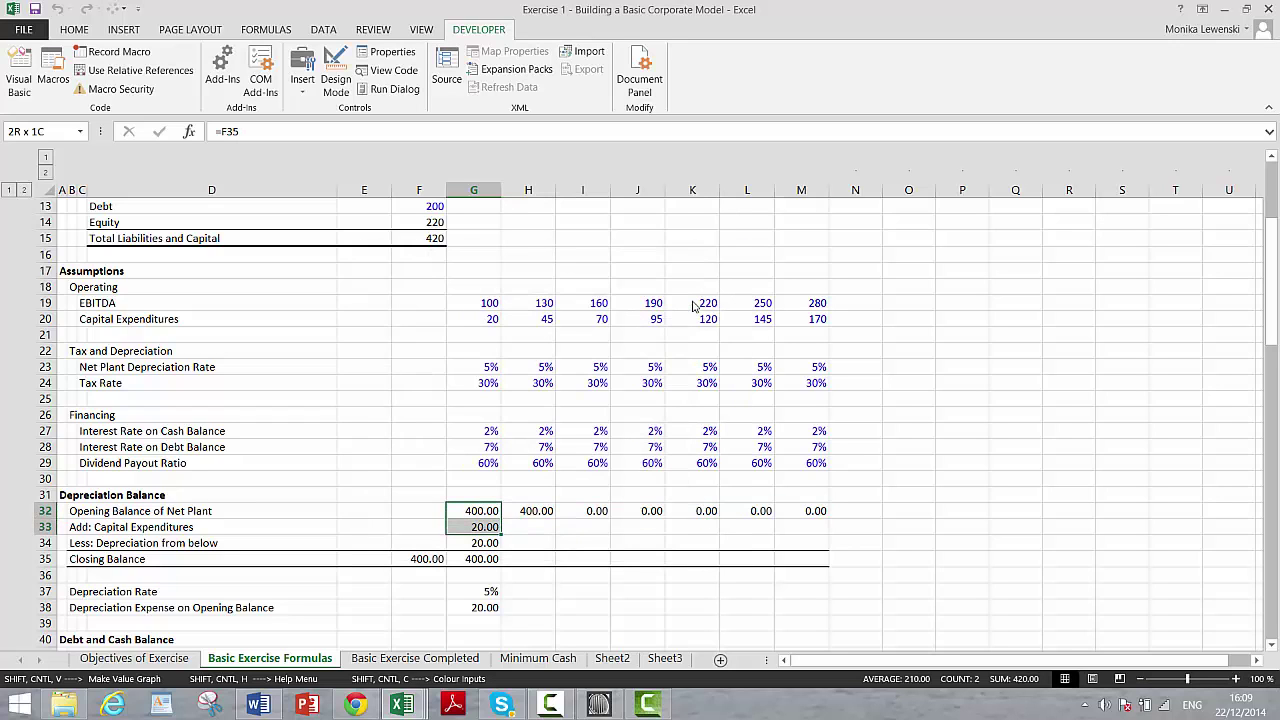
key("ctrl+shift+r")
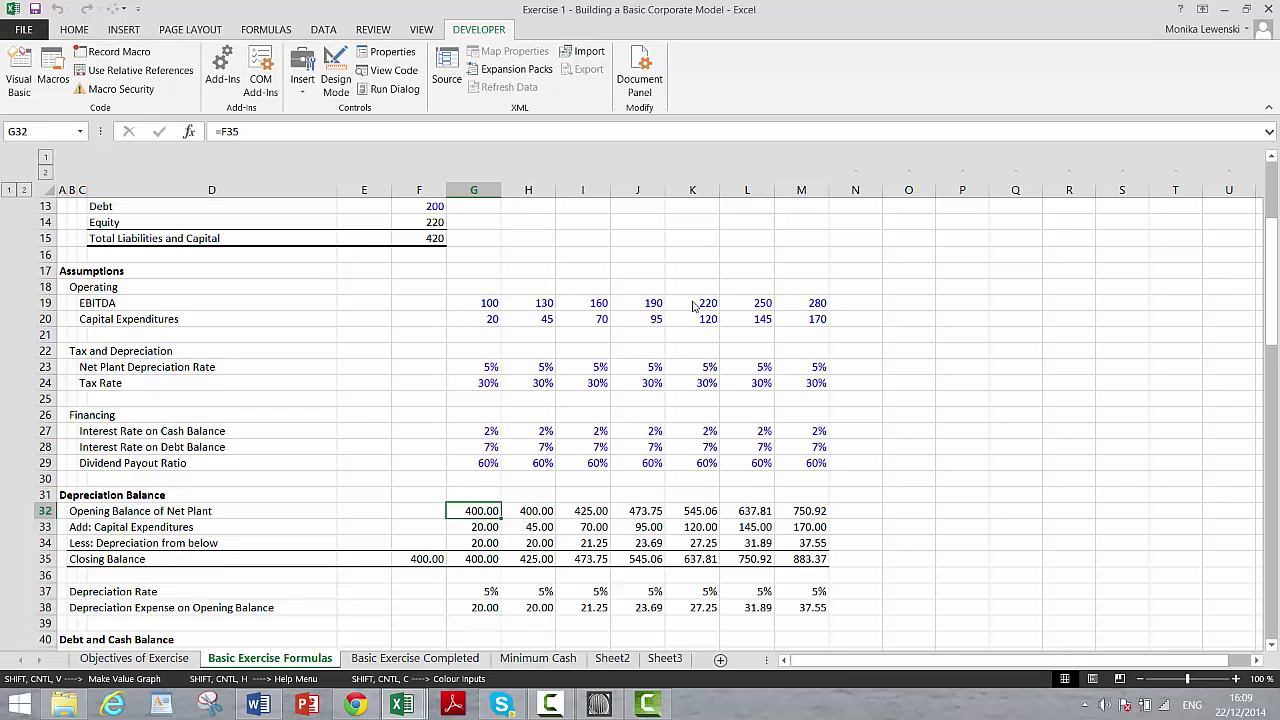
key("Down")
key("Down")
key("Down")
key("Down")
key("Down")
key("Down")
key("Down")
key("Down")
key("Down")
key("Down")
key("Down")
key("Down")
key("Down")
key("Down")
key("Down")
key("Down")
key("Down")
key("Down")
key("Down")
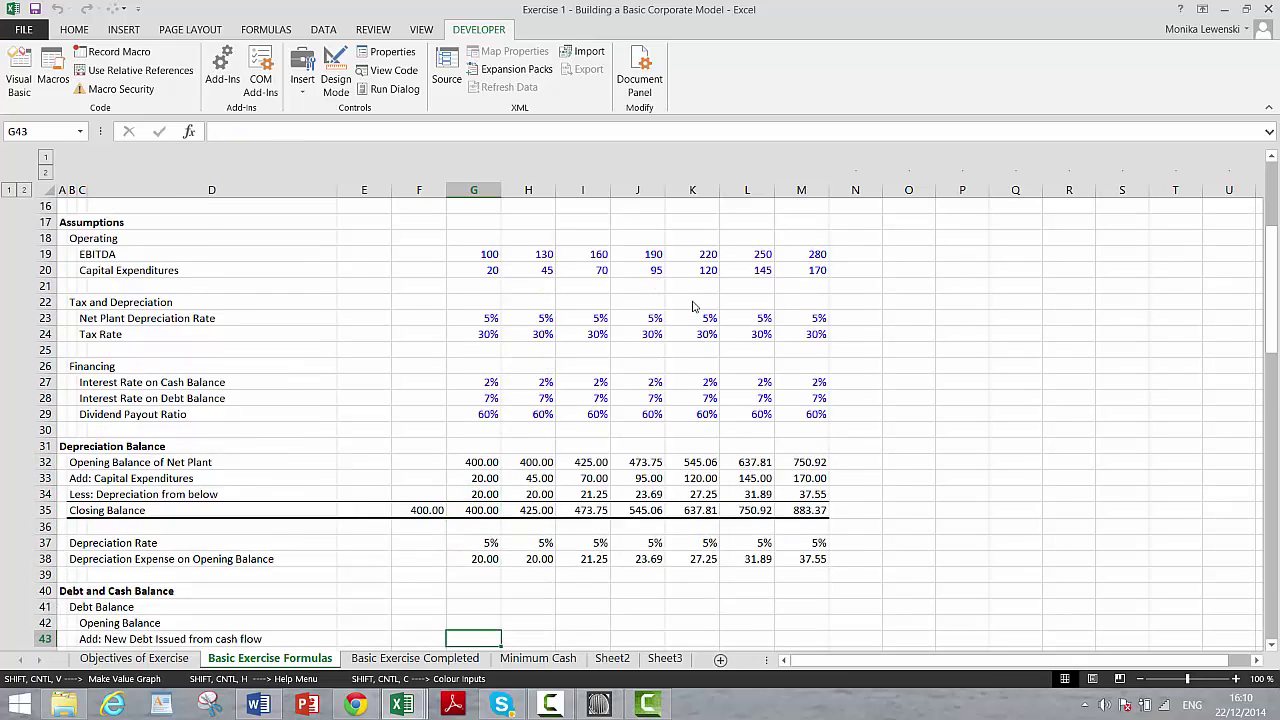
key("Up")
key("Up")
key("Up")
key("Up")
key("Up")
key("Up")
key("Up")
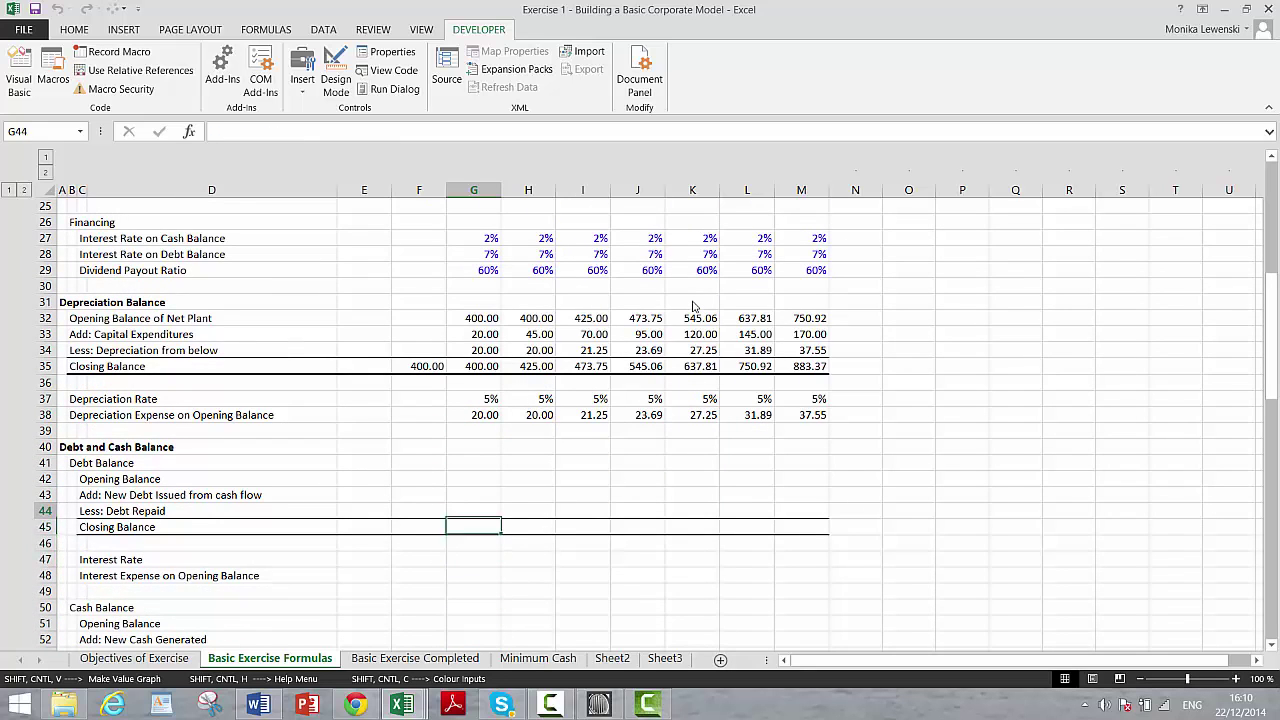
- Link the historic debt Closing Balance in F45 to Debt in F13
key("Left")
key("Left")
key("Down")
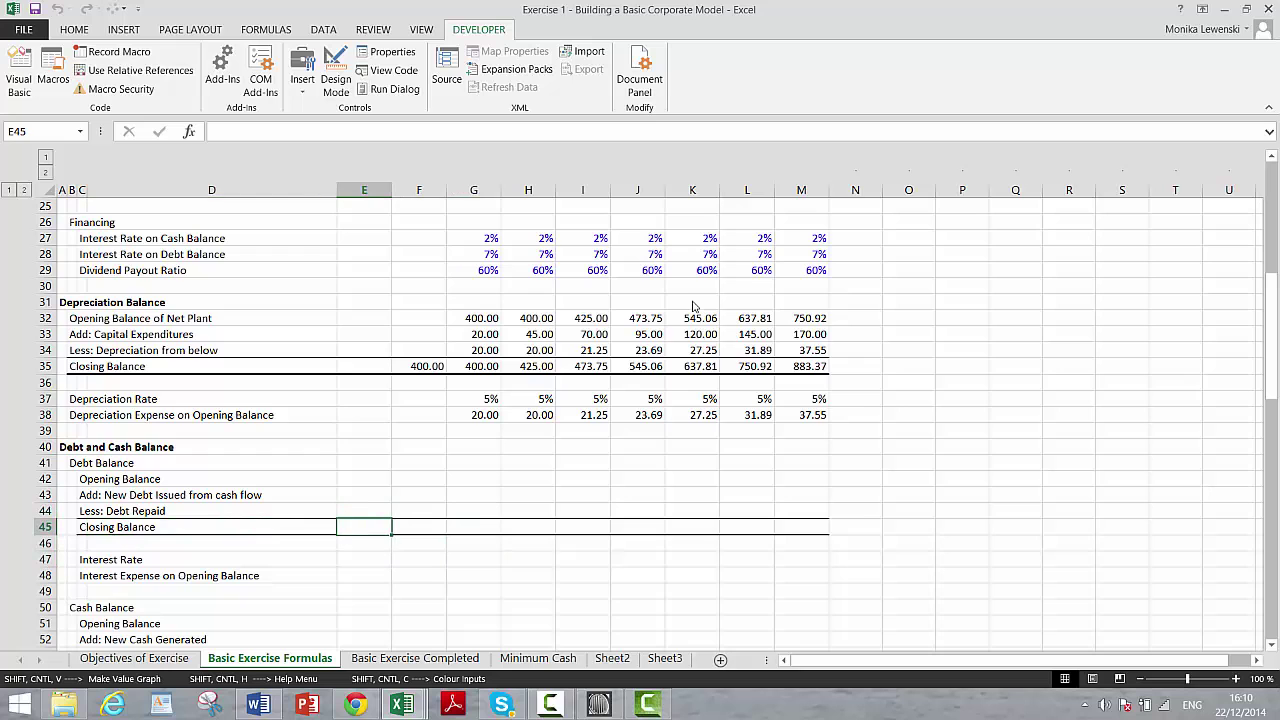
key("Right")
type("=")
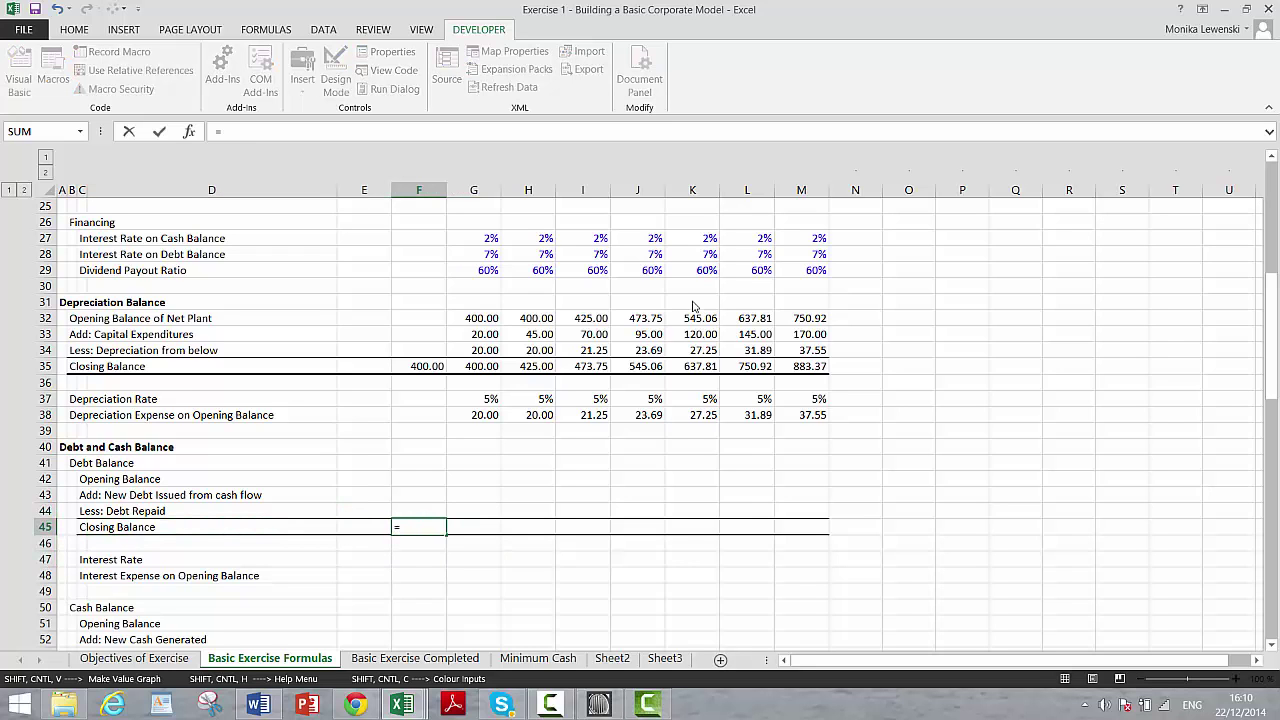
key("Up")
key("Up")
key("Up")
key("Up")
key("Up")
key("Up")
key("Up")
key("Up")
key("Up")
key("Up")
key("Up")
key("Up")
key("Up")
key("Up")
key("Up")
key("Up")
key("Up")
key("Up")
key("Up")
key("Up")
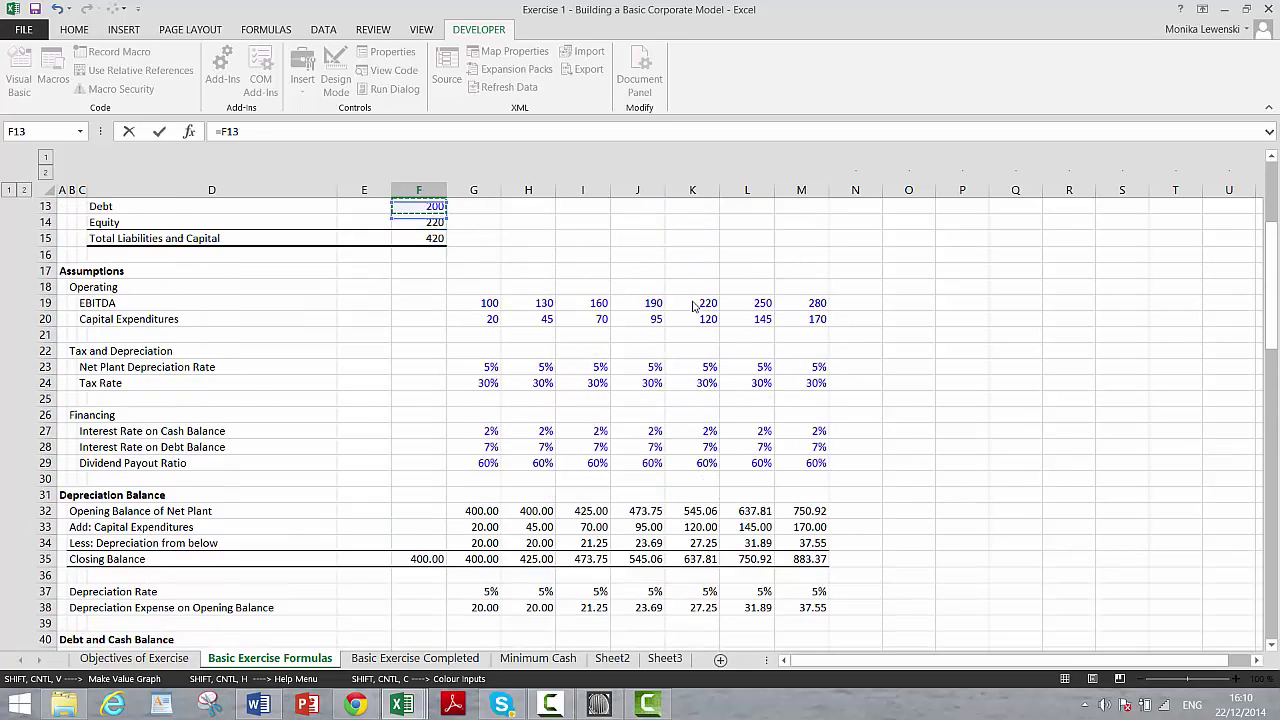
key("Up")
key("Up")
key("Up")
key("Up")
key("Up")
key("Up")
key("Up")
key("Up")
key("Up")
key("Up")
key("Up")
key("Up")
key("Down")
key("Down")
key("Down")
key("Down")
key("Down")
key("Down")
key("Down")
key("Down")
key("Down")
key("Down")
key("Down")
key("Down")
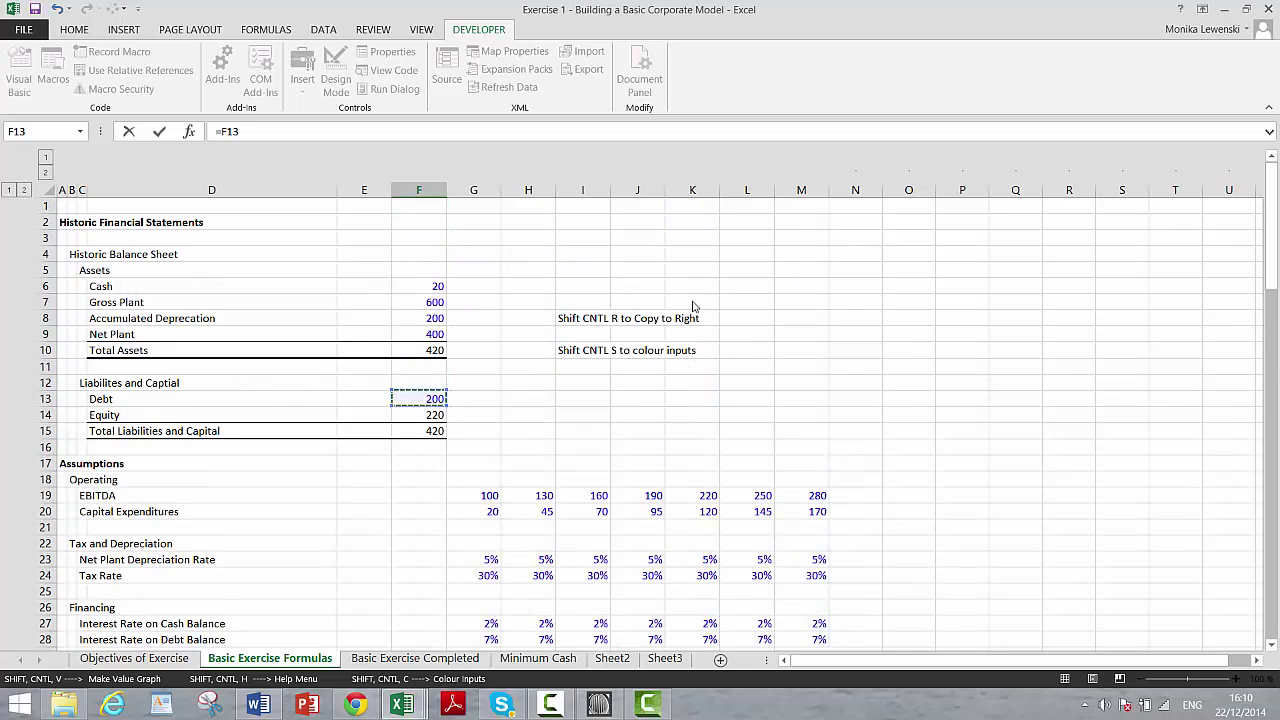
key("Return")
- Set G42's opening debt balance to =F45, giving 200.00
key("Up")
key("Up")
key("Up")
key("Up")
key("Right")
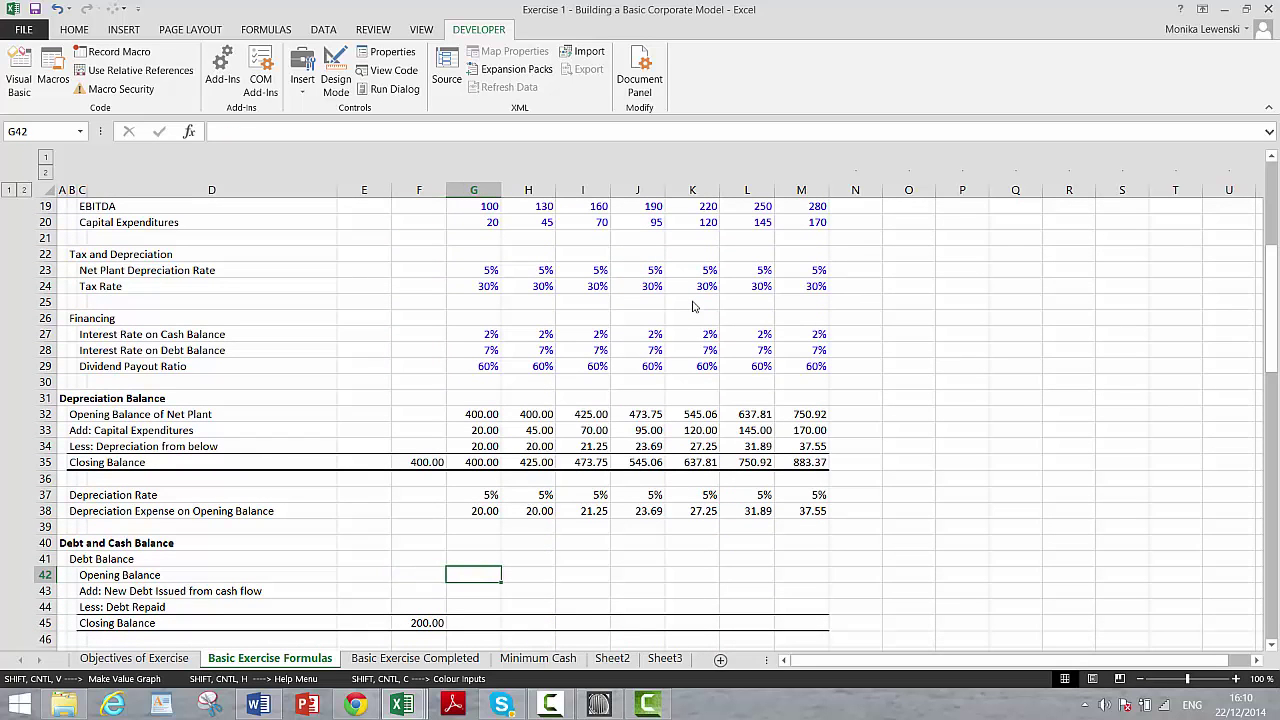
type("=")
key("Down")
key("Down")
key("Down")
key("Left")
key("Return")
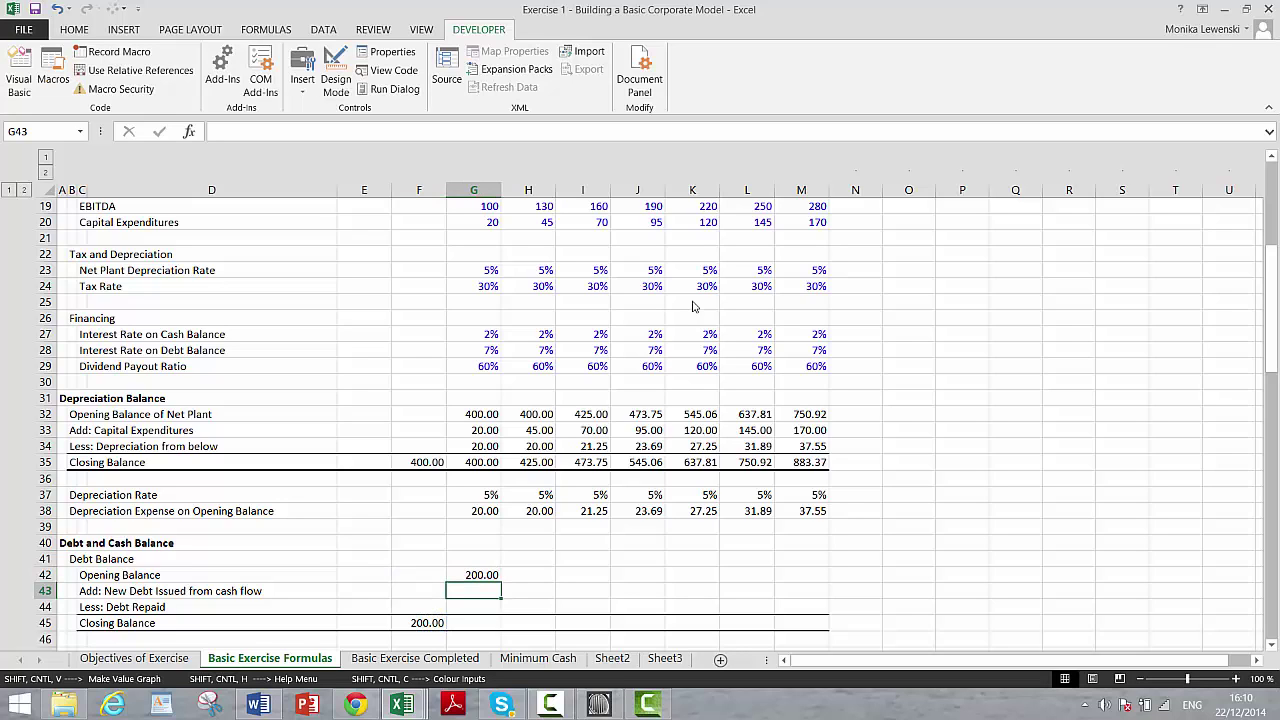
- Link G43's new debt issued to the cash flow's added debt line, showing 0.00
type("=")
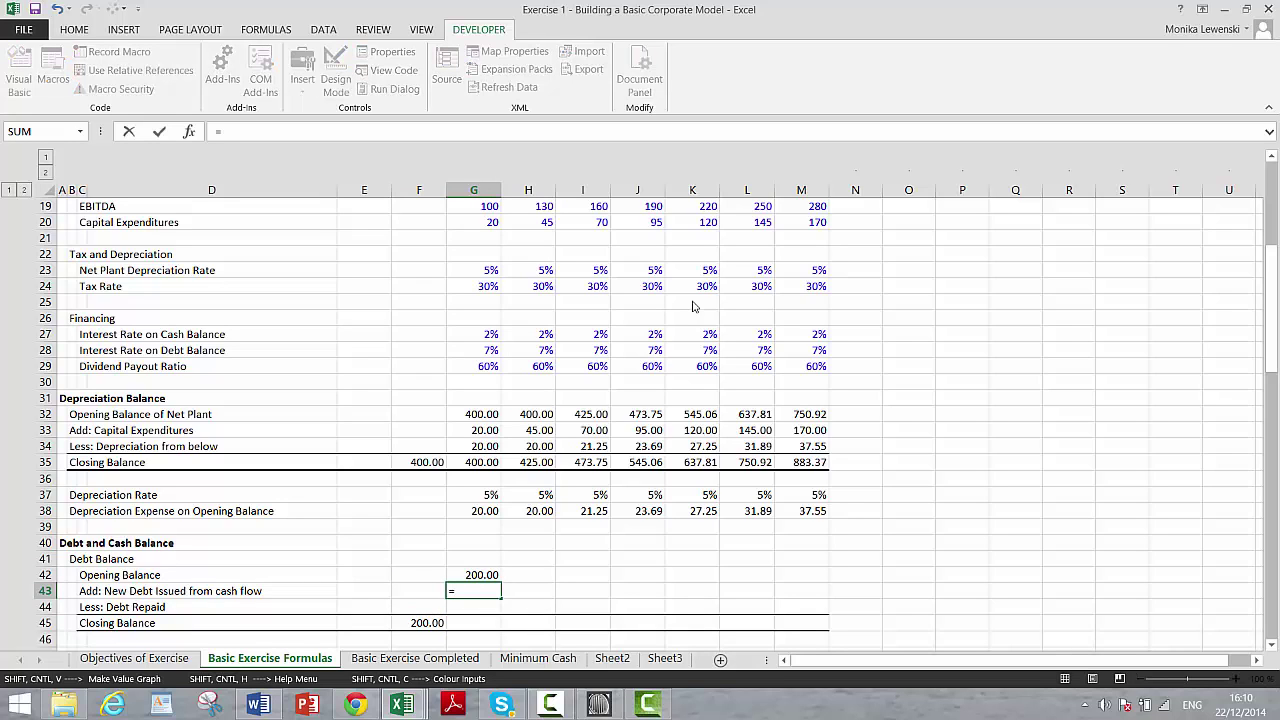
key("Down")
key("Down")
key("Down")
key("Down")
key("Down")
key("Down")
key("Down")
key("Down")
key("Down")
key("Down")
key("Down")
key("Down")
key("Down")
key("Down")
key("Down")
key("Down")
key("Down")
key("Down")
key("Down")
key("Down")
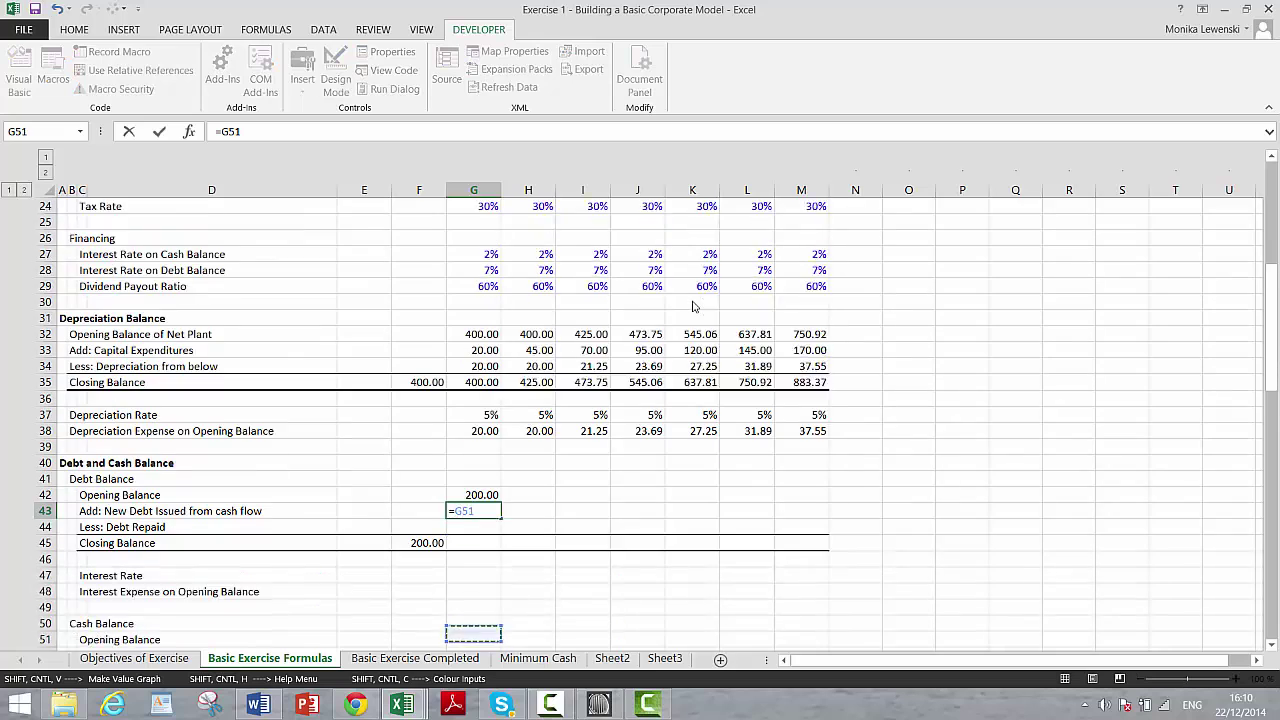
key("Down")
key("Down")
key("Down")
key("Down")
key("Down")
key("Down")
key("Down")
key("Down")
key("Down")
key("Down")
key("Down")
key("Down")
key("Down")
key("Down")
key("Down")
key("Down")
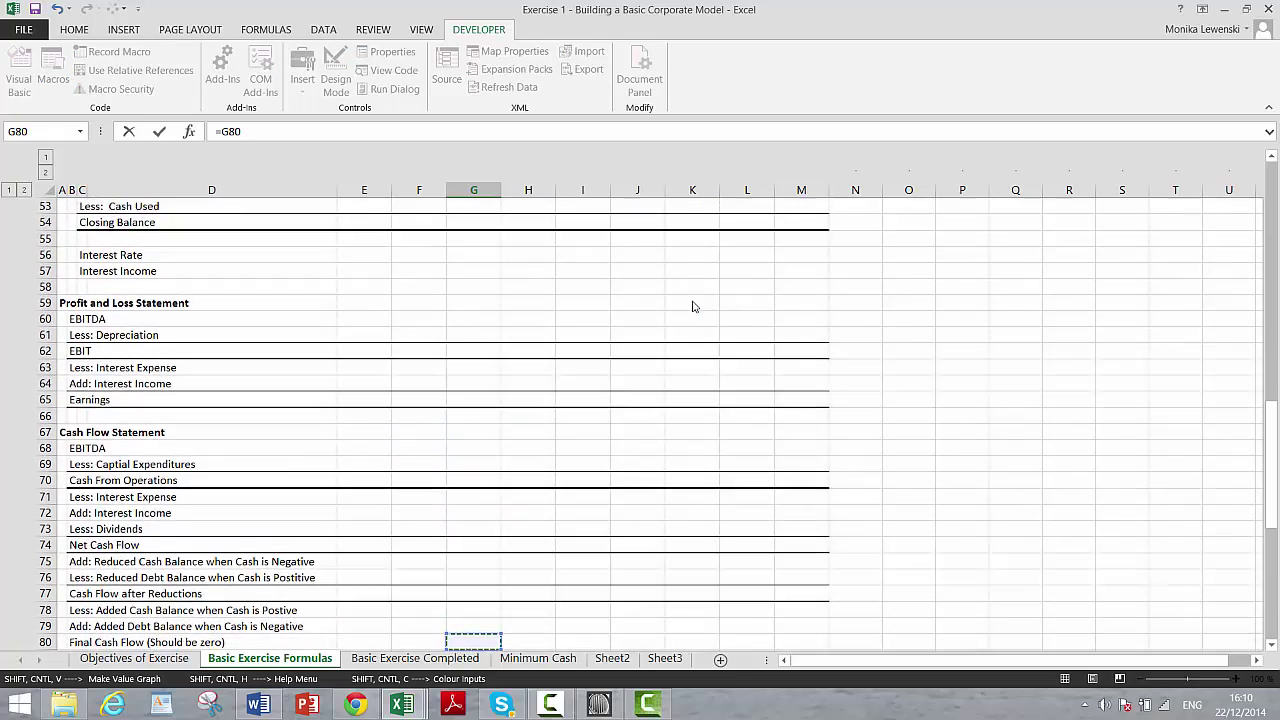
key("Up")
key("Up")
key("Up")
key("Up")
key("Up")
key("Up")
key("Up")
key("Up")
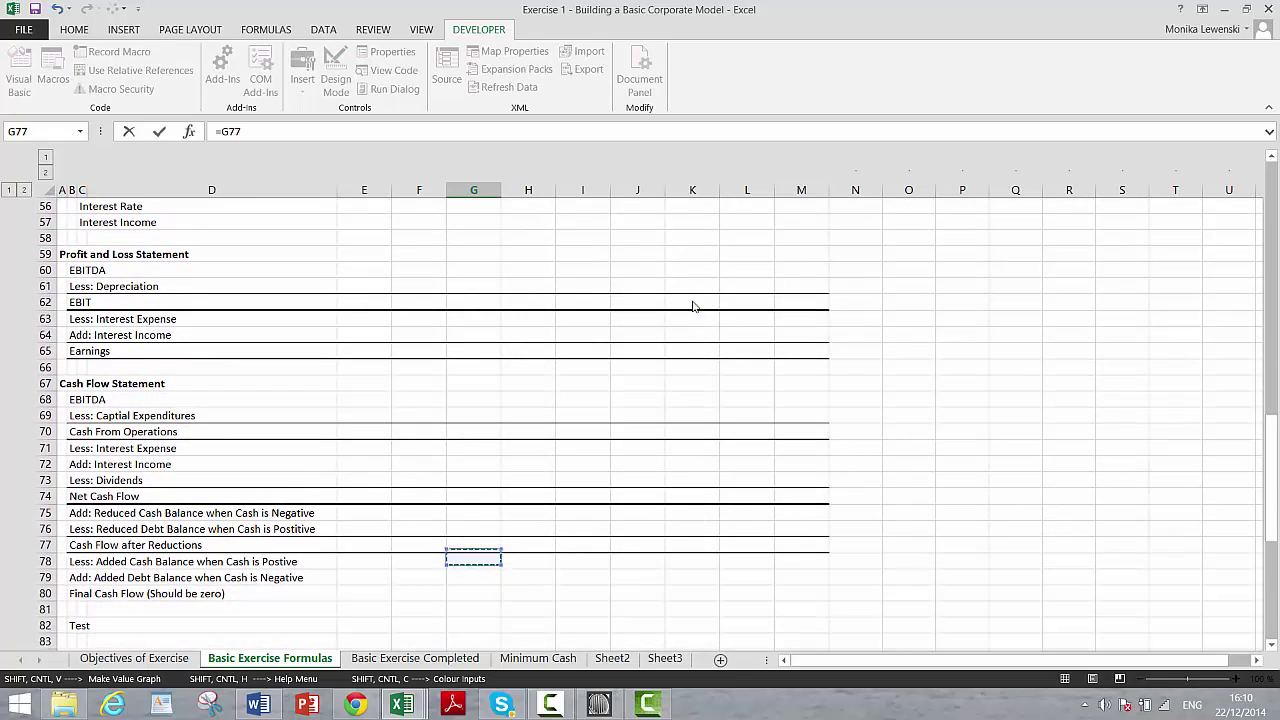
key("Down")
key("Down")
key("Down")
key("Down")
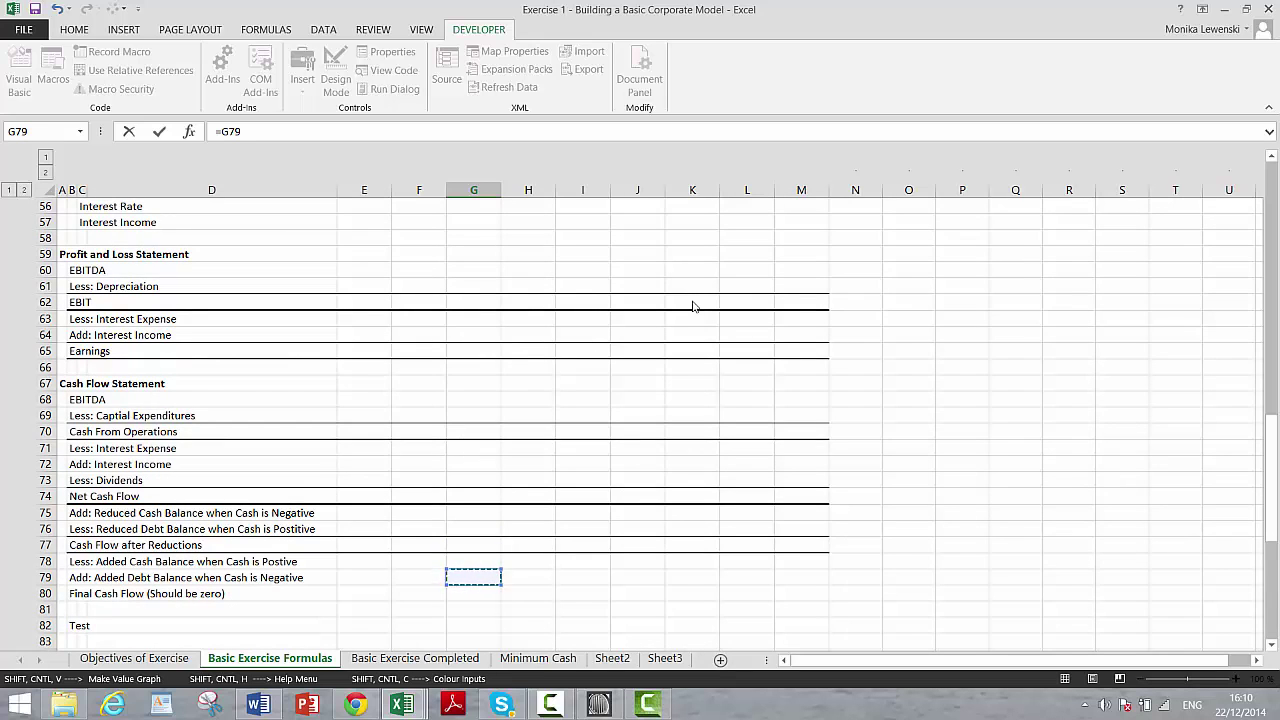
key("Return")
- Link G44's Debt Repaid to the cash flow's debt reduction line (=G76), showing 0.00
key("Up")
key("Up")
key("Up")
key("Up")
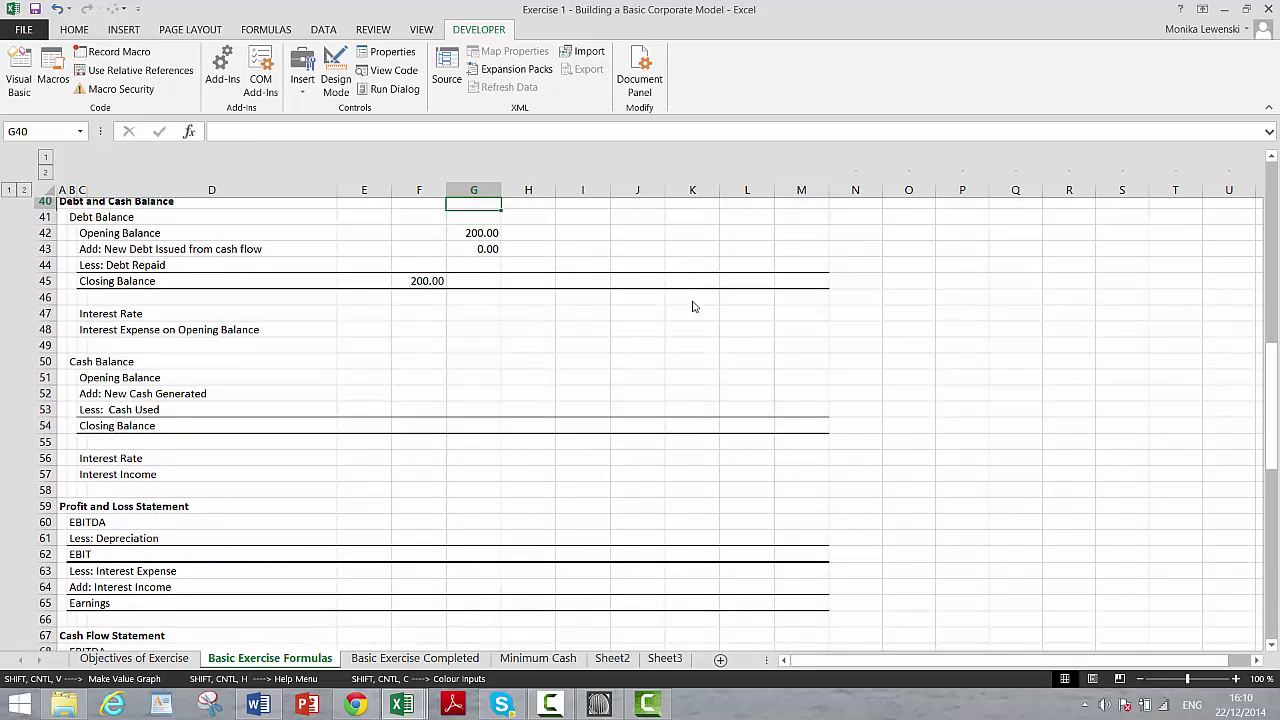
key("Down")
key("Down")
key("Down")
key("Down")
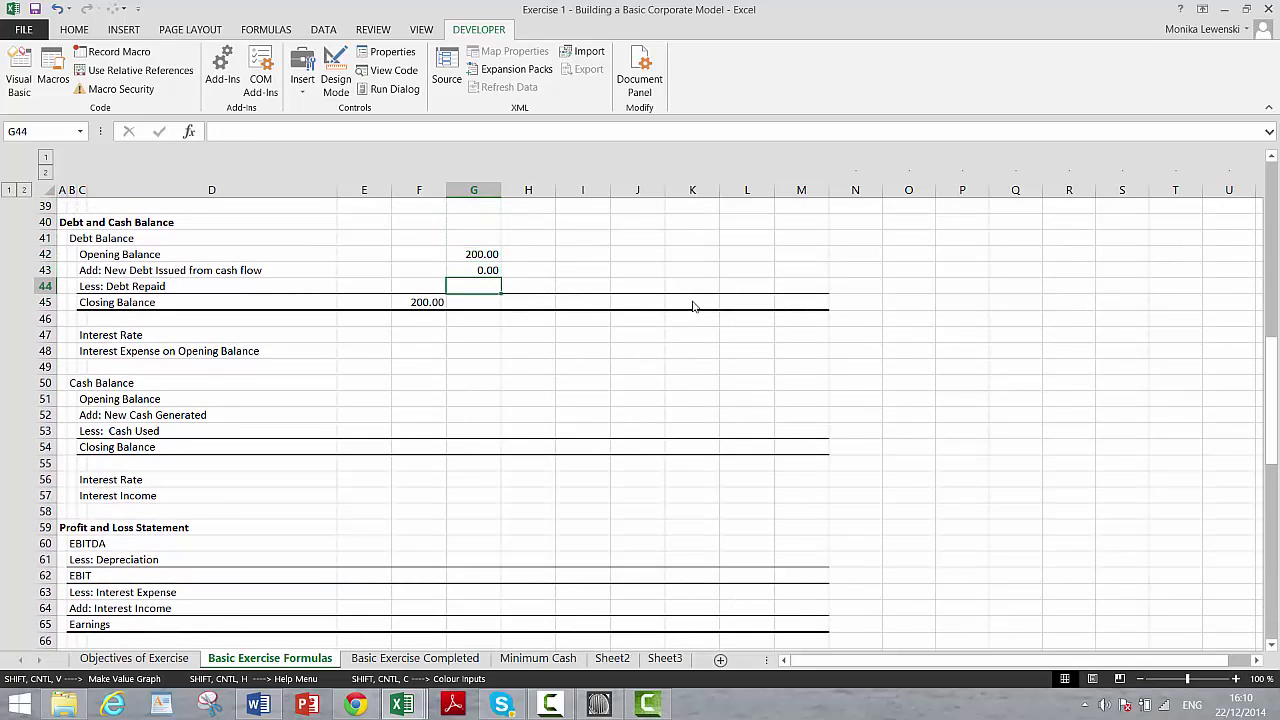
type("=")
key("Down")
key("Down")
key("Down")
key("Down")
key("Down")
key("Down")
key("Down")
key("Down")
key("Down")
key("Down")
key("Down")
key("Down")
key("Down")
key("Down")
key("Down")
key("Down")
key("Down")
key("Down")
key("Down")
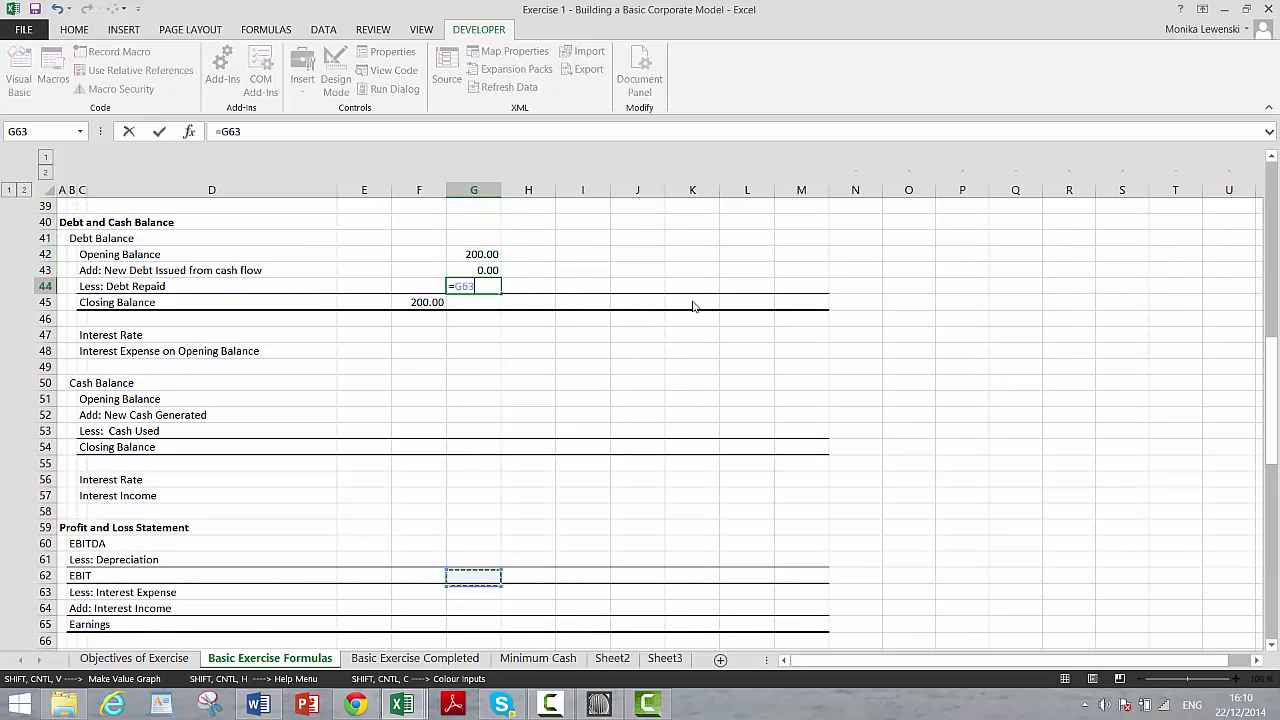
key("Down")
key("Down")
key("Down")
key("Down")
key("Down")
key("Down")
key("Down")
key("Down")
key("Down")
key("Down")
key("Down")
key("Down")
key("Down")
key("Down")
key("Down")
key("Down")
key("Down")
key("Down")
key("Down")
key("Down")
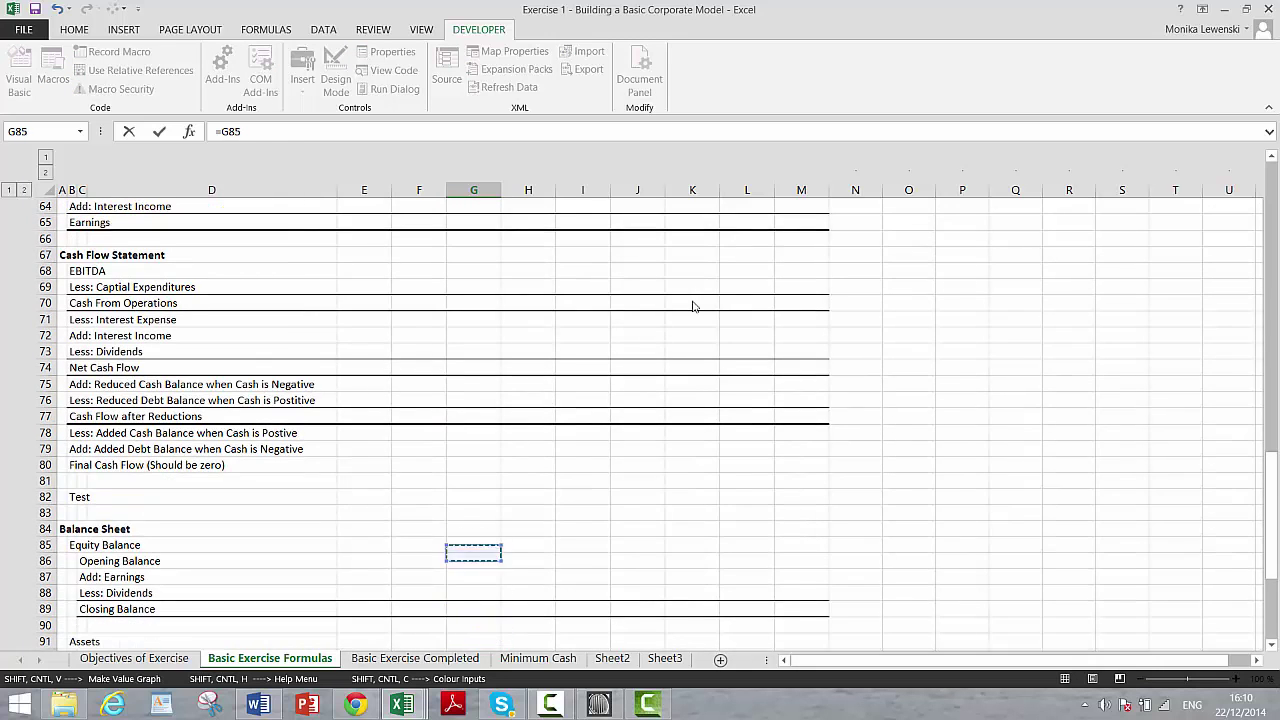
key("Up")
key("Up")
key("Up")
key("Up")
key("Up")
key("Up")
key("Up")
key("Up")
key("Up")
key("Up")
key("Up")
key("Down")
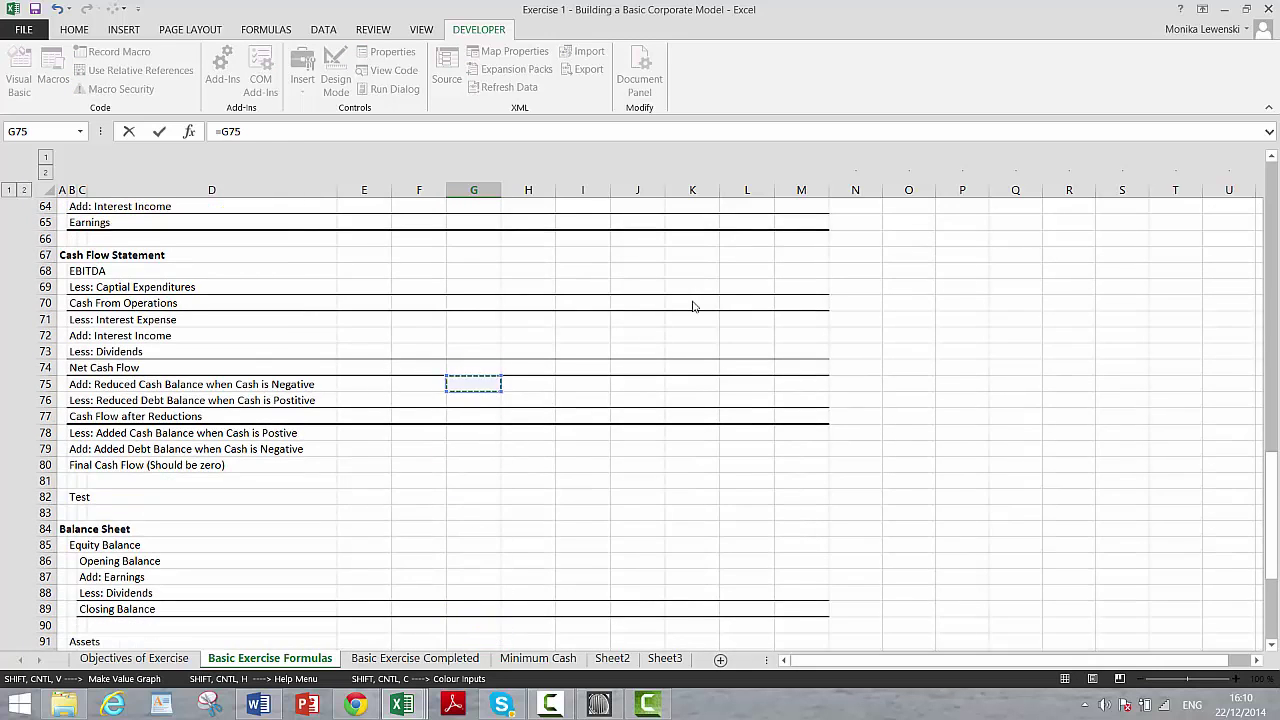
key("Up")
key("Down")
key("Down")
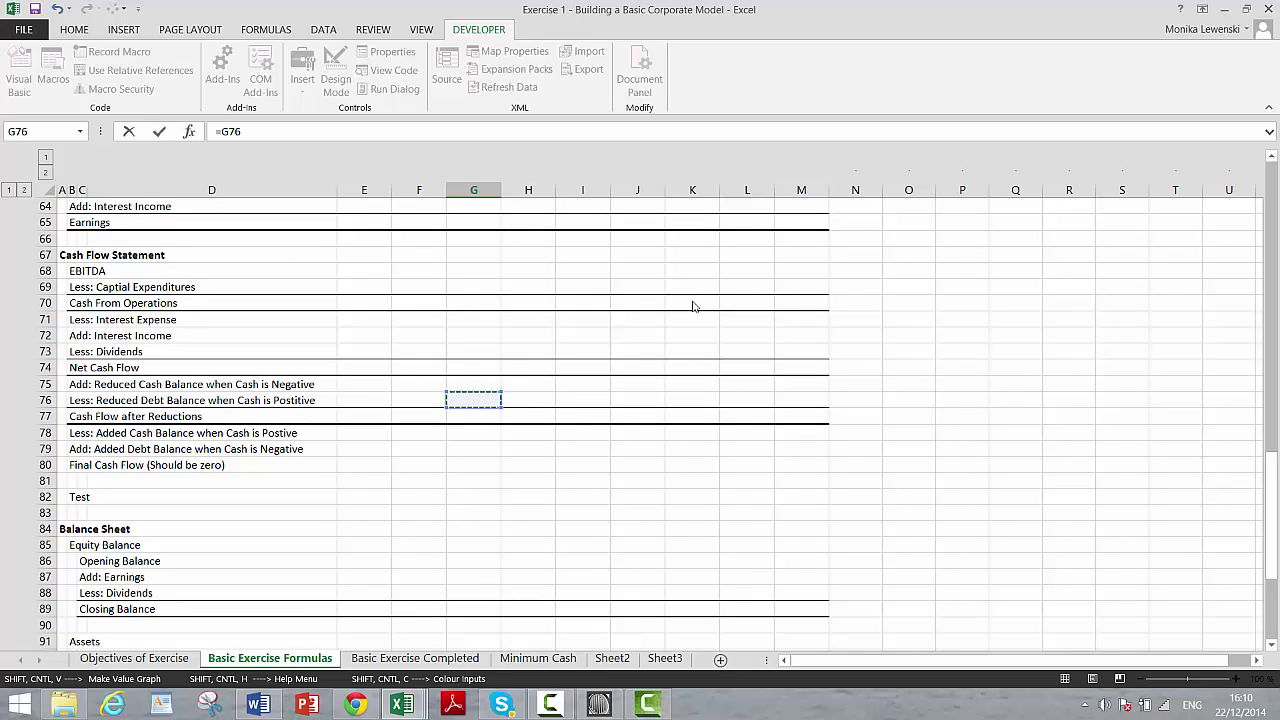
key("Return")
key("Up")
key("Up")
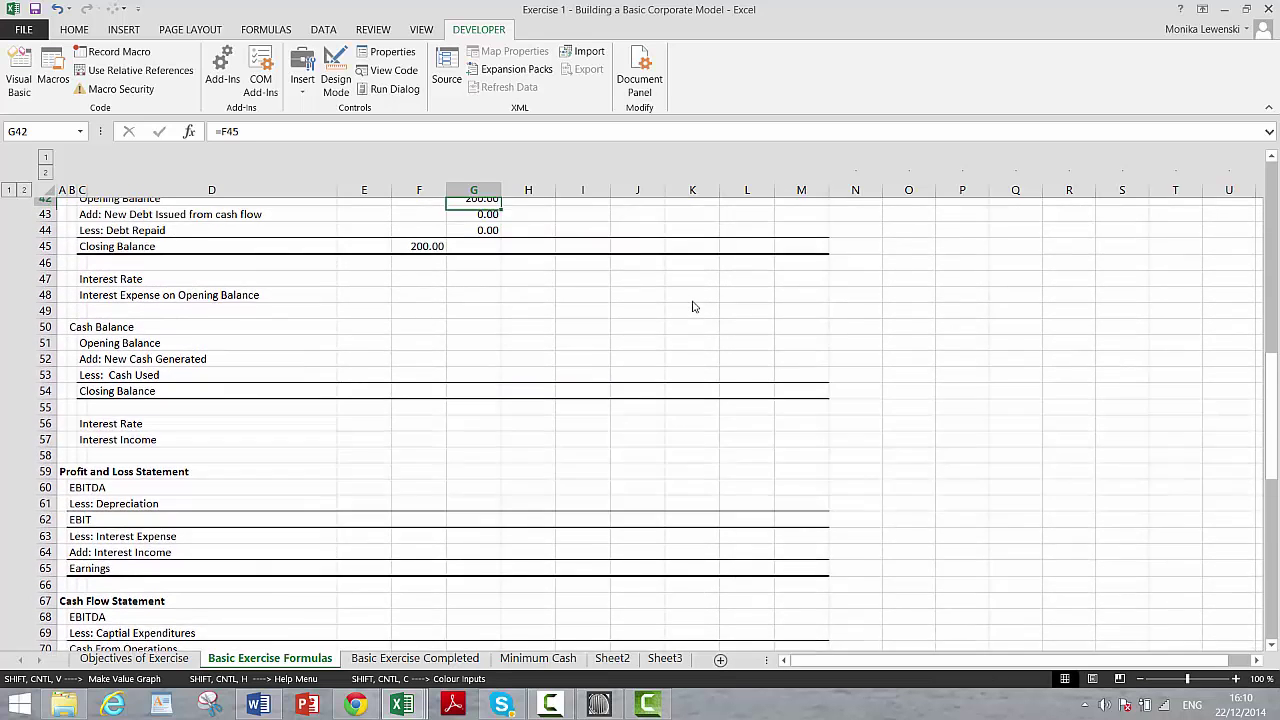
key("Up")
key("Up")
key("Up")
key("Up")
key("Up")
key("Up")
key("Down")
key("Down")
key("Down")
key("Down")
key("Down")
key("Down")
key("Down")
key("Down")
key("Down")
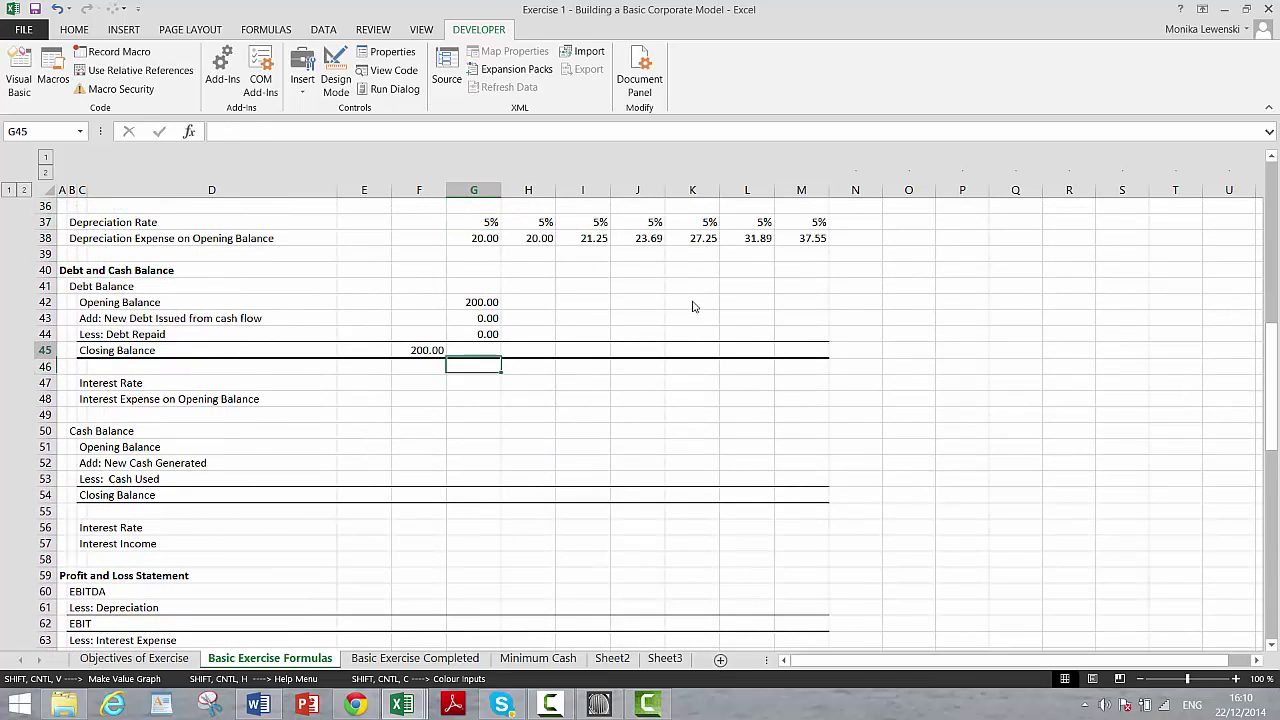
- Enter the closing debt balance =G42+G43-G44 in G45 and fill the debt rows right to M
type("=")
key("Up")
key("Up")
key("Up")
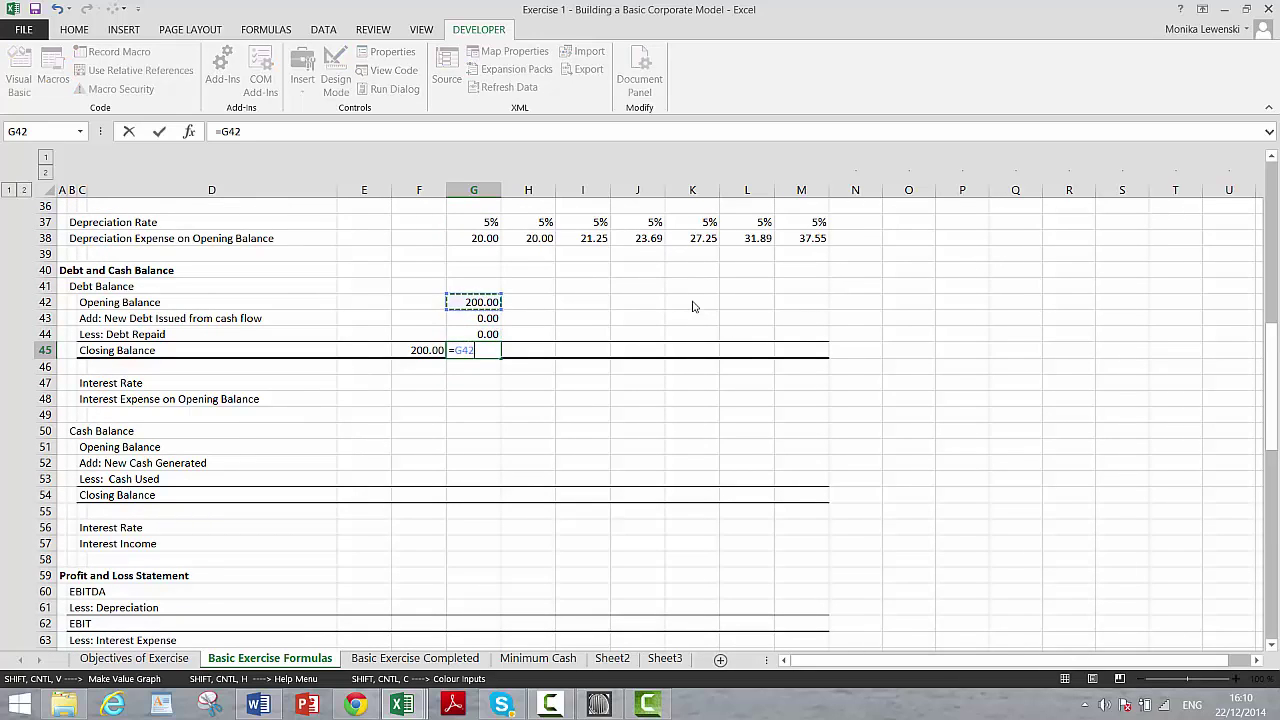
type("+")
key("Up")
key("Up")
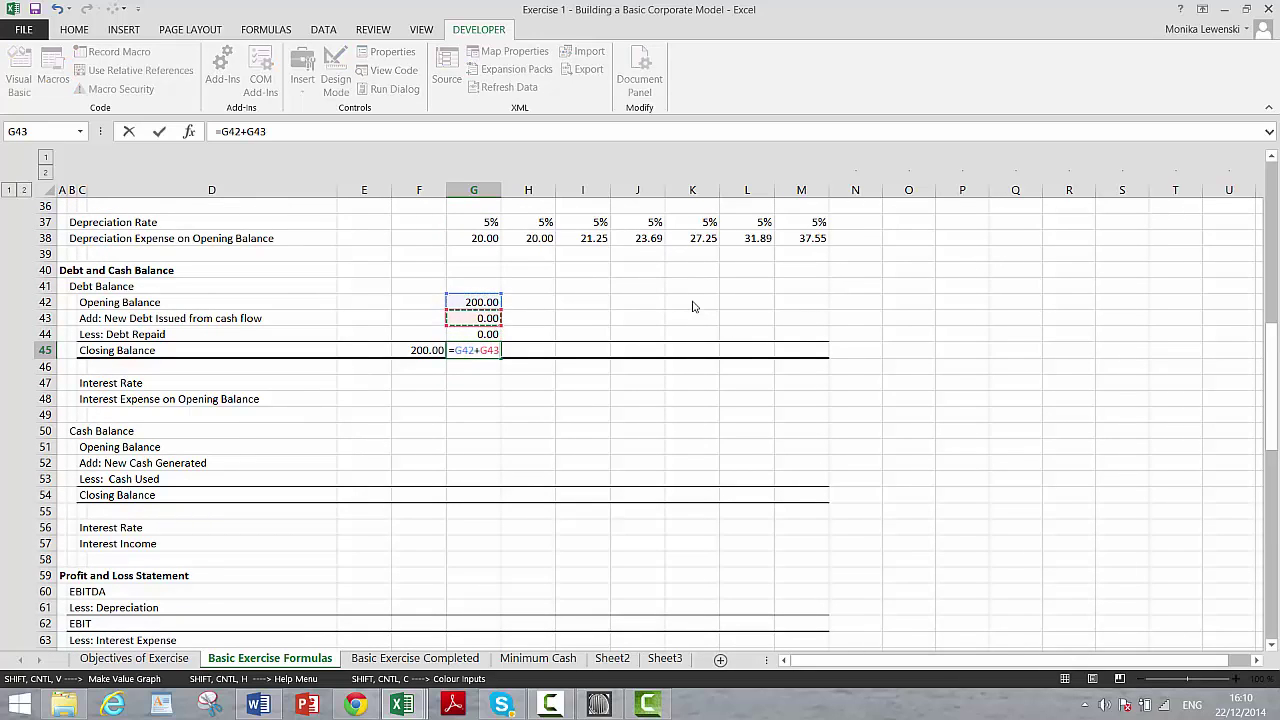
type("-")
key("Up")
key("Return")
key("Up")
key("Up")
key("Up")
key("Up")
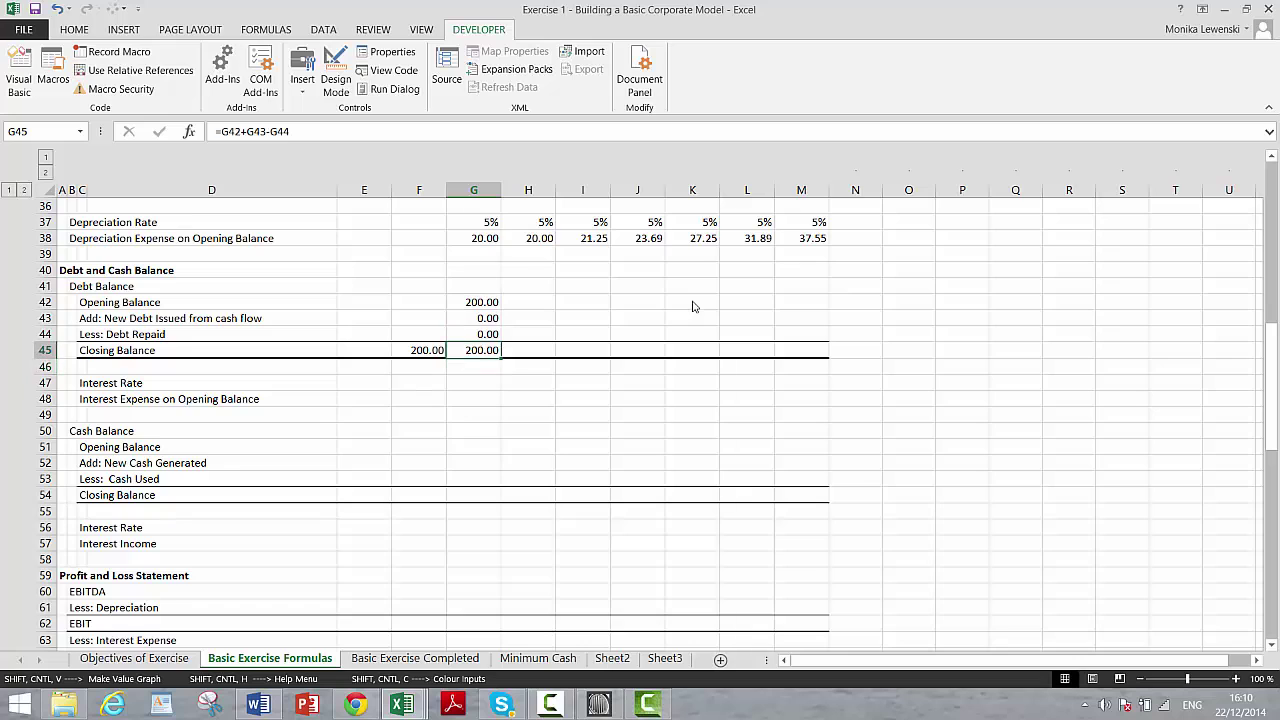
key("shift+Down")
key("shift+Down")
key("shift+Down")
key("ctrl+shift+r")
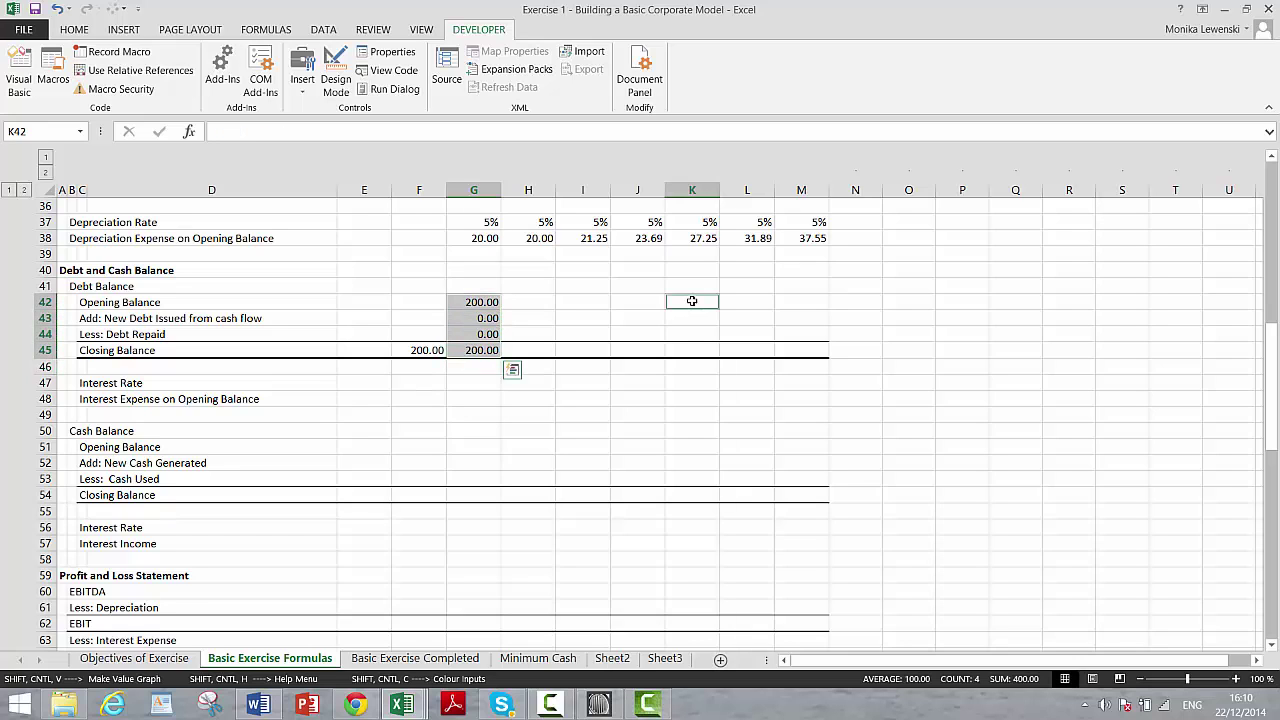
- Link the interest rate in G47 to the 7% Interest Rate on Debt Balance assumption (=G28)
key("Down")
key("Down")
key("Down")
key("Down")
key("Down")
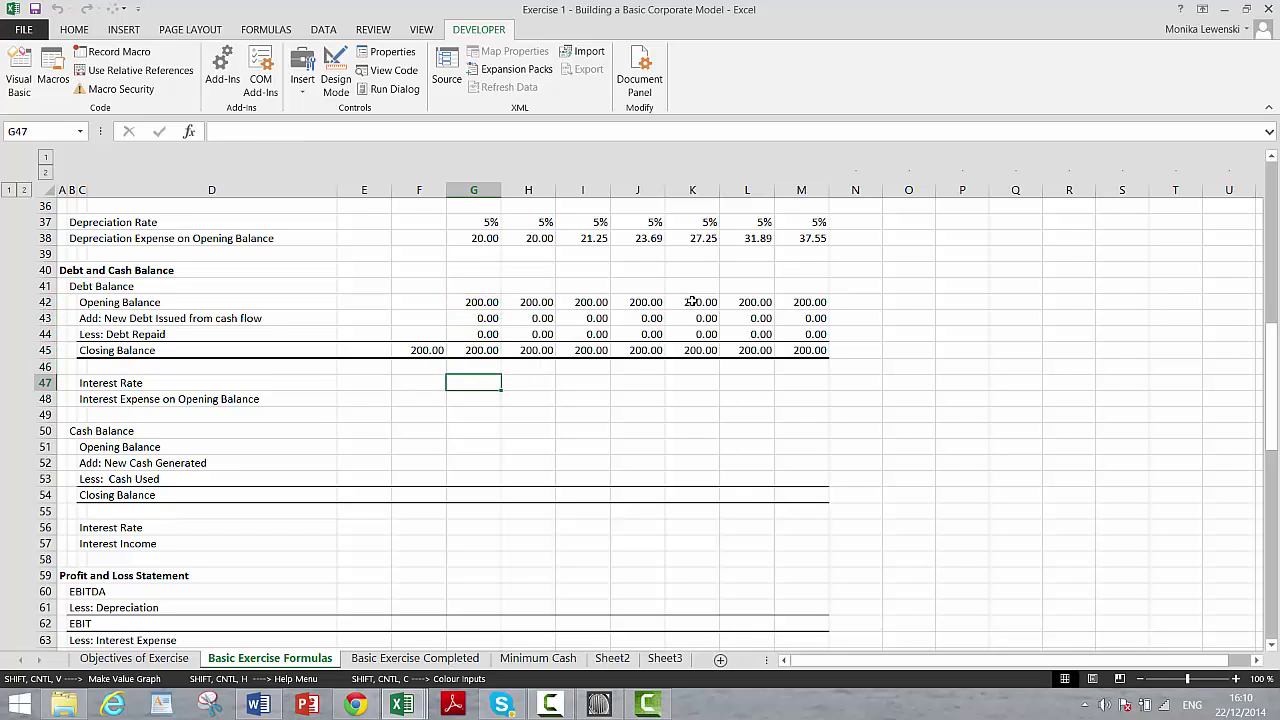
type("=")
key("Up")
key("Up")
key("Up")
key("Up")
key("Up")
key("Up")
key("Up")
key("Up")
key("Up")
key("Up")
key("Up")
key("Up")
key("Up")
key("Up")
key("Up")
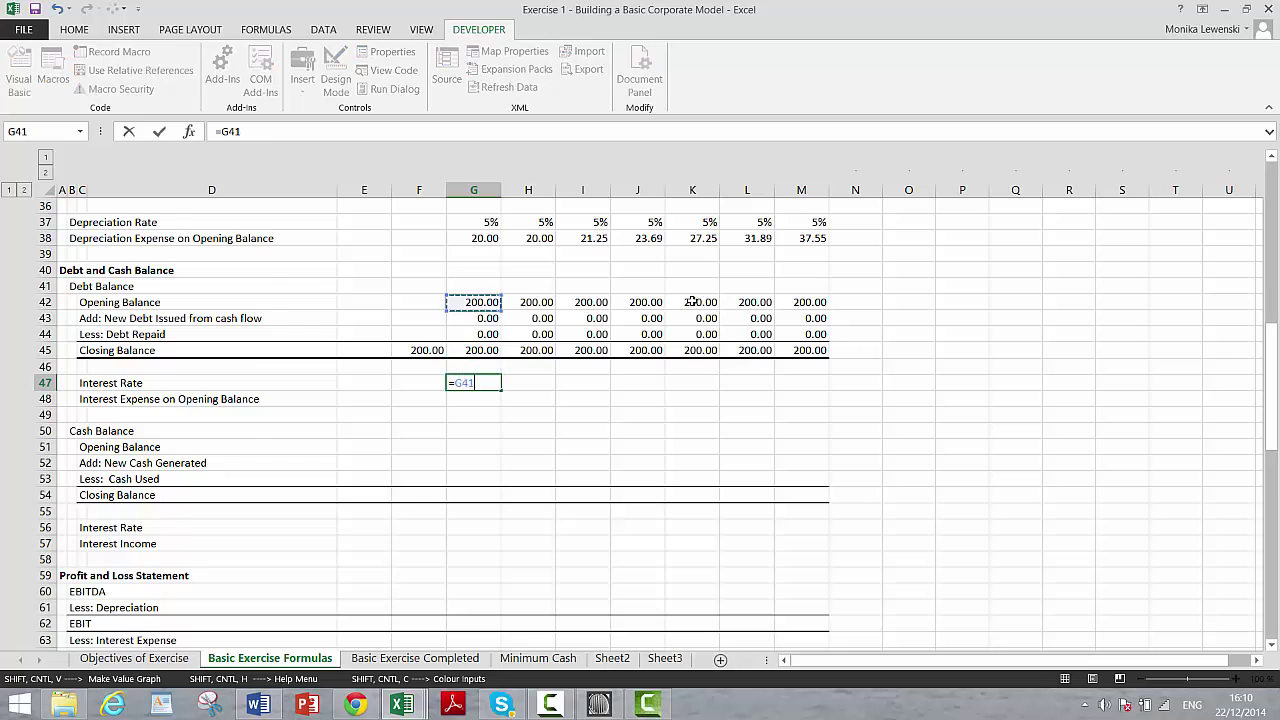
key("Up")
key("Up")
key("Up")
key("Up")
key("Up")
key("Up")
key("Up")
key("Up")
key("Up")
key("Up")
key("Up")
key("Down")
key("Down")
key("Down")
key("Down")
key("Down")
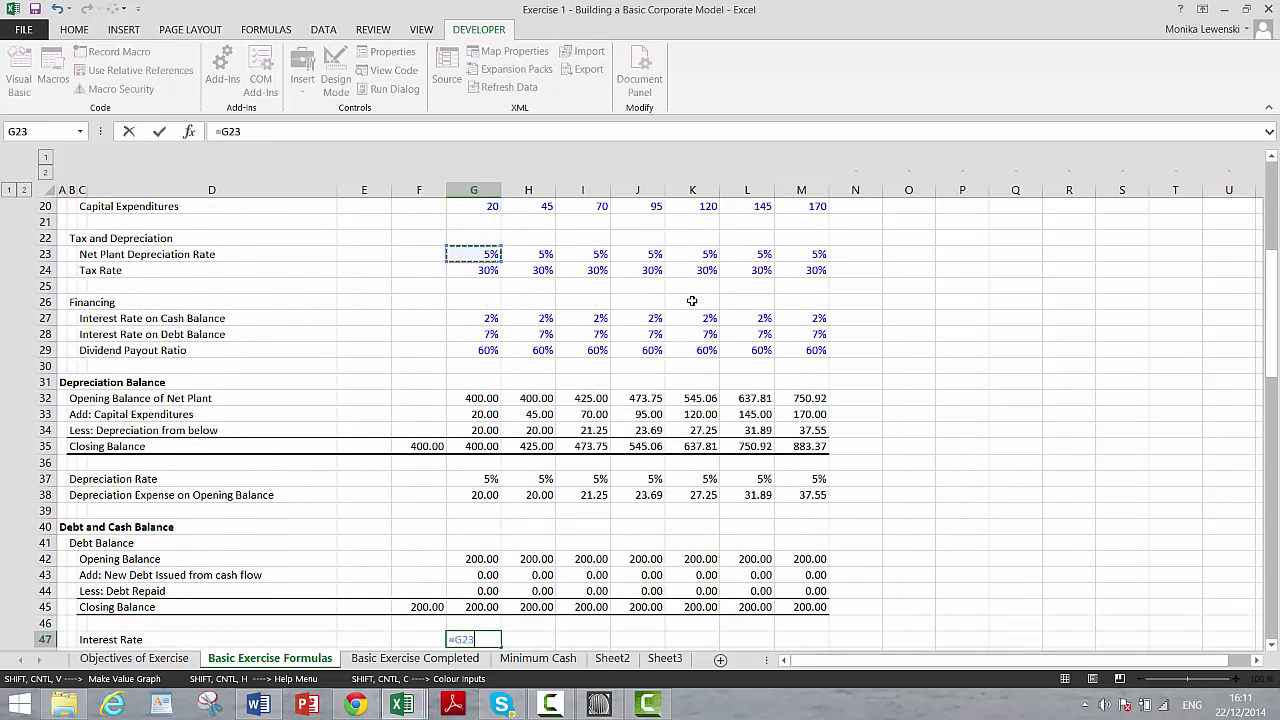
key("Down")
key("Down")
key("Return")
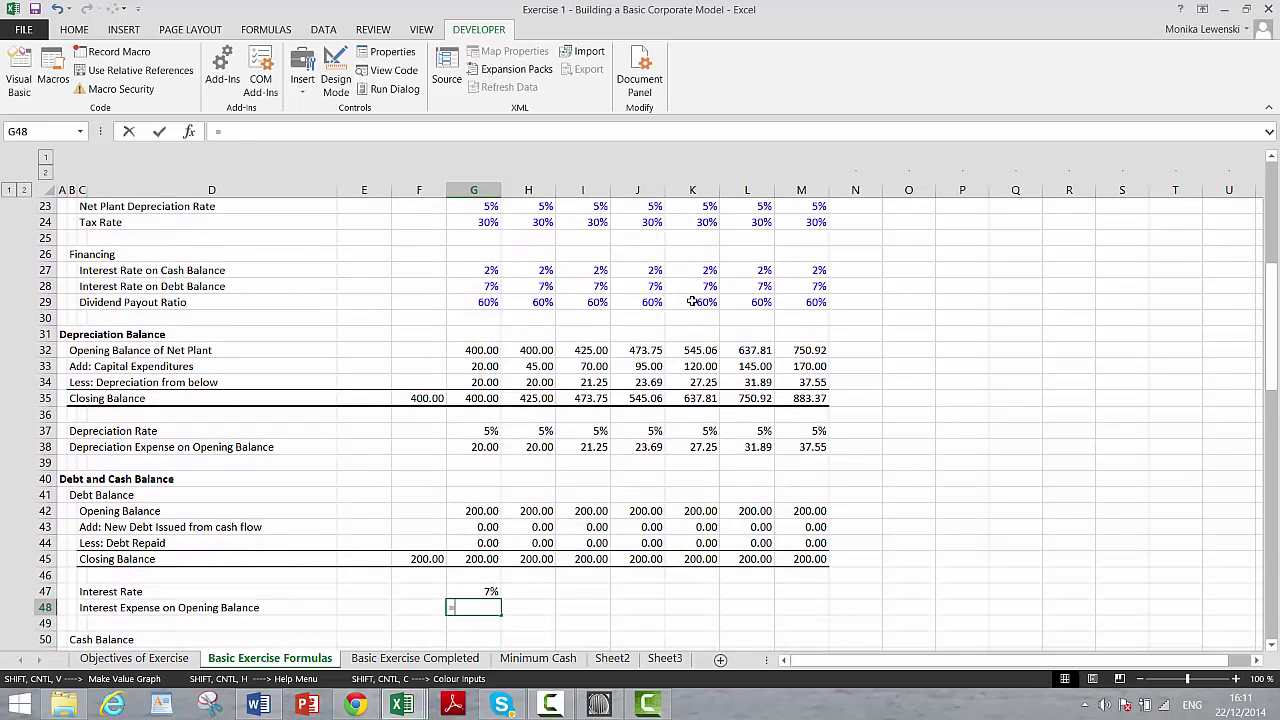
- Enter interest expense =G47*G42 in G48 and fill both interest rows right to M
type("=")
key("Up")
type("*")
key("Up")
key("Up")
key("Up")
key("Up")
key("Up")
key("Up")
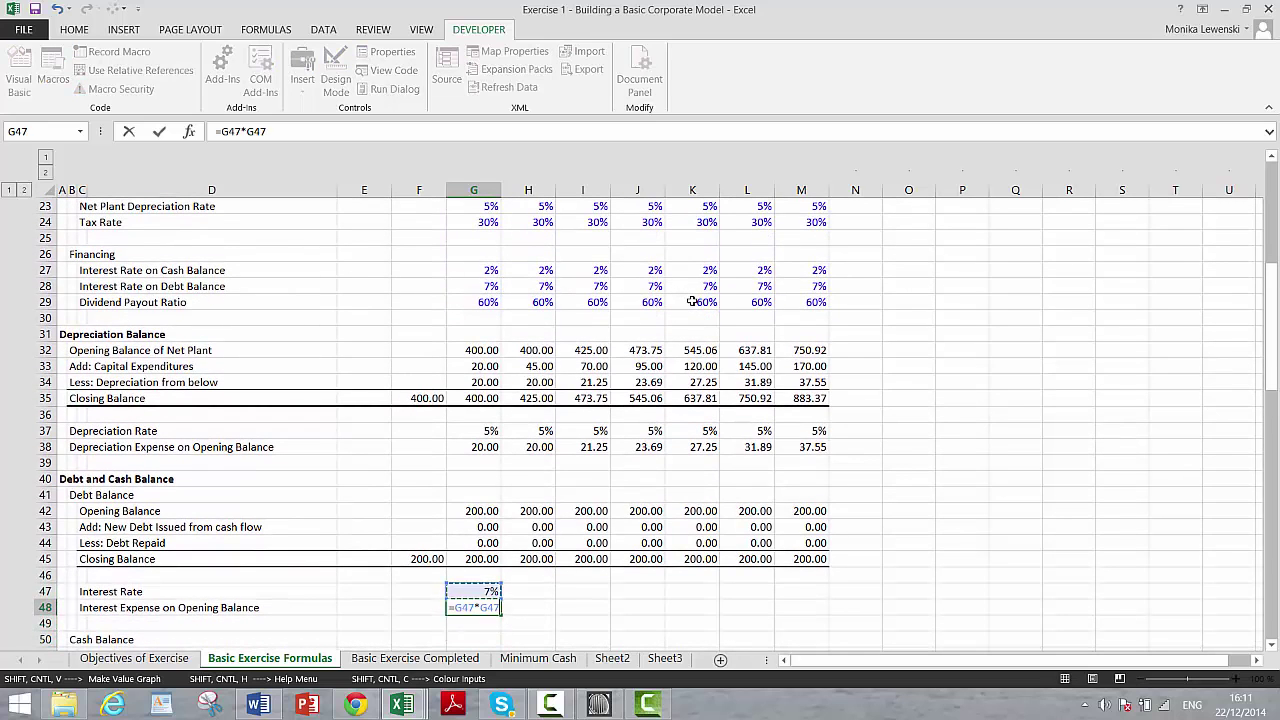
key("Return")
key("Up")
key("Up")
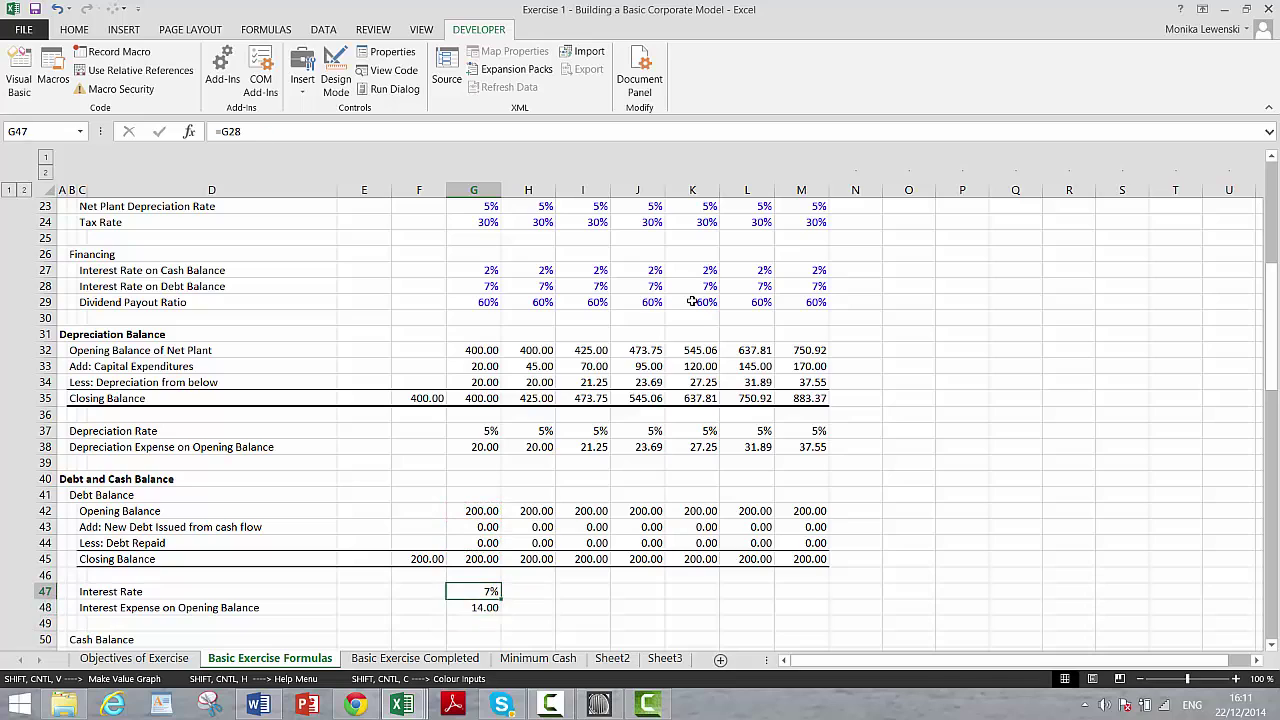
key("shift+Down")
key("shift+Right")
key("shift+Right")
key("shift+Right")
key("shift+Right")
key("shift+Right")
key("shift+Right")
key("ctrl+r")
key("Down")
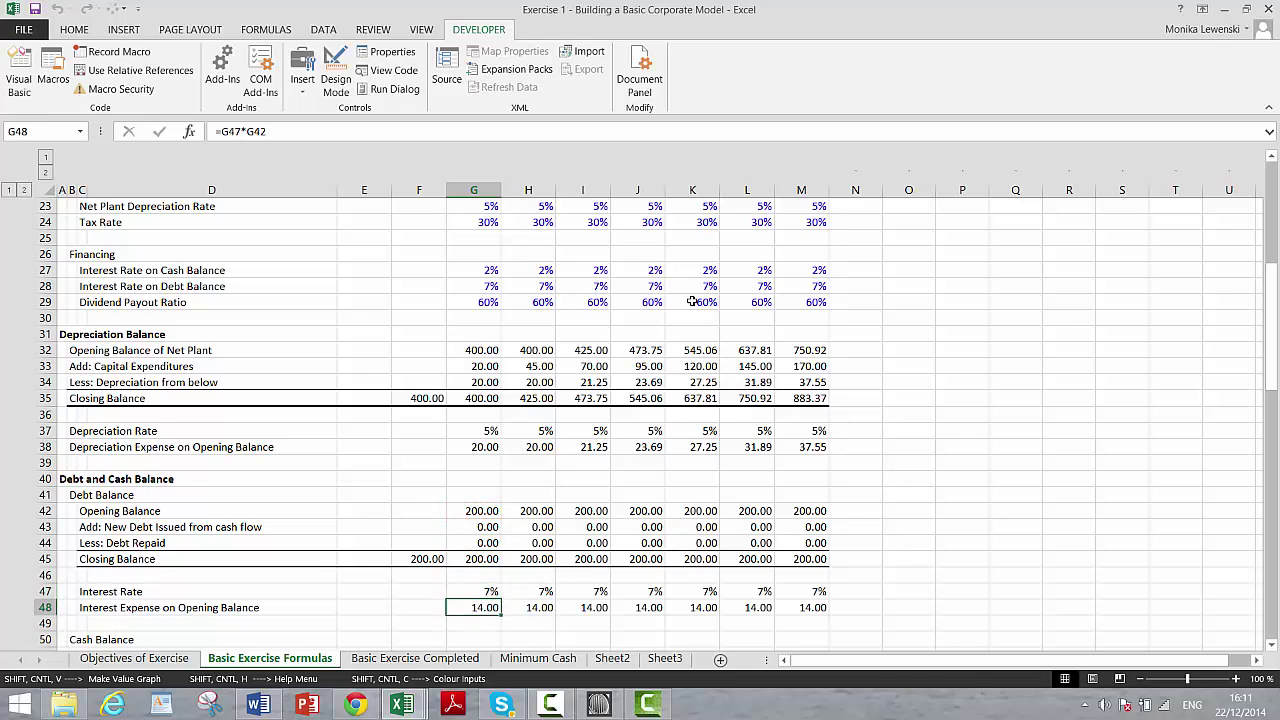
key("Down")
key("Down")
key("Up")
key("Up")
key("Up")
key("shift+Right")
key("shift+Right")
key("shift+Right")
key("shift+Right")
key("shift+Right")
key("shift+Right")
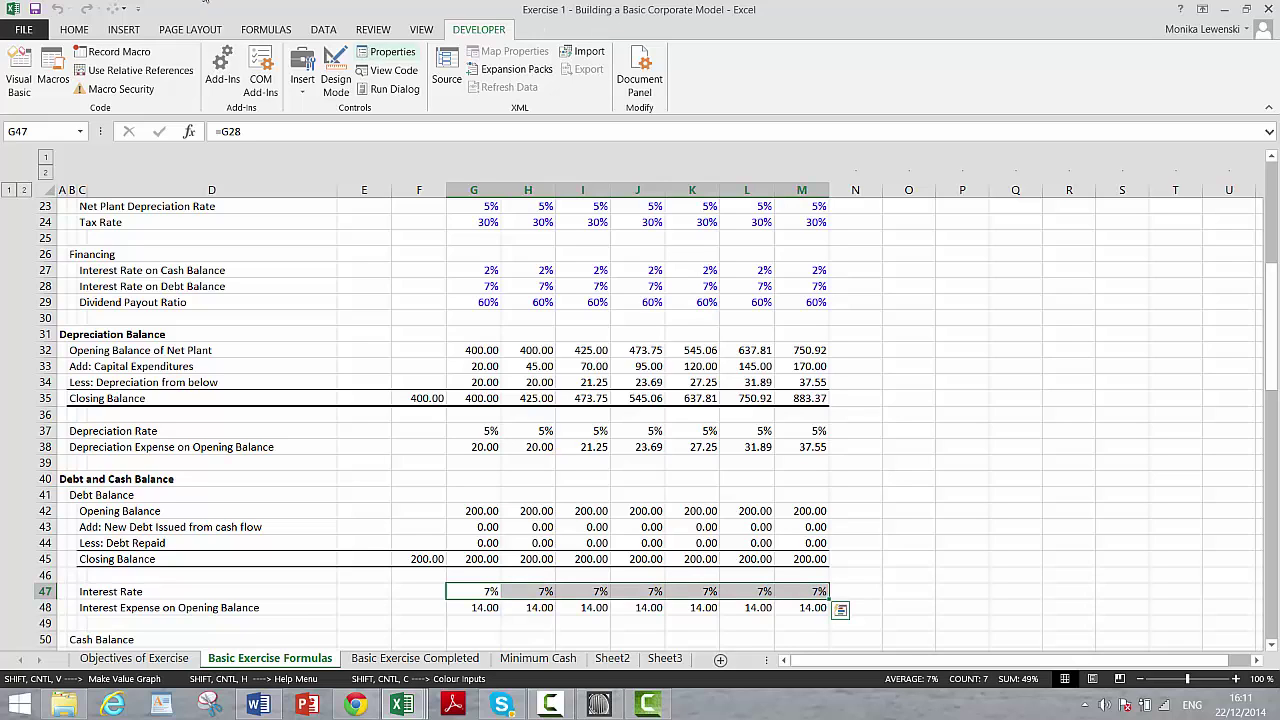
- Add decimal places to the interest rate row so it reads 7.00%
left_click(75, 30)
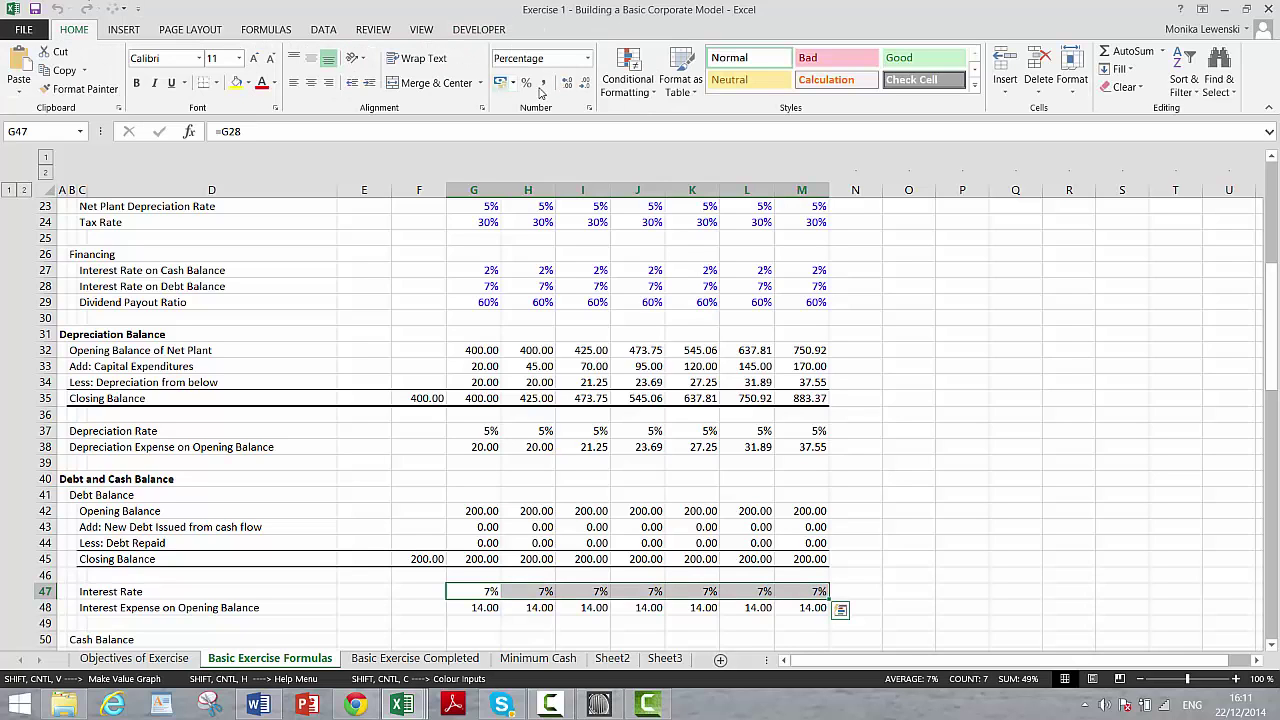
left_click(567, 88)
left_click(567, 88)
key("Down")
key("Down")
key("Down")
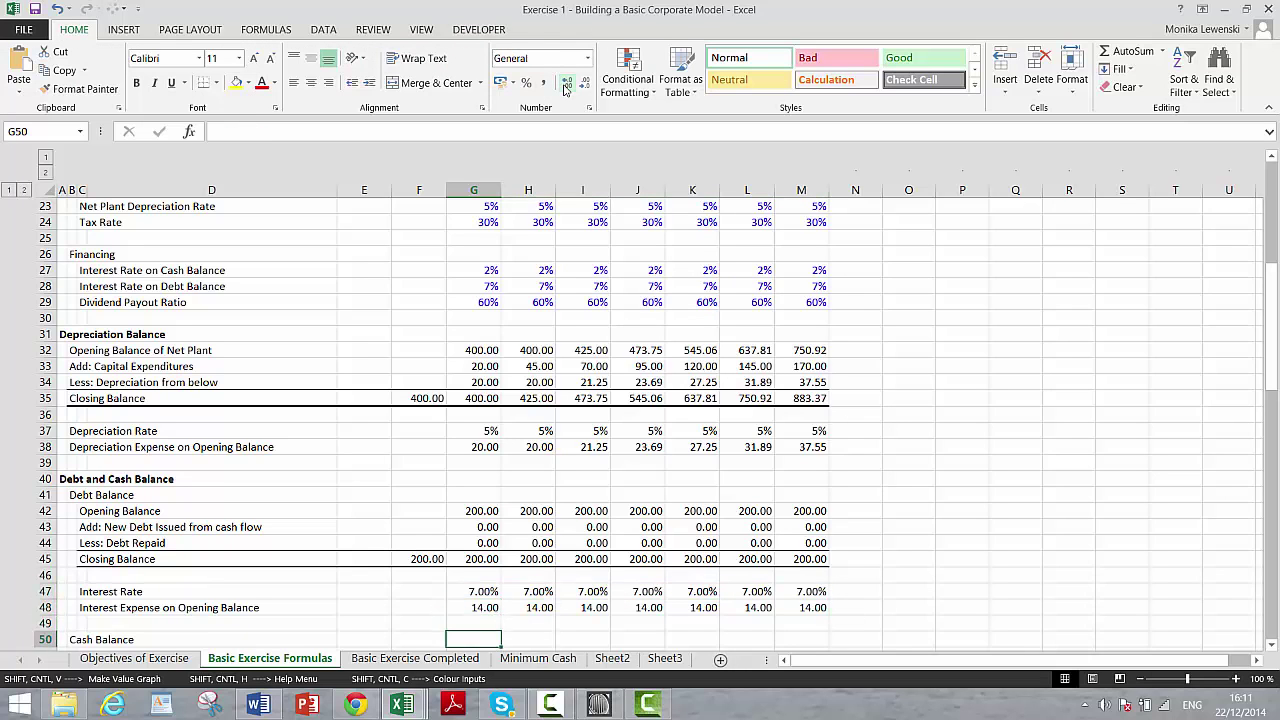
- Show the depreciation rate row G37:M37 with two decimals, as 5.00%
key("Up")
key("Up")
key("Up")
key("Up")
key("Up")
key("Up")
key("Up")
key("Up")
key("Up")
key("Up")
key("Up")
key("Up")
key("Up")
key("shift+Right")
key("shift+Right")
key("shift+Right")
key("shift+Right")
key("shift+Right")
key("shift+Right")
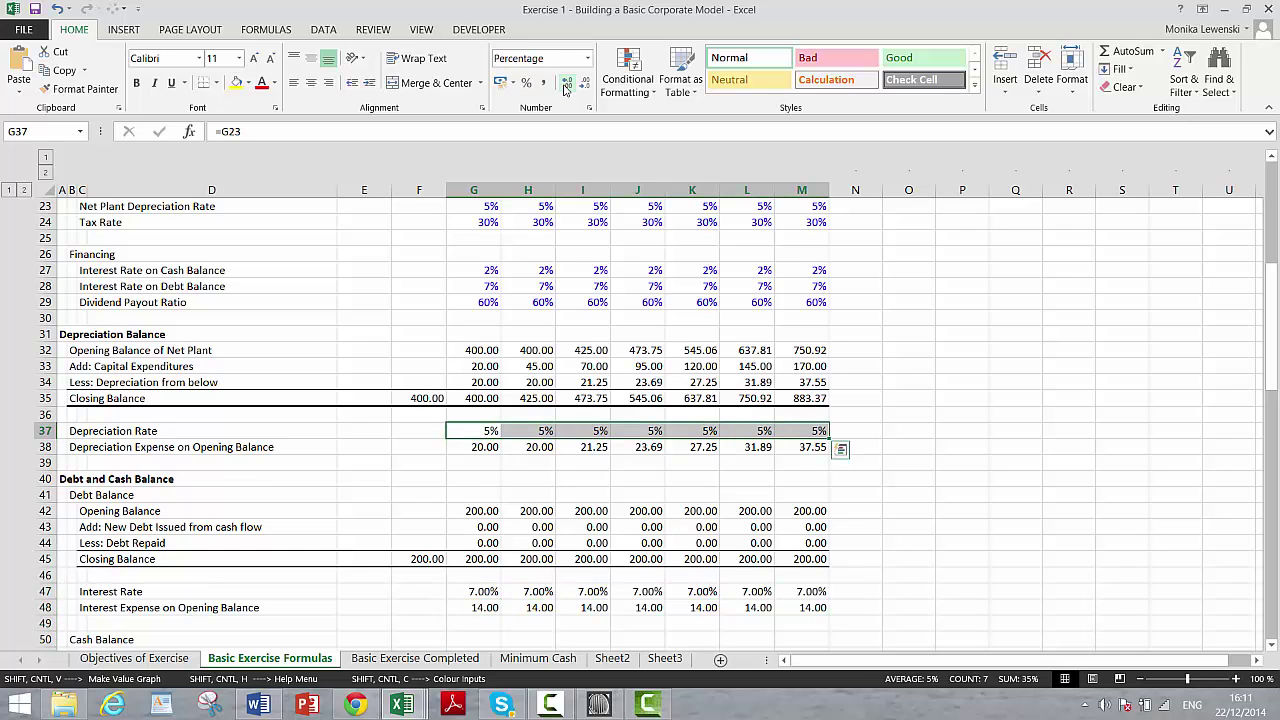
left_click(567, 88)
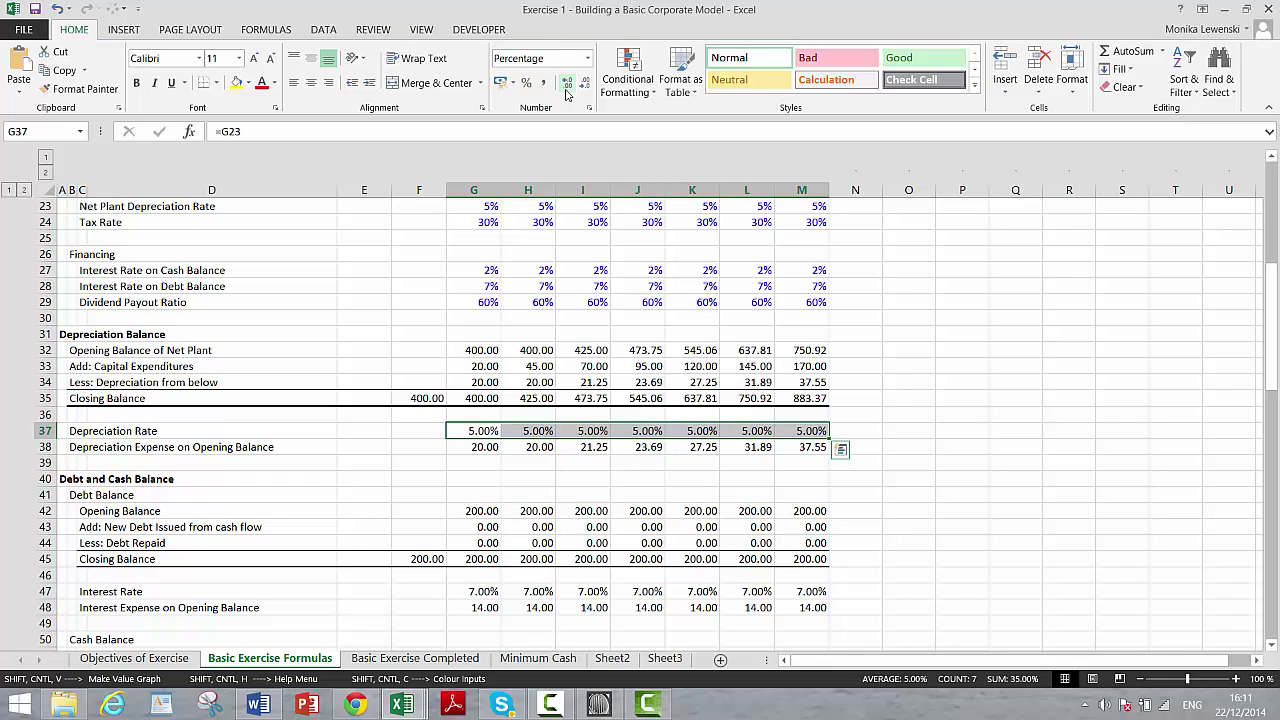
left_click(567, 88)
key("Down")
key("Down")
key("Down")
key("Down")
key("Down")
key("Down")
key("Down")
key("Down")
key("Down")
key("Down")
key("Down")
key("Down")
key("Down")
key("Down")
key("Down")
key("Down")
key("Down")
key("Down")
key("Down")
key("Down")
key("Up")
key("Up")
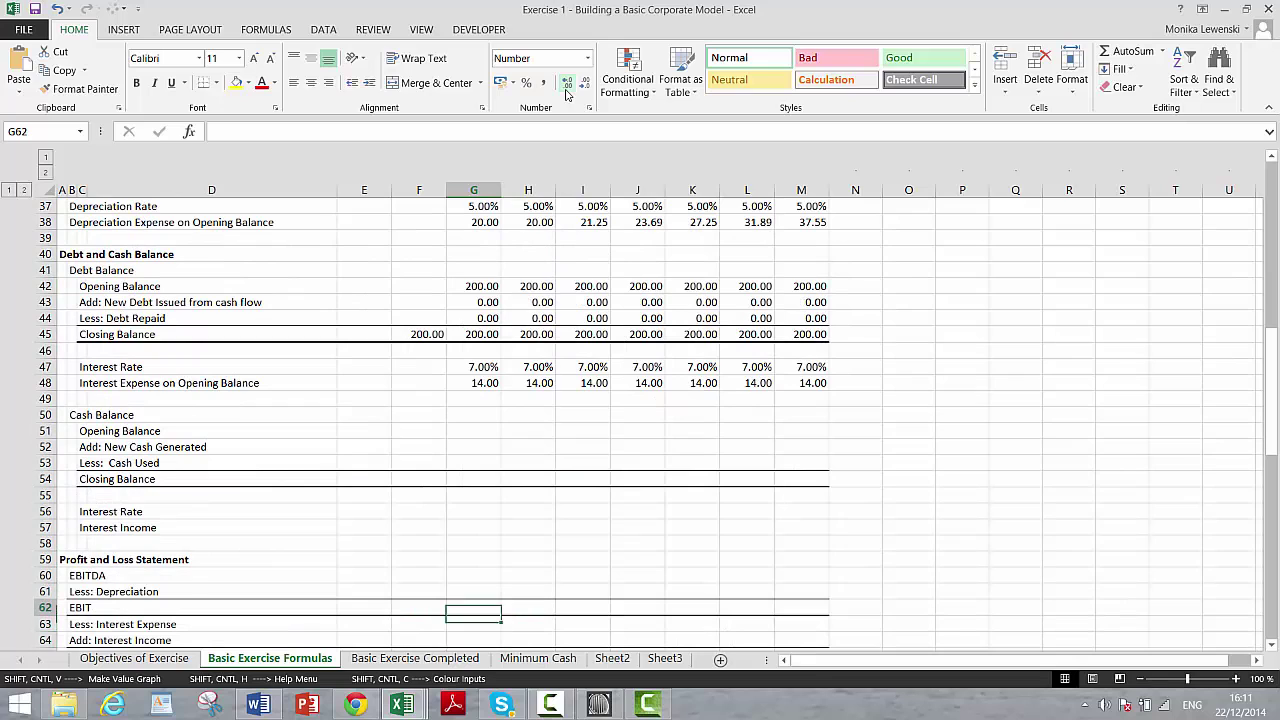
key("Up")
key("Up")
key("Up")
key("Up")
key("Up")
key("Up")
key("Up")
key("Up")
key("Up")
key("Up")
key("Down")
key("Down")
- Link the historic cash Closing Balance in F54 to the historic Cash in F6, showing 20.00
key("Left")
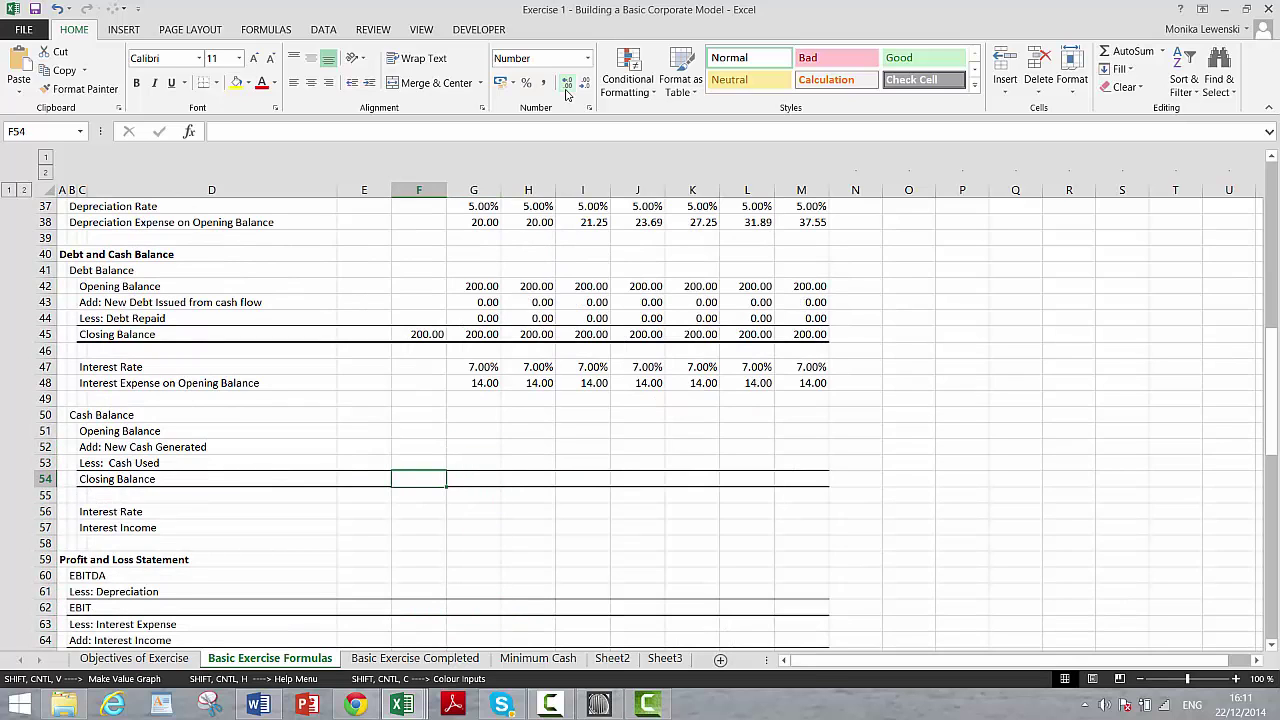
type("=")
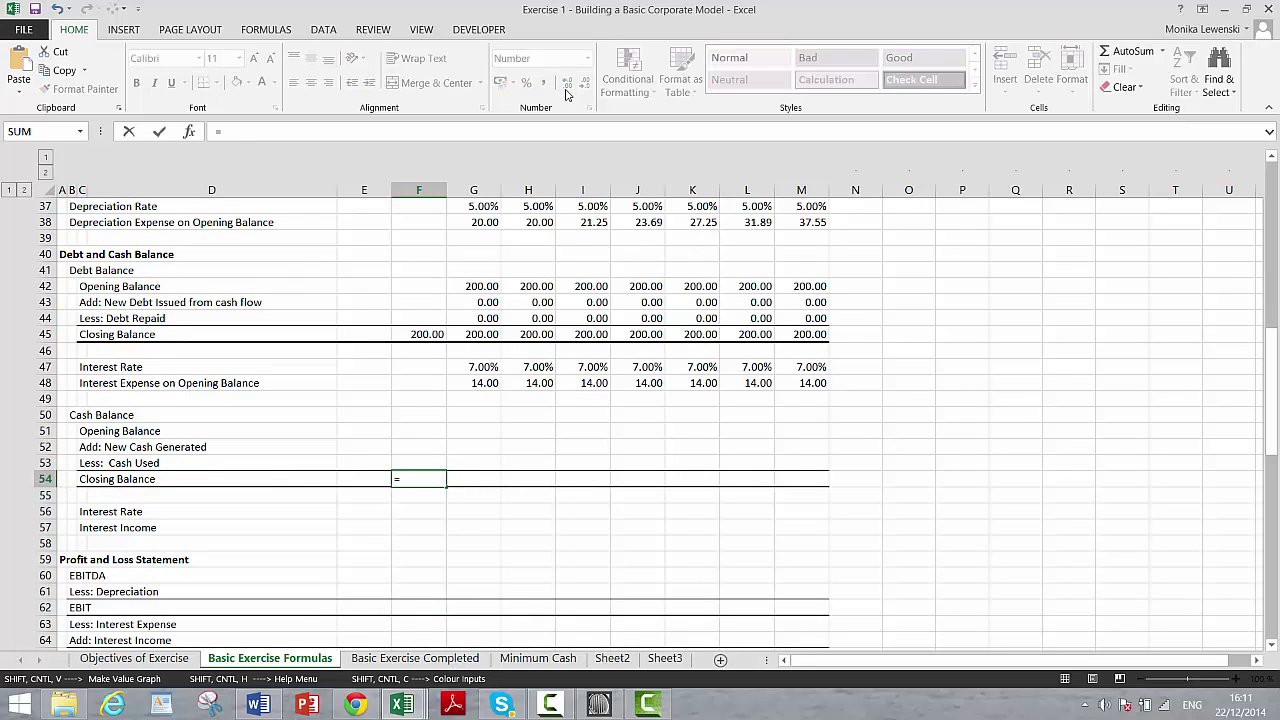
key("Up")
key("Up")
key("Up")
key("Up")
key("Up")
key("Up")
key("Up")
key("Up")
key("Up")
key("Up")
key("Up")
key("Up")
key("Up")
key("Up")
key("Up")
key("Up")
key("Up")
key("Up")
key("Up")
key("Up")
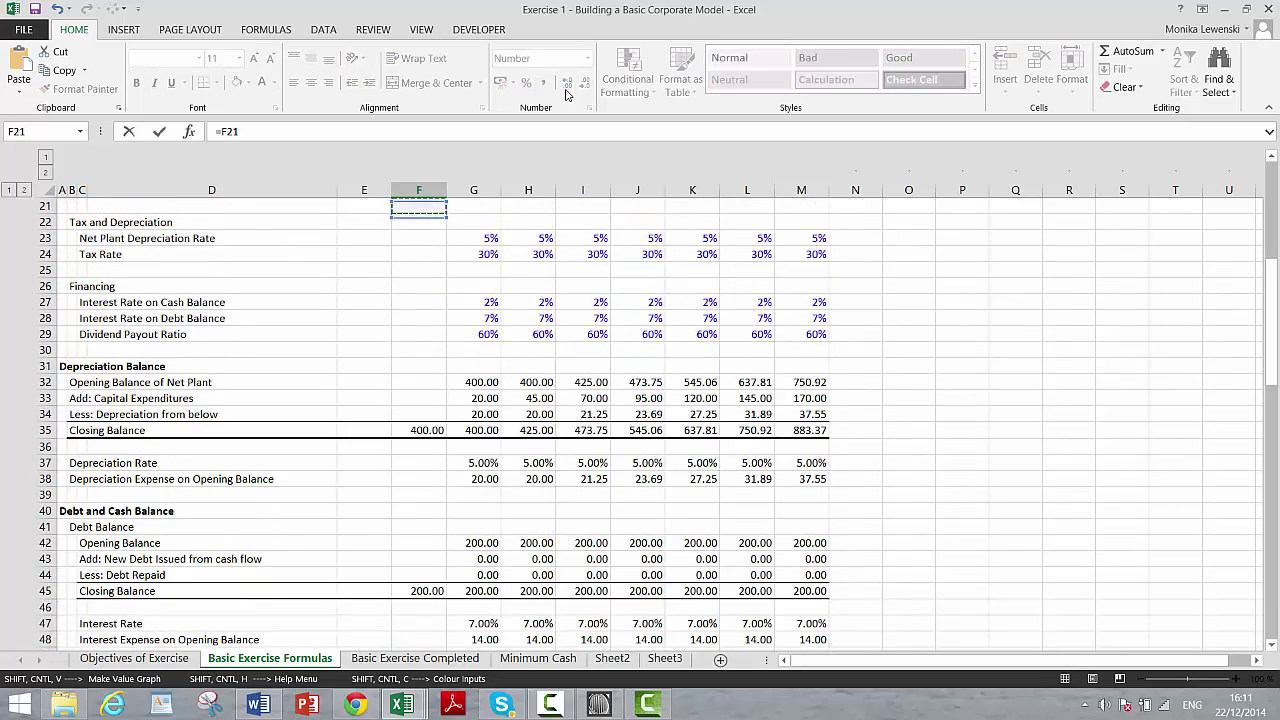
key("Up")
key("Up")
key("Up")
key("Up")
key("Up")
key("Up")
key("Up")
key("Up")
key("Up")
key("Up")
key("Up")
key("Up")
key("Up")
key("Up")
key("Up")
key("Up")
key("Up")
key("Up")
key("Up")
key("Down")
key("Down")
key("Down")
key("Down")
key("Down")
key("Down")
key("Down")
key("Down")
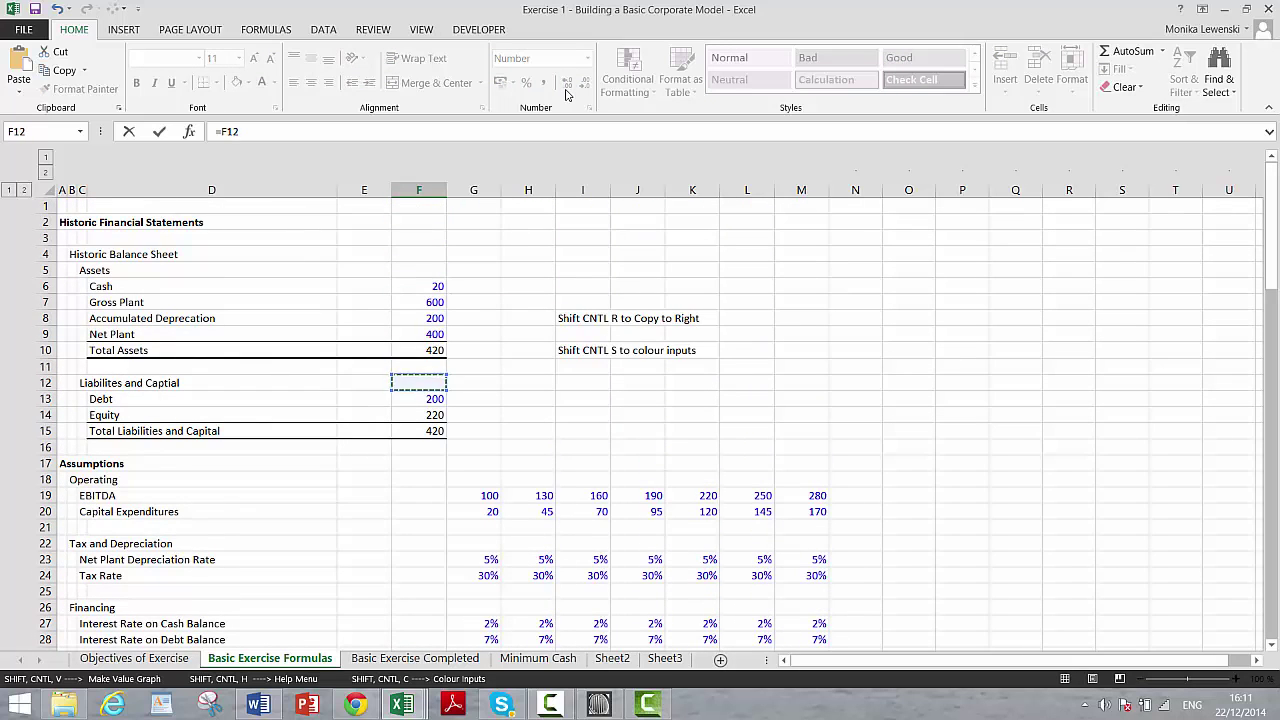
key("Up")
key("Up")
key("Up")
key("Up")
key("Up")
key("Up")
key("Up")
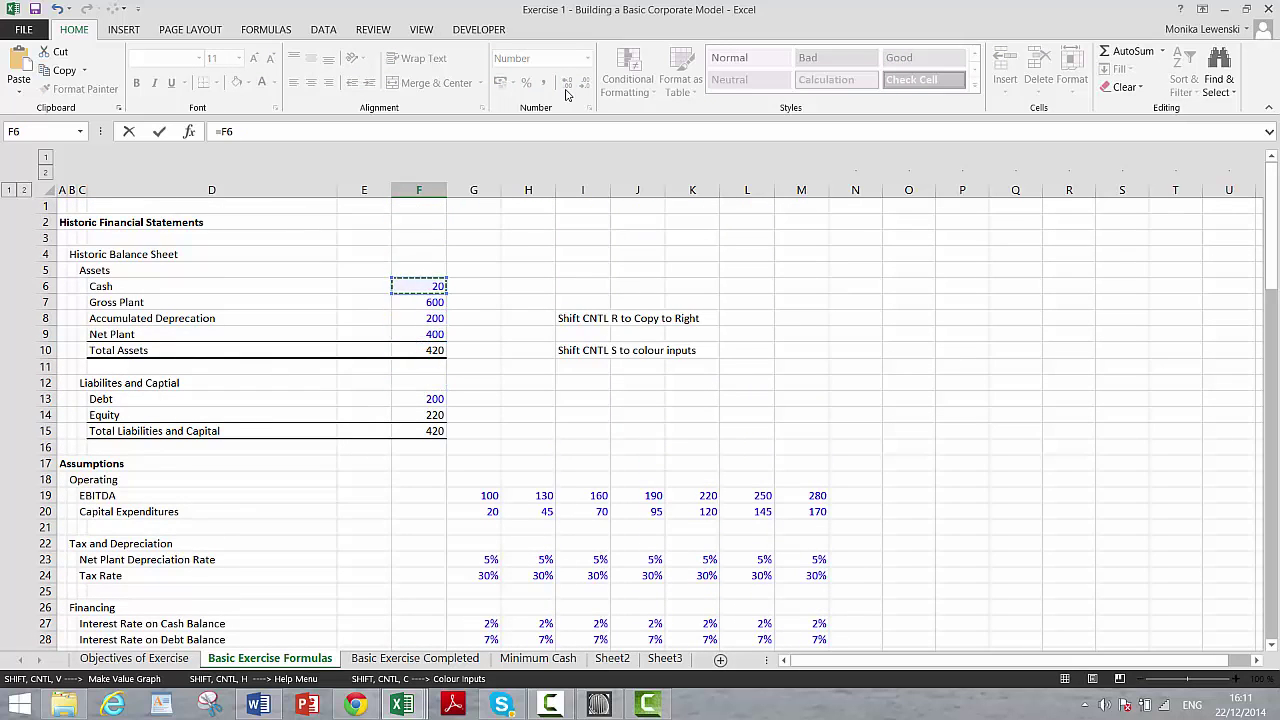
key("Escape")
- Link the first forecast-year cash Opening Balance in G51 to the prior Closing Balance F54
key("Up")
key("Up")
key("Up")
key("Up")
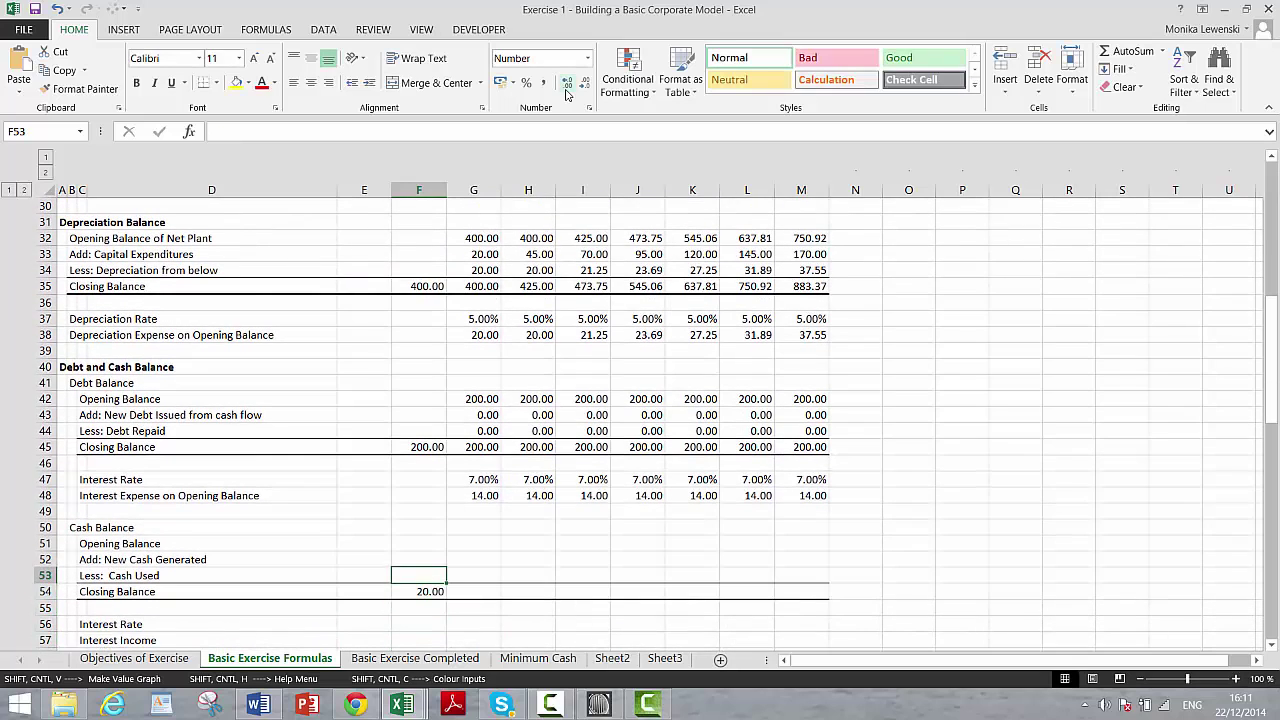
key("Right")
type("=")
key("Down")
key("Down")
key("Down")
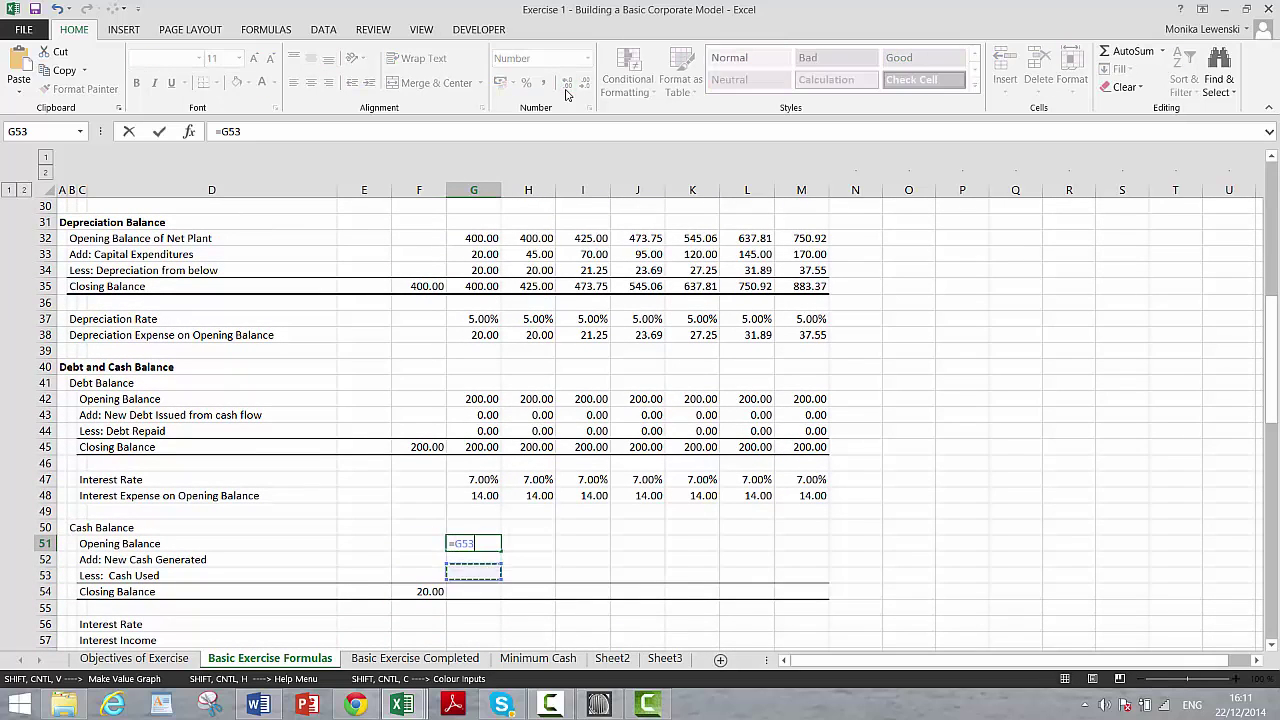
key("Left")
key("Return")
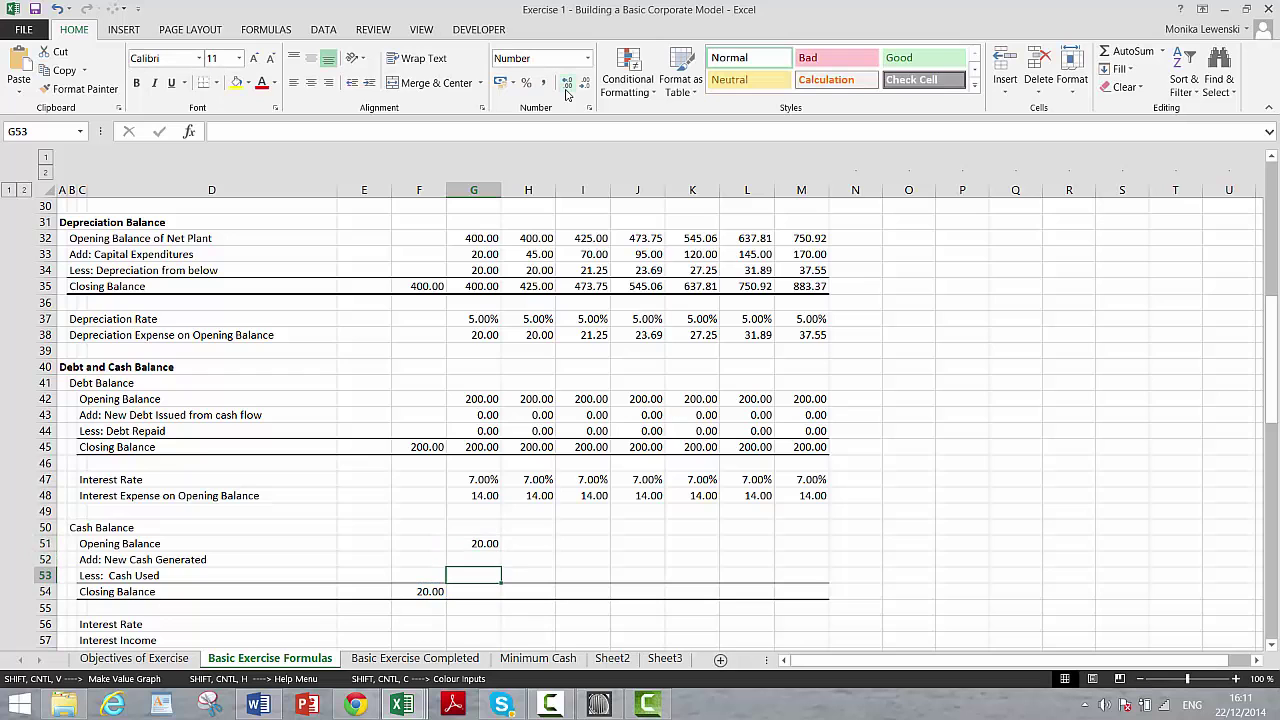
- Enter =G78 in G52 for New Cash Generated
type("=")
key("Down")
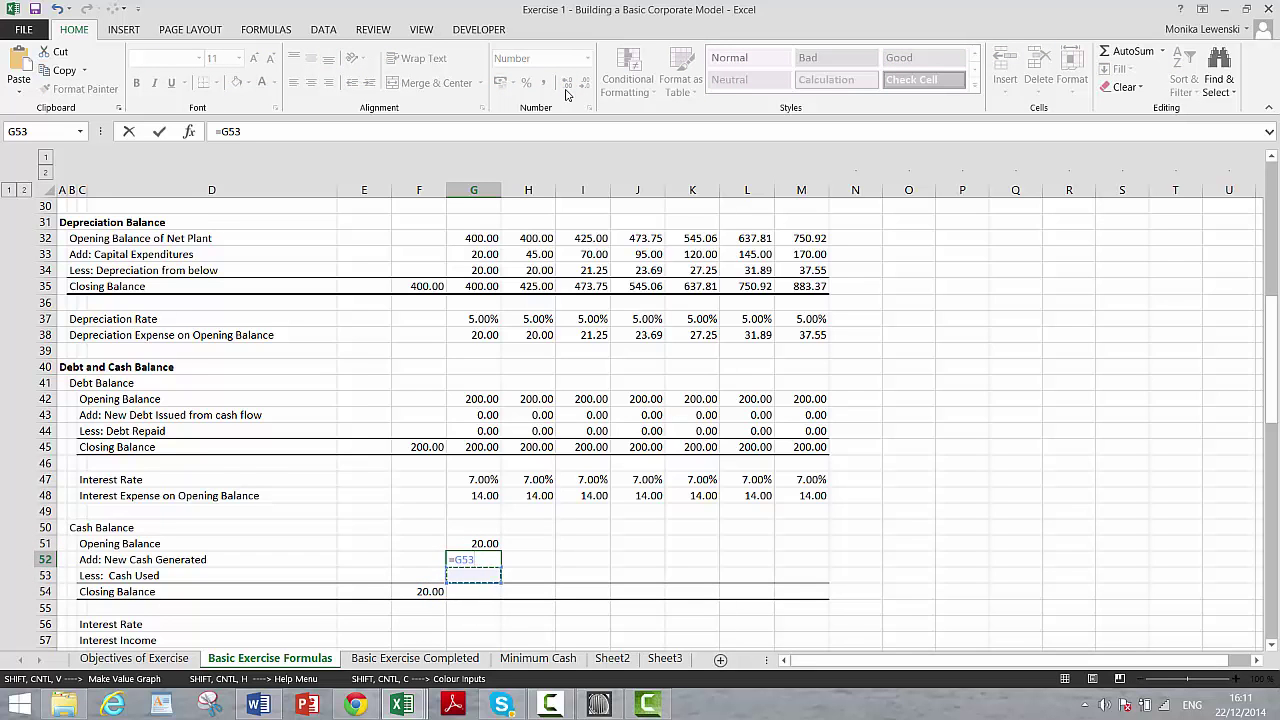
key("Down")
key("Down")
key("Down")
key("Down")
key("Down")
key("Down")
key("Down")
key("Down")
key("Down")
key("Down")
key("Down")
key("Down")
key("Down")
key("Down")
key("Down")
key("Down")
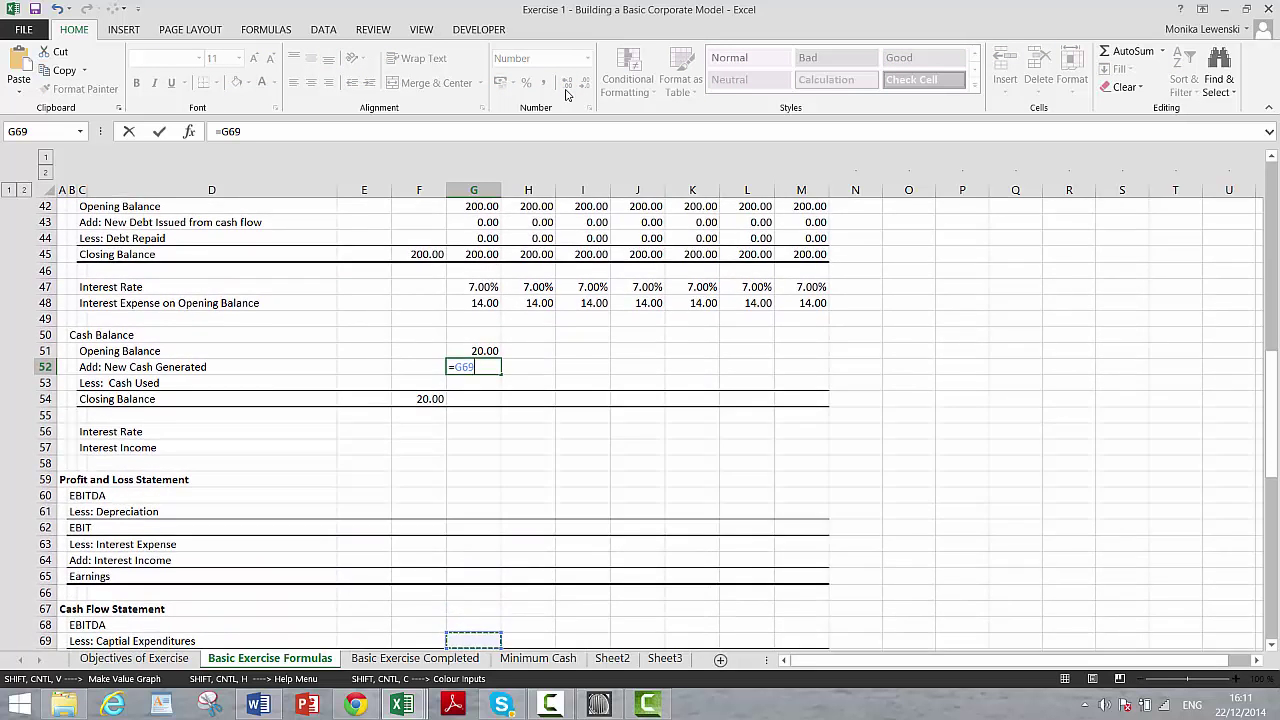
key("Down")
key("Down")
key("Down")
key("Down")
key("Down")
key("Down")
key("Down")
key("Down")
key("Down")
key("Down")
key("Down")
key("Down")
key("Down")
key("Down")
key("Down")
key("Down")
key("Down")
key("Down")
key("Down")
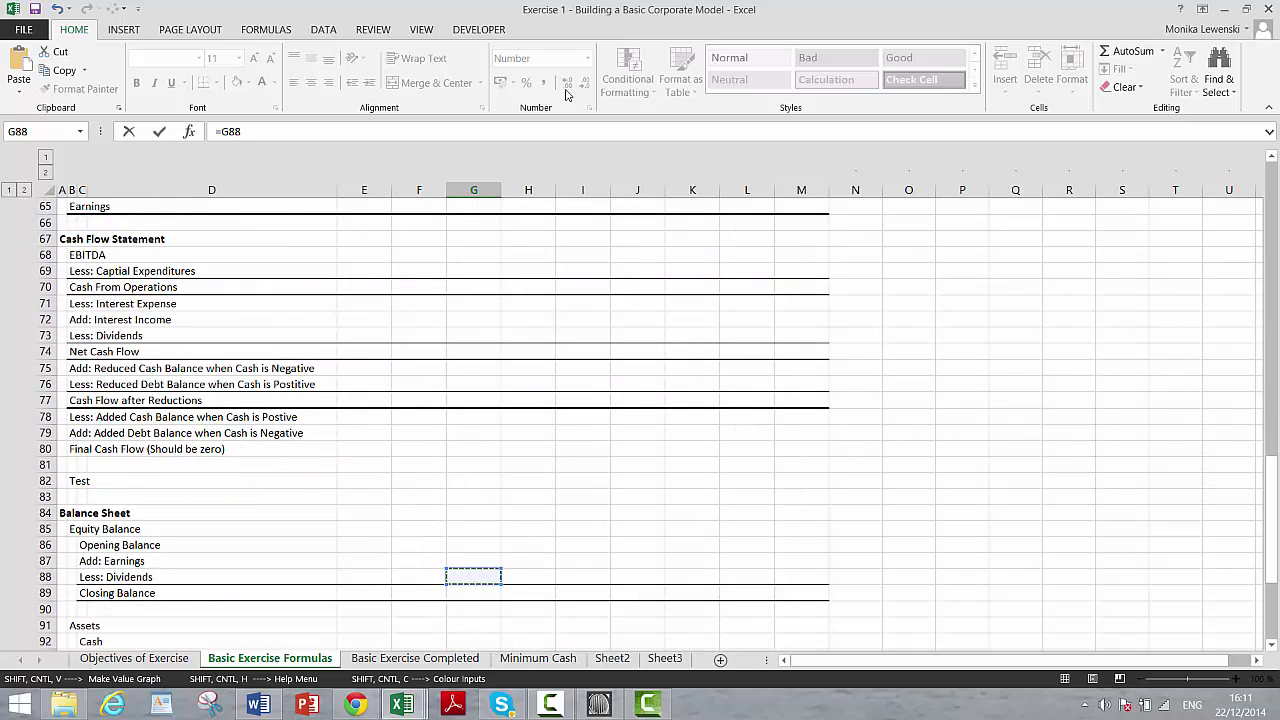
key("Up")
key("Up")
key("Up")
key("Up")
key("Up")
key("Up")
key("Up")
key("Up")
key("Up")
key("Up")
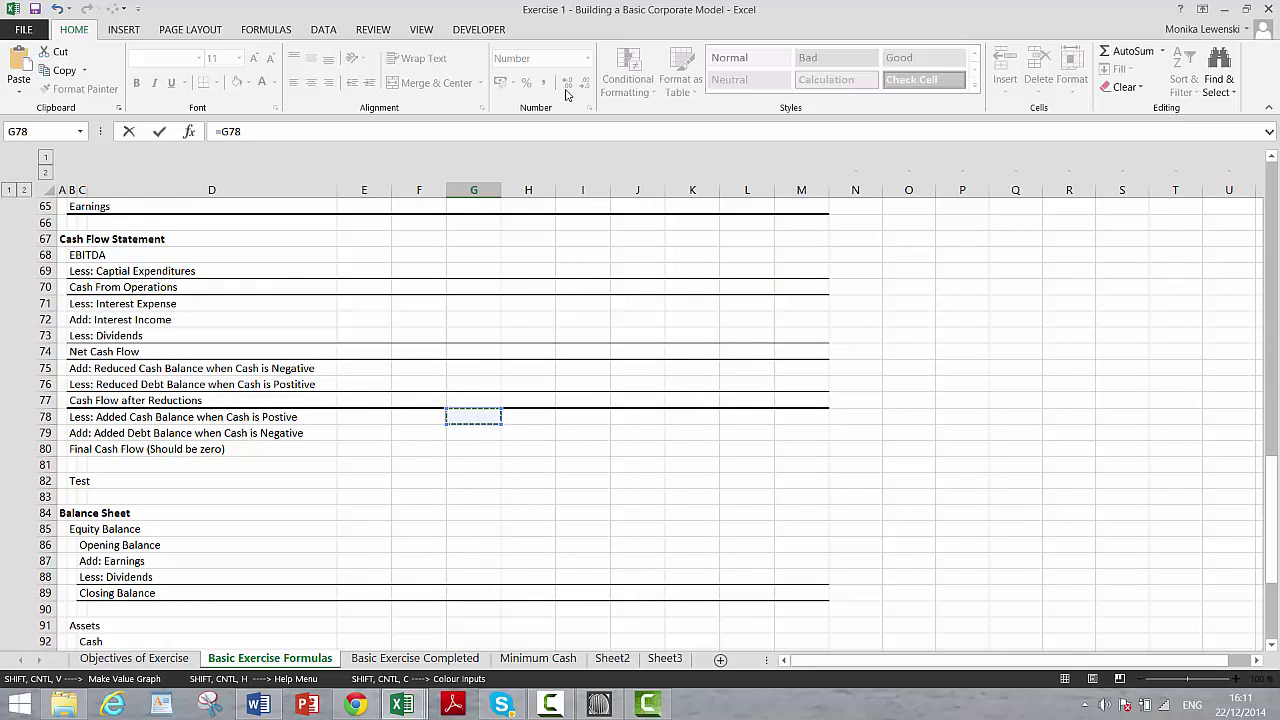
key("Return")
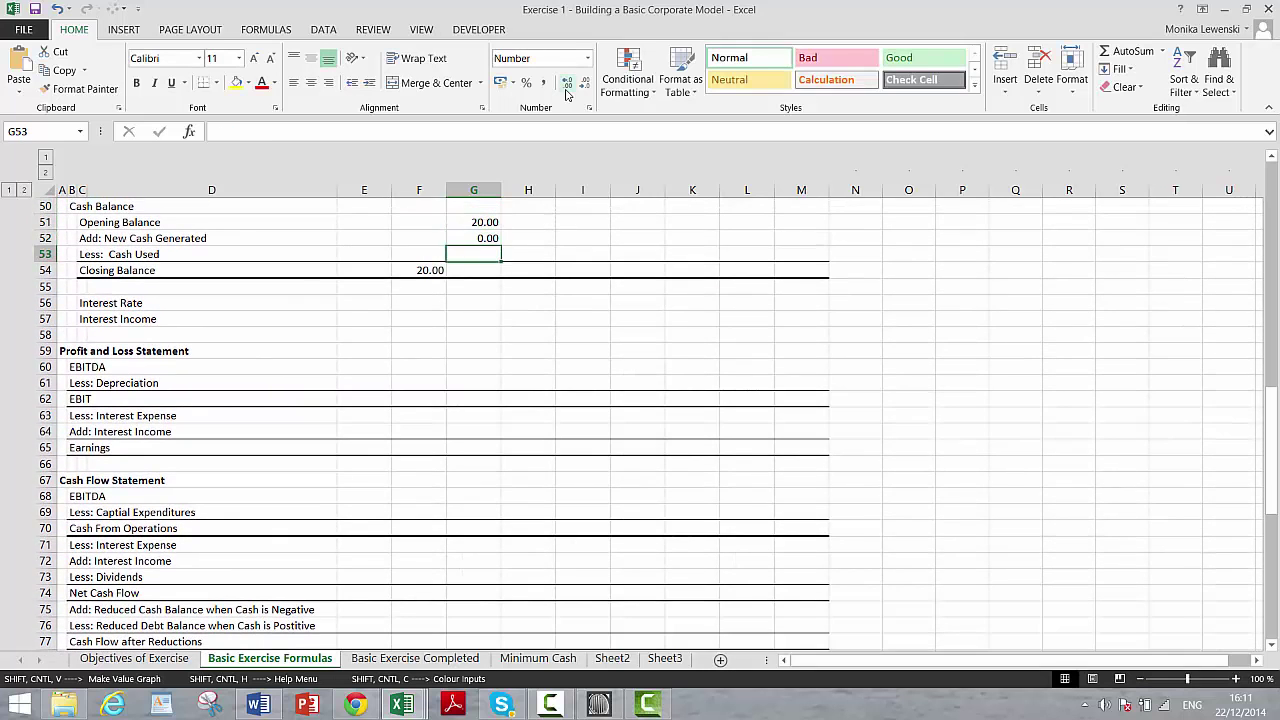
- Point the Cash Used formula in G53 at the cash-flow row 76
type("=")
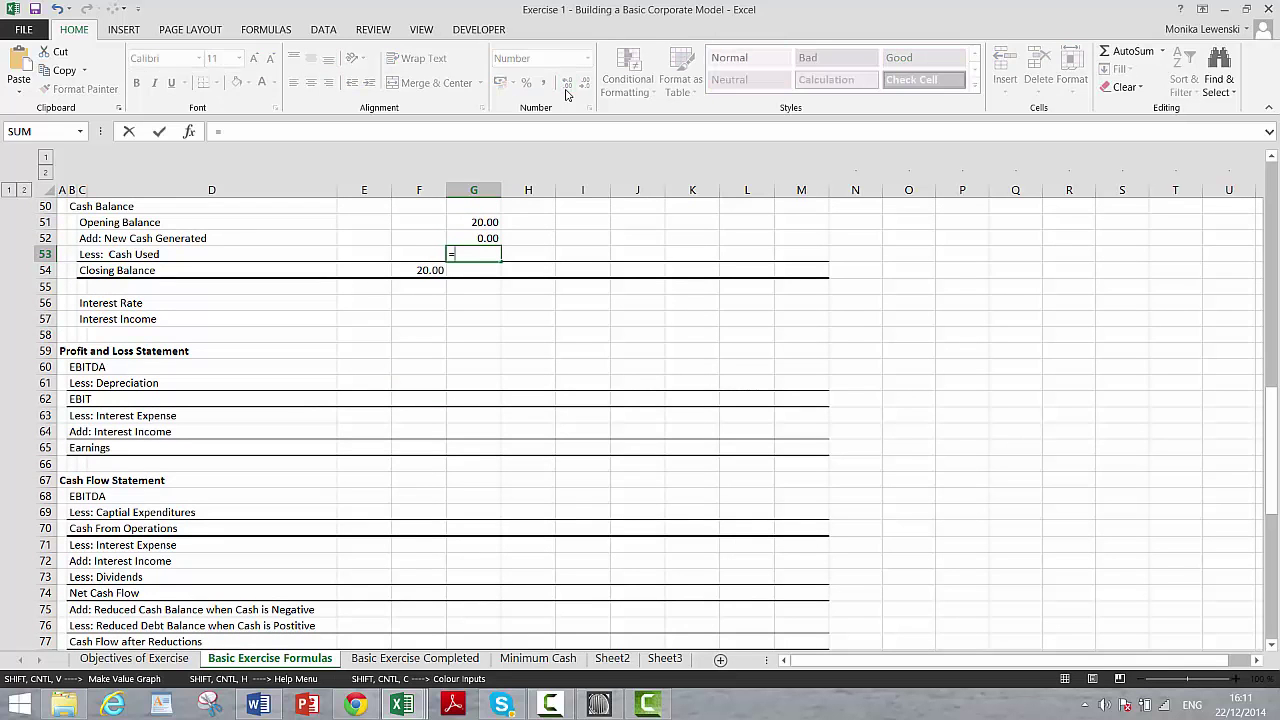
key("Down")
key("Down")
key("Down")
key("Down")
key("Down")
key("Down")
key("Down")
key("Down")
key("Down")
key("Down")
key("Down")
key("Down")
key("Down")
key("Down")
key("Down")
key("Down")
key("Down")
key("Down")
key("Down")
key("Down")
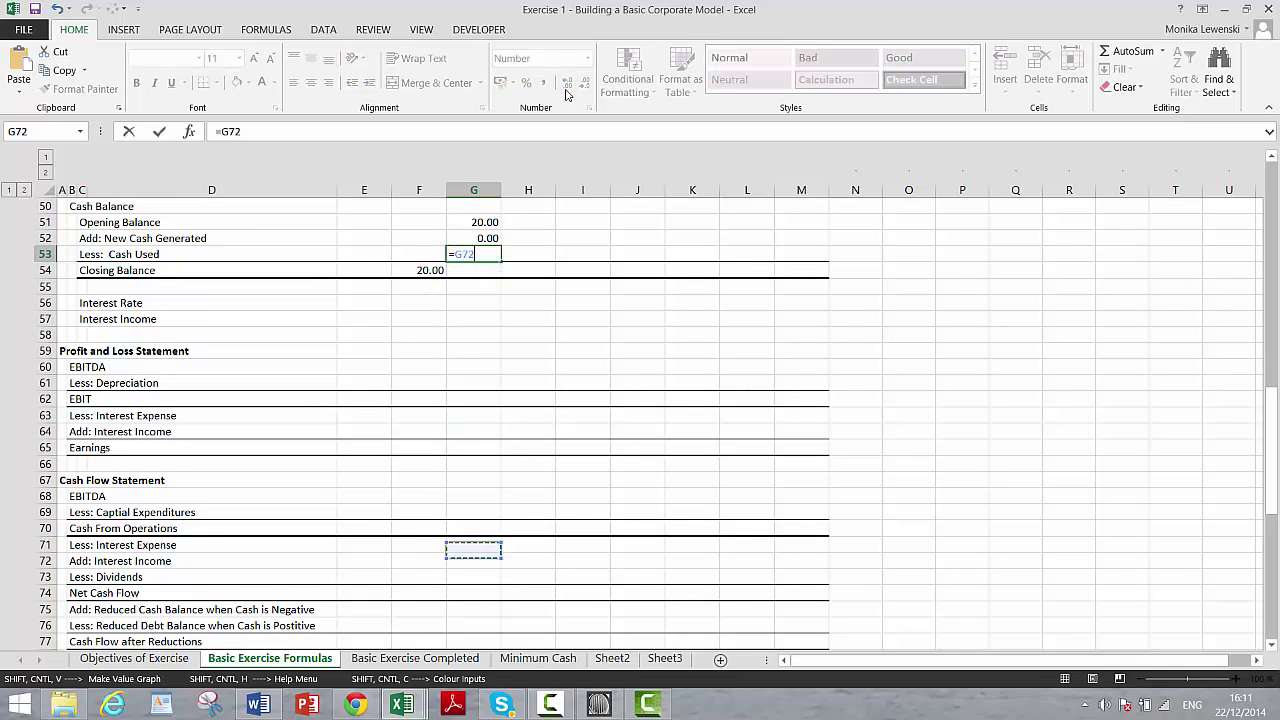
key("Down")
key("Down")
key("Down")
key("Down")
key("Down")
key("Down")
key("Down")
key("Down")
key("Down")
key("Down")
key("Down")
key("Down")
key("Down")
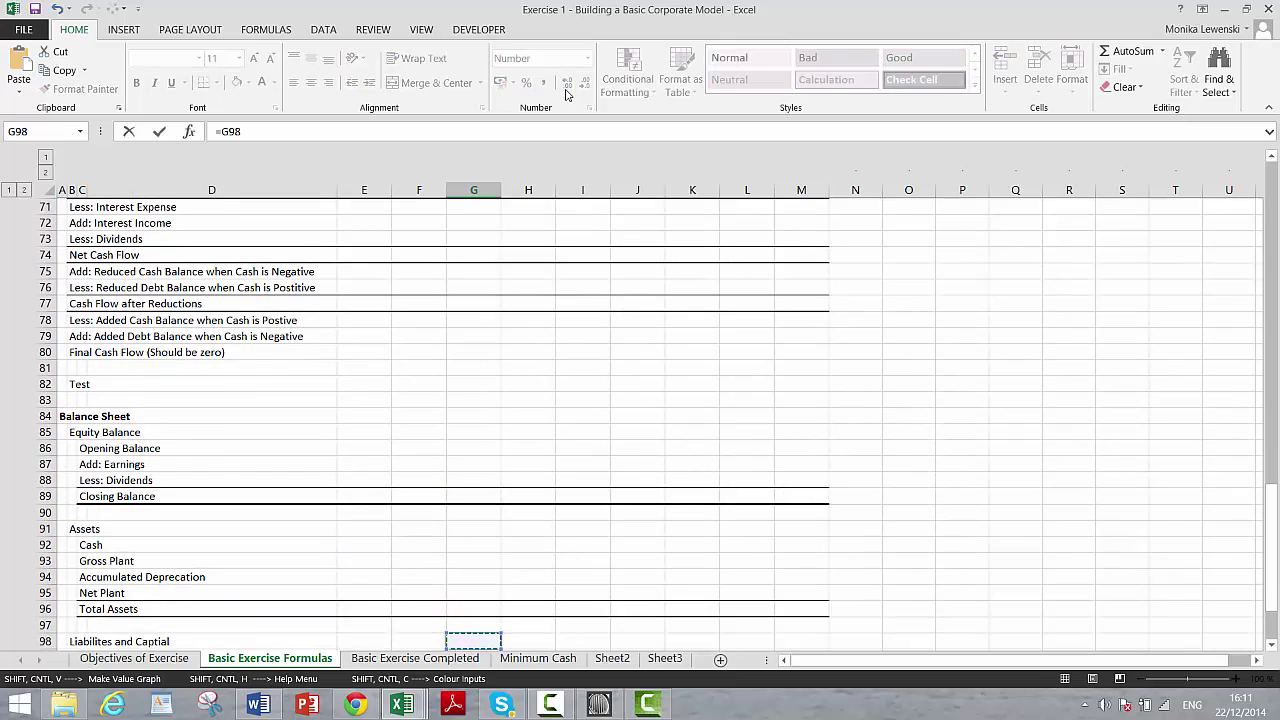
key("Down")
key("Down")
key("Down")
key("Down")
key("Down")
key("Down")
key("Down")
key("Down")
key("Down")
key("Down")
key("Down")
key("Down")
key("Down")
key("Up")
key("Up")
key("Up")
key("Up")
key("Up")
key("Up")
key("Up")
key("Up")
key("Up")
key("Up")
key("Up")
key("Up")
key("Up")
key("Up")
key("Up")
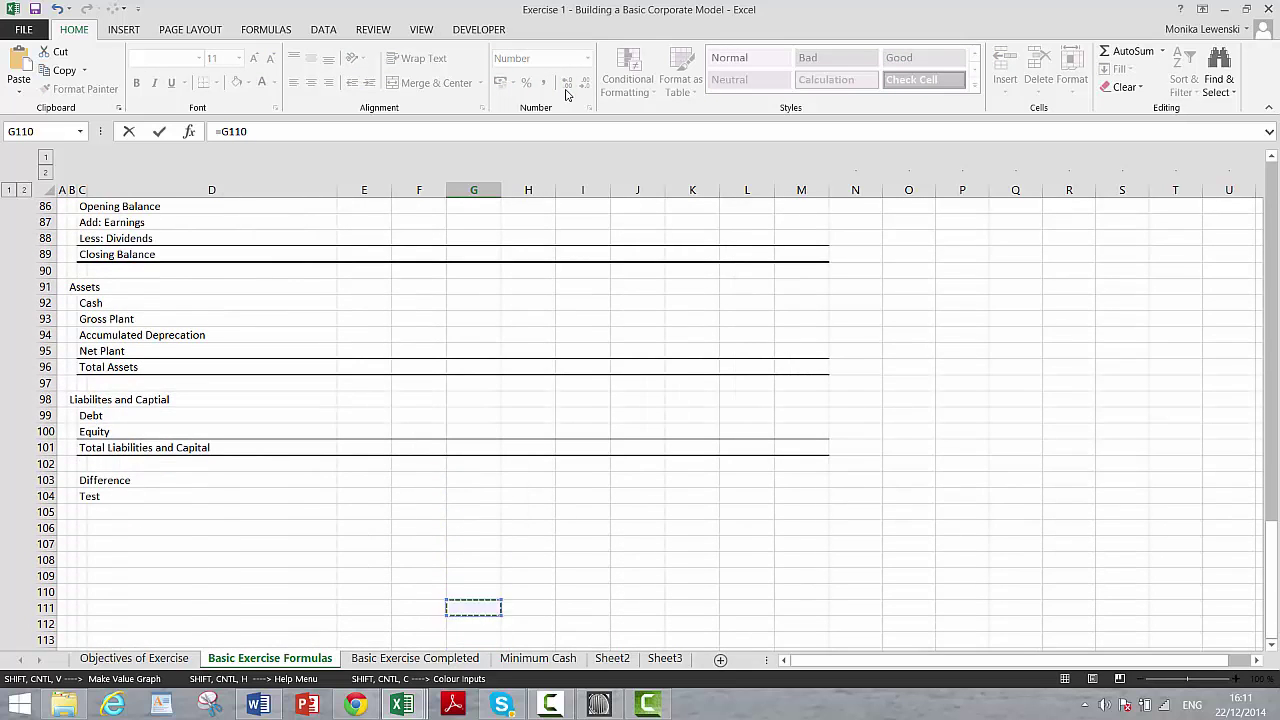
key("Up")
key("Up")
key("Up")
key("Up")
key("Up")
key("Up")
key("Up")
key("Up")
key("Up")
key("Up")
key("Up")
key("Up")
key("Up")
key("Up")
key("Up")
key("Up")
key("Up")
key("Up")
key("Up")
key("Up")
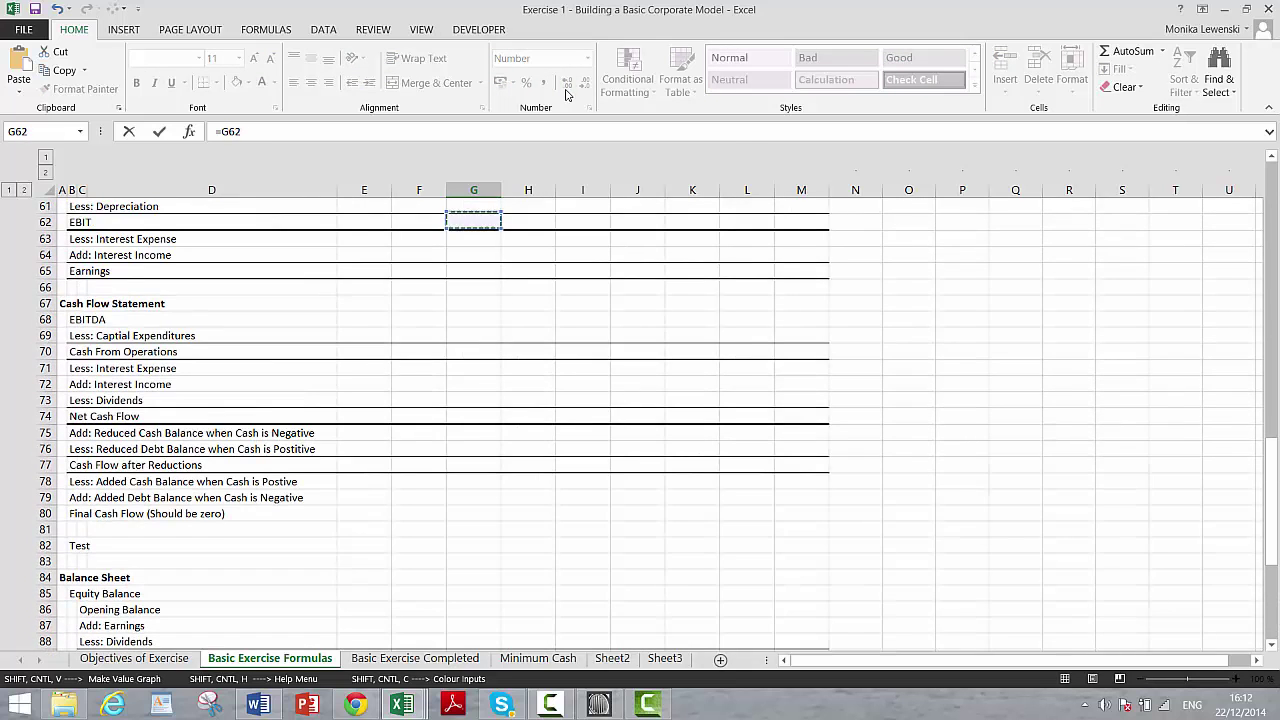
key("Down")
key("Down")
key("Down")
key("Down")
key("Down")
key("Down")
key("Down")
key("Down")
key("Down")
key("Down")
key("Down")
key("Down")
key("Down")
key("Down")
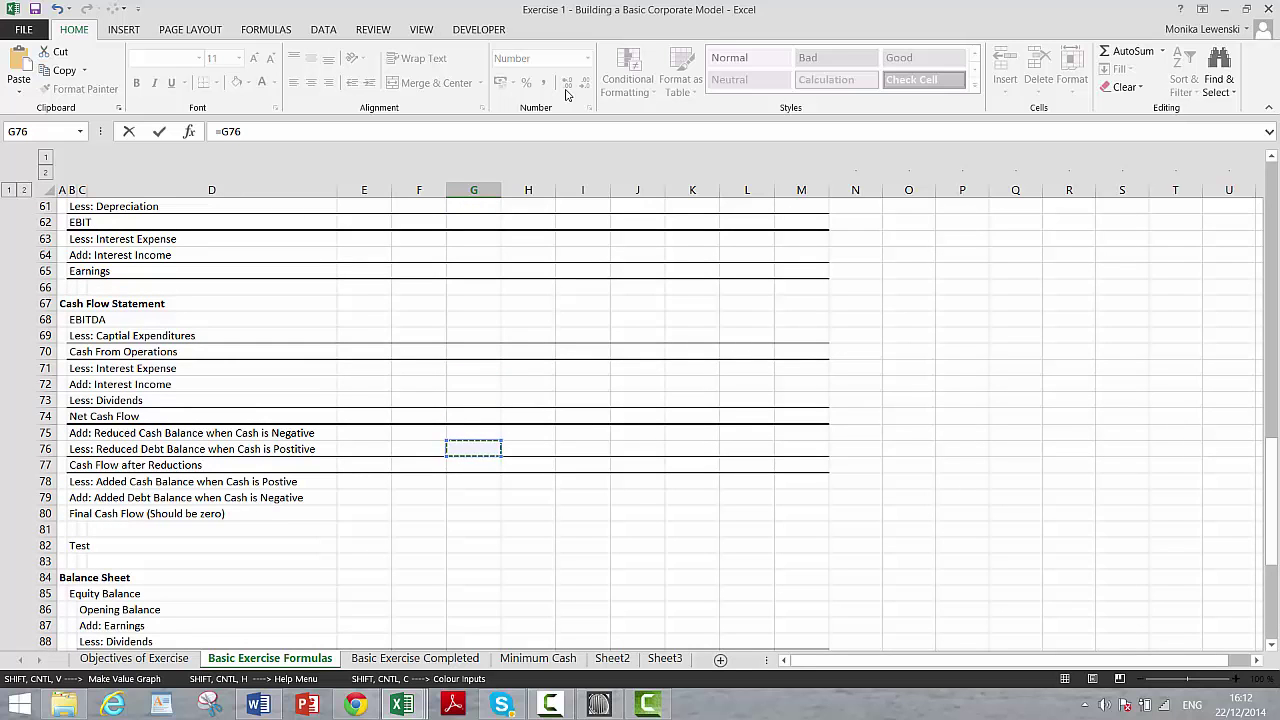
key("Escape")
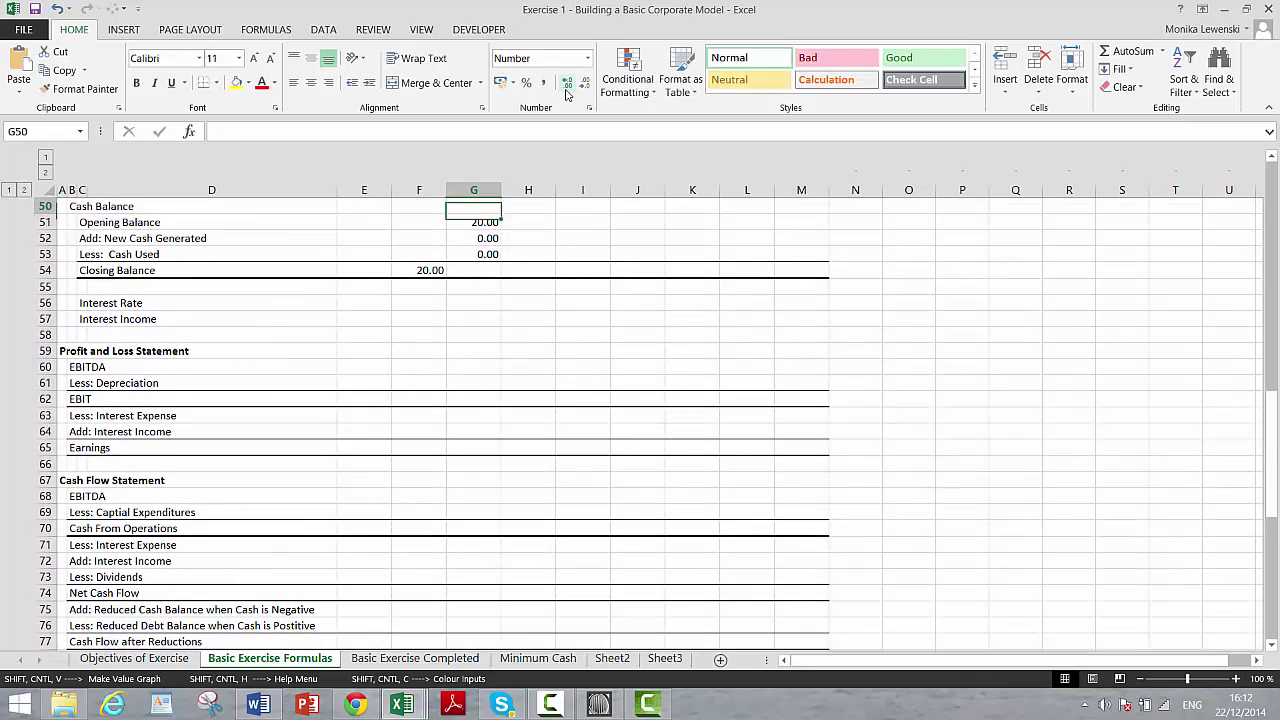
key("Down")
key("Down")
key("Down")
key("Down")
key("Down")
key("Down")
key("Down")
key("Left")
key("Left")
key("Left")
key("Left")
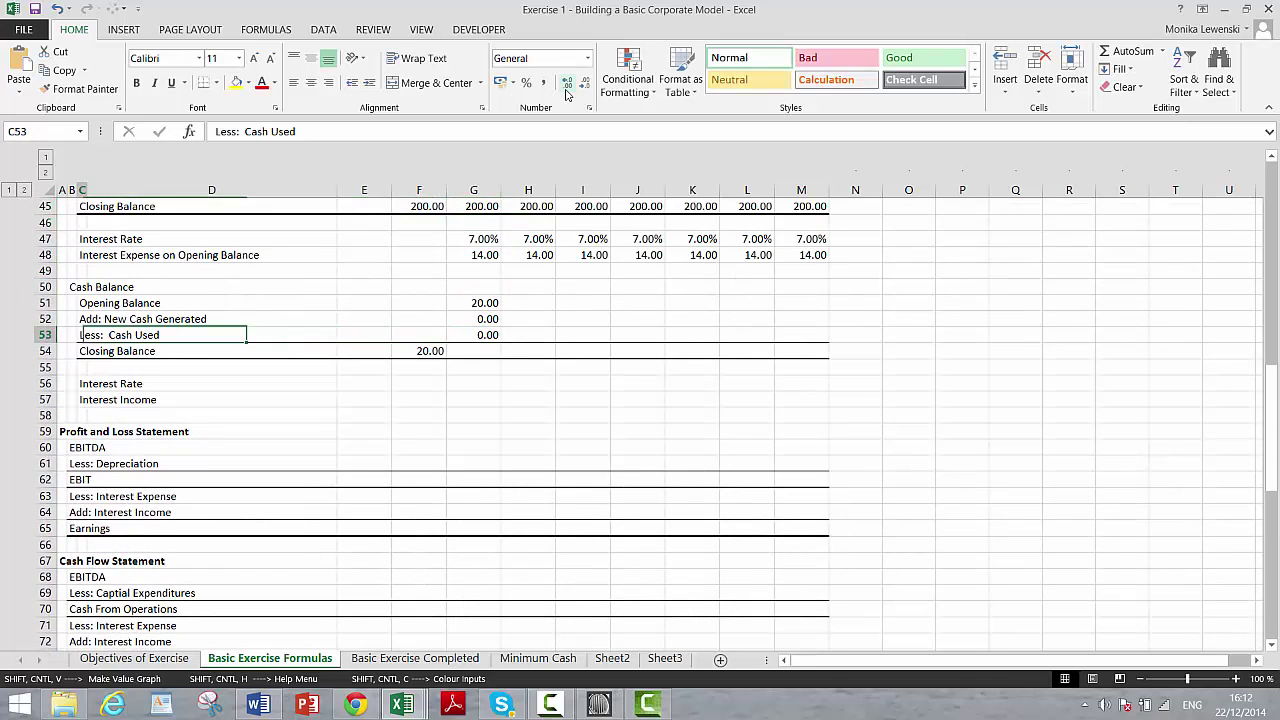
- Rename the row 53 label to 'Less: Reduced Cash Balance from Positive Cash Flow'
key("F2")
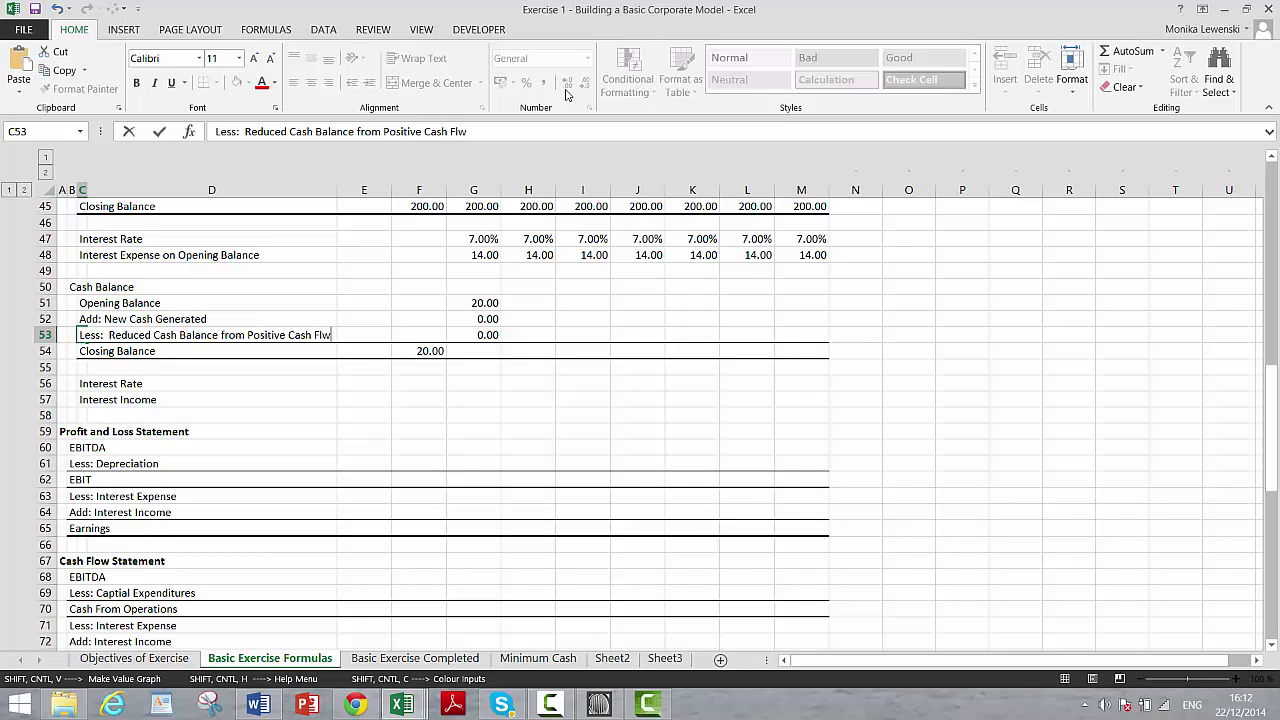
key("Return")
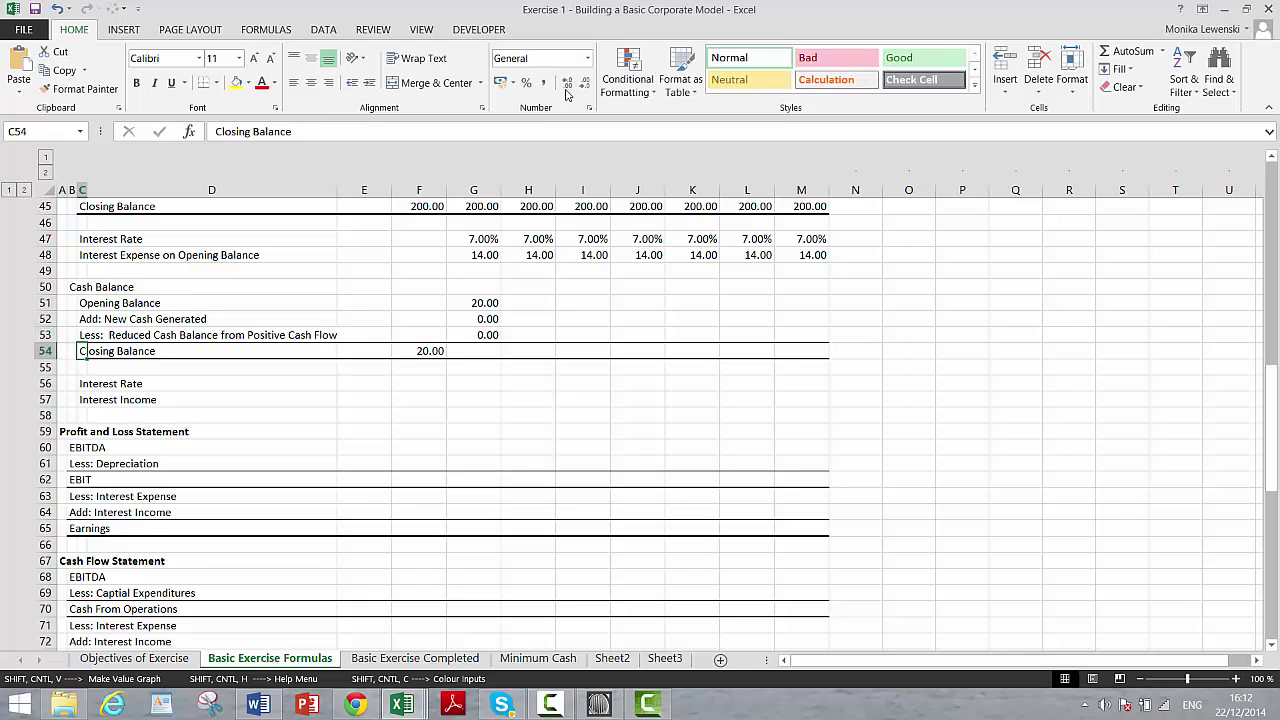
key("Down")
key("Down")
key("Right")
key("Right")
key("Right")
key("Right")
- Enter =G51+G52-G53 in G54 so the cash Closing Balance shows 20.00
key("Up")
key("Up")
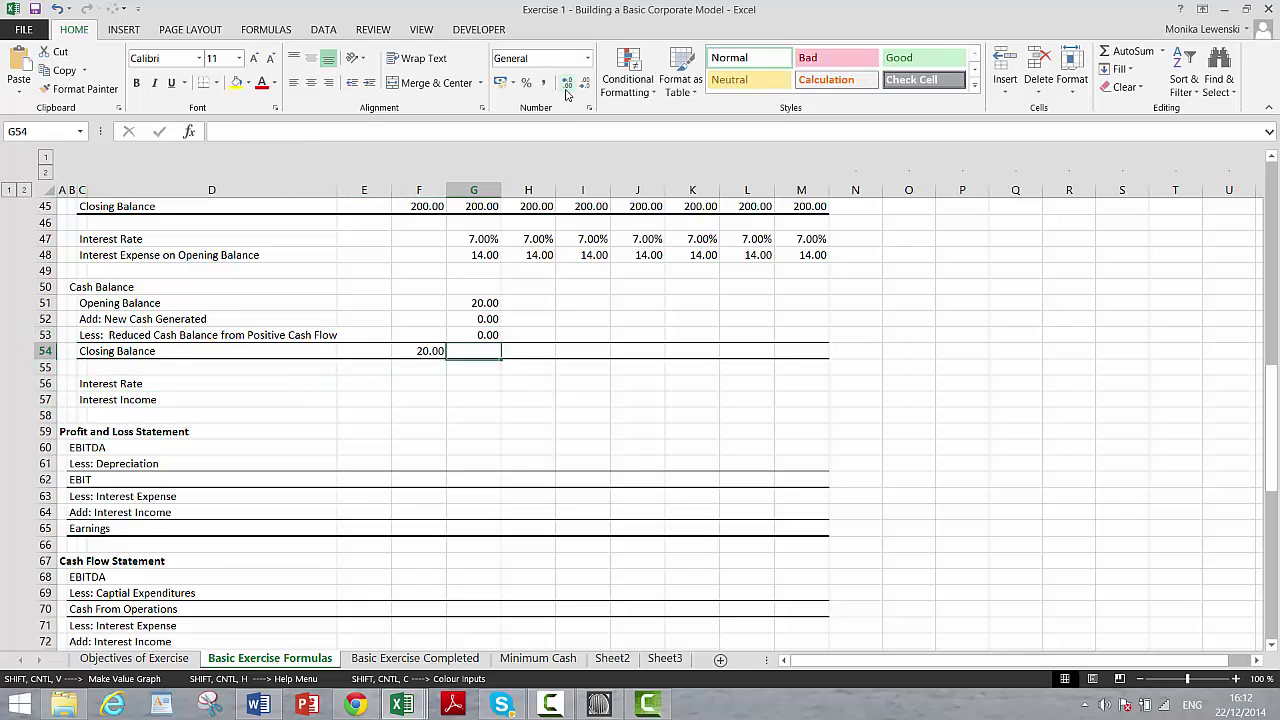
type("=")
key("Up")
key("Up")
key("Up")
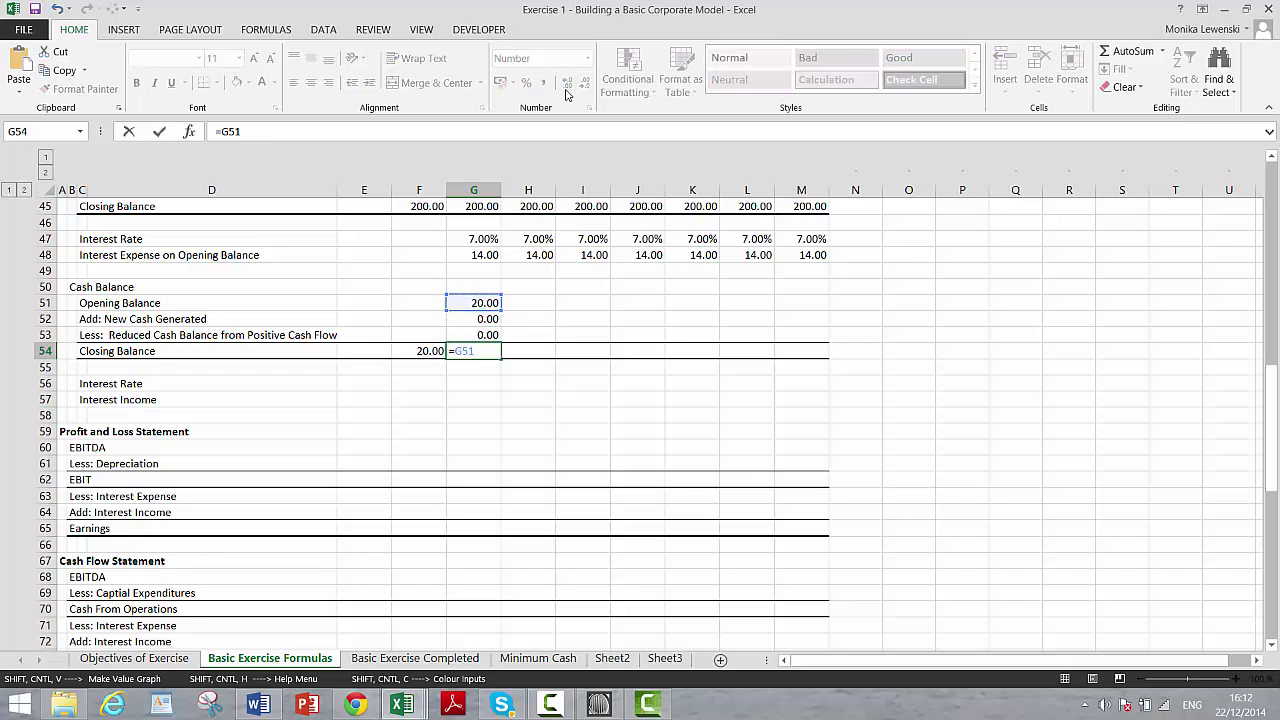
type("+")
key("Up")
key("Up")
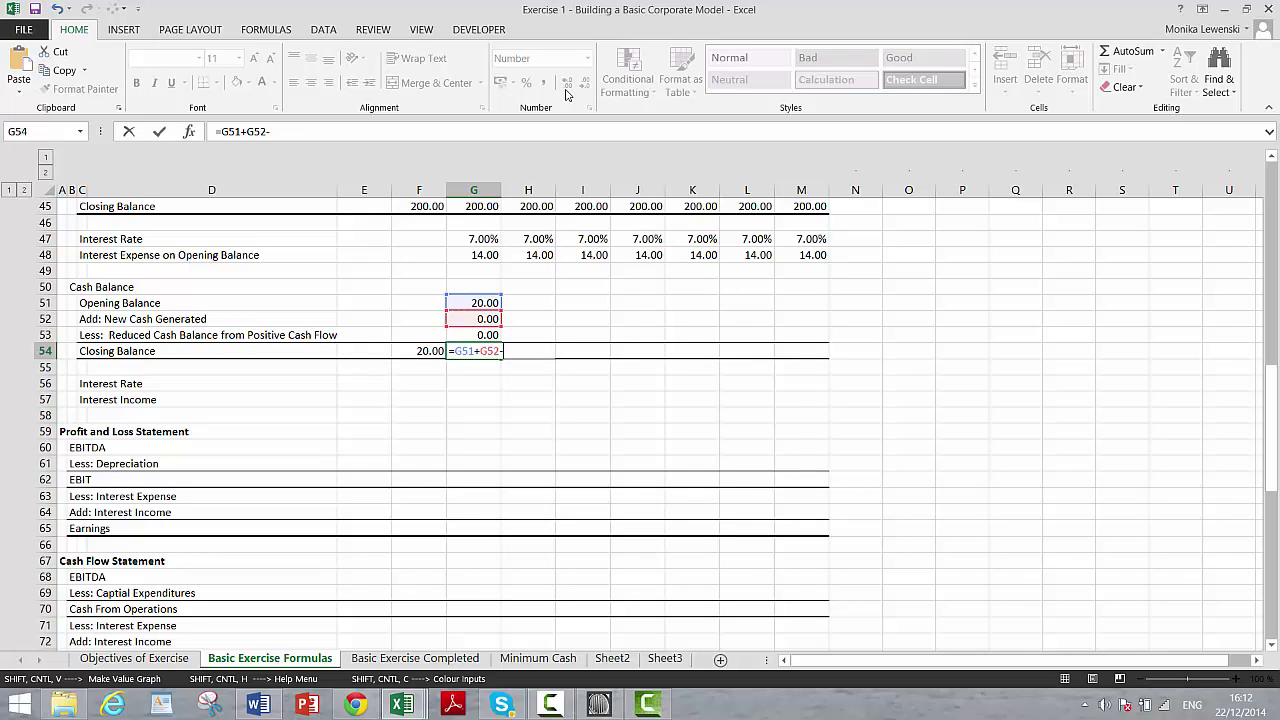
type("-")
key("Up")
key("Return")
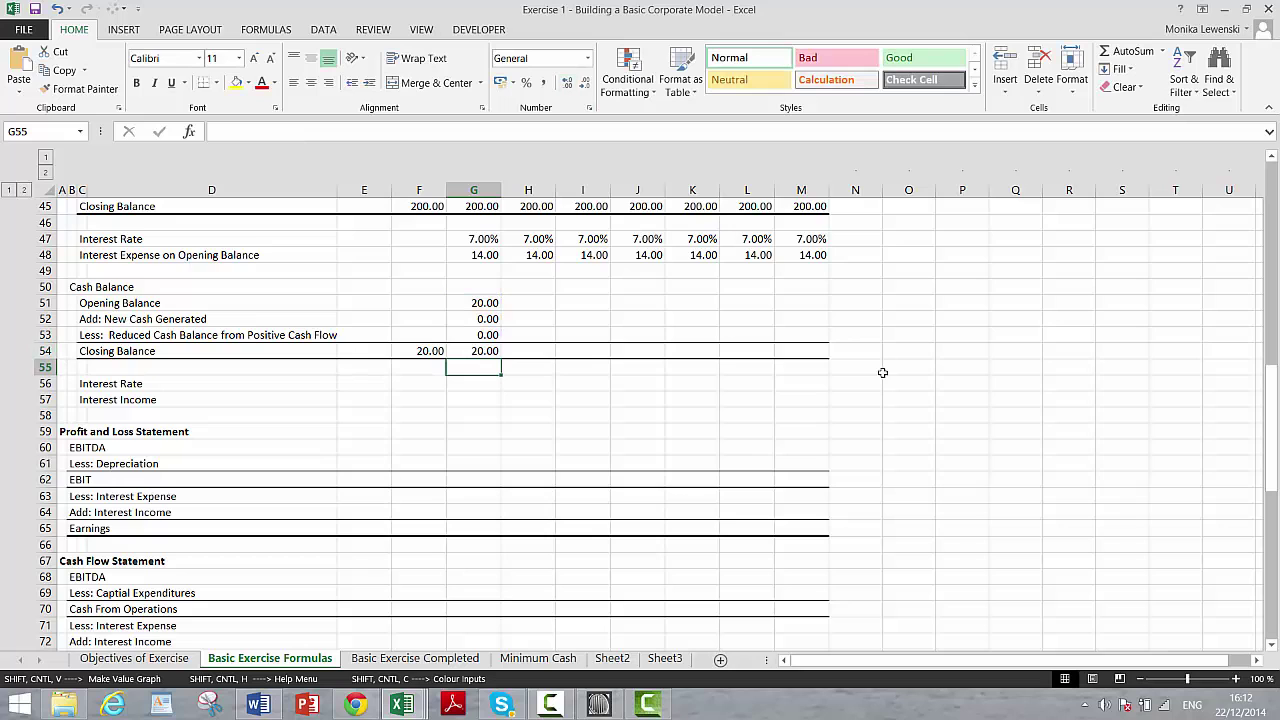
left_click(649, 708)
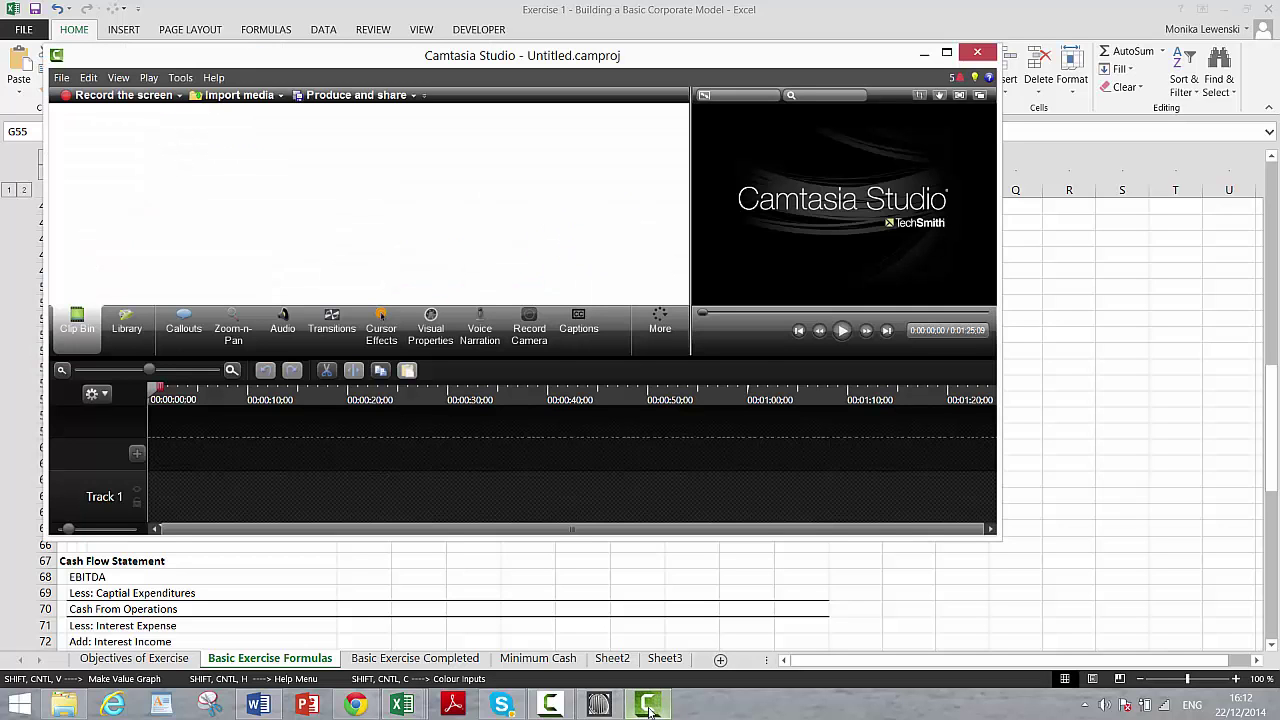
left_click(541, 708)
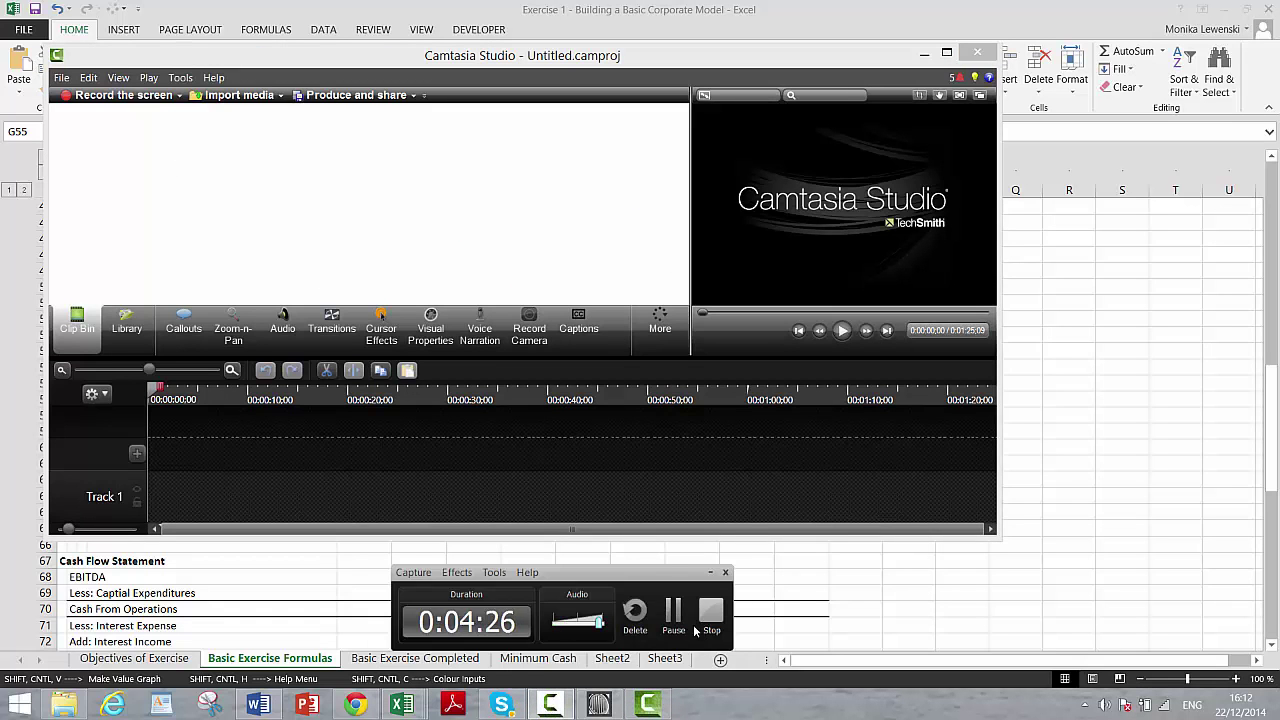
left_click(673, 614)
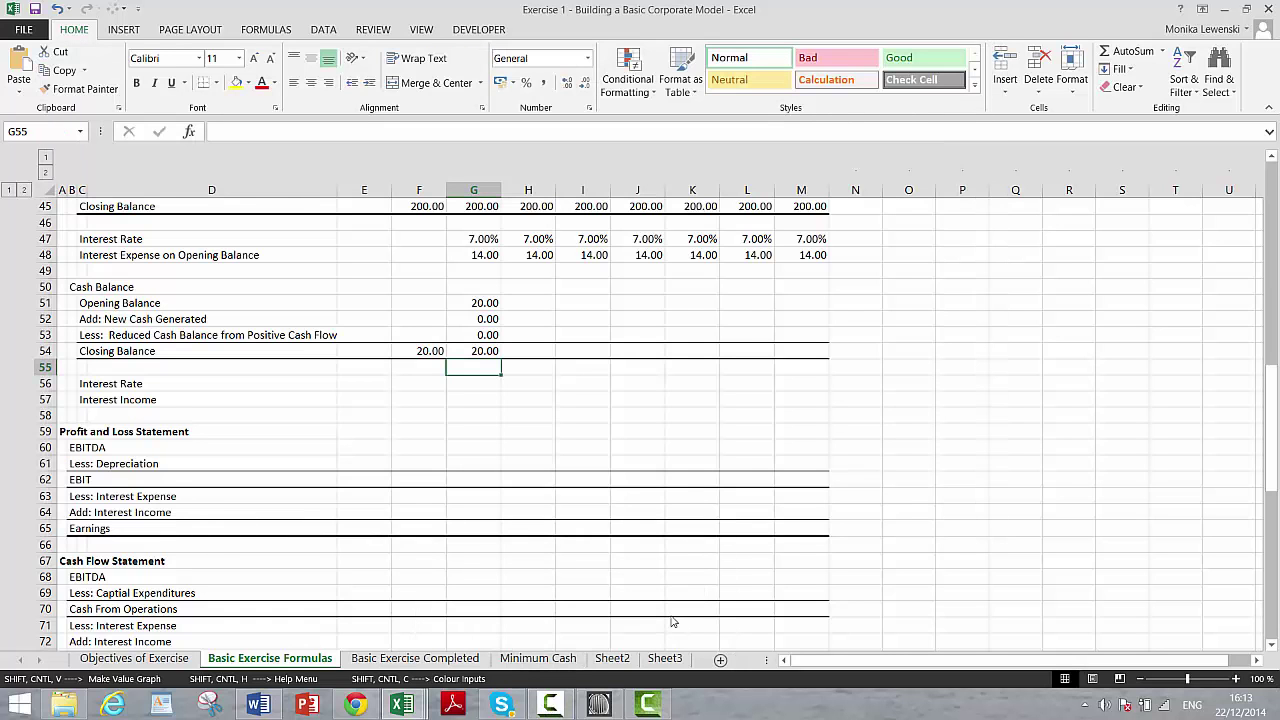
- Link the cash Interest Rate in G56 to G27, showing 2.0%
key("Down")
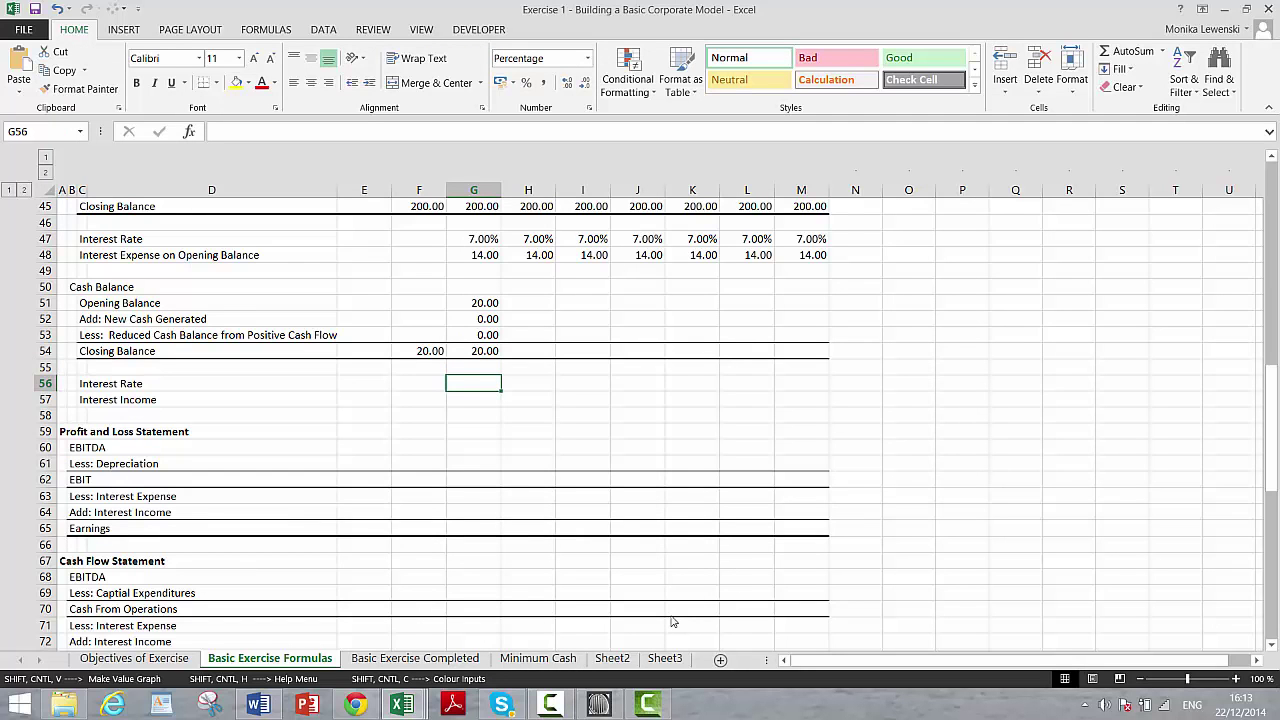
type("=")
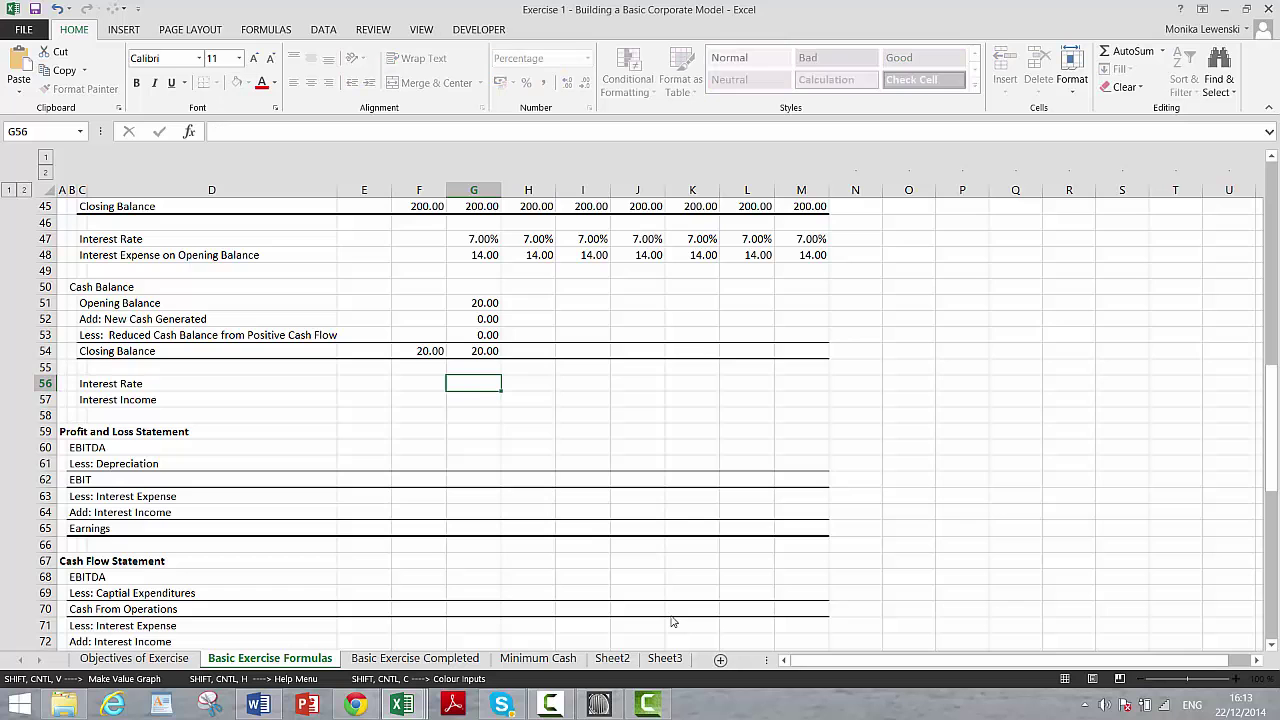
key("Escape")
type("=")
key("Up")
key("Up")
key("Up")
key("Up")
key("Up")
key("Up")
key("Up")
key("Up")
key("Up")
key("Up")
key("Up")
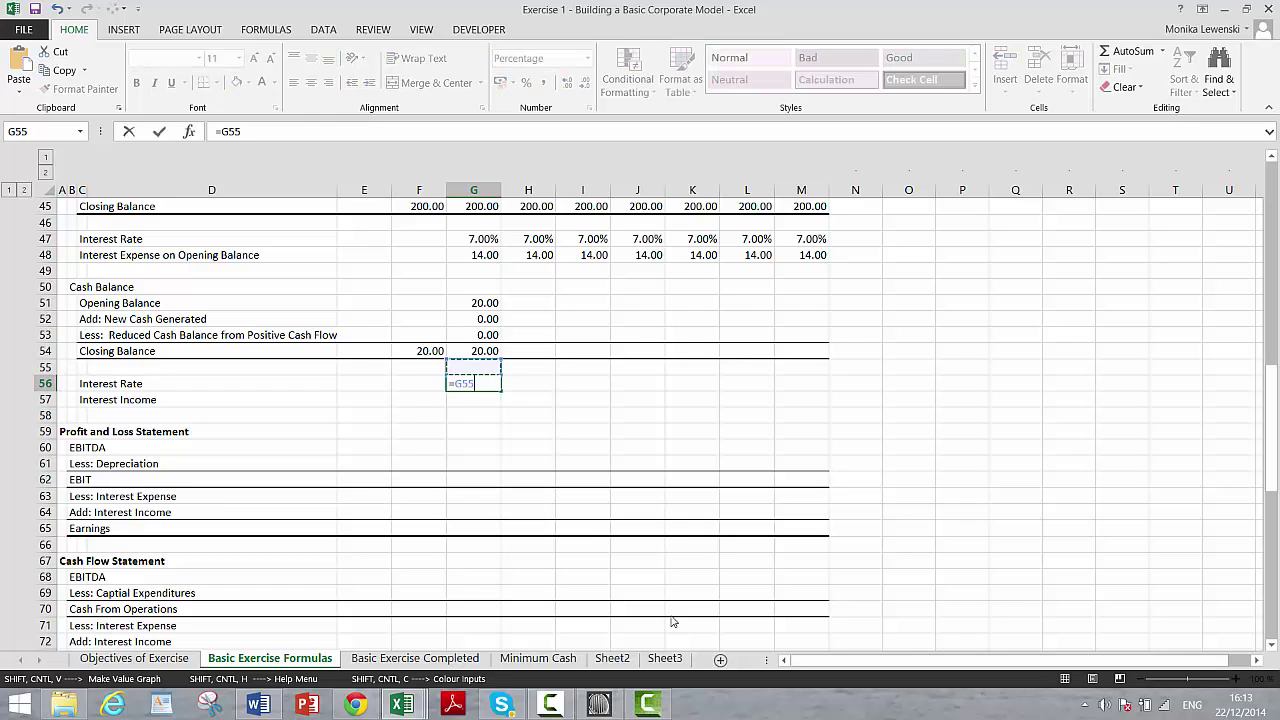
key("Up")
key("Up")
key("Up")
key("Up")
key("Up")
key("Up")
key("Up")
key("Up")
key("Up")
key("Up")
key("Up")
key("Up")
key("Up")
key("Up")
key("Up")
key("Up")
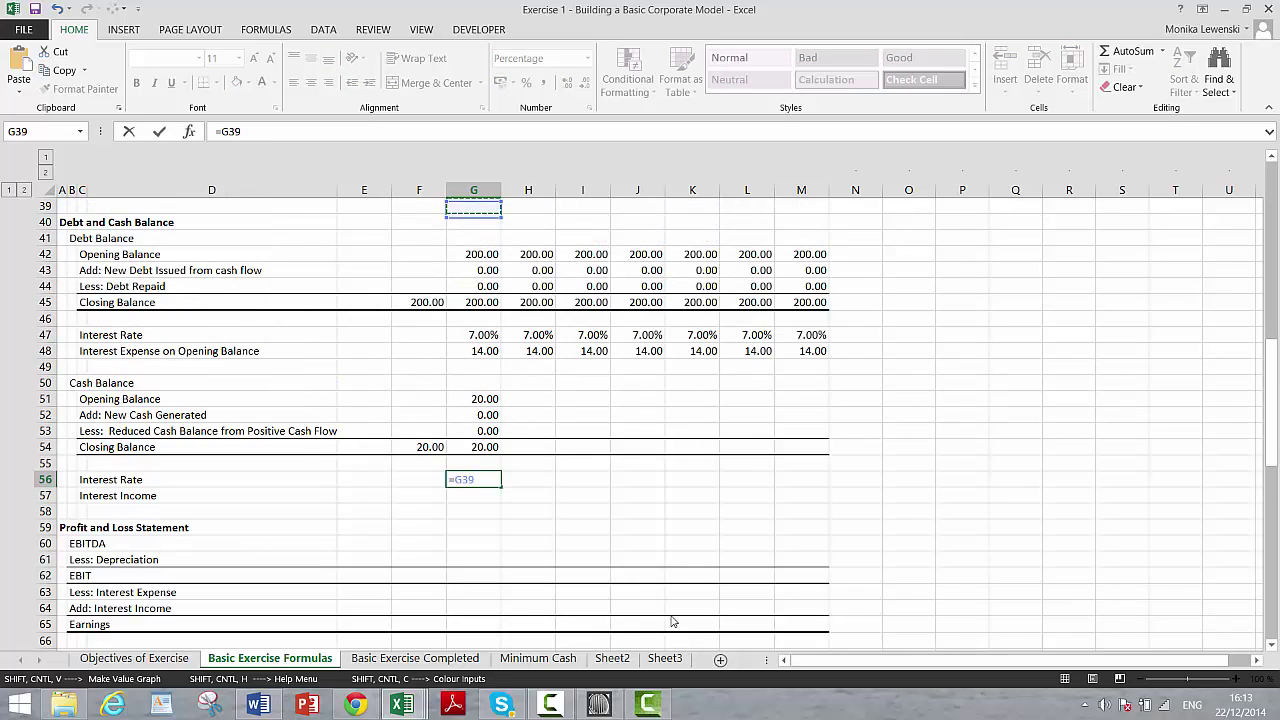
key("Up")
key("Up")
key("Up")
key("Up")
key("Up")
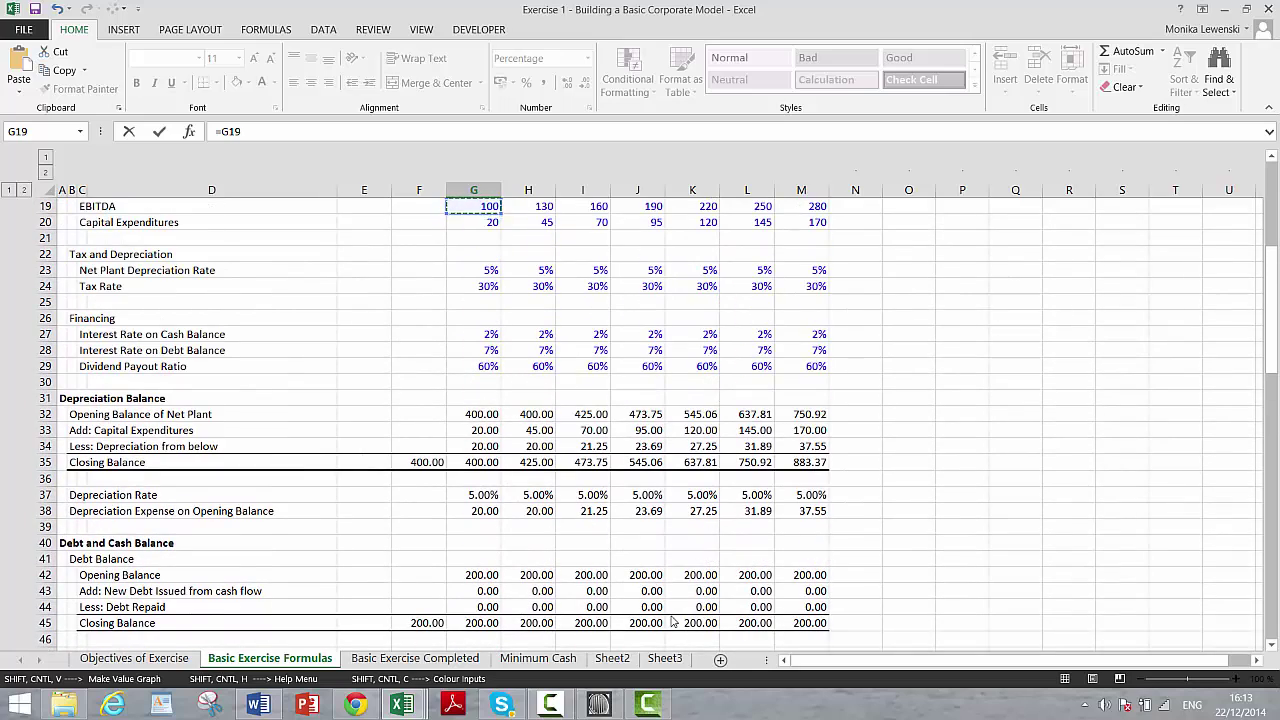
key("Down")
key("Down")
key("Down")
key("Down")
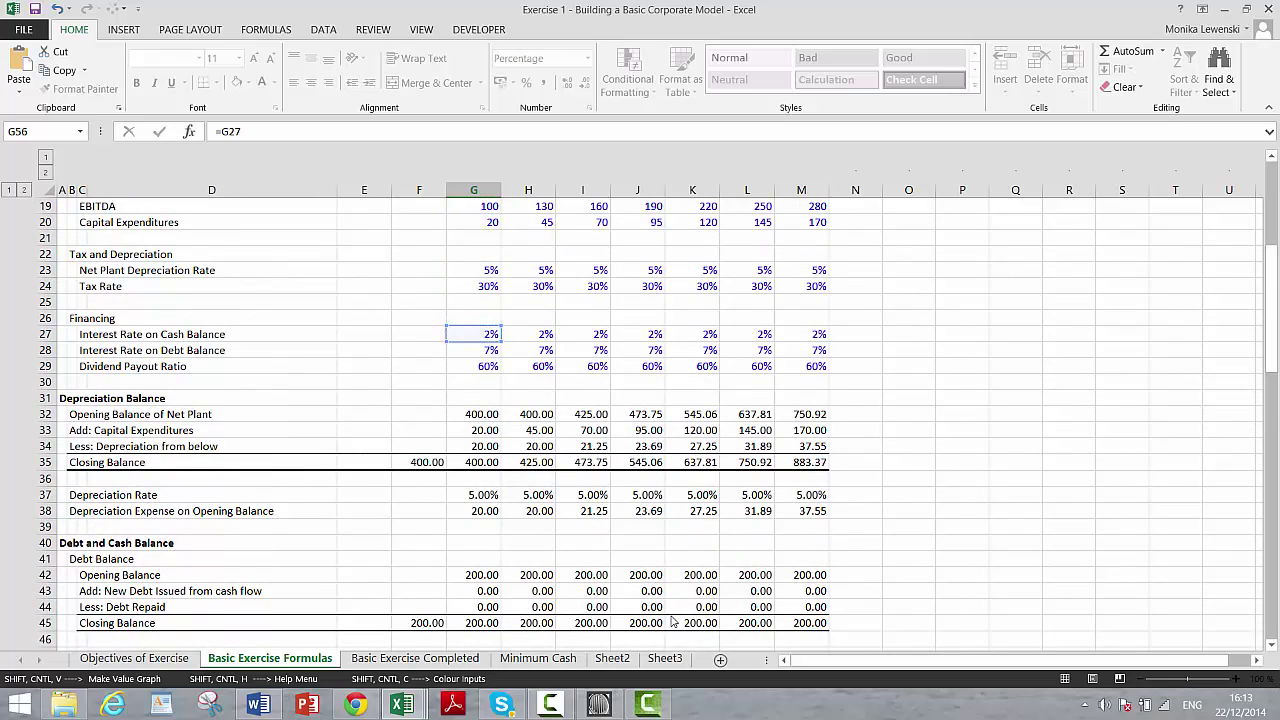
key("Return")
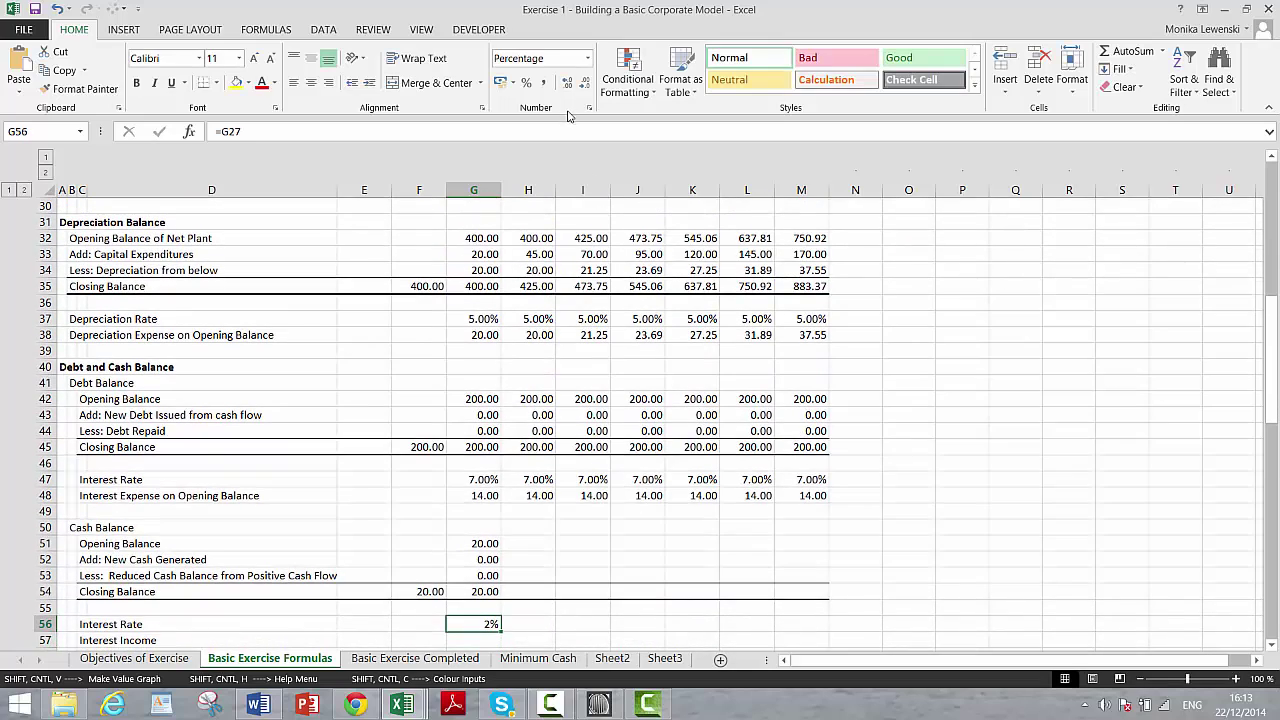
- Enter Interest Income =G56*G51 in G57, showing 0.40
key("Down")
type("=")
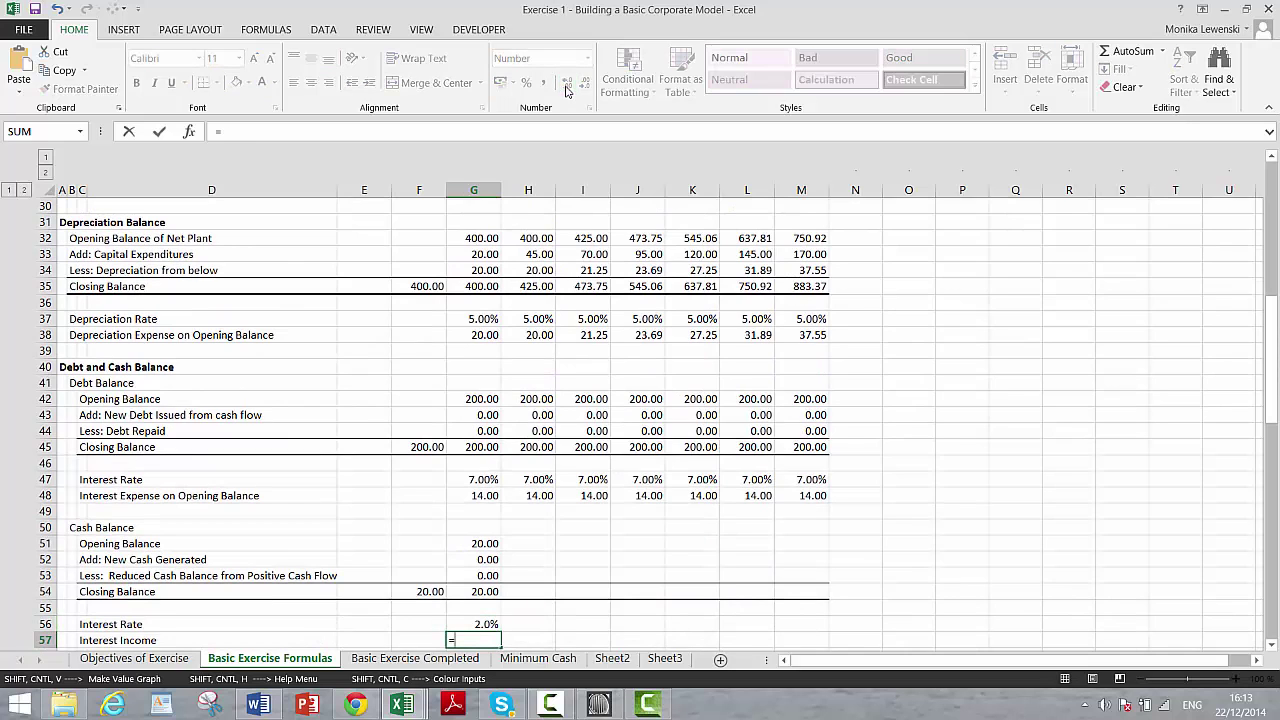
key("Up")
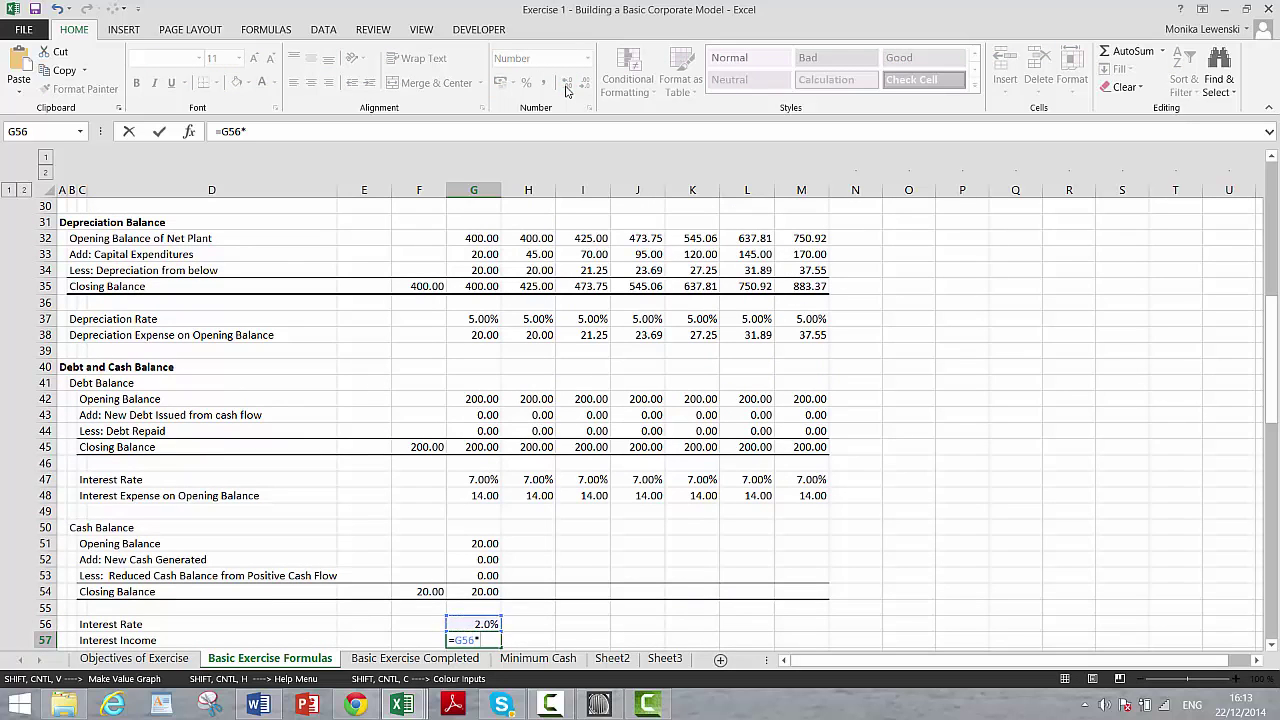
type("*")
key("Up")
key("Up")
key("Up")
key("Up")
key("Up")
key("Up")
key("Return")
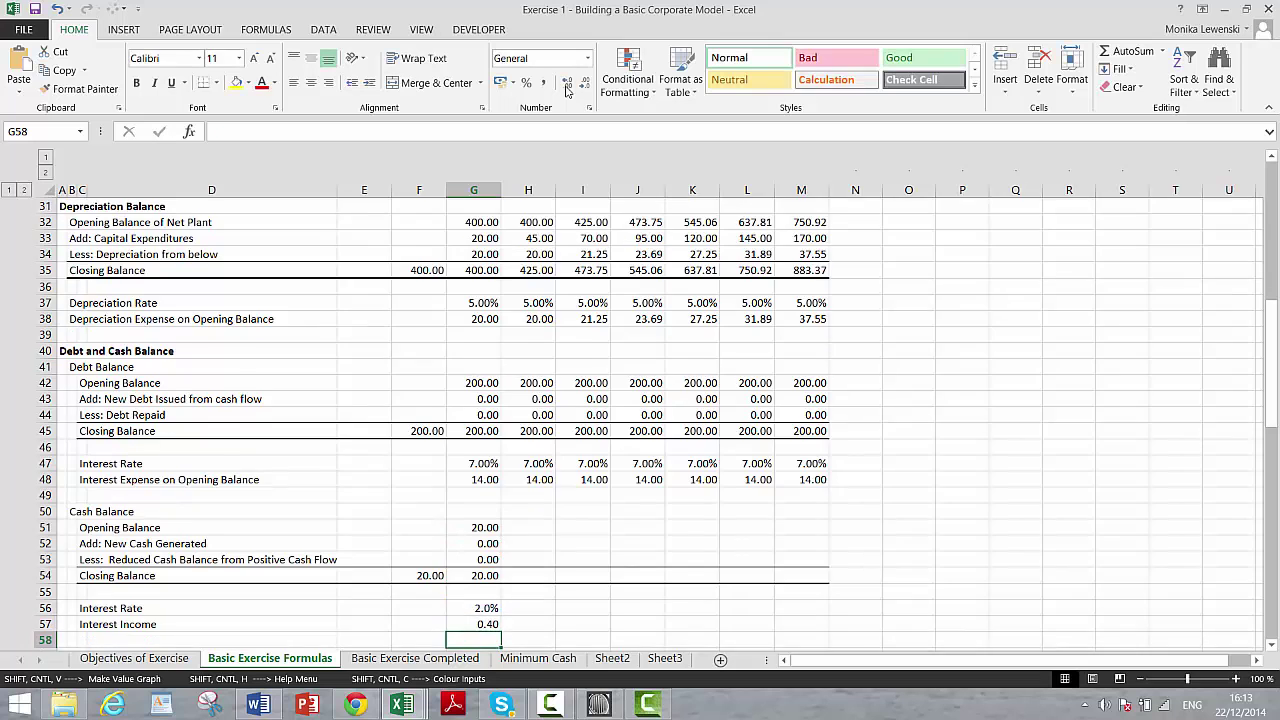
key("Down")
key("Down")
key("Down")
key("Down")
key("Down")
key("Down")
key("Down")
key("Down")
key("Down")
key("Down")
key("Down")
key("Down")
key("Up")
key("Up")
key("Up")
key("Up")
key("Up")
key("Up")
key("Up")
key("Up")
key("Up")
key("Up")
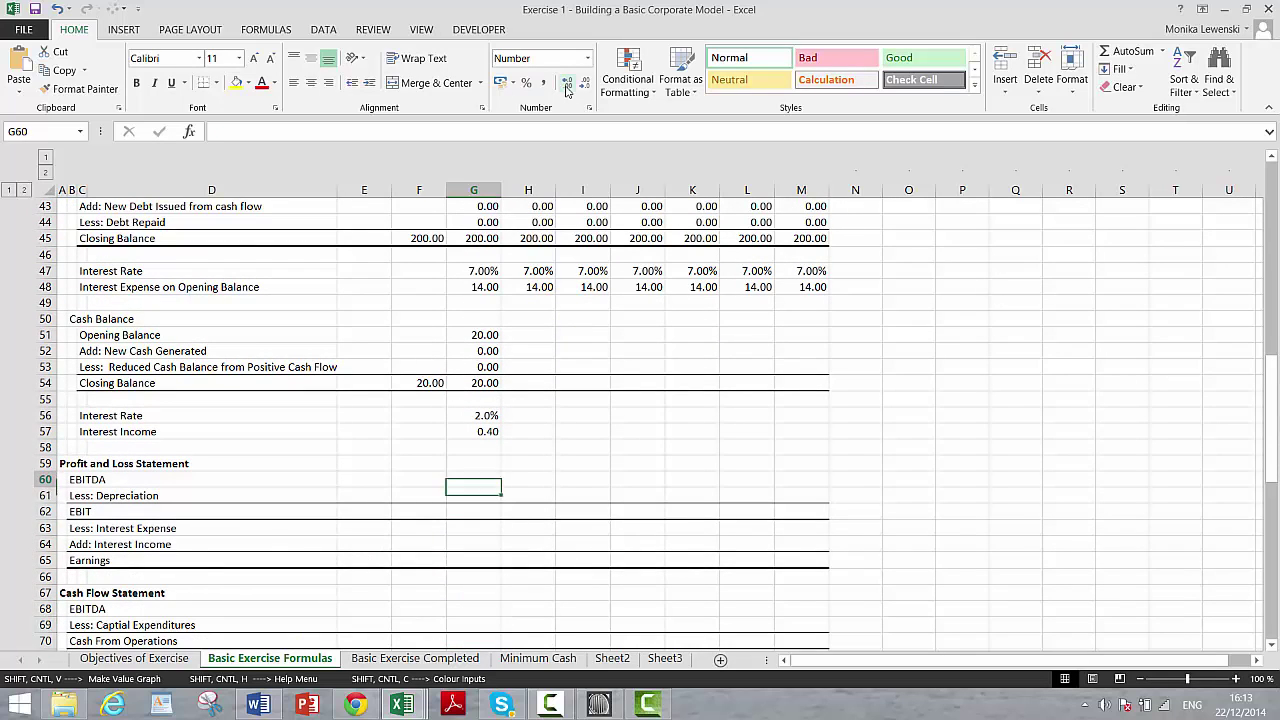
- Link P&L EBITDA in G60 to the EBITDA assumption =G19, showing 100.00
key("Up")
type("=")
key("Up")
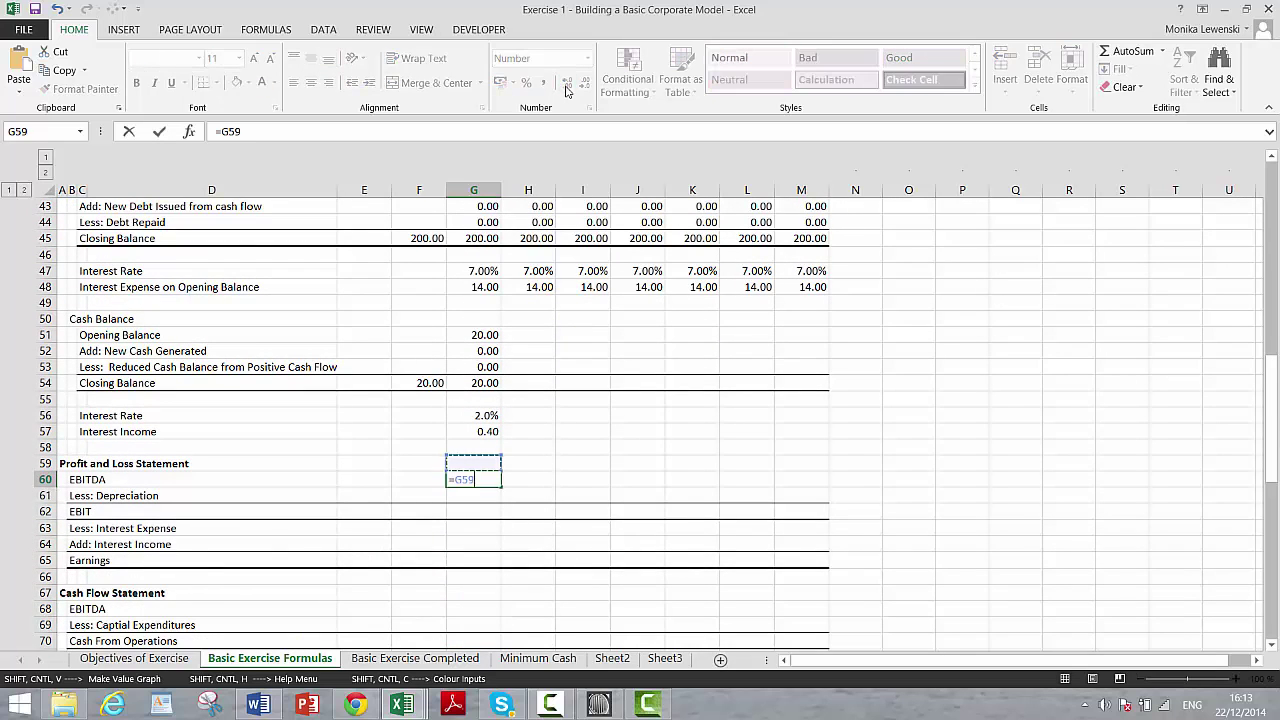
key("Up")
key("Up")
key("Up")
key("Up")
key("Up")
key("Up")
key("Up")
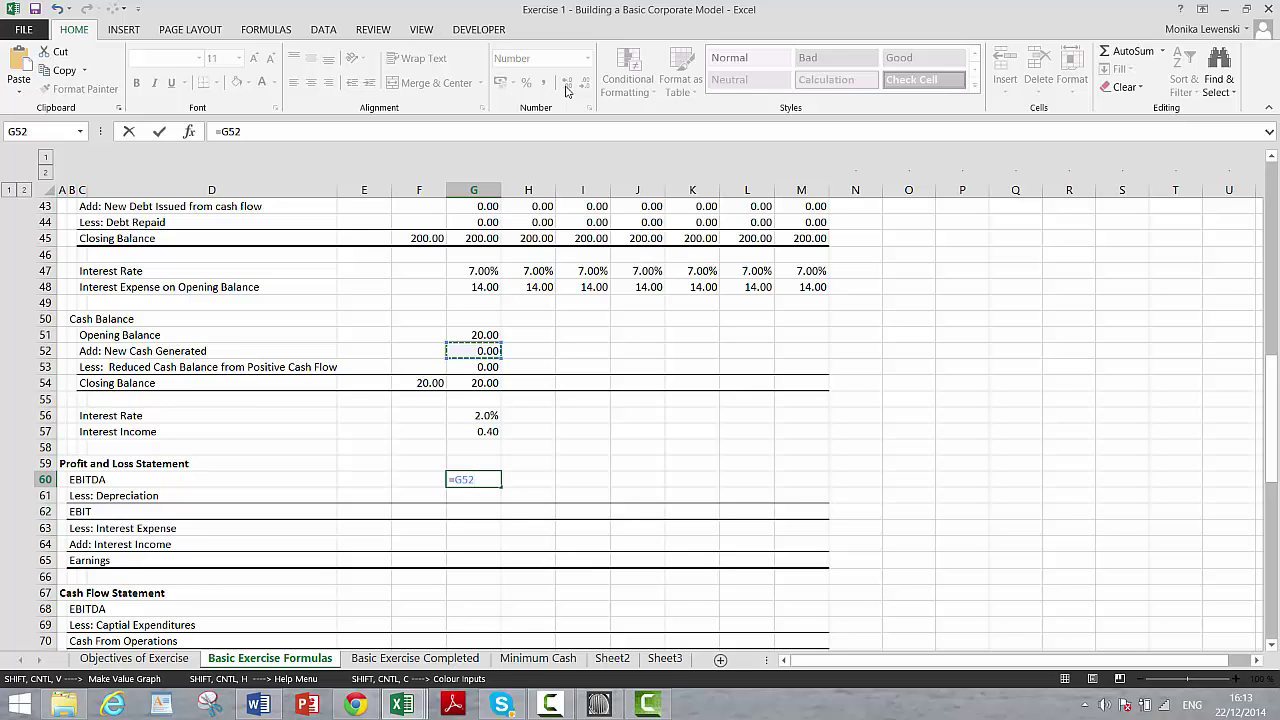
key("Up")
key("Up")
key("Up")
key("Up")
key("Up")
key("Up")
key("Up")
key("Up")
key("Up")
key("Up")
key("Up")
key("Up")
key("Up")
key("Up")
key("Up")
key("Up")
key("Up")
key("Up")
key("Up")
key("Up")
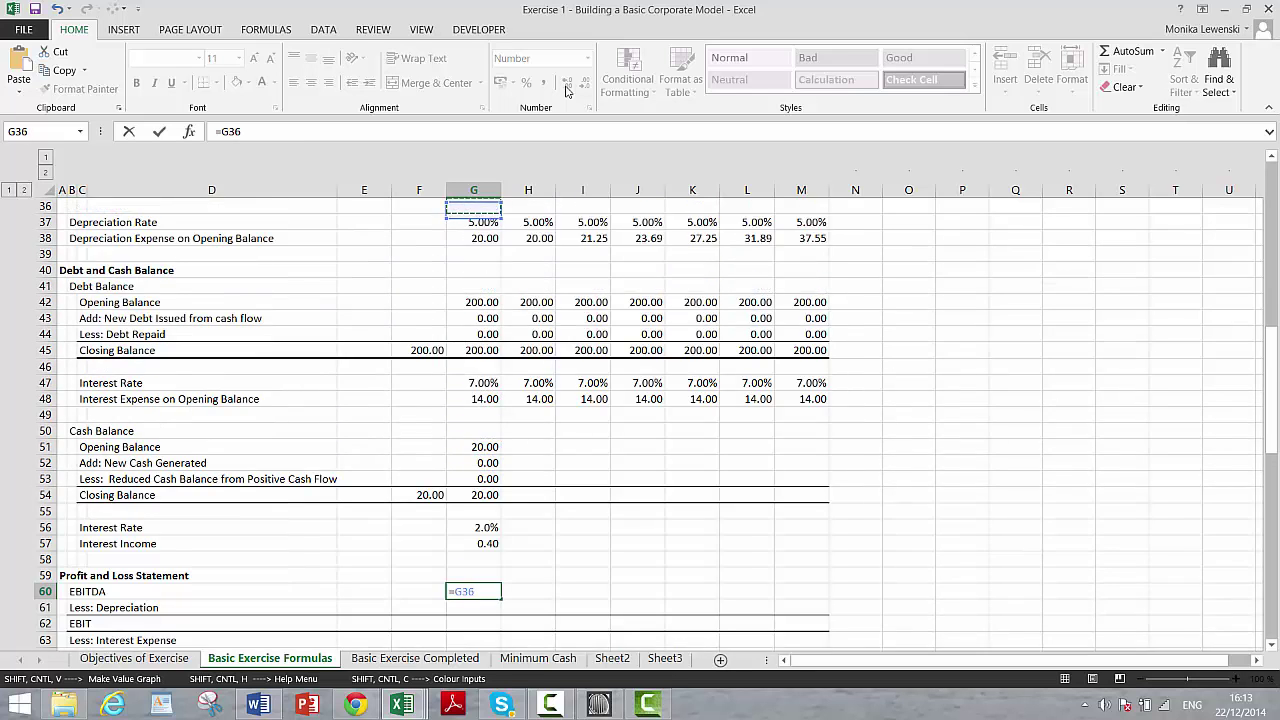
key("Up")
key("Up")
key("Up")
key("Up")
key("Up")
key("Up")
key("Up")
key("Up")
key("Up")
key("Down")
key("Down")
key("Down")
key("Down")
key("Down")
key("Down")
key("Down")
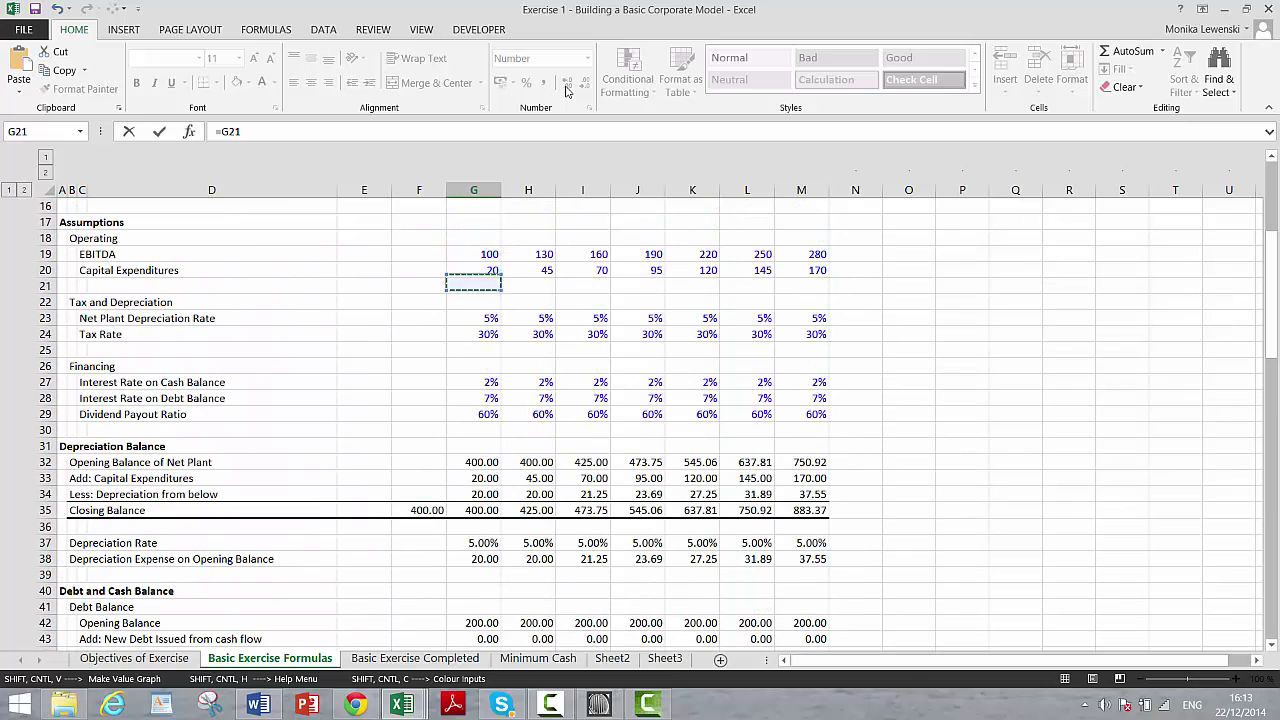
key("Down")
key("Down")
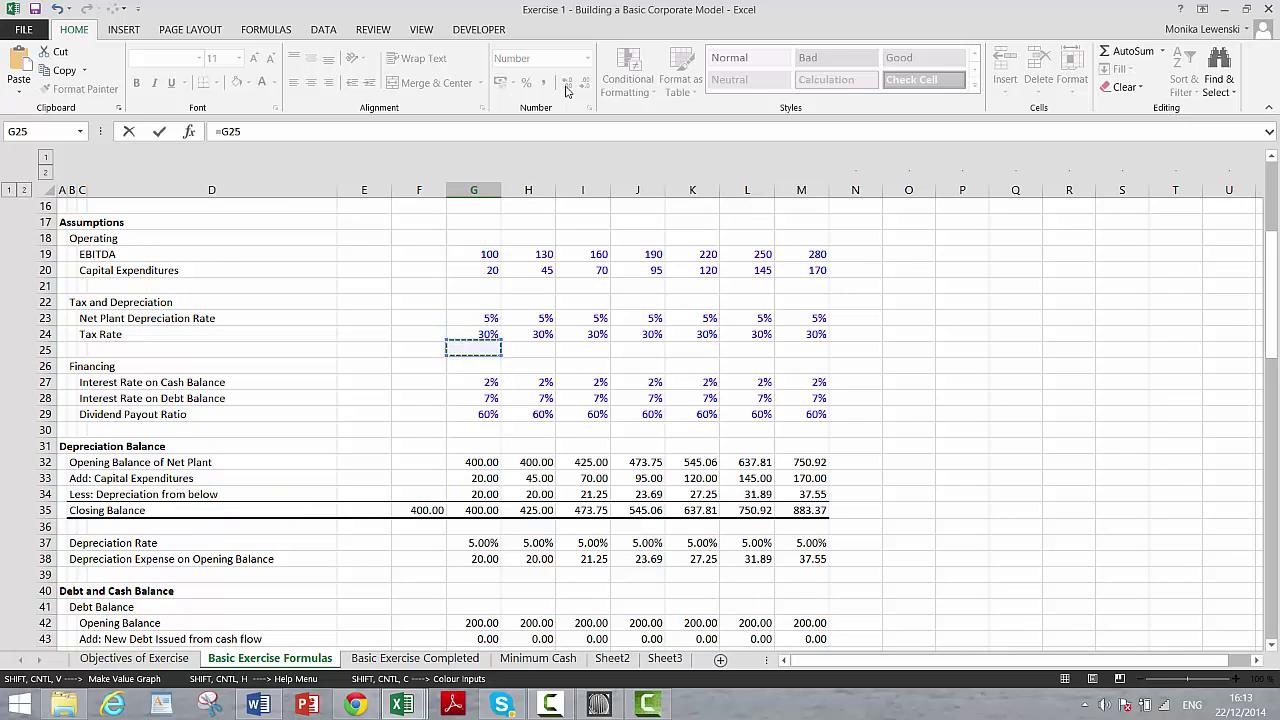
key("Up")
key("Up")
key("Up")
key("Up")
key("Up")
key("Up")
key("Return")
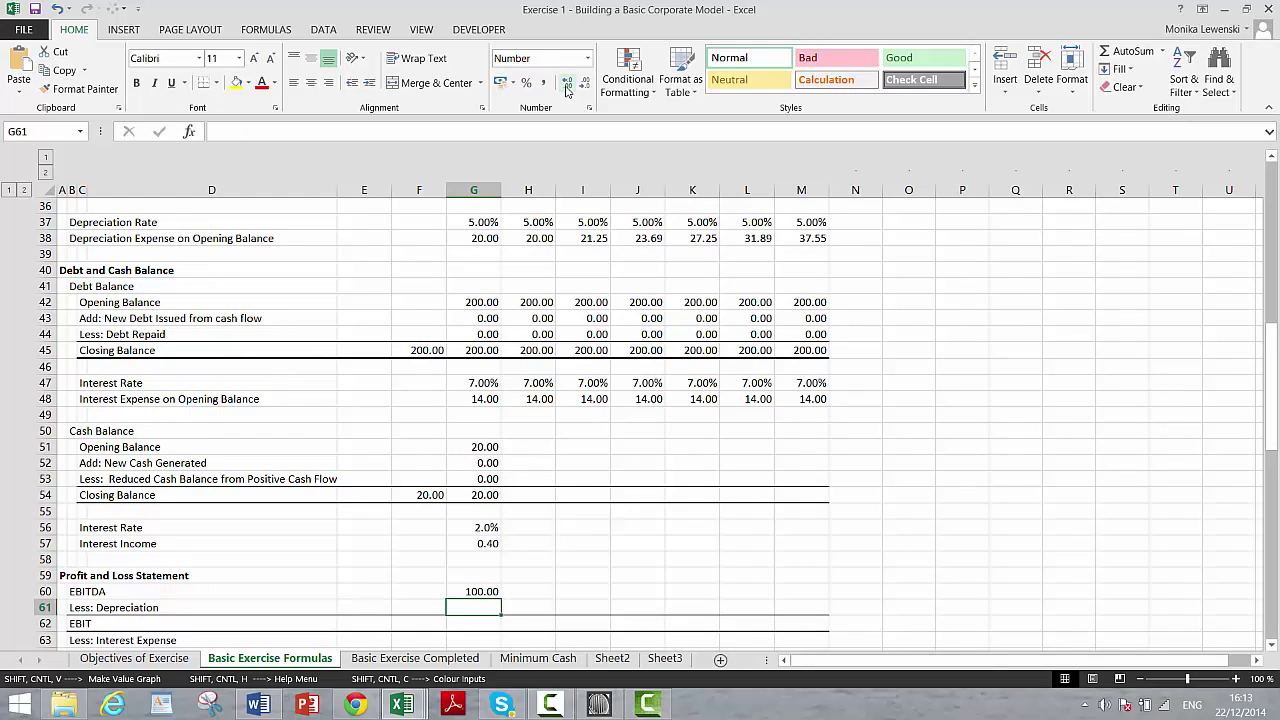
- Link depreciation in G61 to =G38, showing 20.00
type("=")
key("Up")
key("Up")
key("Up")
key("Up")
key("Up")
key("Up")
key("Up")
key("Up")
key("Up")
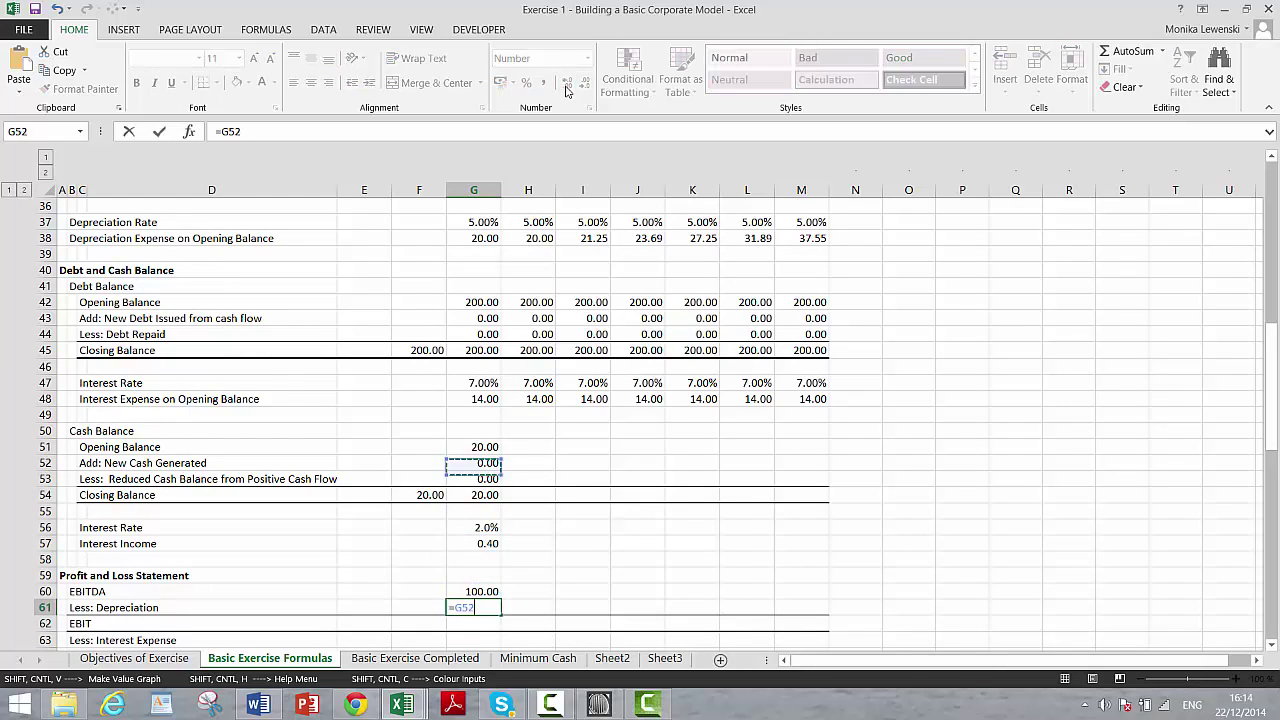
key("Up")
key("Up")
key("Up")
key("Up")
key("Up")
key("Up")
key("Up")
key("Up")
key("Up")
key("Up")
key("Up")
key("Up")
key("Up")
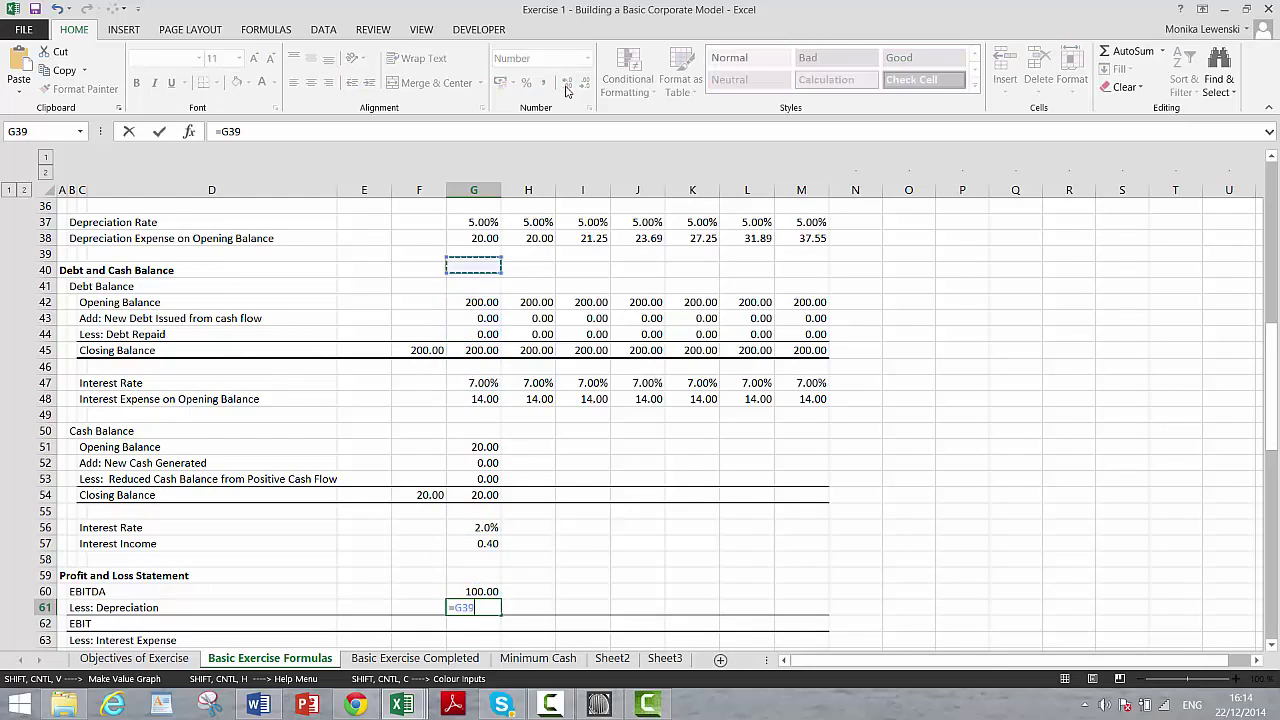
key("Up")
key("Return")
- Enter and correct EBIT in G62 as =G60-G61, giving 80.00
type("=")
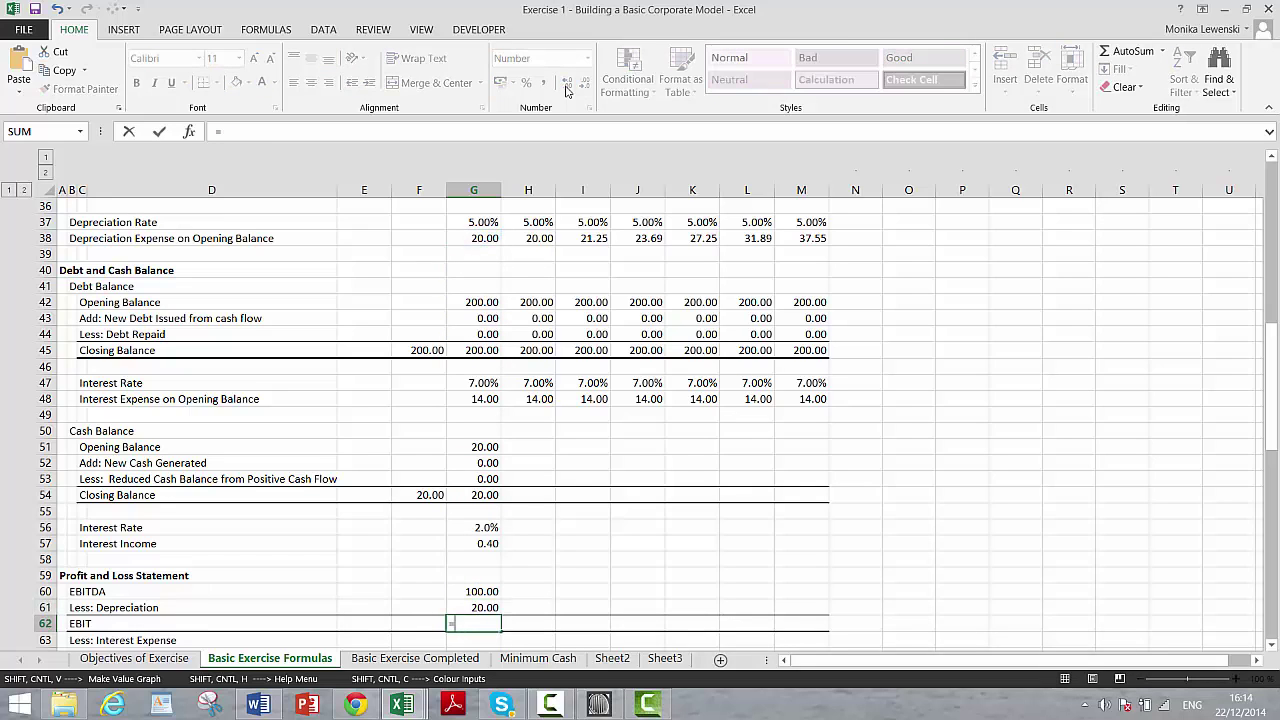
key("Up")
key("Up")
type("-")
key("Up")
key("Up")
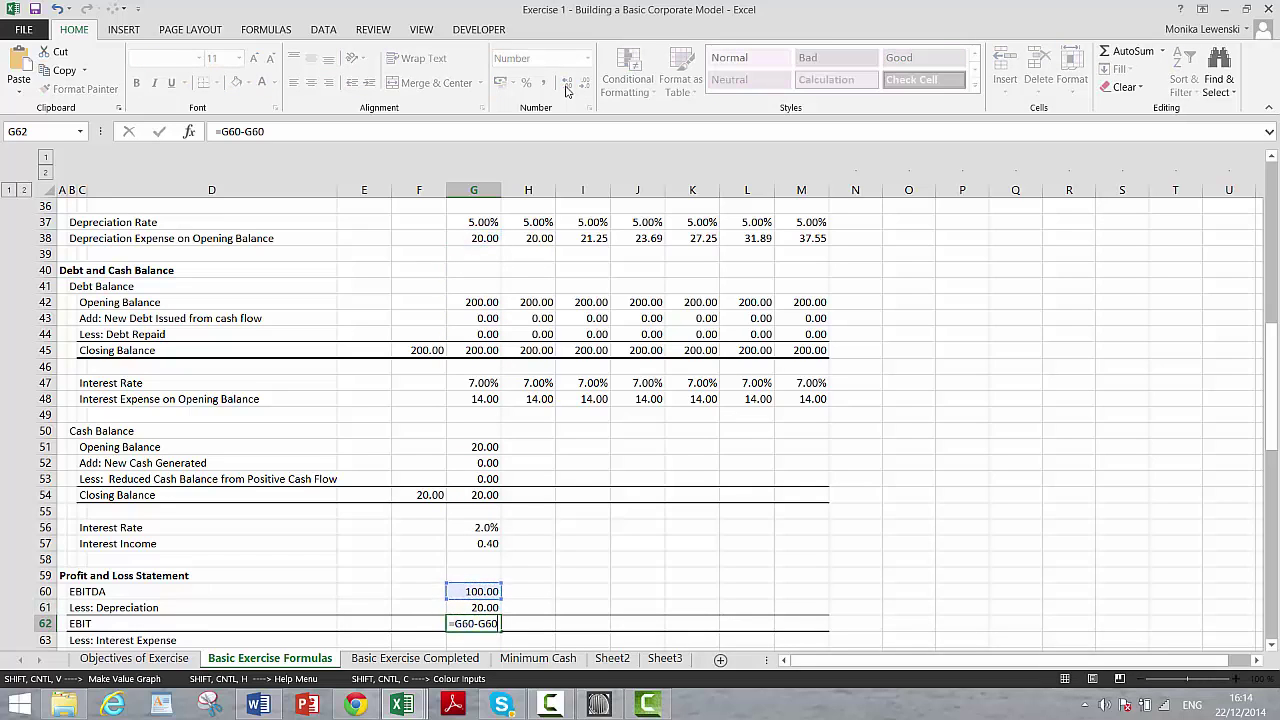
key("Return")
key("Up")
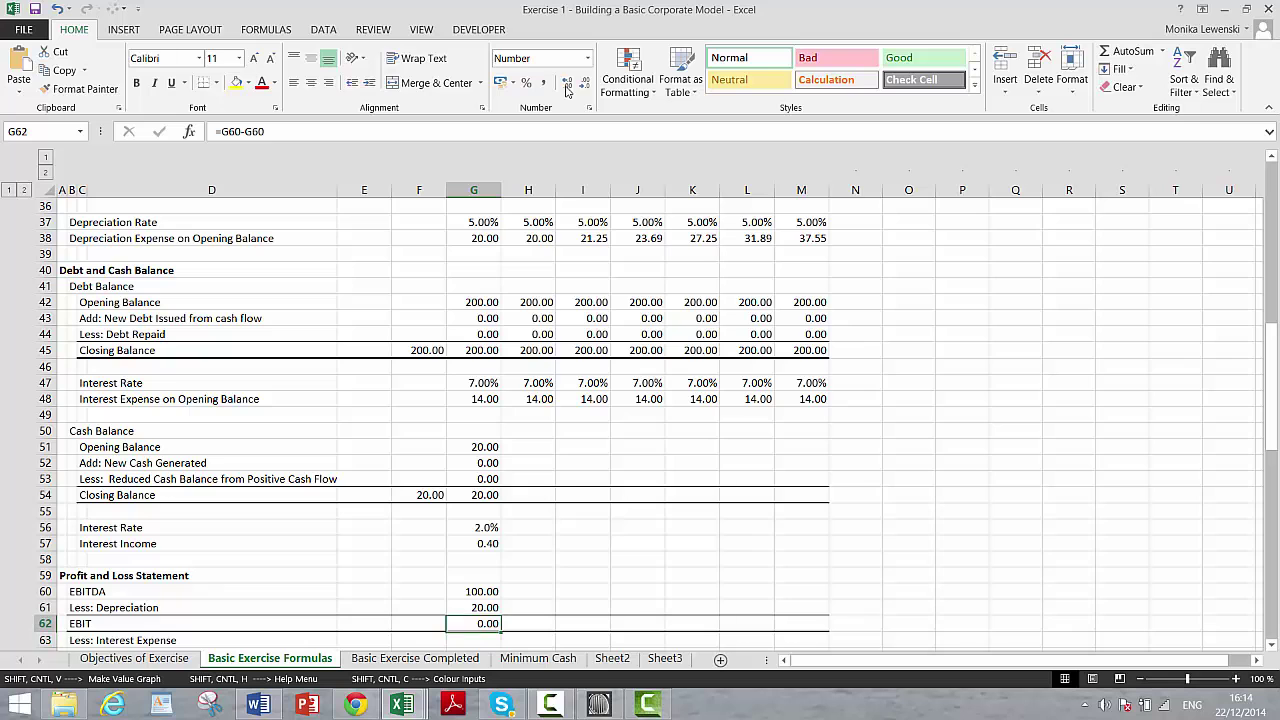
type("=")
key("Up")
key("Up")
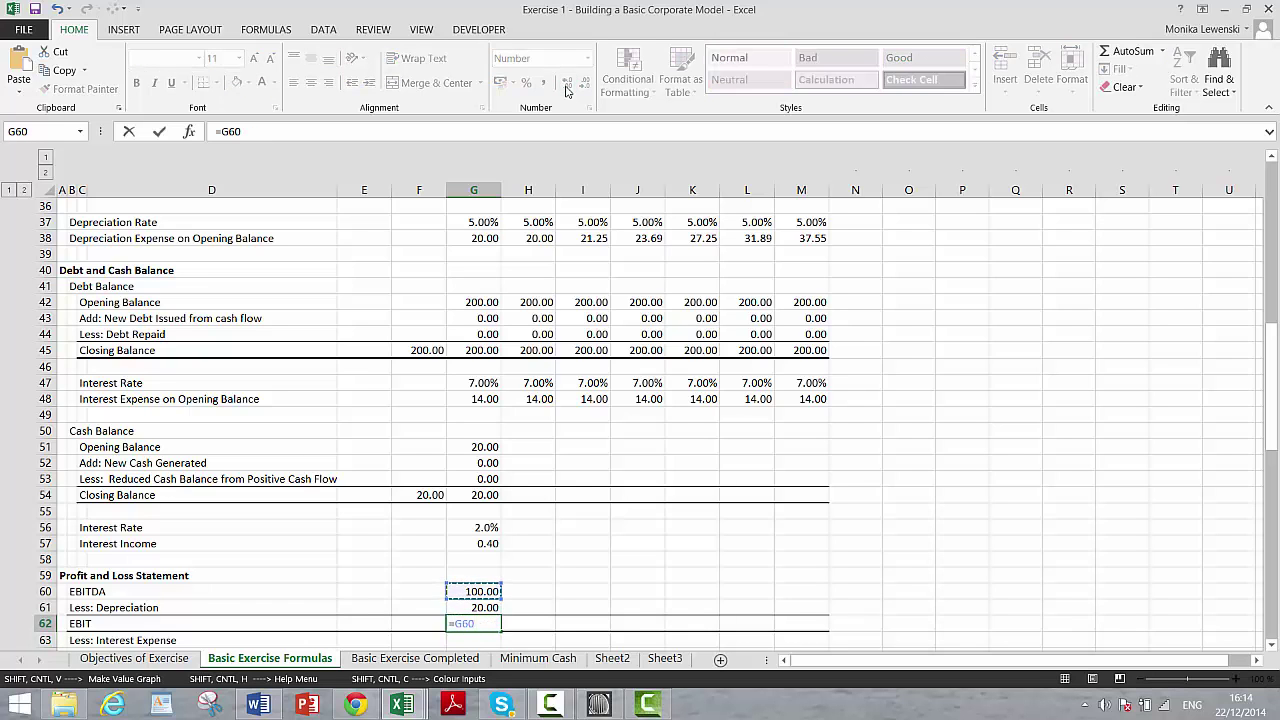
type("-")
key("Up")
key("Return")
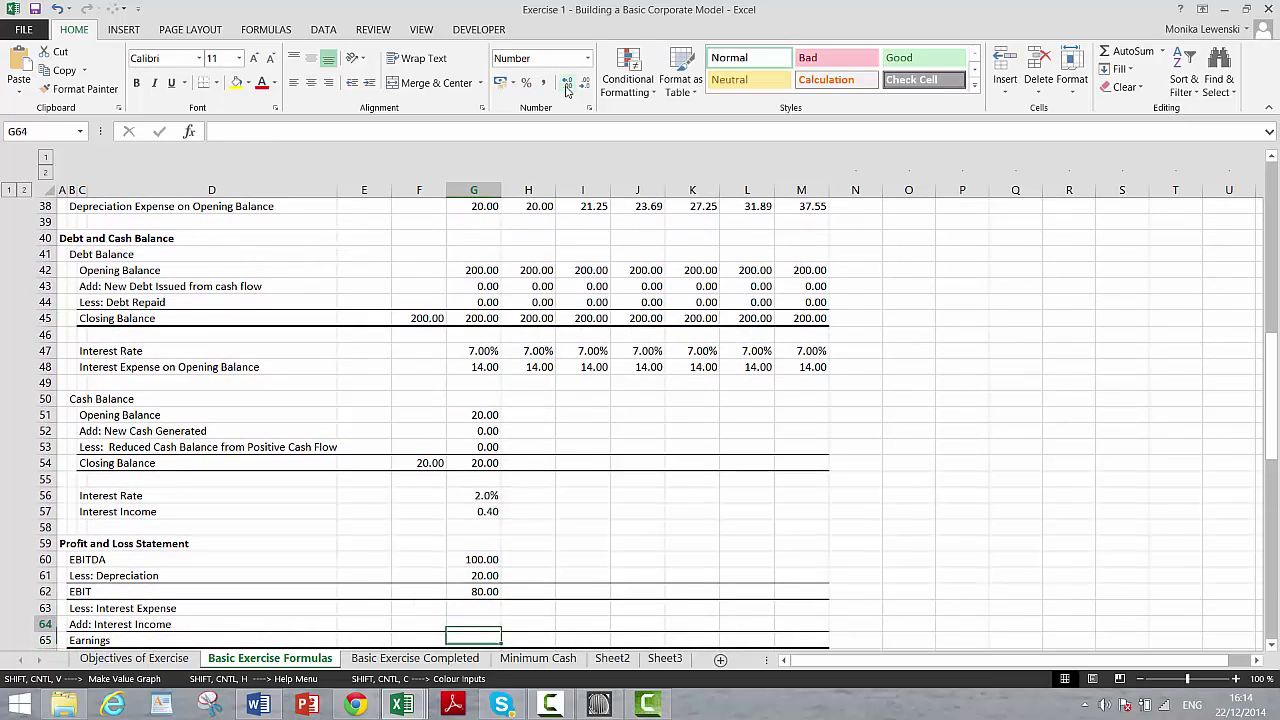
- Link interest expense G63 to =G48 (14.00) and interest income G64 to =G57 (0.40)
type("=")
key("Up")
key("Up")
key("Up")
key("Up")
key("Up")
key("Up")
key("Up")
key("Up")
key("Up")
key("Up")
key("Up")
key("Up")
key("Up")
key("Up")
key("Up")
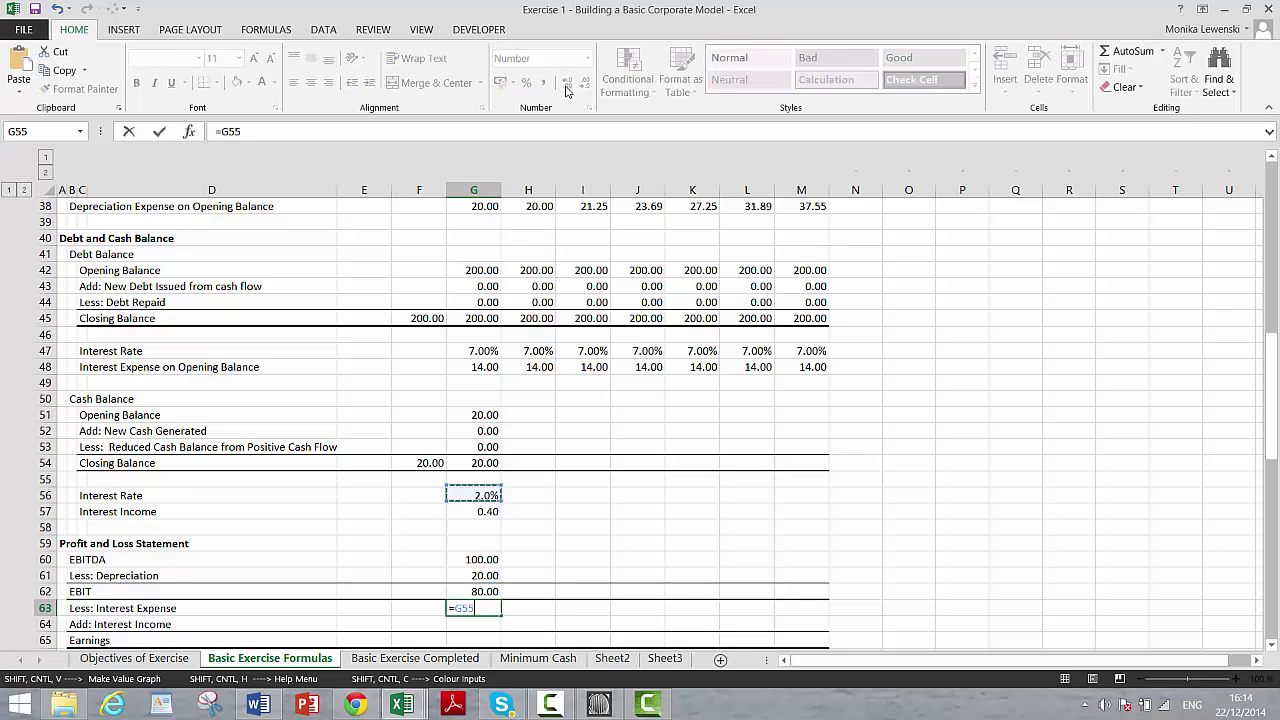
key("Return")
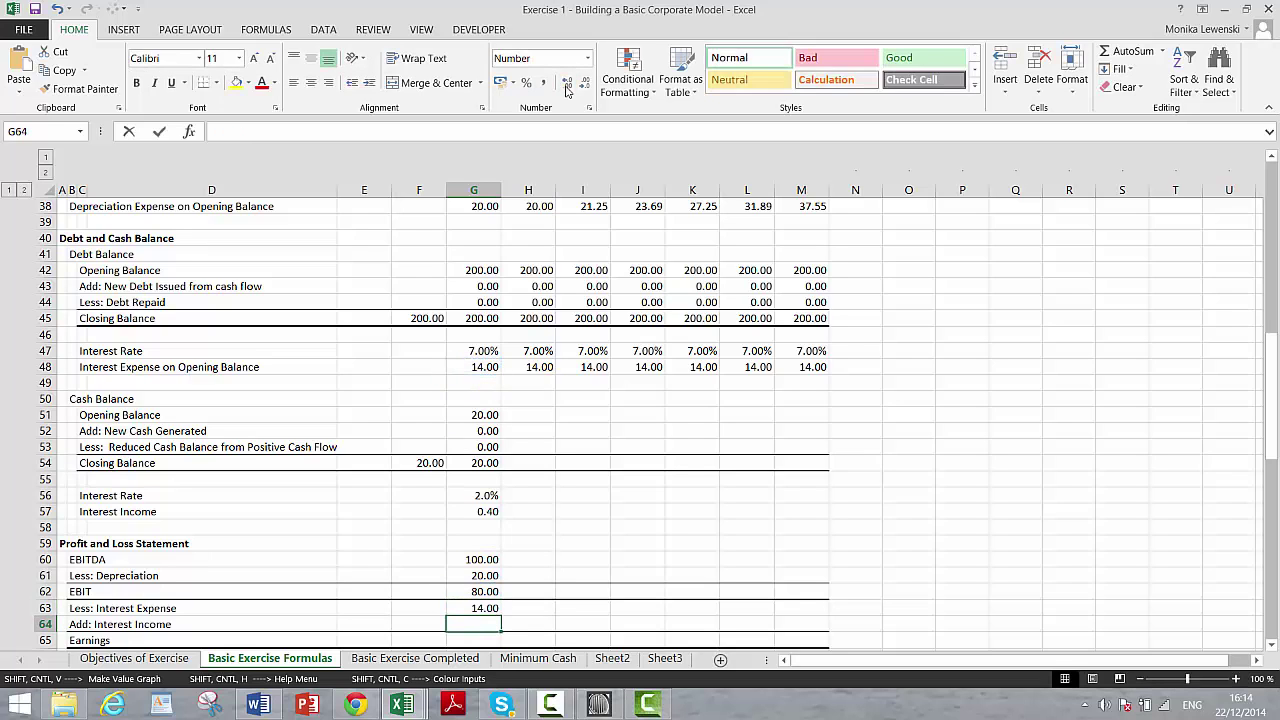
type("=")
key("Up")
key("Up")
key("Up")
key("Up")
key("Up")
key("Up")
key("Up")
key("Up")
key("Up")
key("Up")
key("Up")
key("Up")
key("Up")
key("Up")
key("Up")
key("Up")
key("Up")
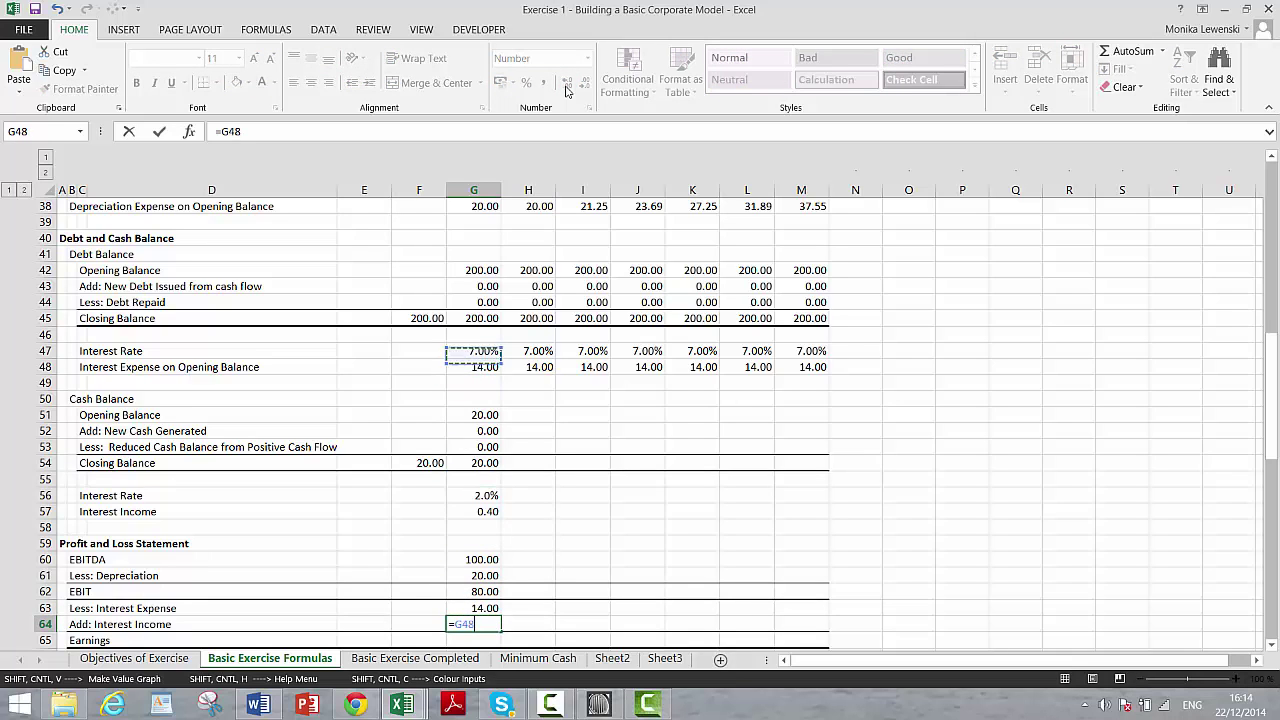
key("Down")
key("Down")
key("Down")
key("Down")
key("Down")
key("Down")
key("Down")
key("Down")
key("Down")
key("Down")
key("Return")
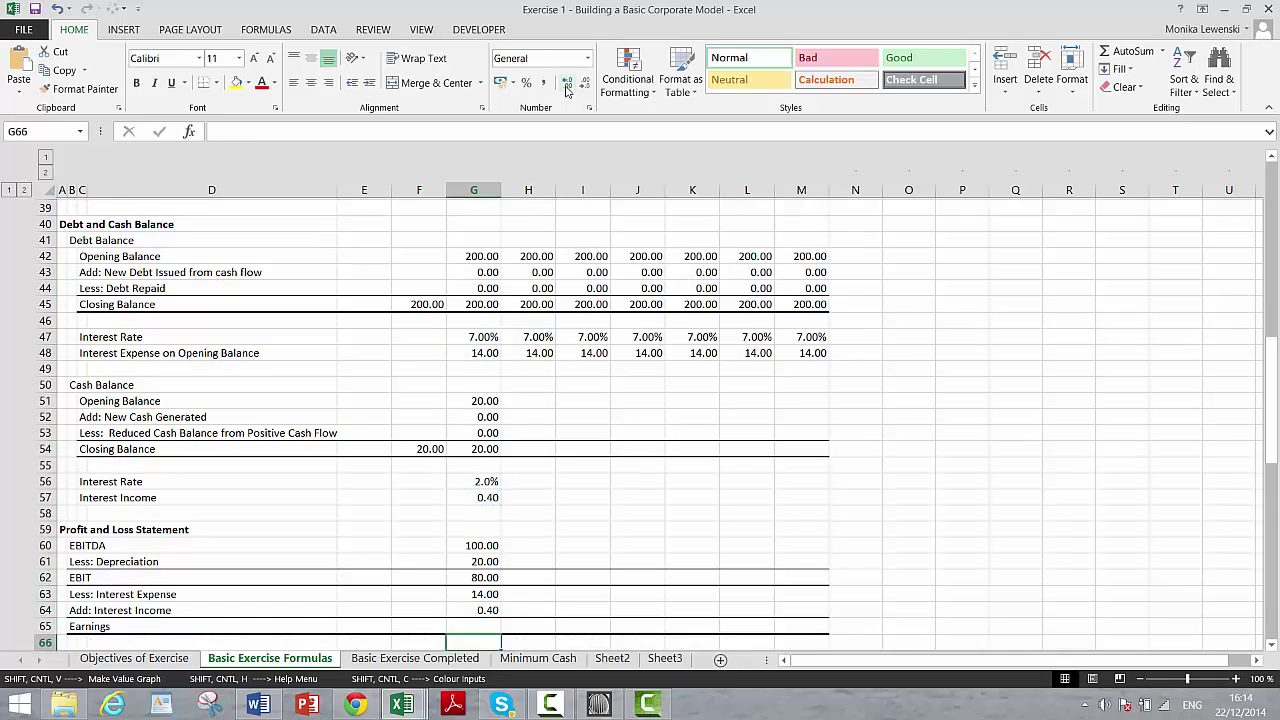
- Compute earnings in G65 as =G62-G63+G64, giving 66.40
type("=")
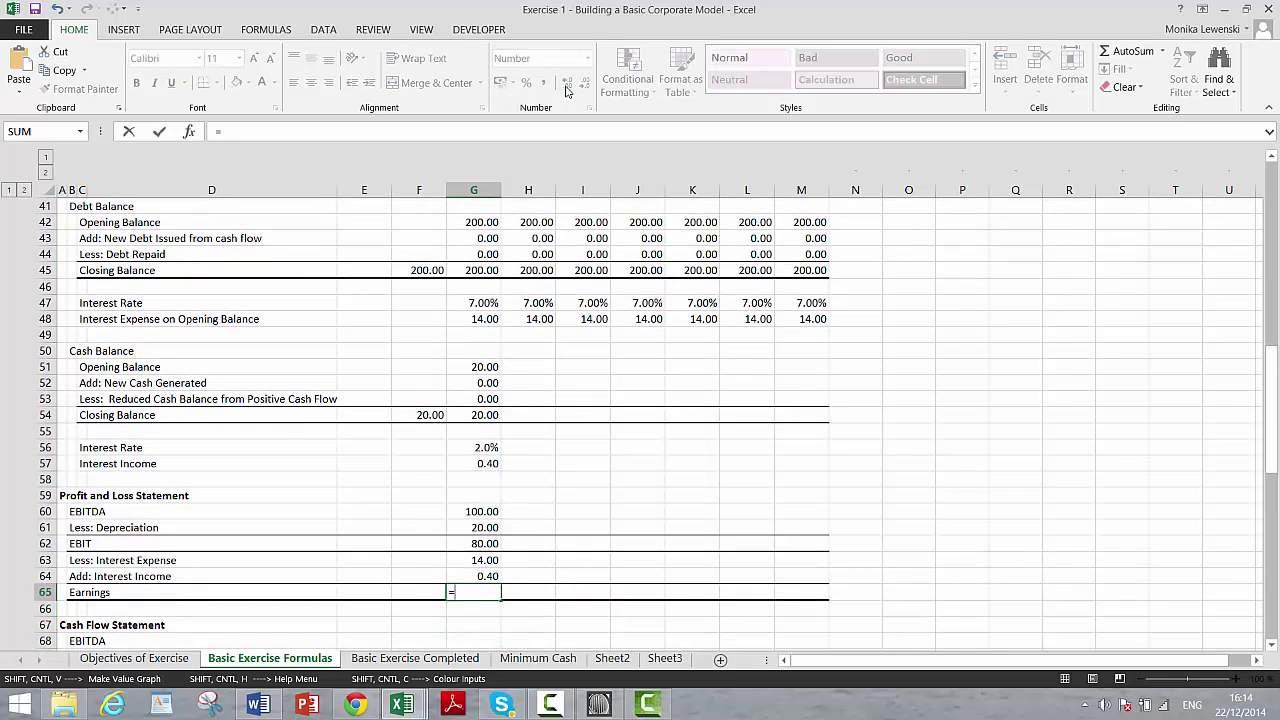
key("Up")
key("Up")
key("Up")
type("-")
key("Down")
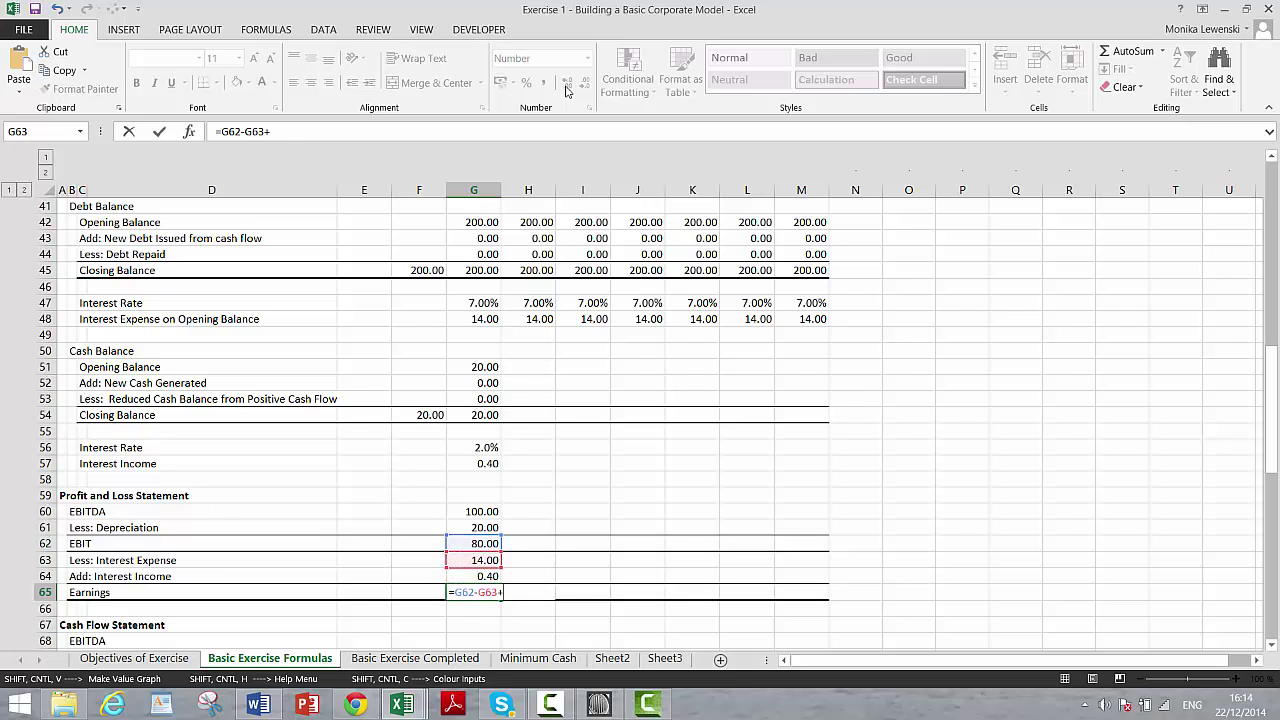
type("+")
key("Up")
key("Return")
key("Down")
key("Down")
key("Down")
key("Down")
key("Down")
key("Down")
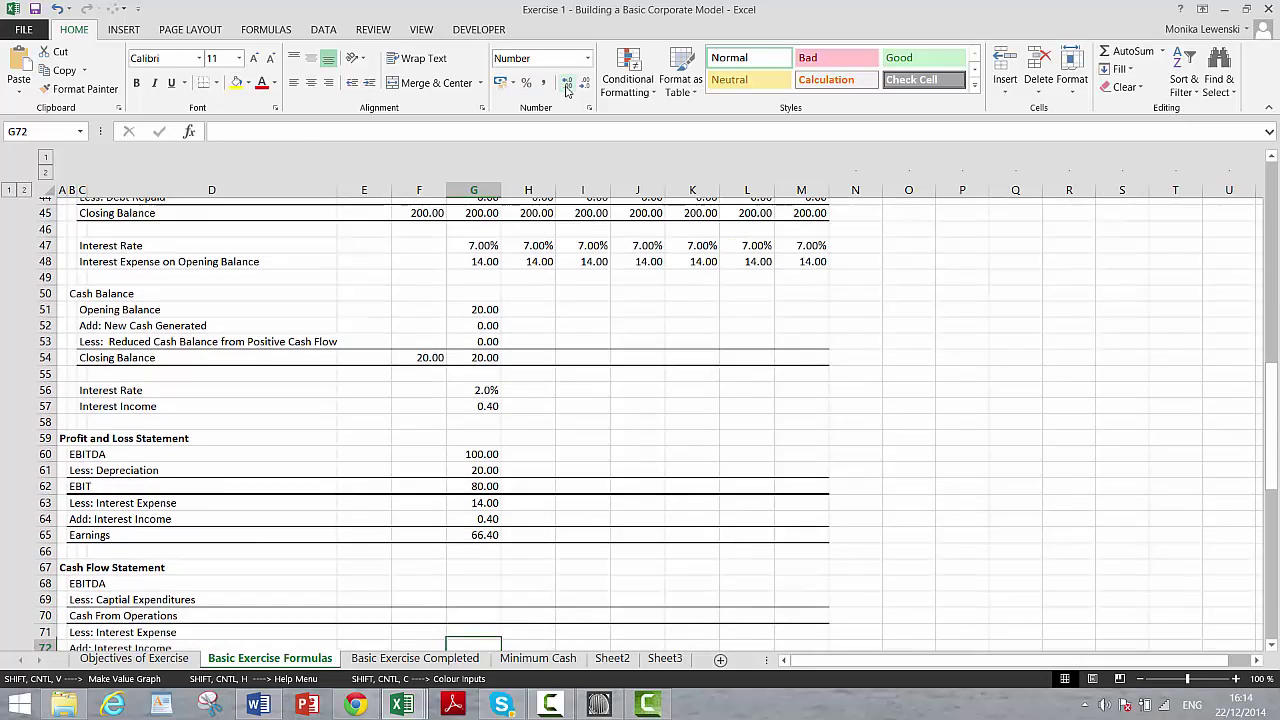
key("Up")
key("Up")
key("Up")
key("Up")
key("Up")
key("Up")
key("Up")
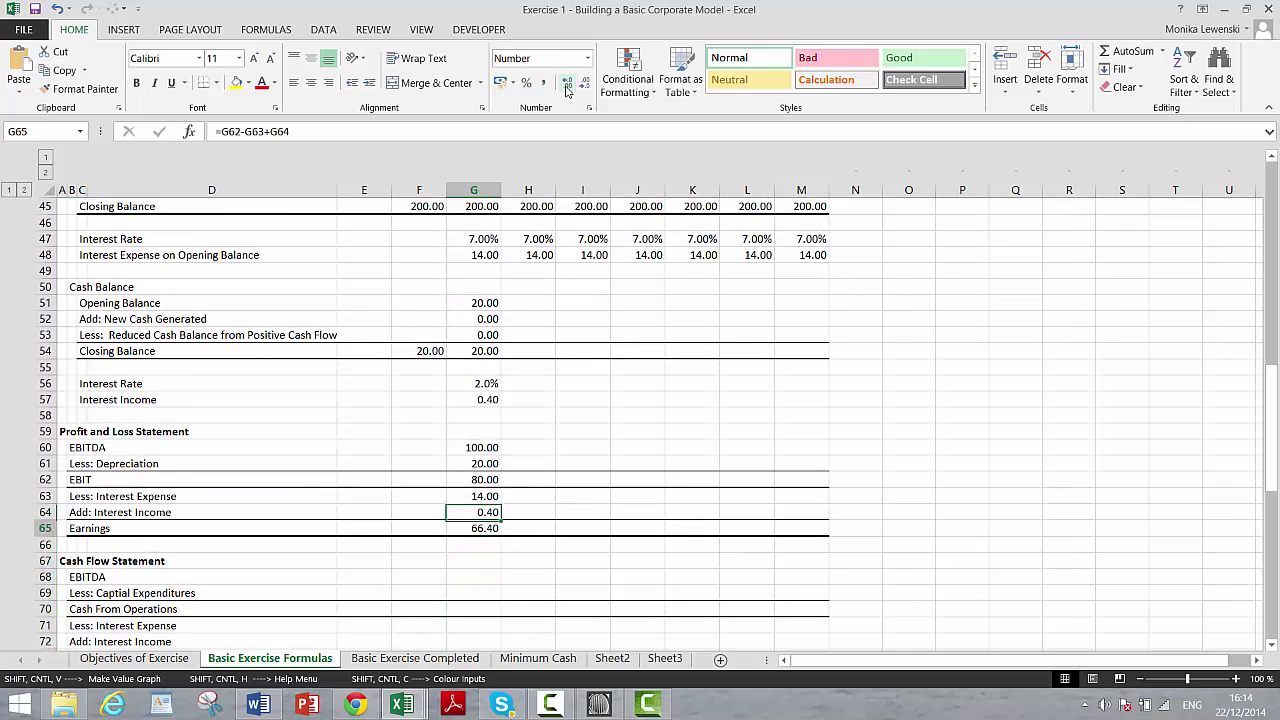
key("Down")
key("Down")
key("Down")
- Link cash flow EBITDA to =G60 (100.00) and capital expenditures to =G20 (20.00)
type("=")
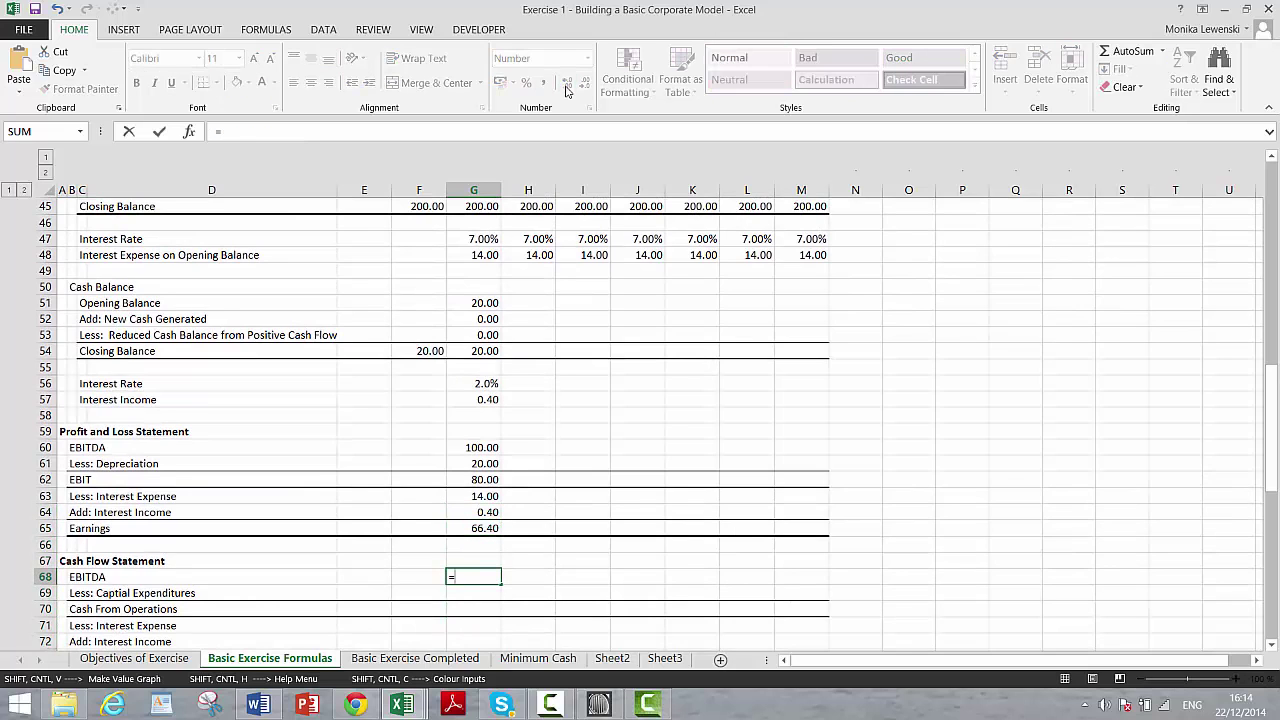
key("Up")
key("Up")
key("Up")
key("Up")
key("Up")
key("Up")
key("Up")
key("Up")
key("Up")
key("Up")
key("Up")
key("Up")
key("Up")
key("Up")
key("Up")
key("Up")
key("Up")
key("Up")
key("Up")
key("Up")
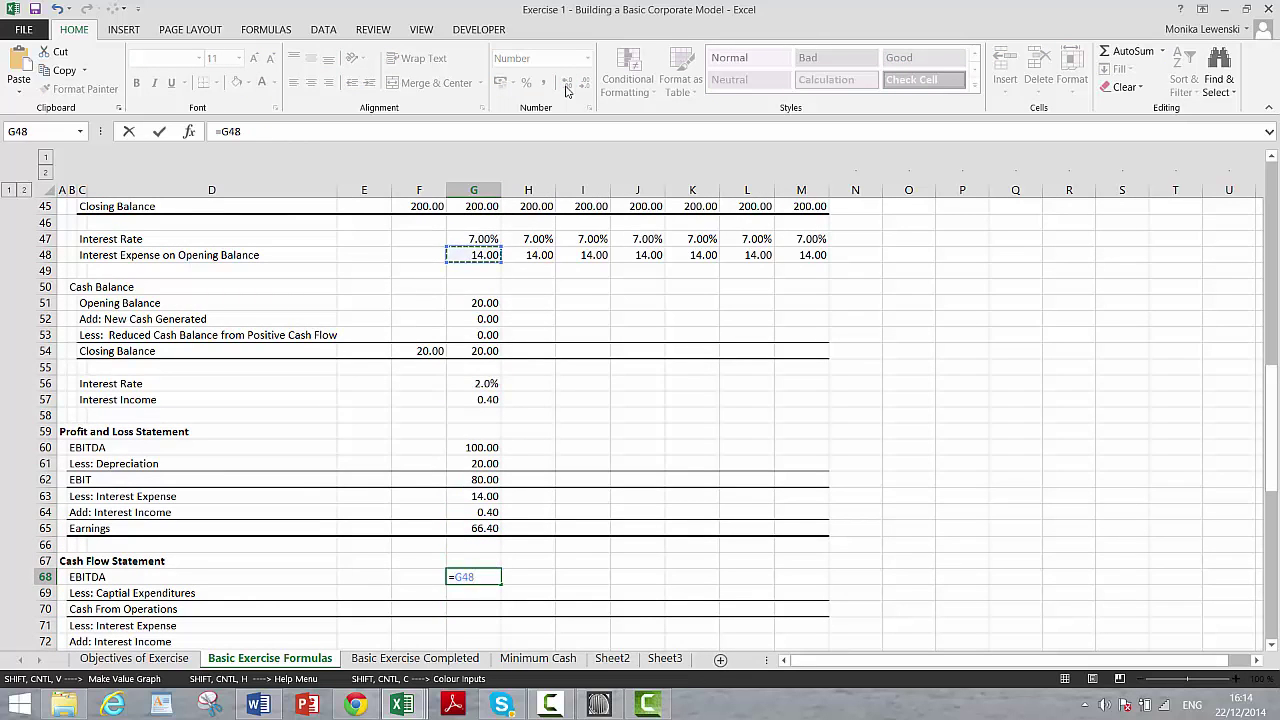
key("Down")
key("Down")
key("Down")
key("Down")
key("Down")
key("Down")
key("Down")
key("Down")
key("Down")
key("Down")
key("Down")
key("Down")
key("Return")
type("=")
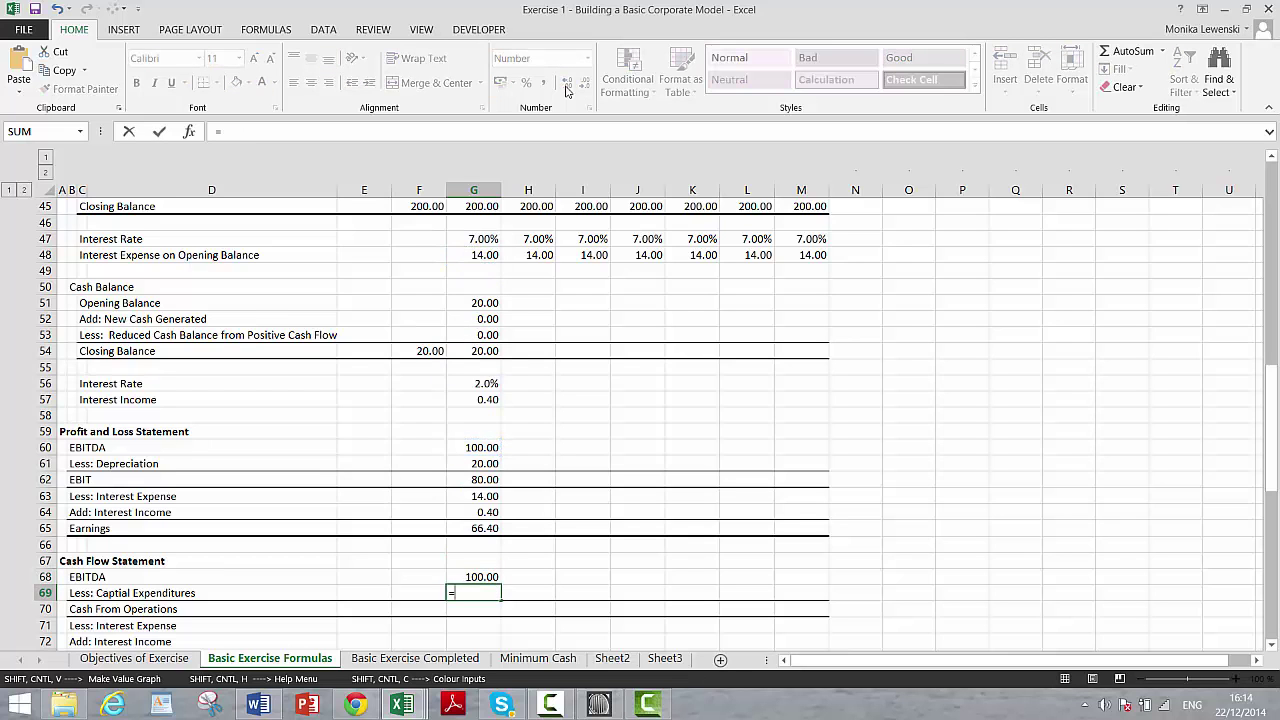
key("Up")
key("Up")
key("Up")
key("Up")
key("Up")
key("Up")
key("Up")
key("Up")
key("Up")
key("Up")
key("Up")
key("Up")
key("Up")
key("Up")
key("Up")
key("Up")
key("Up")
key("Up")
key("Up")
key("Up")
key("Up")
key("Up")
key("Up")
key("Up")
key("Up")
key("Up")
key("Up")
key("Up")
key("Up")
key("Up")
key("Up")
key("Up")
key("Up")
key("Up")
key("Up")
key("Up")
key("Up")
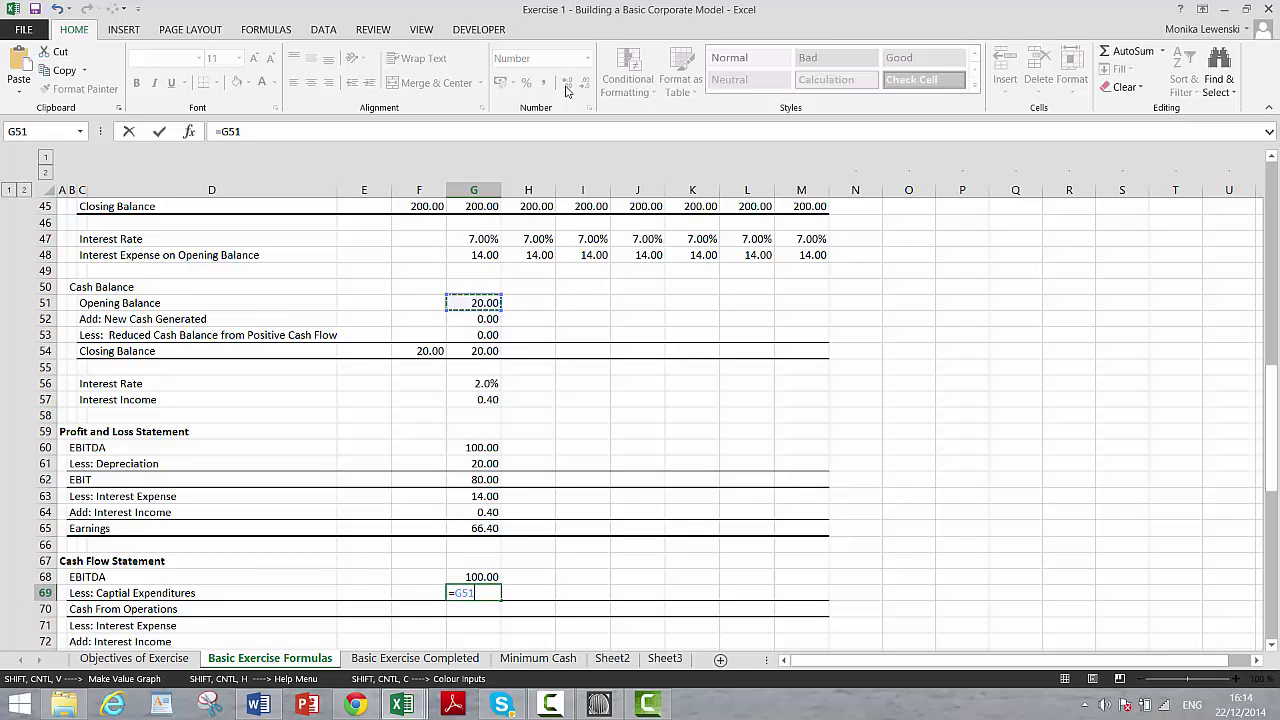
key("Up")
key("Up")
key("Up")
key("Up")
key("Up")
key("Up")
key("Up")
key("Up")
key("Up")
key("Up")
key("Up")
key("Up")
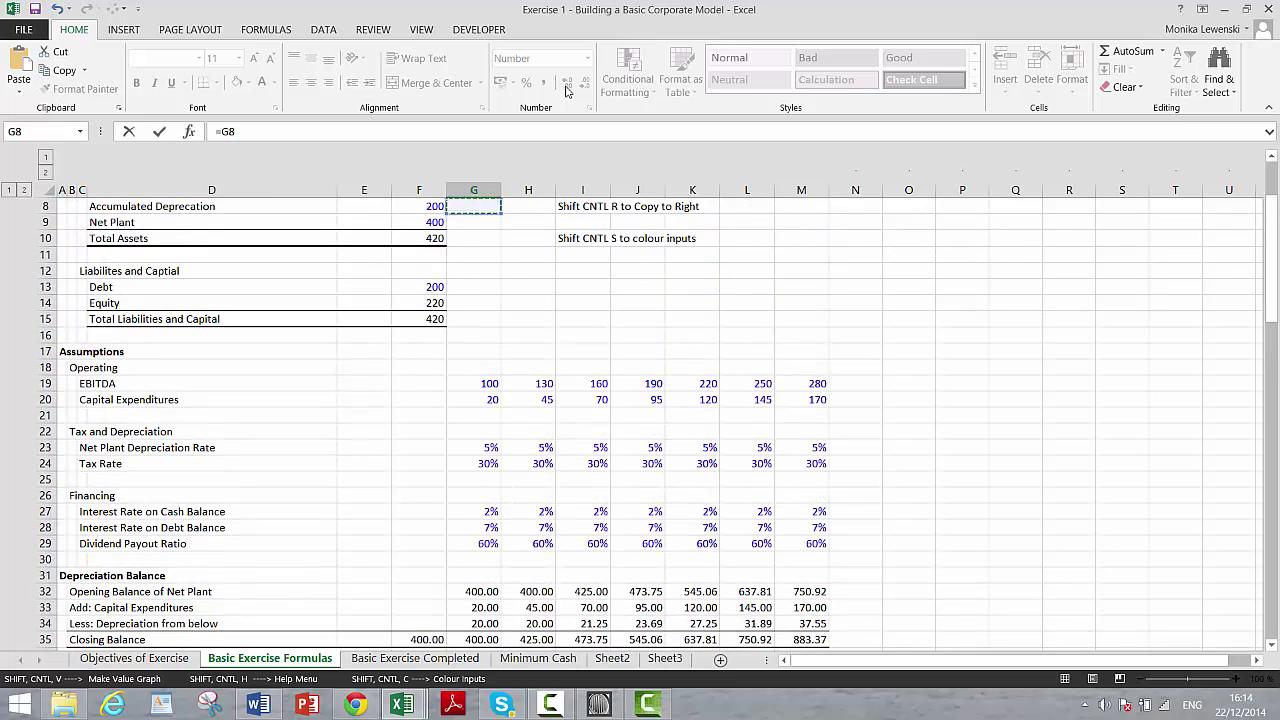
key("Down")
key("Down")
key("Down")
key("Down")
key("Down")
key("Down")
key("Down")
key("Down")
key("Down")
key("Down")
key("Down")
key("Down")
key("Return")
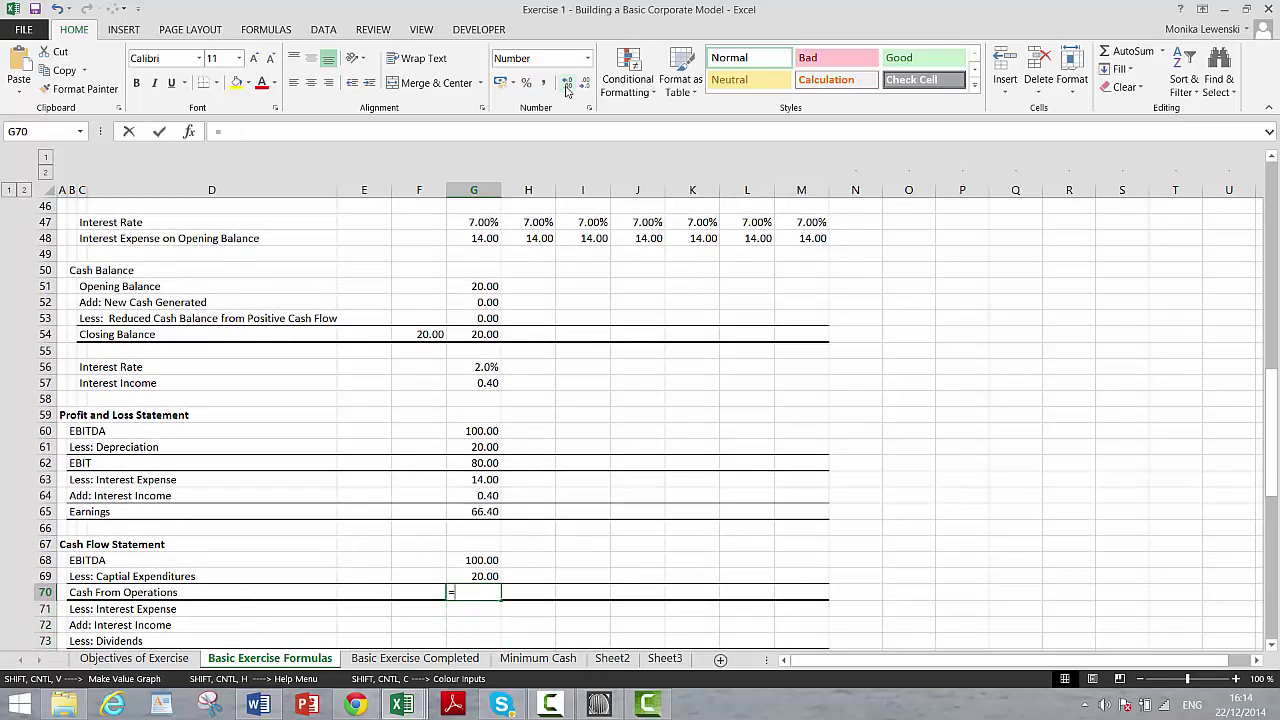
- Compute Cash From Operations as =G68-G69, giving 80.00
type("=")
key("Up")
key("Up")
type("-")
key("Up")
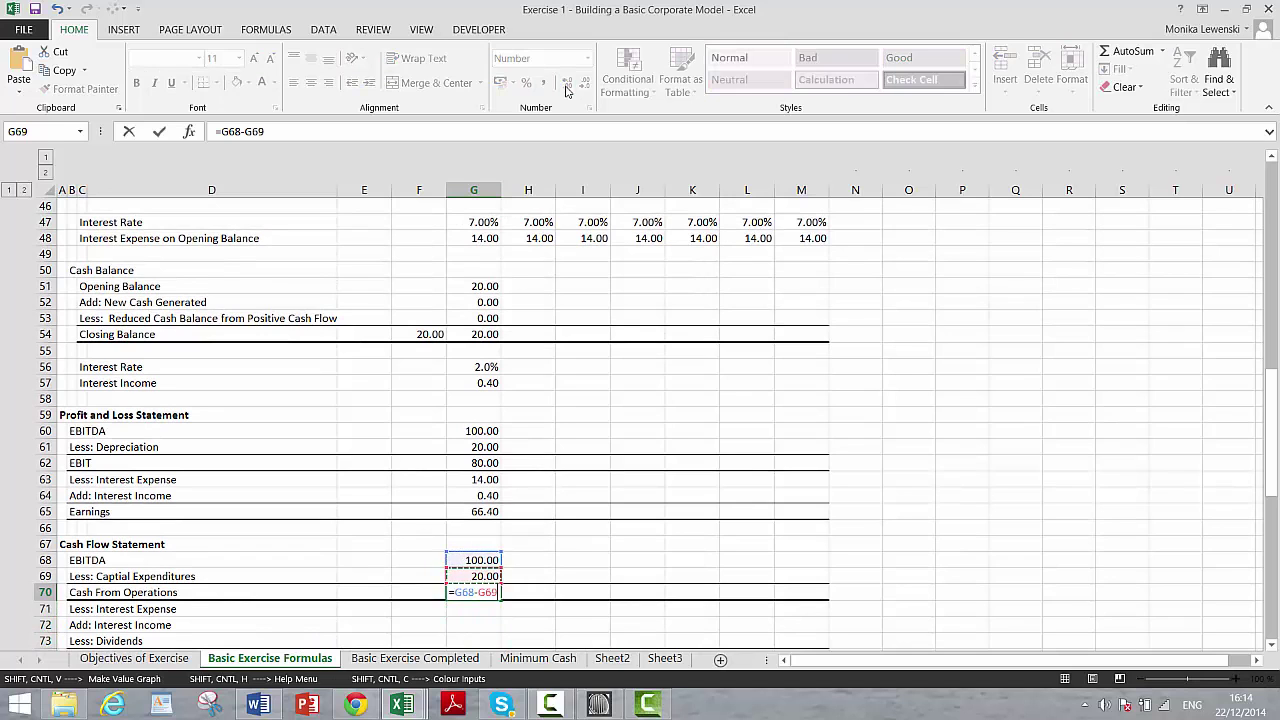
key("Return")
key("Down")
key("Down")
- Link G71 to Interest Expense =G63 and G72 to Interest Income =G64
key("Up")
key("Up")
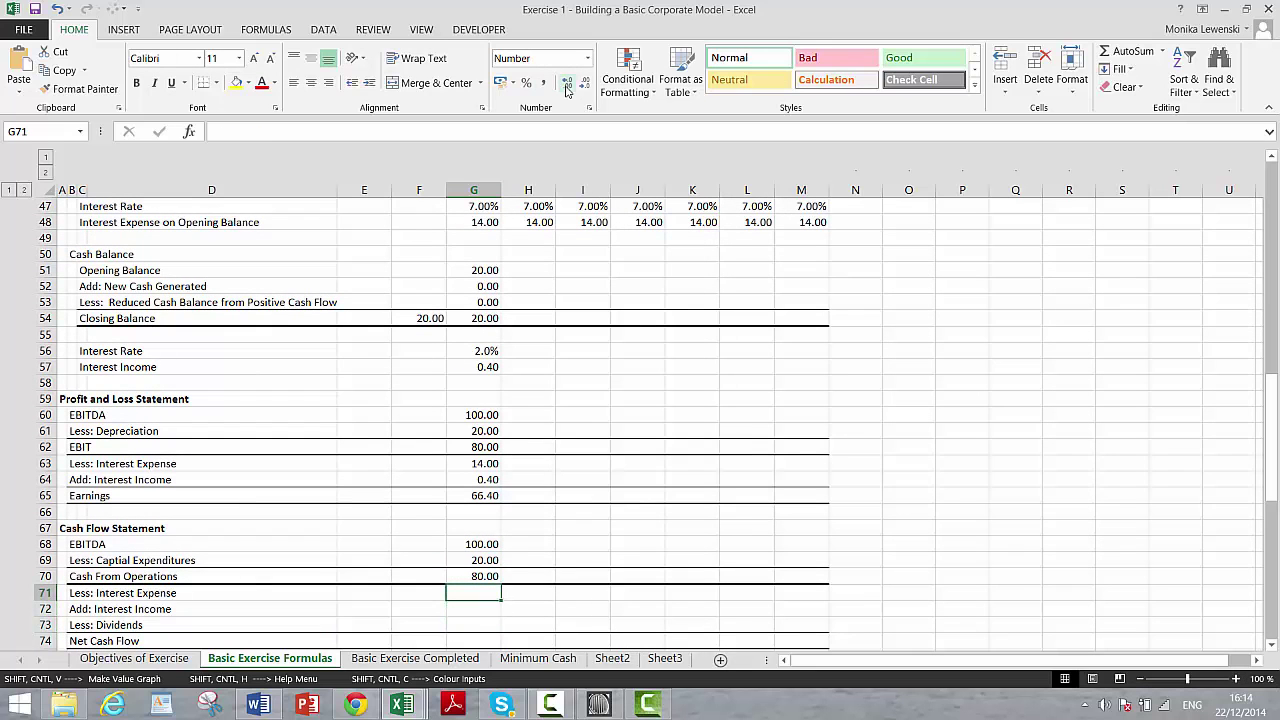
type("=")
key("Up")
key("Up")
key("Up")
key("Up")
key("Up")
key("Up")
key("Up")
key("Up")
key("Up")
key("Up")
key("Up")
key("Up")
key("Up")
key("Up")
key("Up")
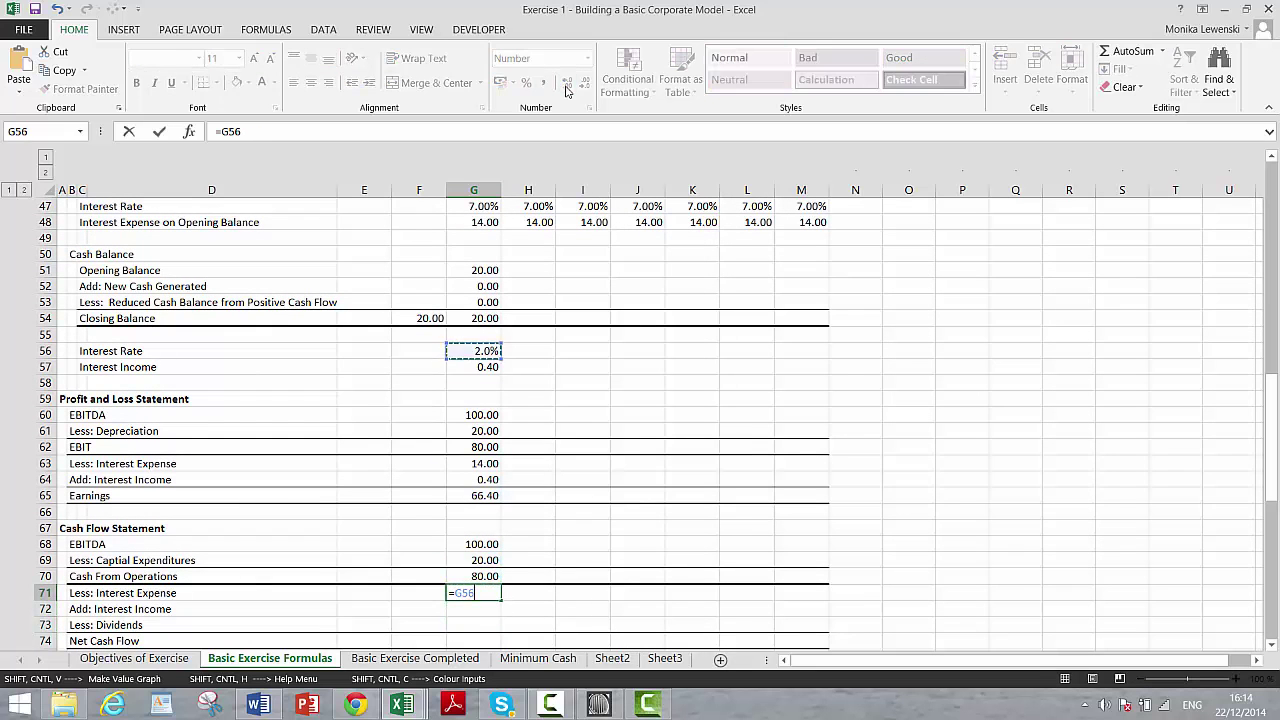
key("Up")
key("Up")
key("Up")
key("Up")
key("Up")
key("Down")
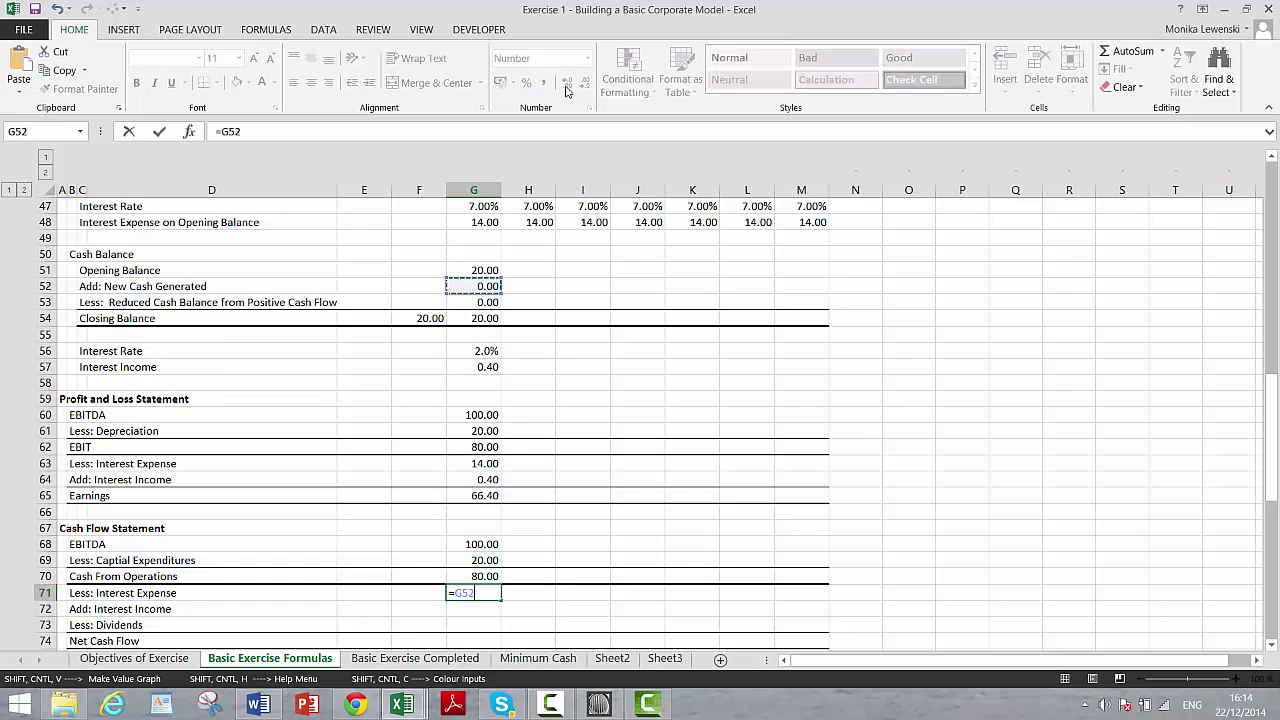
key("Down")
key("Down")
key("Down")
key("Down")
key("Down")
key("Down")
key("Down")
key("Down")
key("Down")
key("Down")
key("Down")
key("Down")
key("Down")
key("Up")
key("Up")
key("Return")
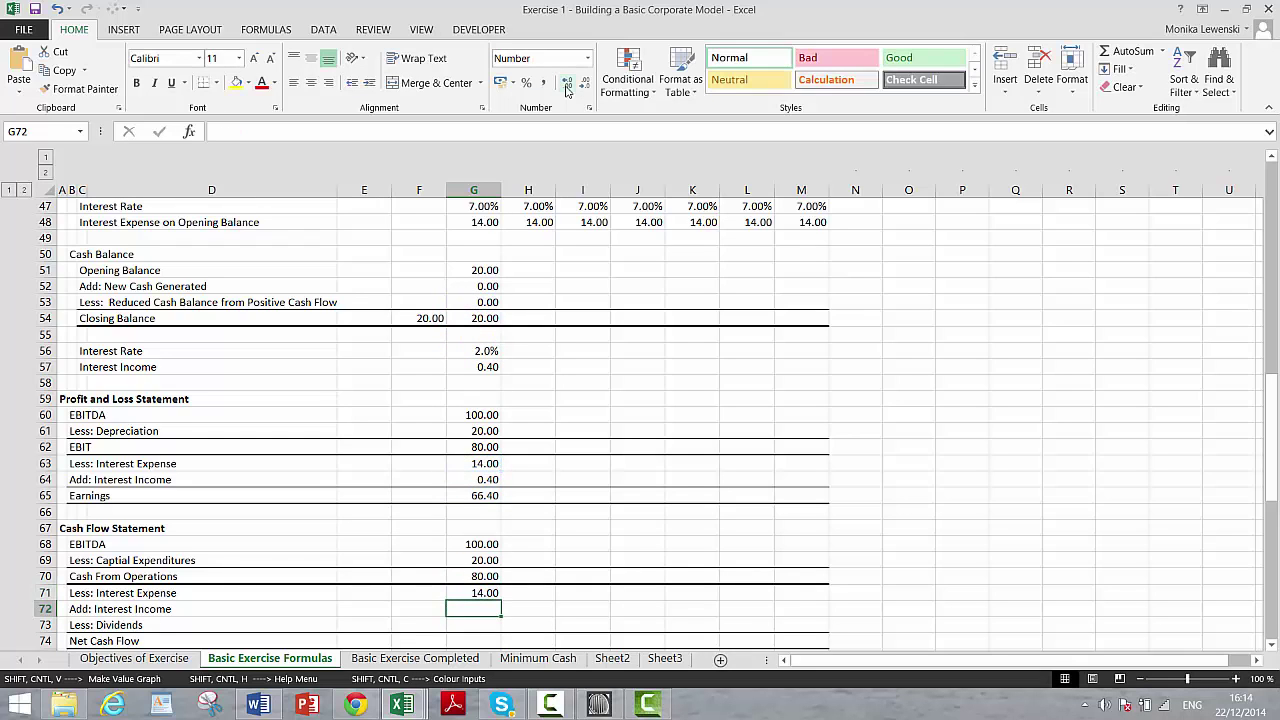
type("=")
key("Up")
key("Up")
key("Up")
key("Up")
key("Up")
key("Up")
key("Up")
key("Up")
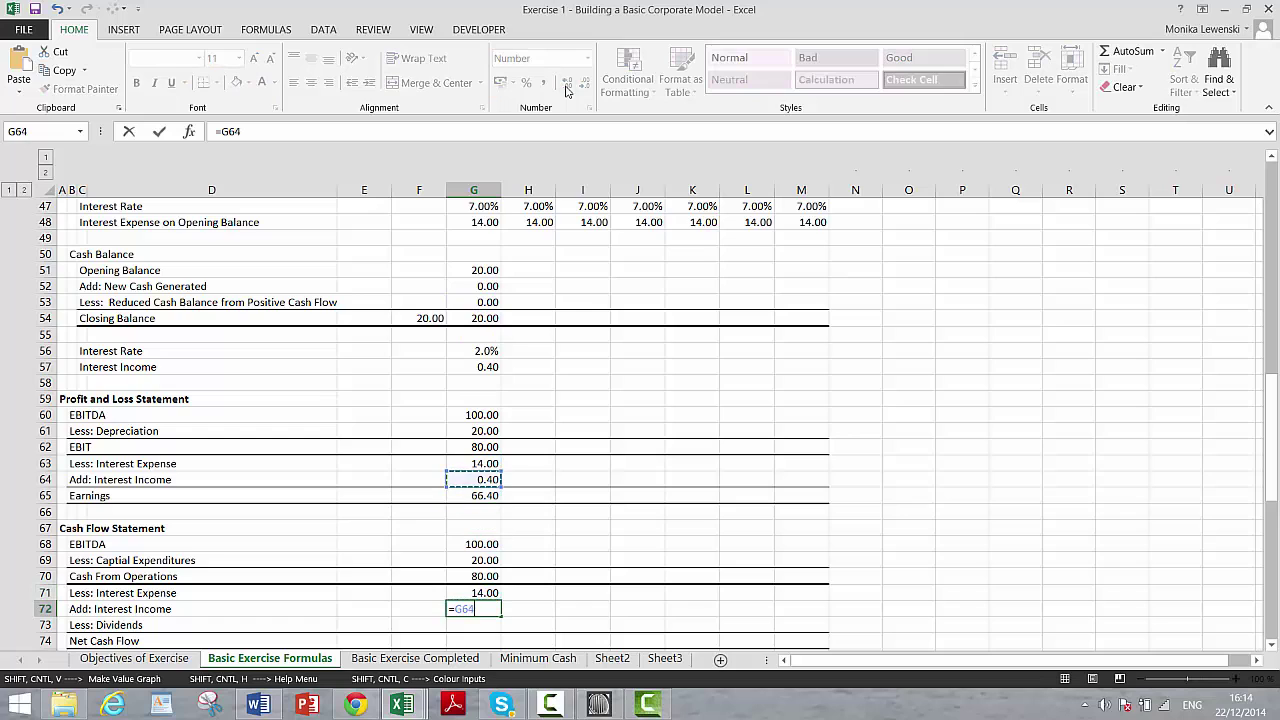
key("Return")
- Set Dividends in G73 to =G65*G29, giving 39.84
type("=")
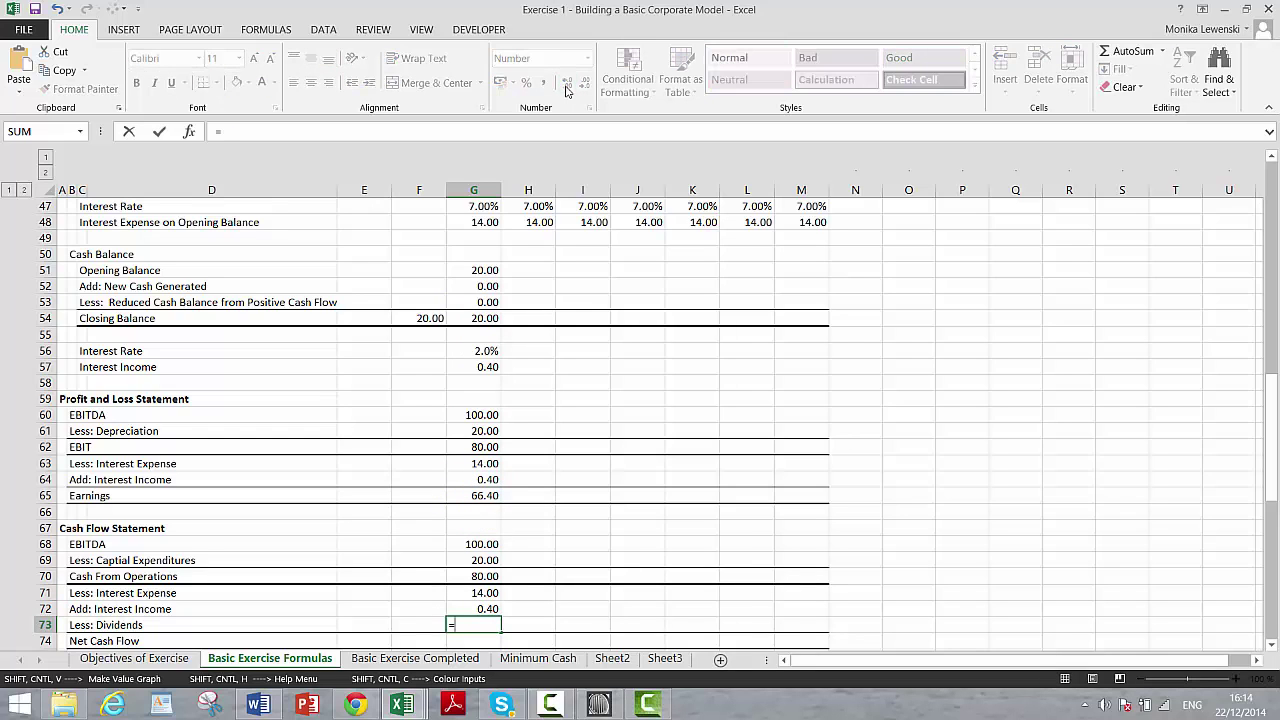
key("Up")
key("Up")
key("Up")
key("Up")
key("Up")
key("Up")
key("Up")
key("Up")
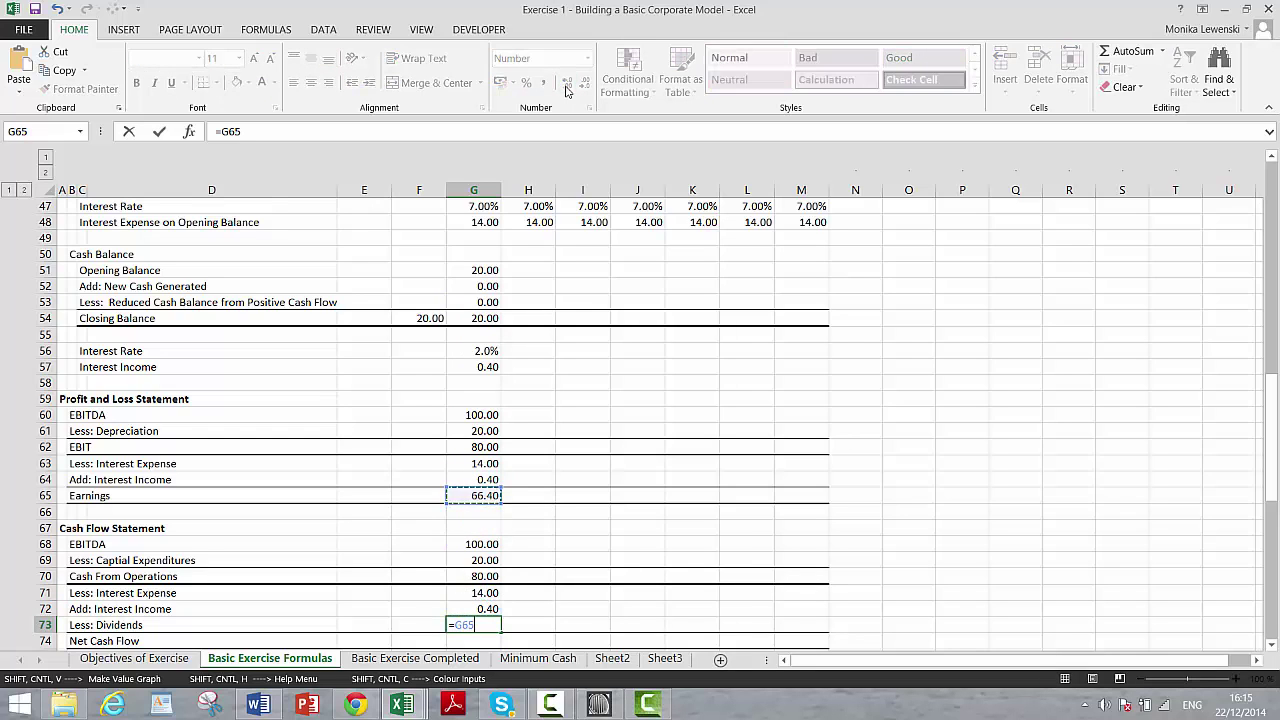
type("*")
key("Up")
key("Up")
key("Up")
key("Up")
key("Up")
key("Up")
key("Up")
key("Up")
key("Up")
key("Up")
key("Up")
key("Up")
key("Up")
key("Up")
key("Up")
key("Up")
key("Up")
key("Up")
key("Up")
key("Up")
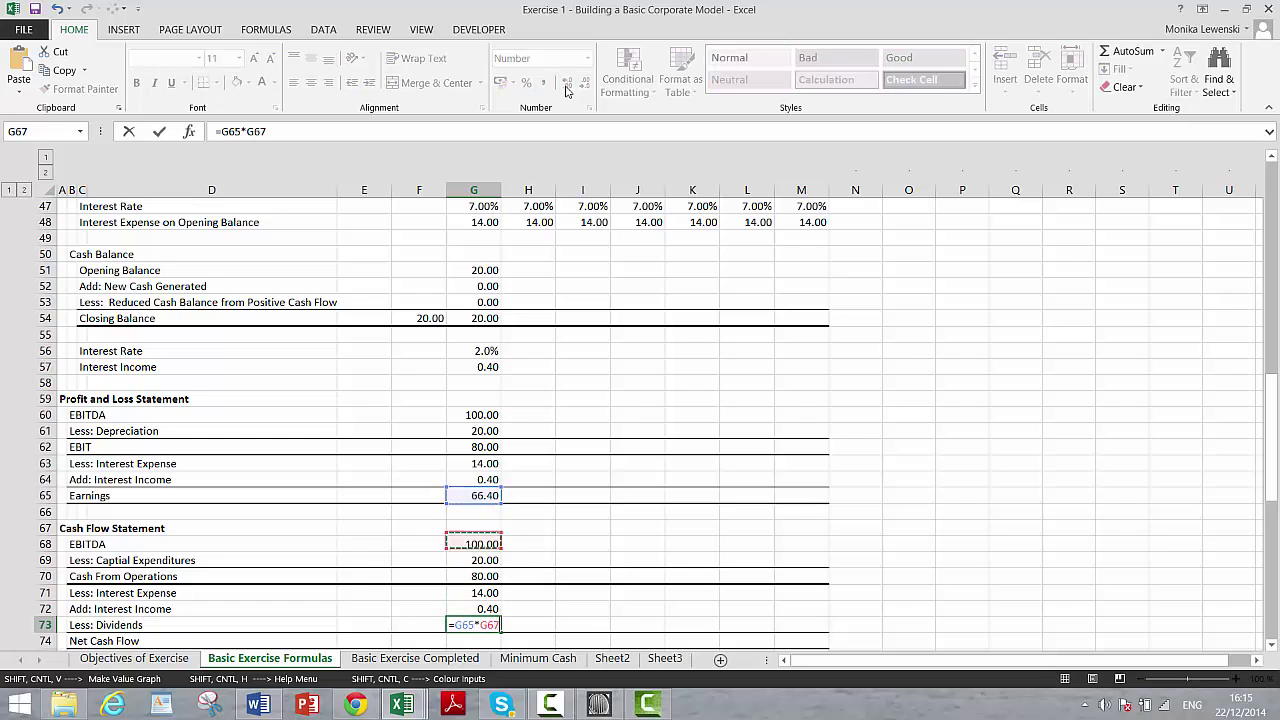
key("Up")
key("Up")
key("Up")
key("Up")
key("Up")
key("Up")
key("Up")
key("Up")
key("Up")
key("Up")
key("Up")
key("Up")
key("Up")
key("Up")
key("Up")
key("Up")
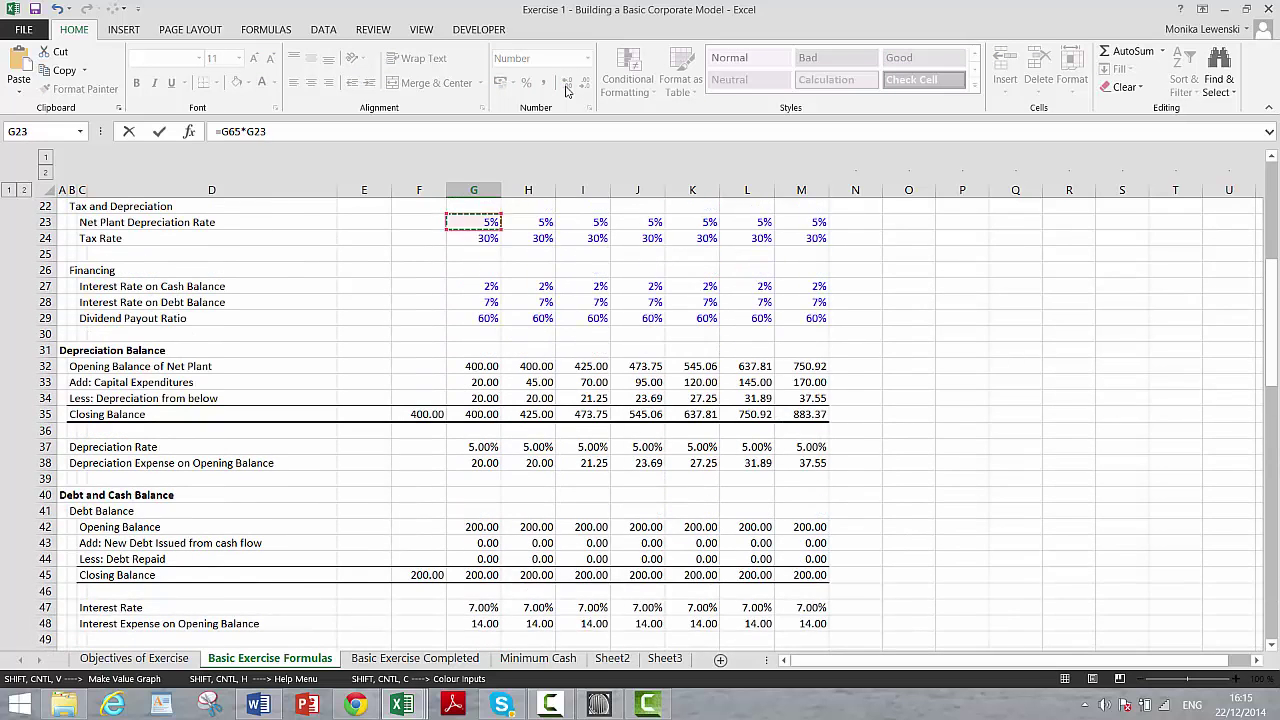
key("Down")
key("Down")
key("Down")
key("Down")
key("Down")
key("Down")
key("Return")
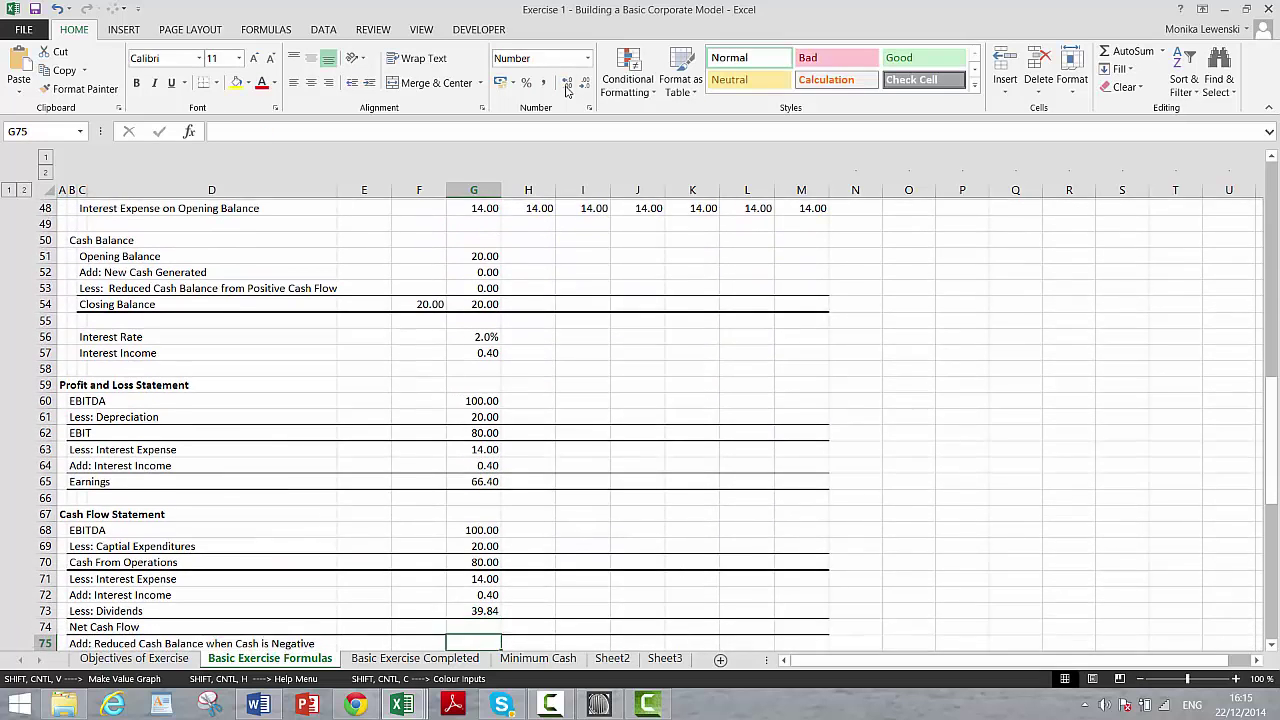
key("Up")
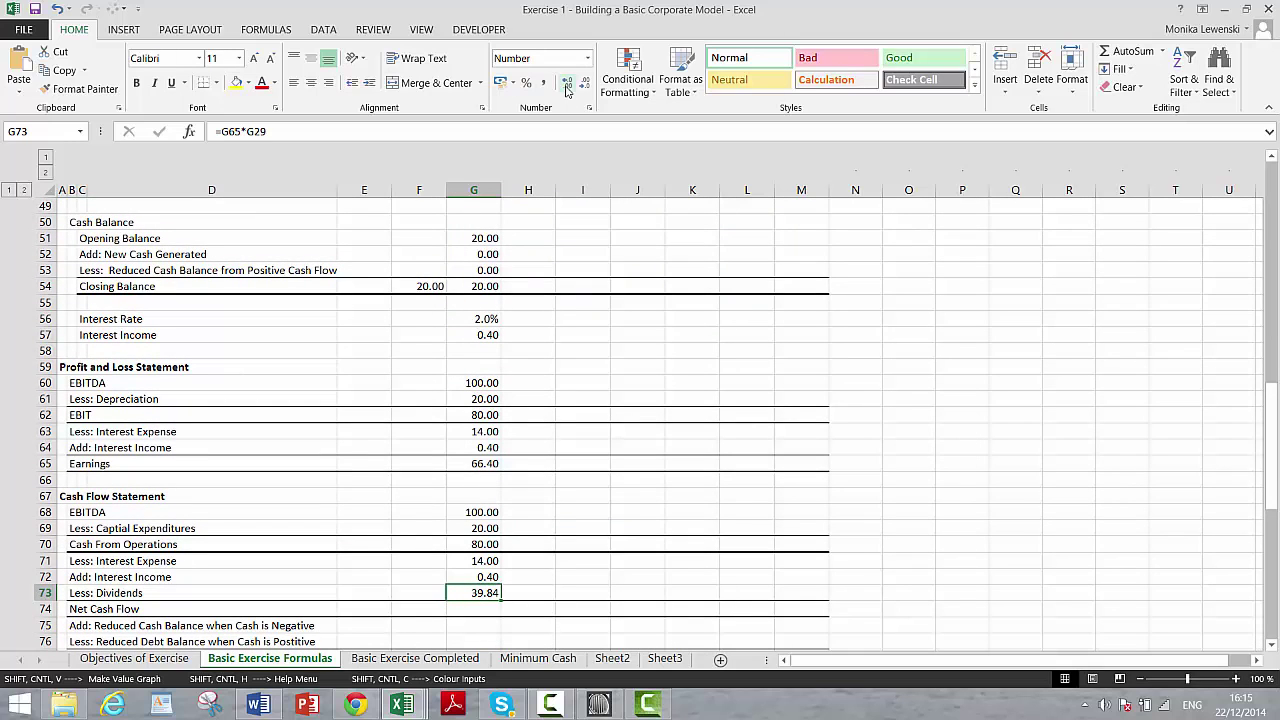
key("F2")
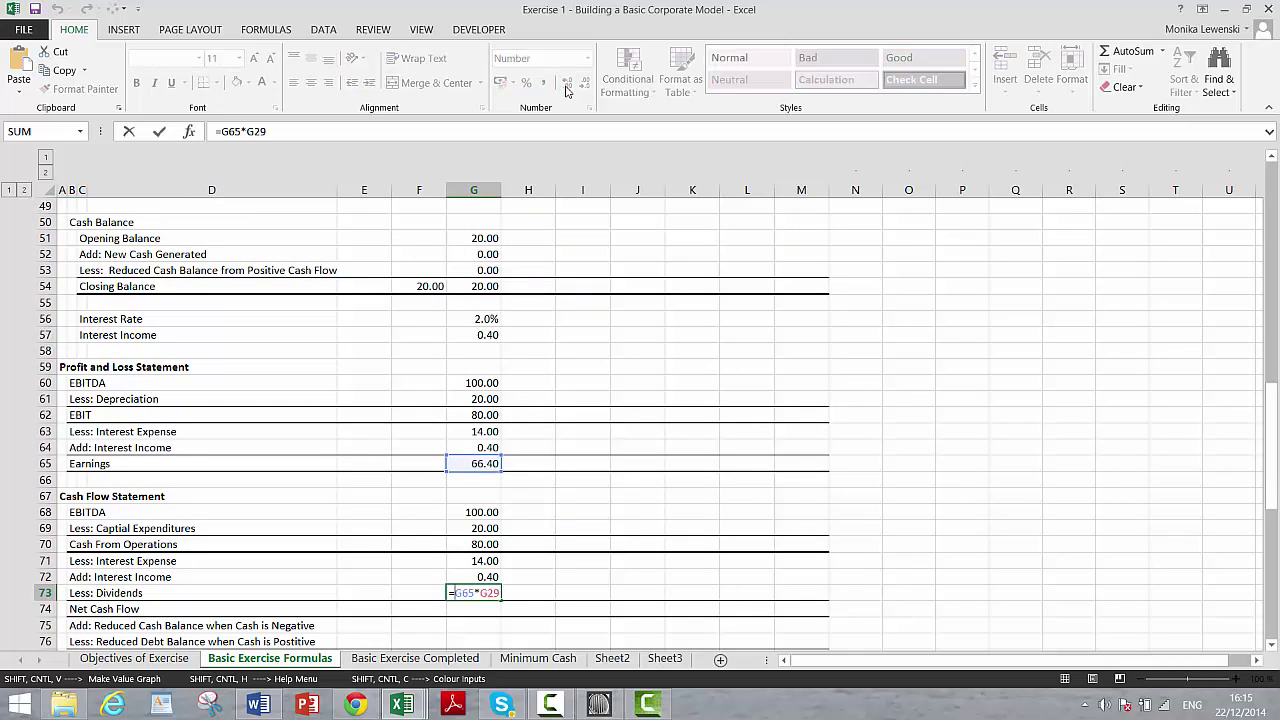
- Floor Dividends with =MAX(G65*G29;0) and set Net Cash Flow G74 to =G70-G71+G72-G73 (26.56)
type("max(")
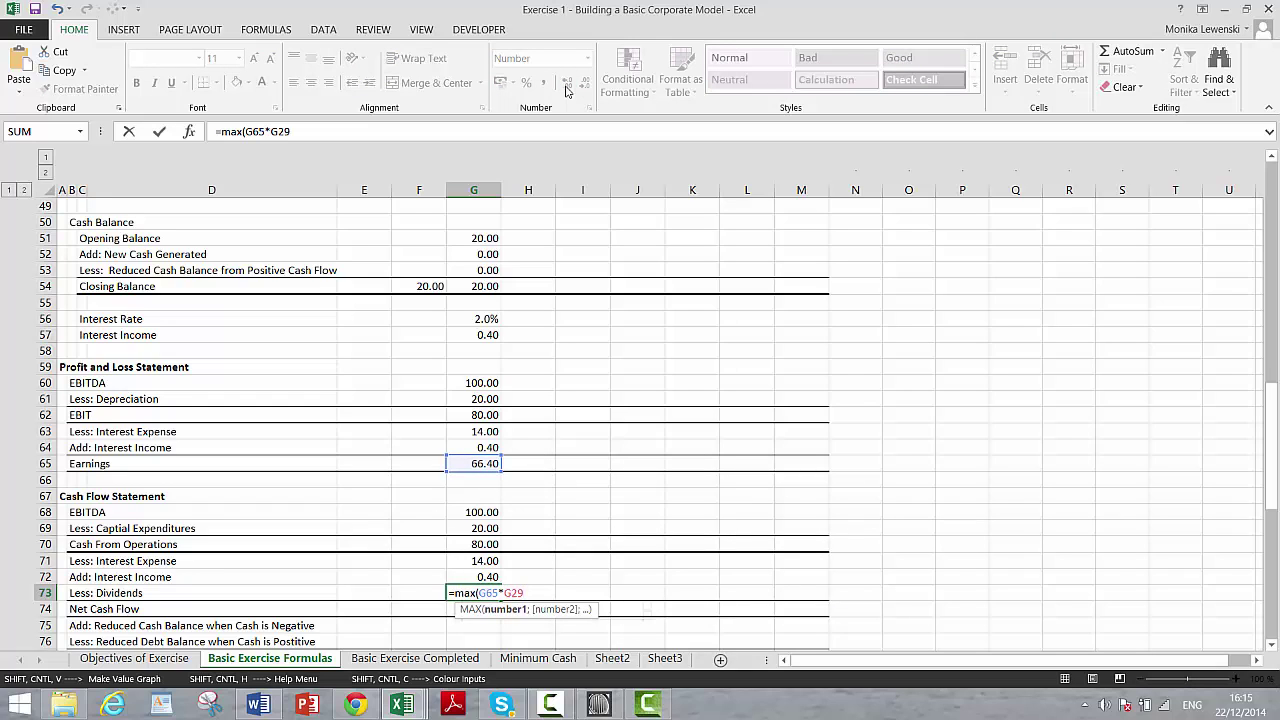
type(";0")
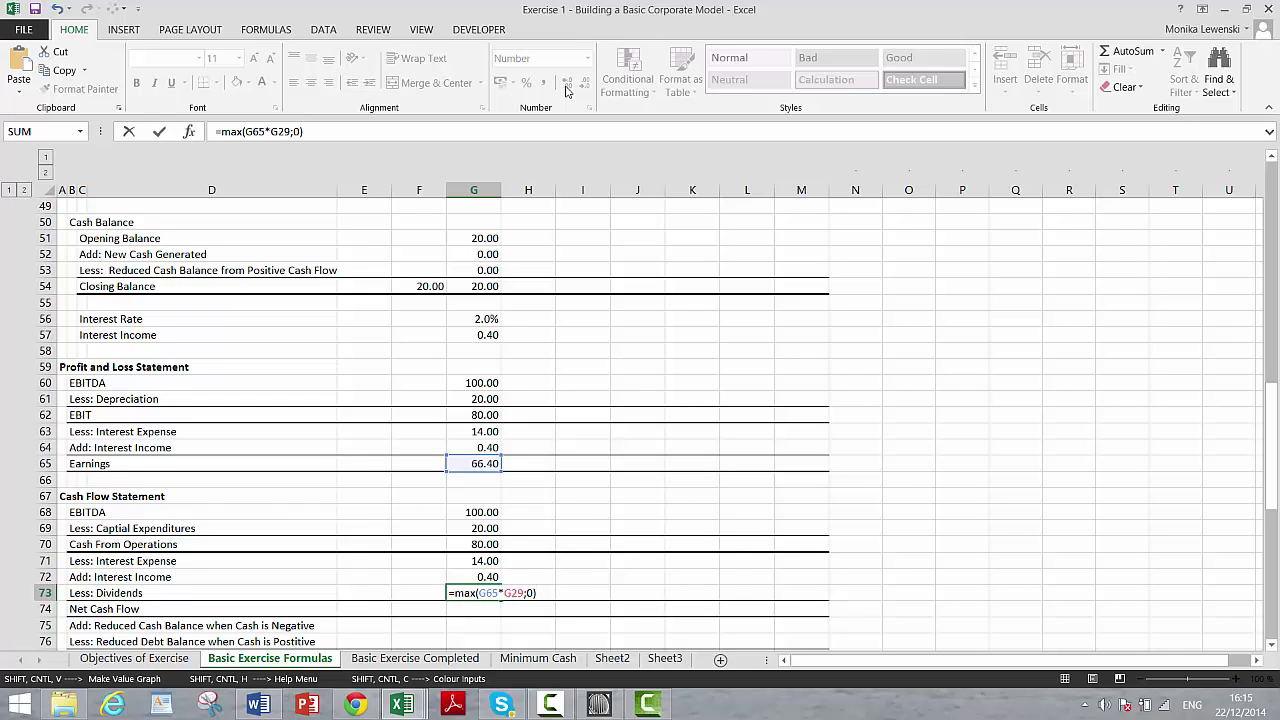
key("Return")
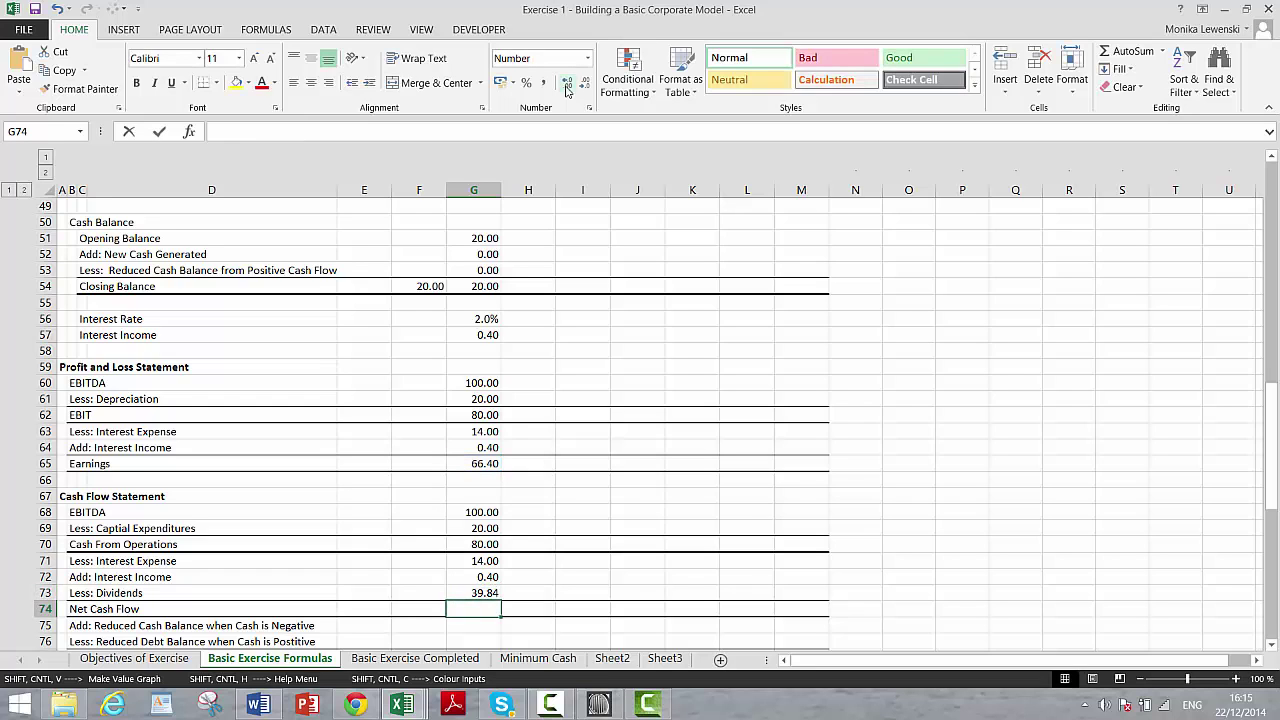
type("=")
key("Up")
key("Up")
key("Up")
key("Up")
key("Up")
key("Down")
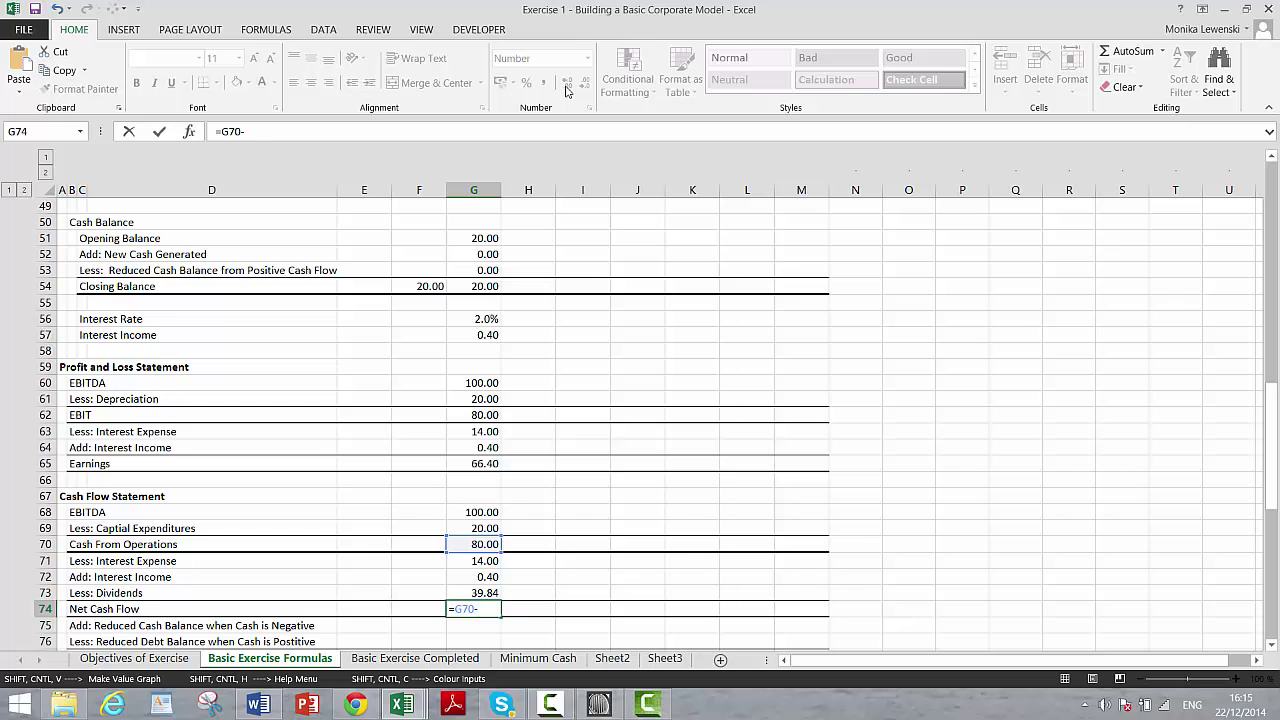
key("Up")
key("Up")
key("Up")
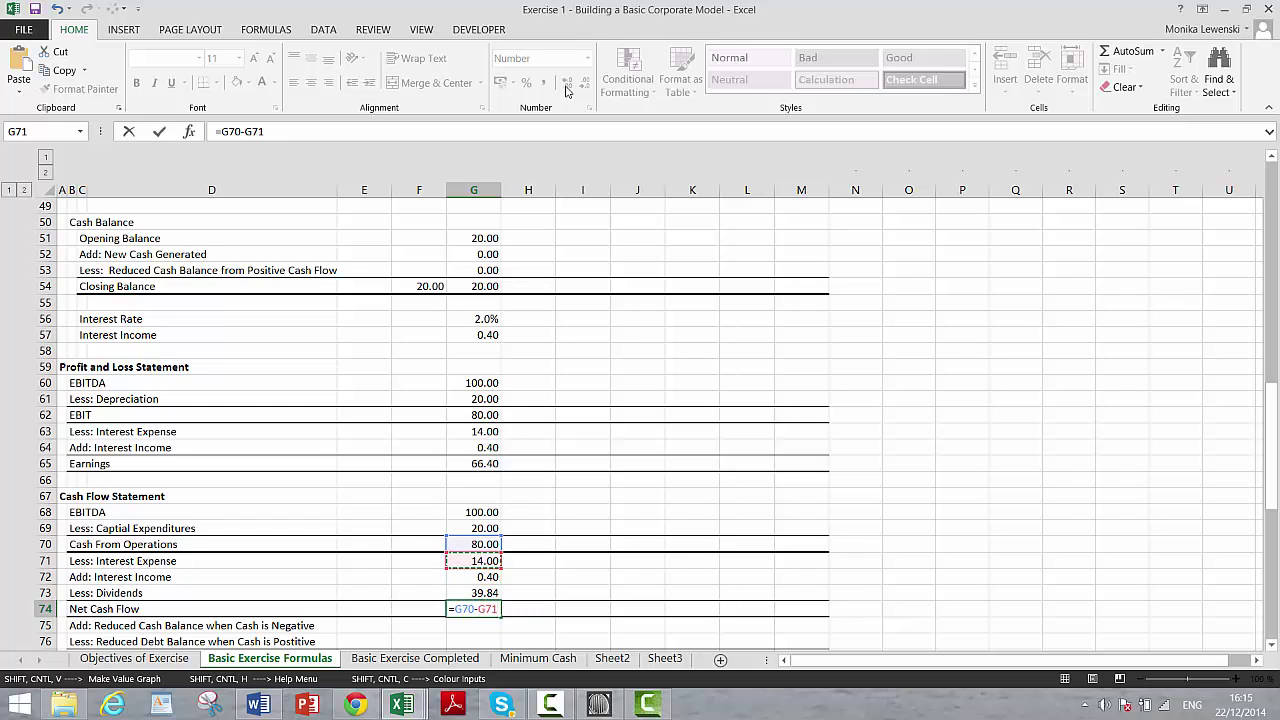
key("Up")
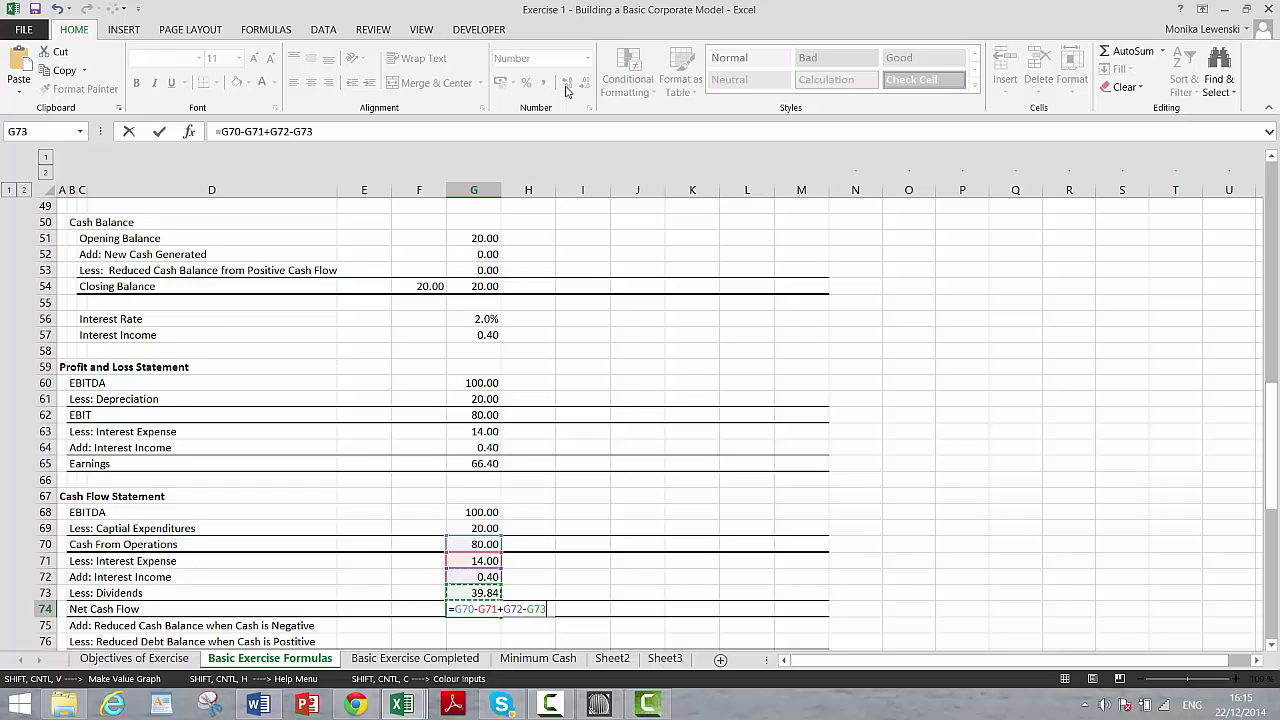
key("Return")
key("Return")
key("Return")
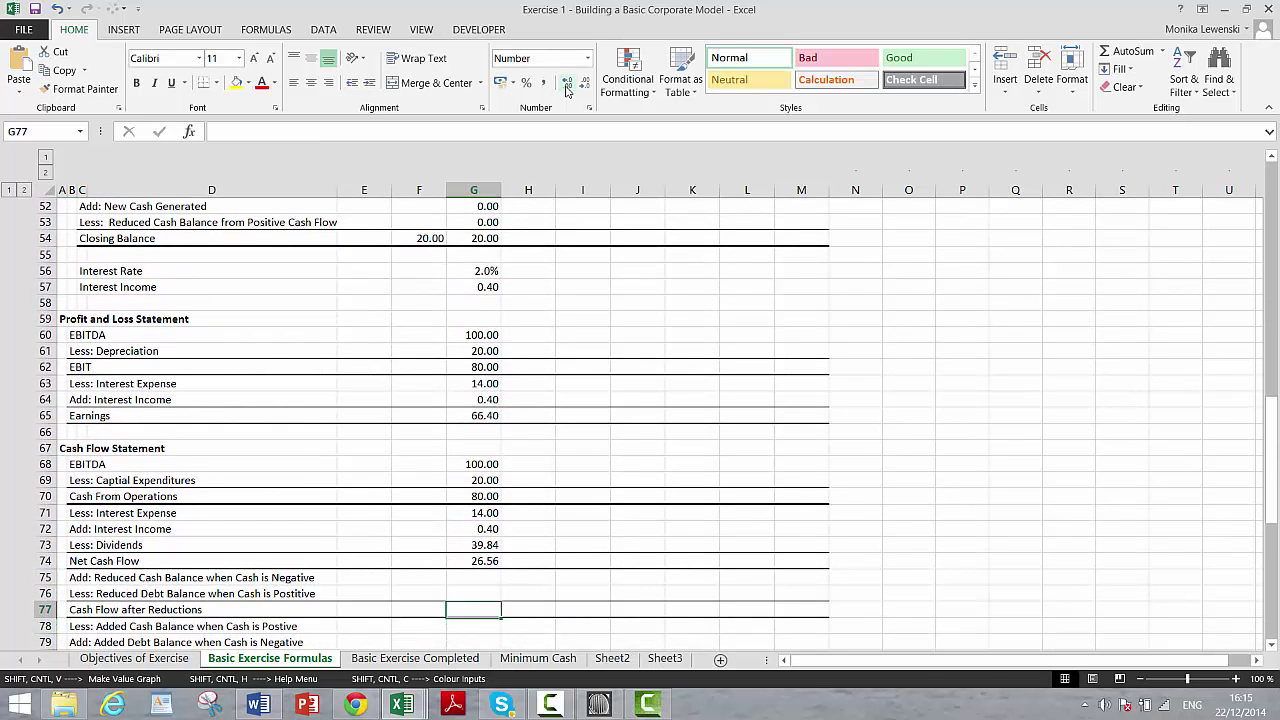
- Navigate from G74 down to the reduced debt balance cell
key("Up")
key("Up")
key("Left")
key("Left")
key("Right")
key("Right")
key("Left")
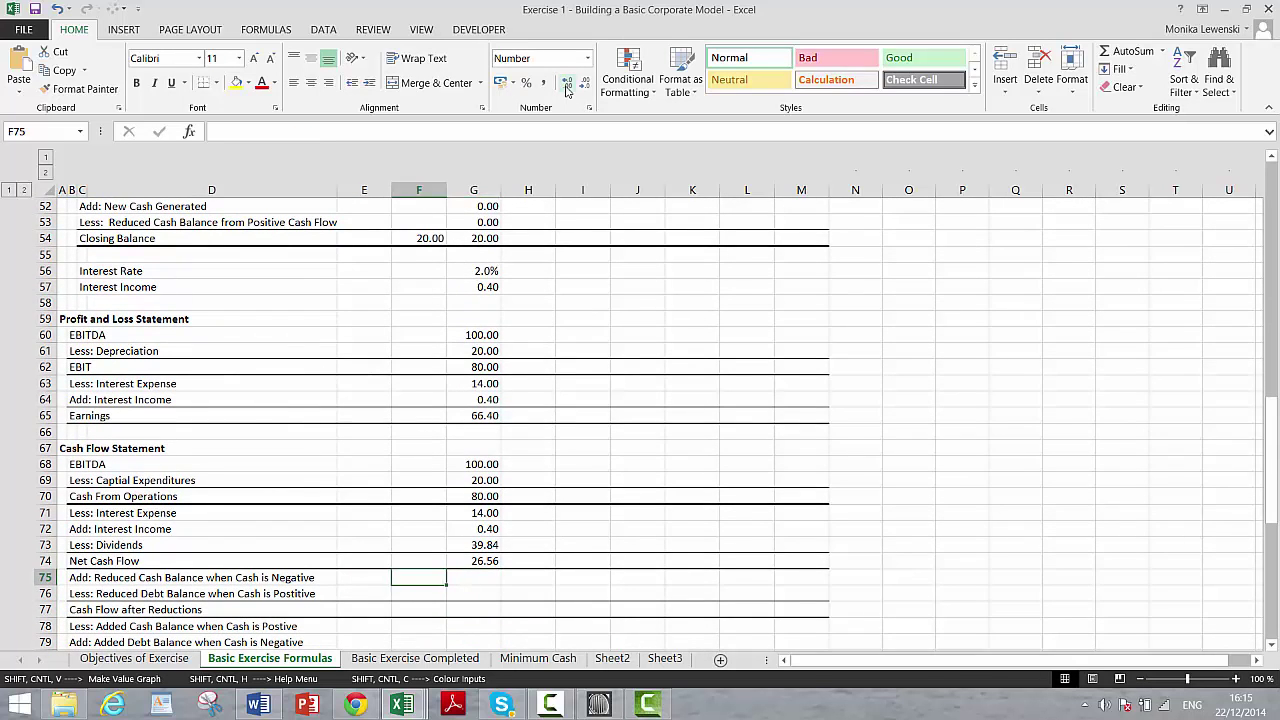
key("Left")
key("Left")
key("Right")
key("Right")
key("Down")
- Set the reduced debt balance in G76 to =MAX(G74,0), showing 26.56
key("Right")
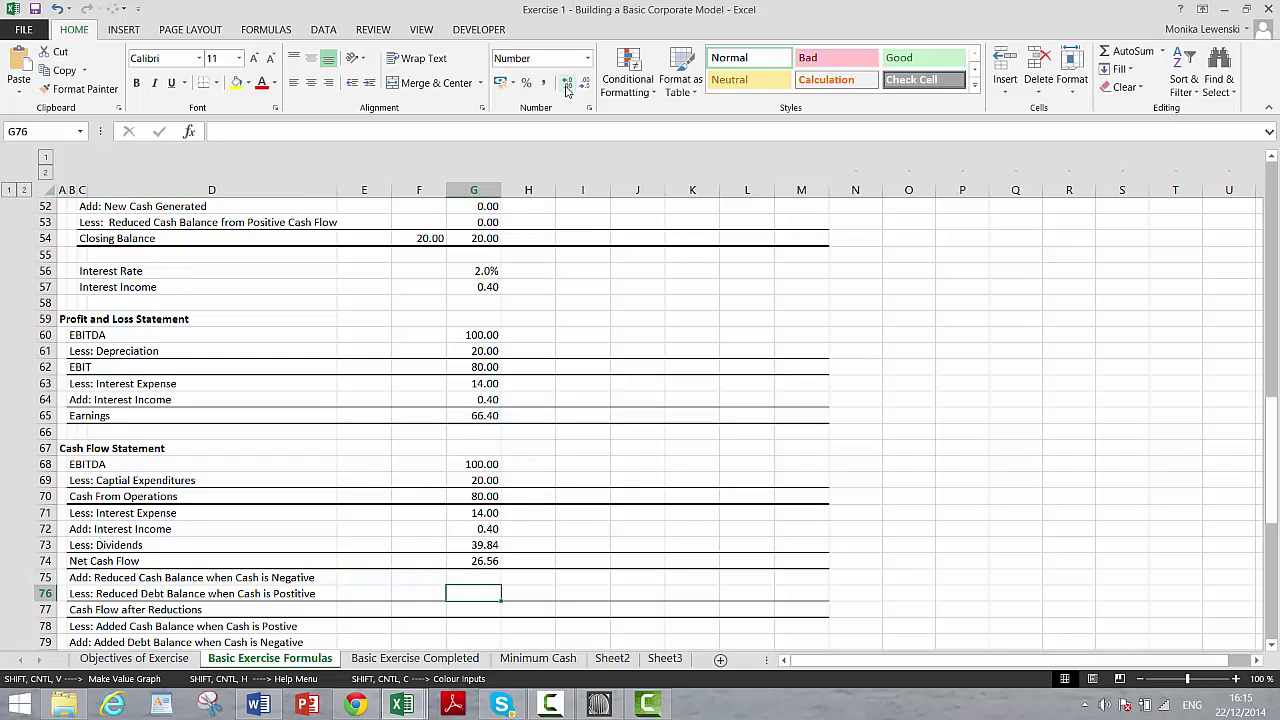
key("Up")
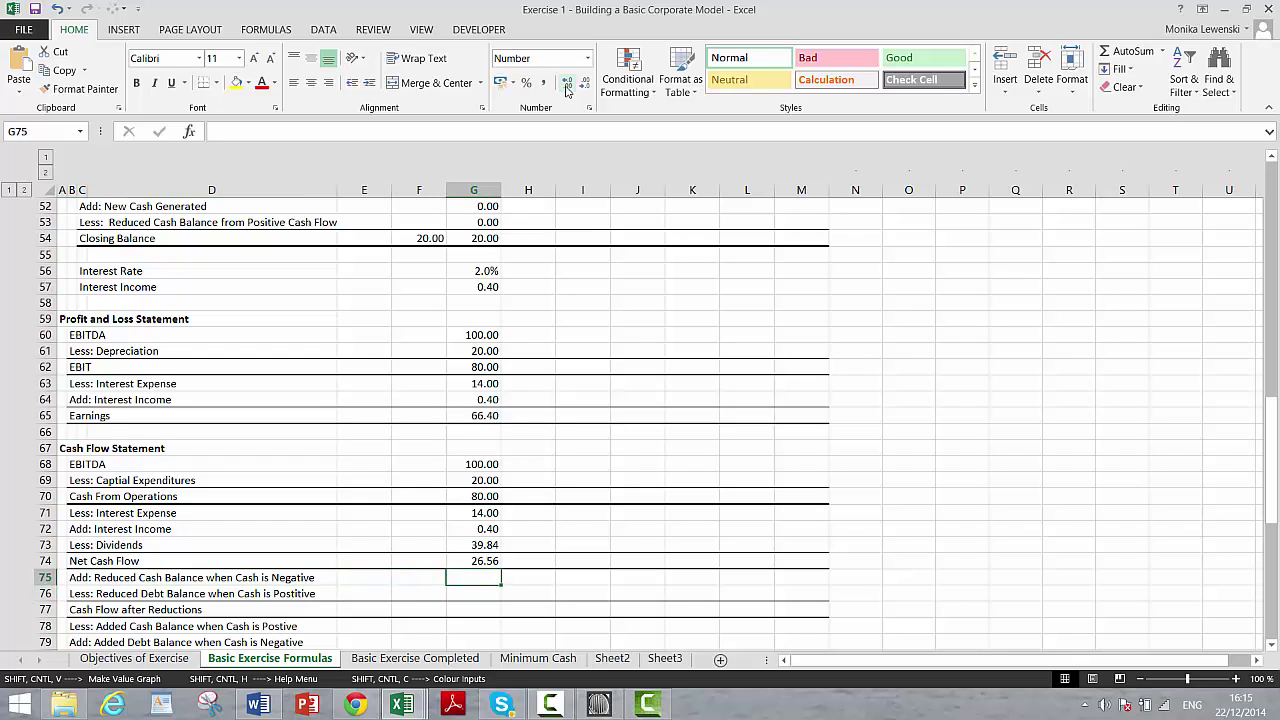
key("Down")
type("=max(")
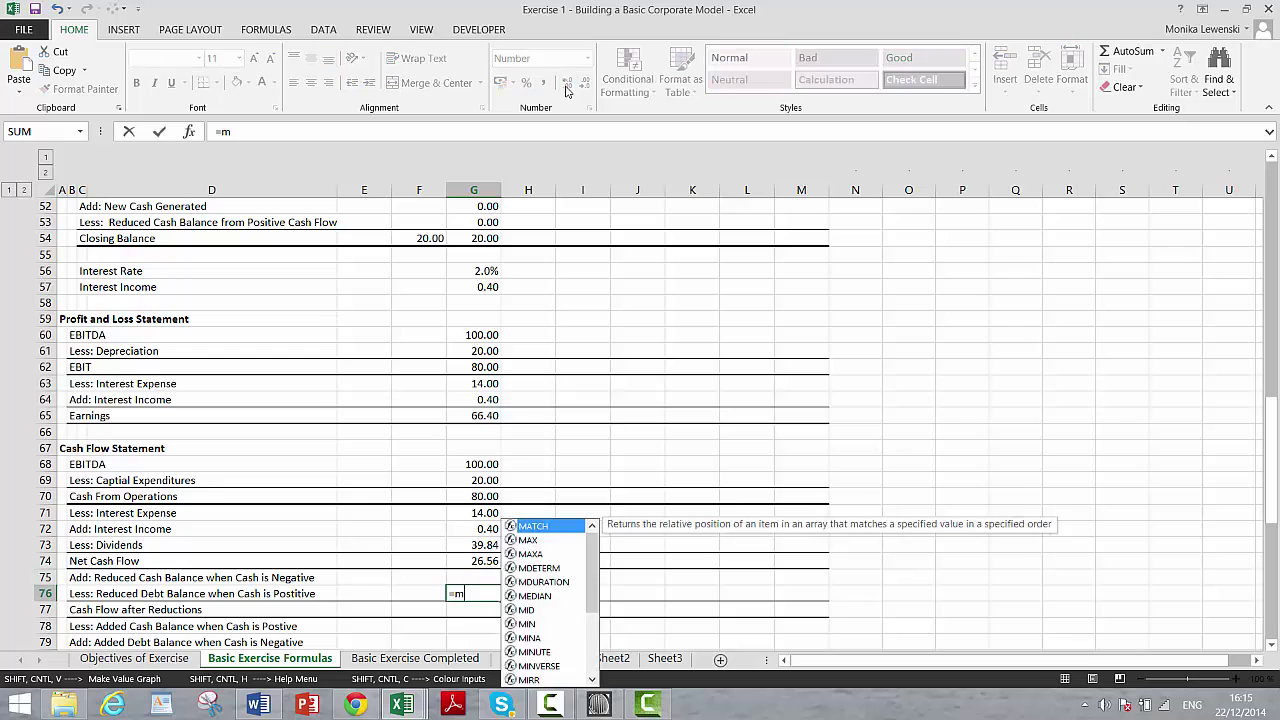
key("Up")
key("Up")
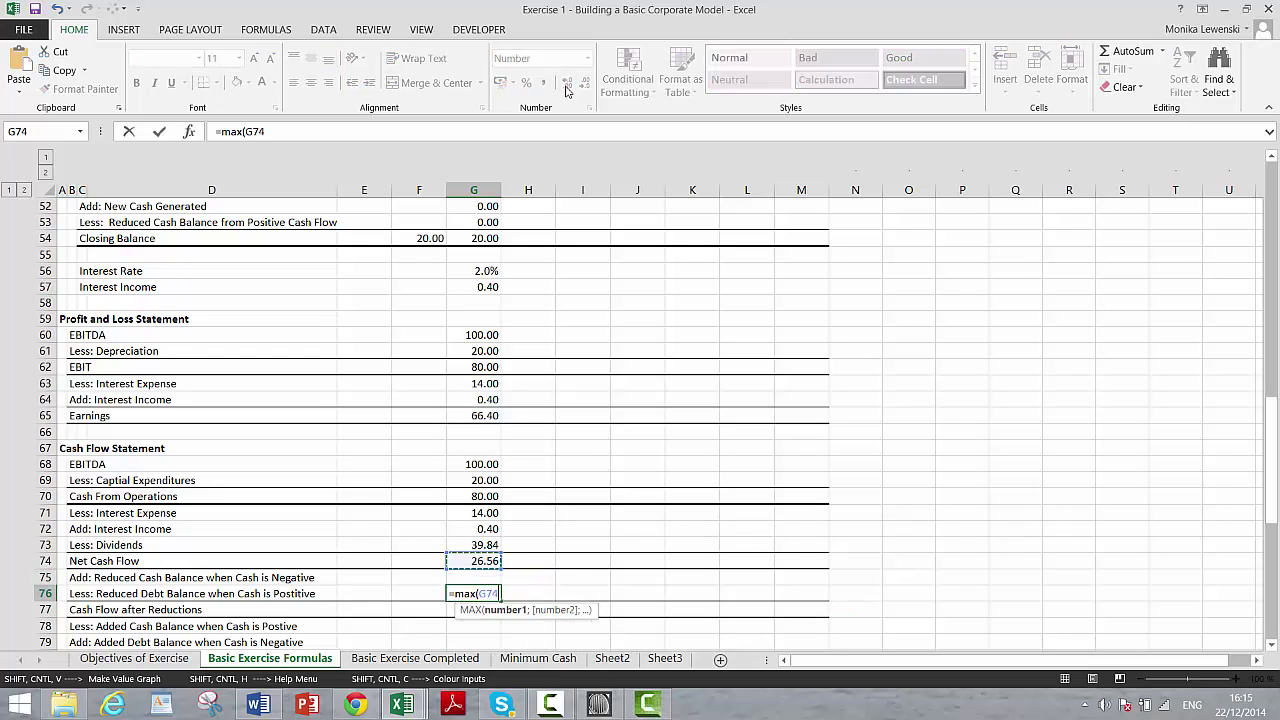
type(",0)")
key("Return")
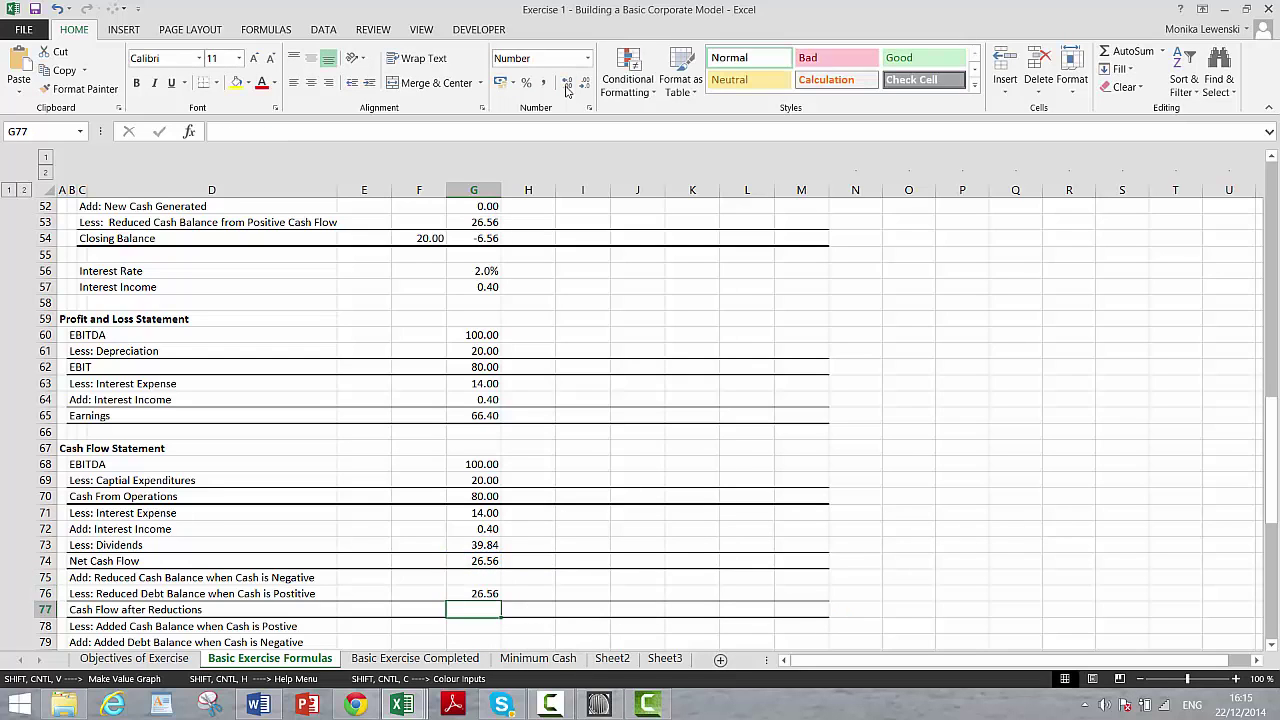
- Set the reduced cash balance in G75 to =MAX(-G74;0), showing 0.00
key("Up")
key("Up")
type("=ma")
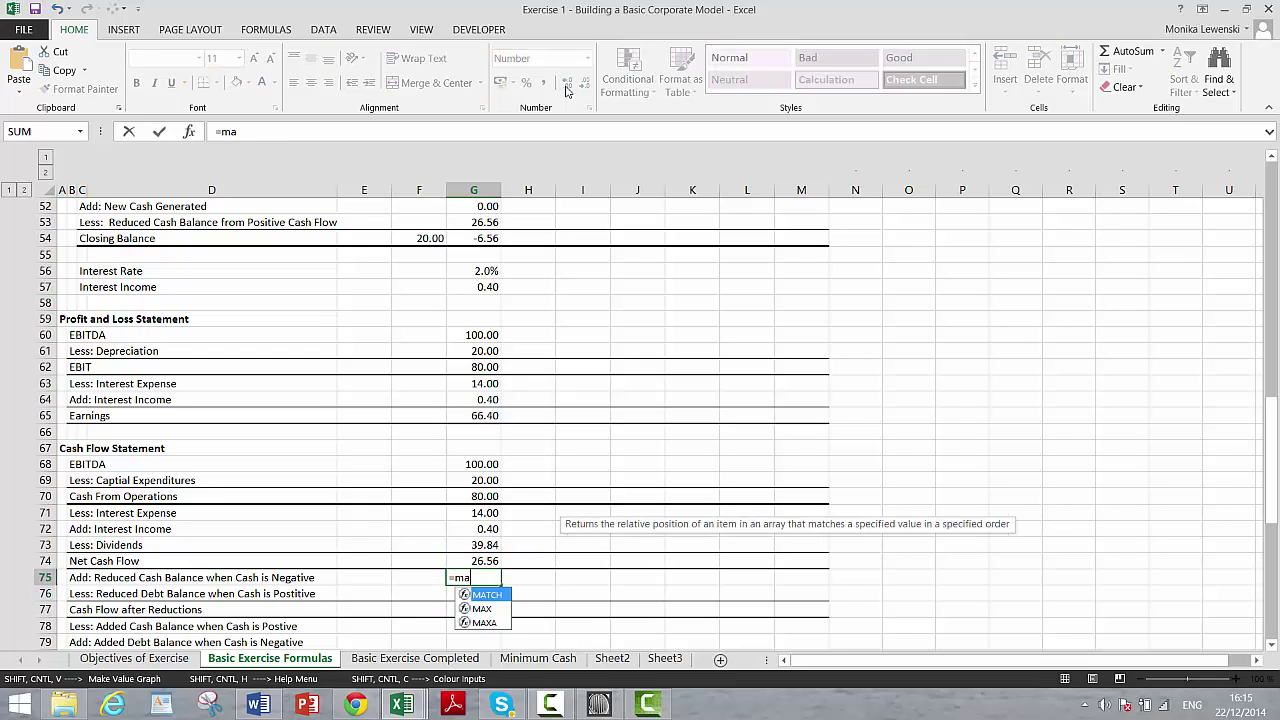
type("x(-")
key("Up")
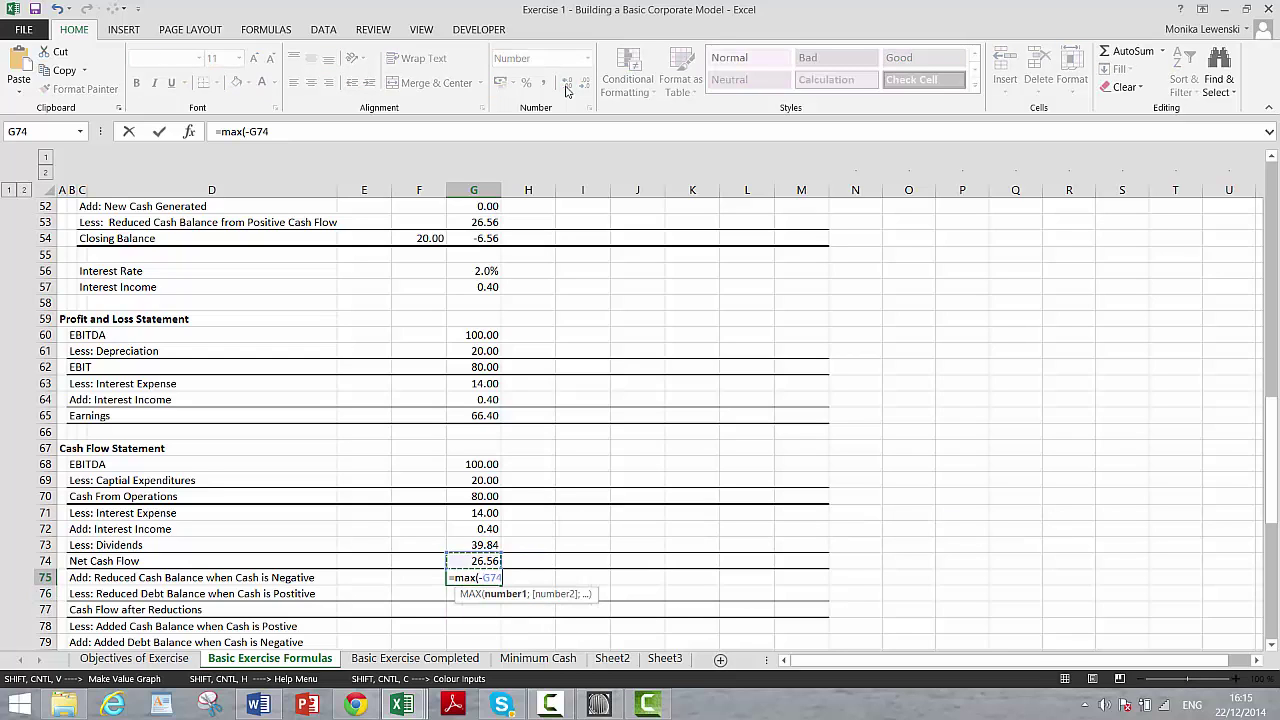
type(";")
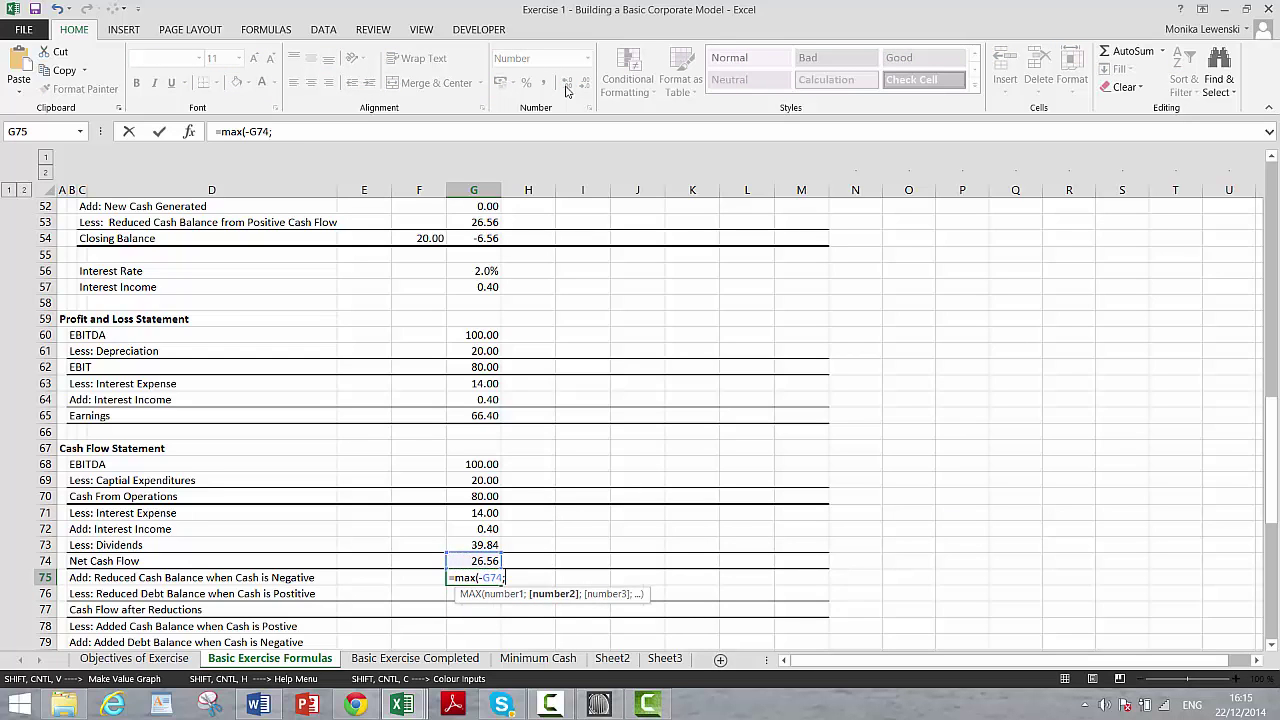
type("0)")
key("Return")
key("Up")
key("Left")
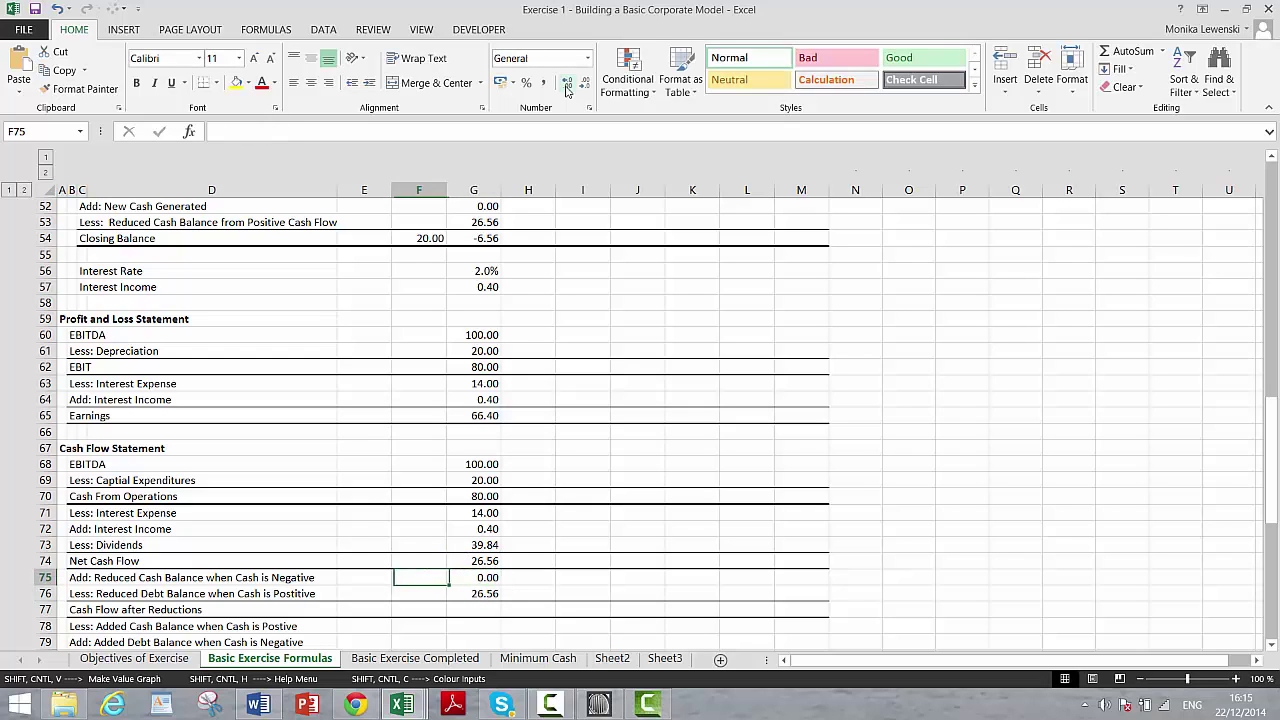
key("Right")
key("Up")
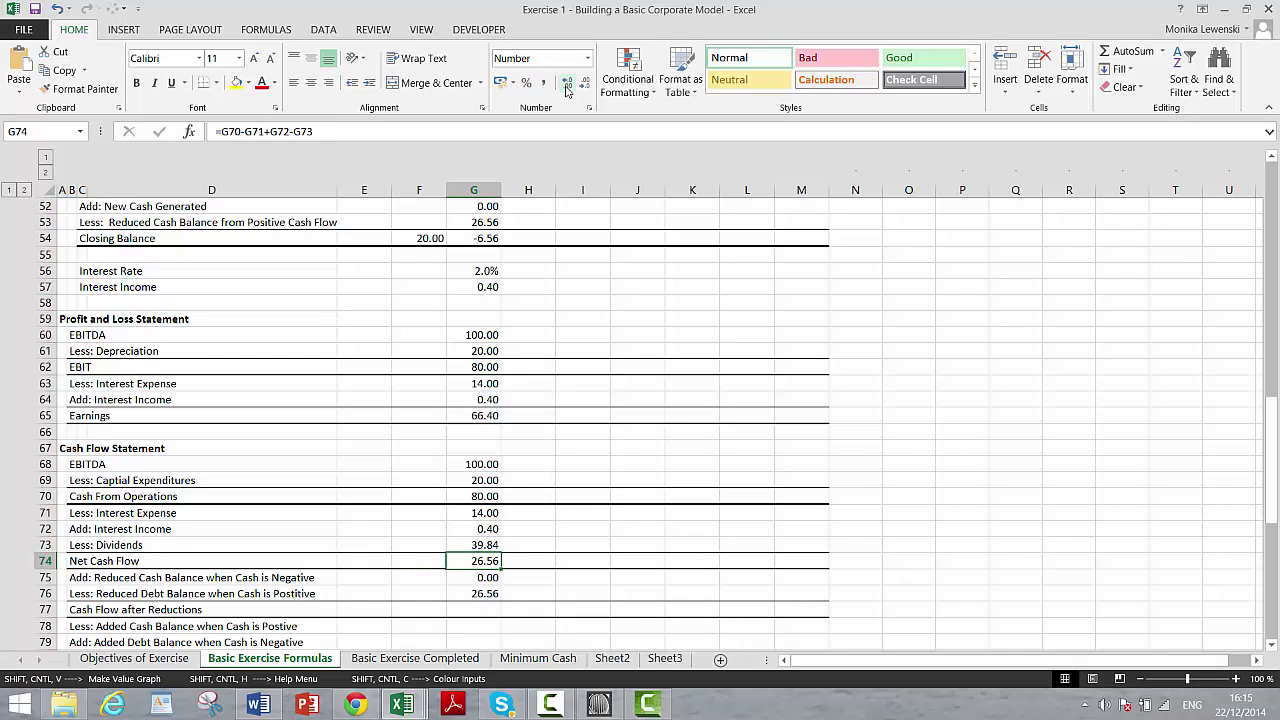
- Test EBITDA at 20 in G60, then undo to restore the =G19 link
key("Up")
key("Up")
key("Up")
key("Up")
key("Up")
key("Up")
key("Up")
key("Up")
key("Up")
key("Up")
key("Up")
key("Up")
key("Up")
key("Up")
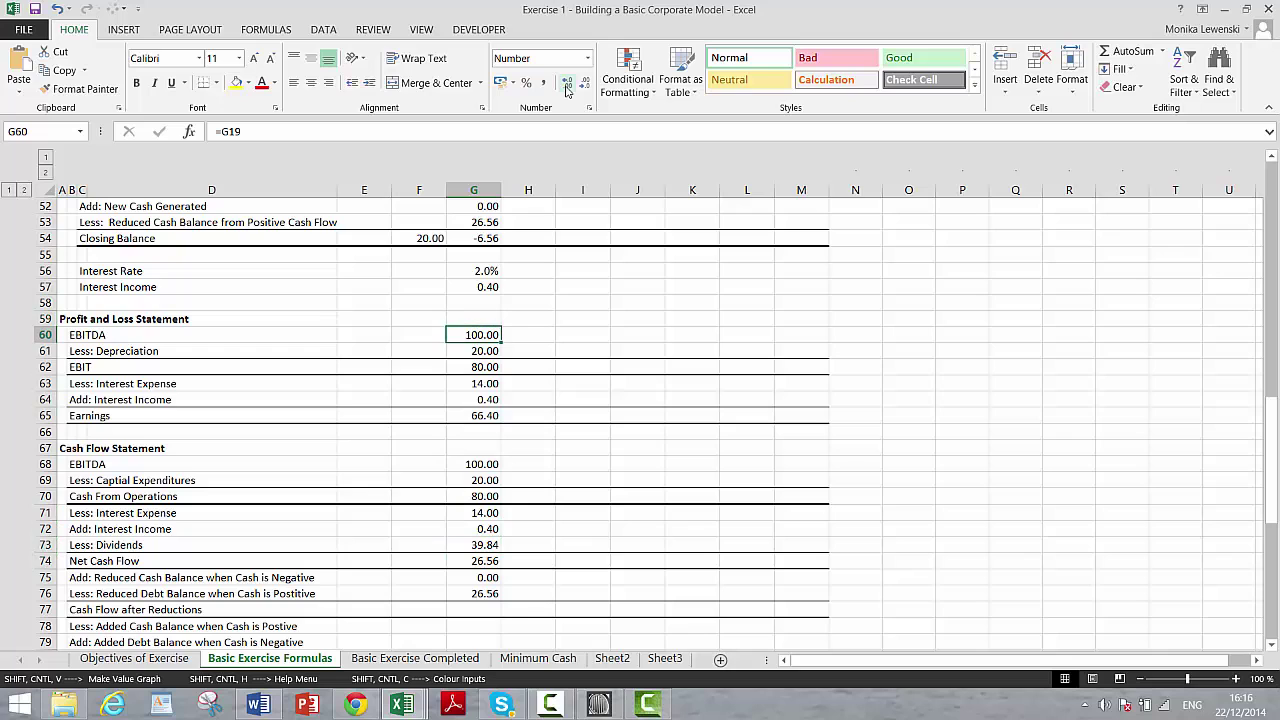
type("20")
key("Return")
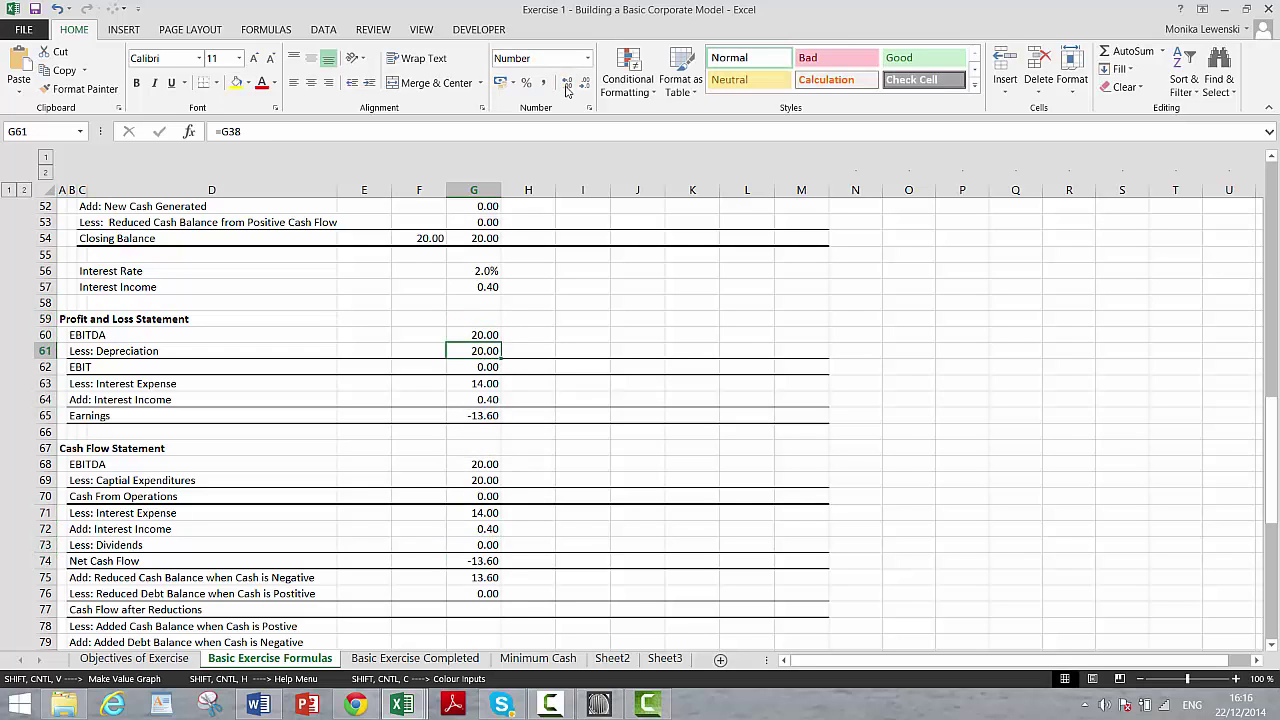
key("Down")
key("Down")
key("Down")
key("Down")
key("Down")
key("Down")
key("Down")
key("Down")
key("Down")
key("Down")
key("Down")
key("Down")
key("Down")
key("Down")
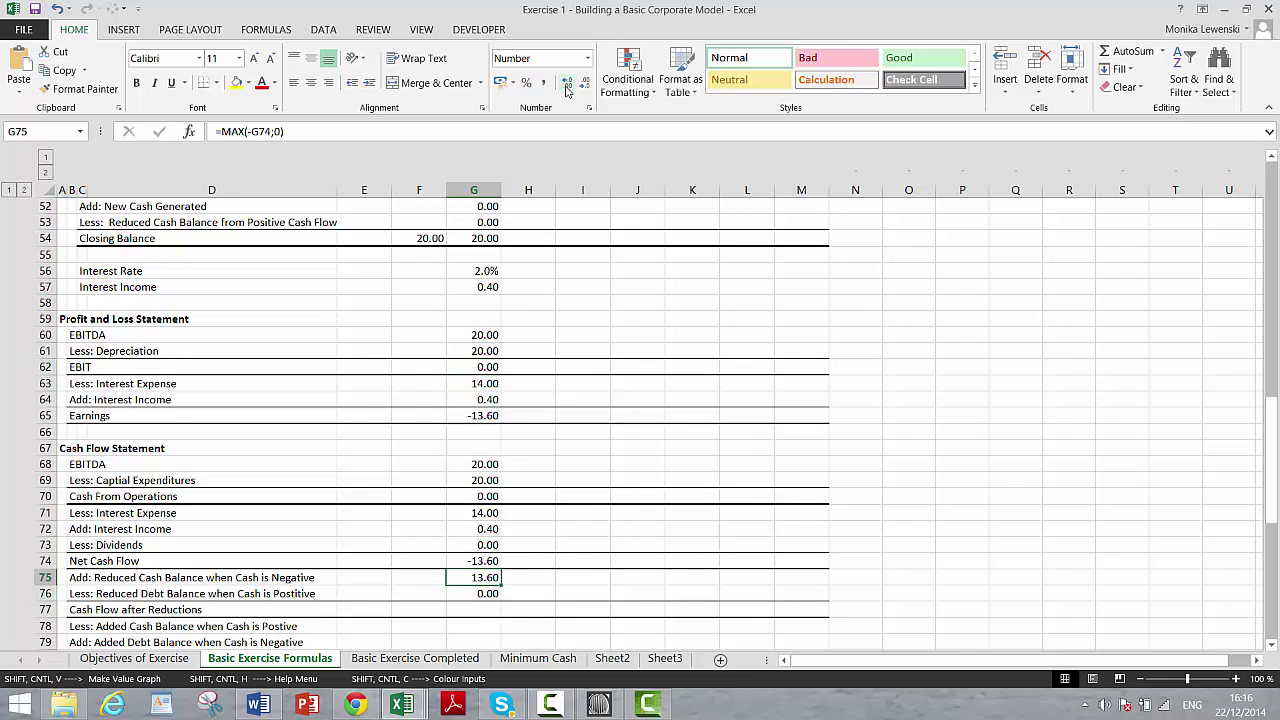
key("Up")
key("Down")
key("Up")
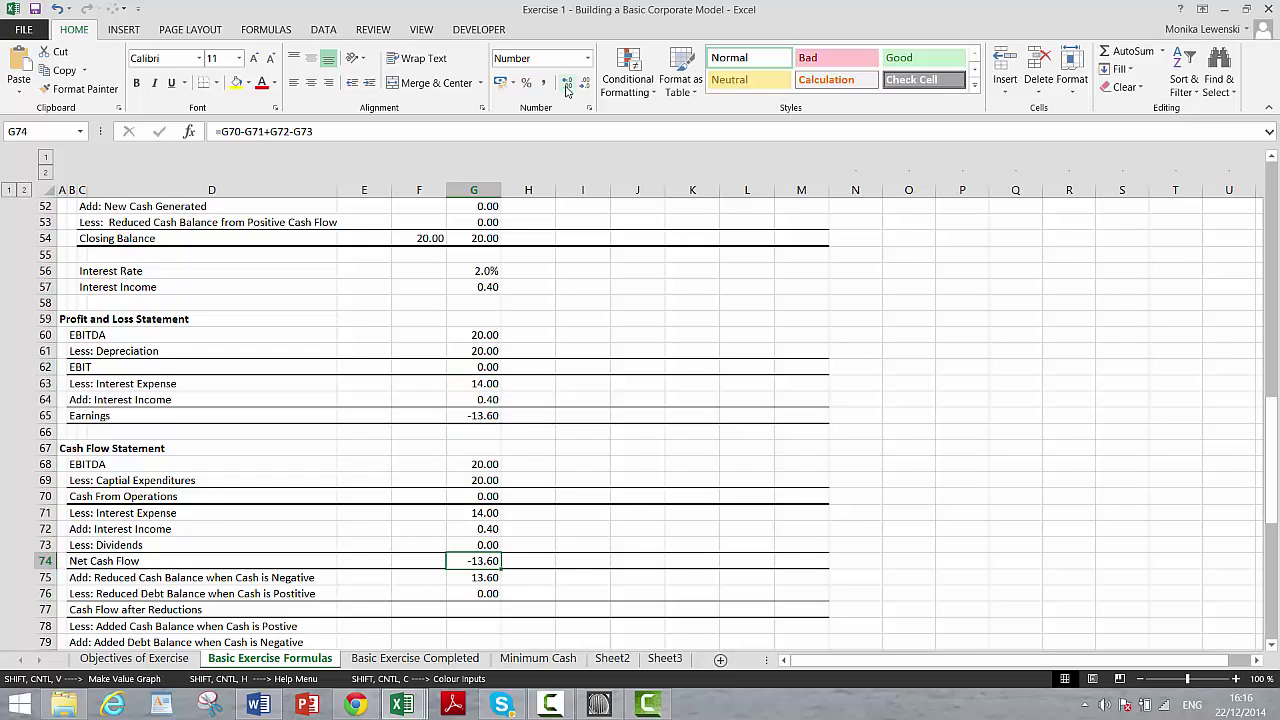
key("ctrl+z")
key("Down")
key("Down")
key("Down")
key("Down")
key("Down")
key("Down")
key("Down")
key("Down")
key("Down")
key("Down")
key("Down")
key("Down")
key("Down")
key("Down")
key("Down")
key("Down")
key("Down")
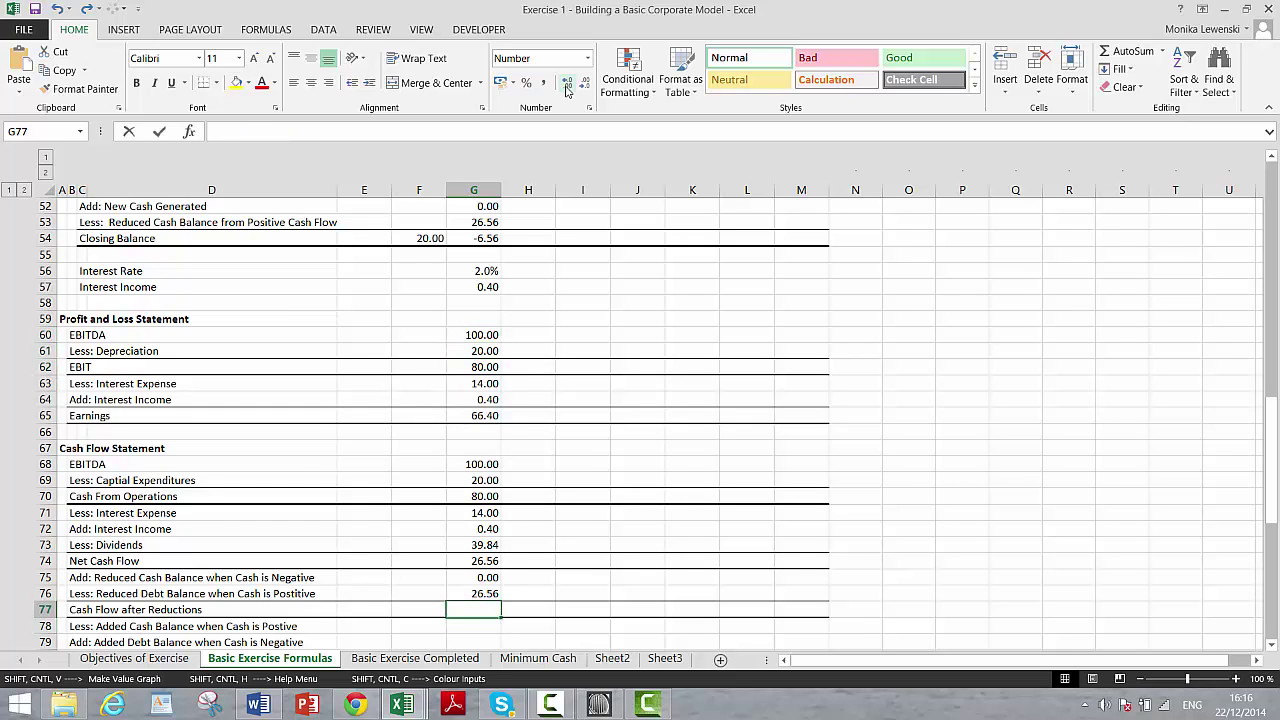
- Enter Cash Flow after Reductions in G77 as =G74+G75-G76, showing 0.00
type("=")
key("Up")
key("Up")
key("Up")
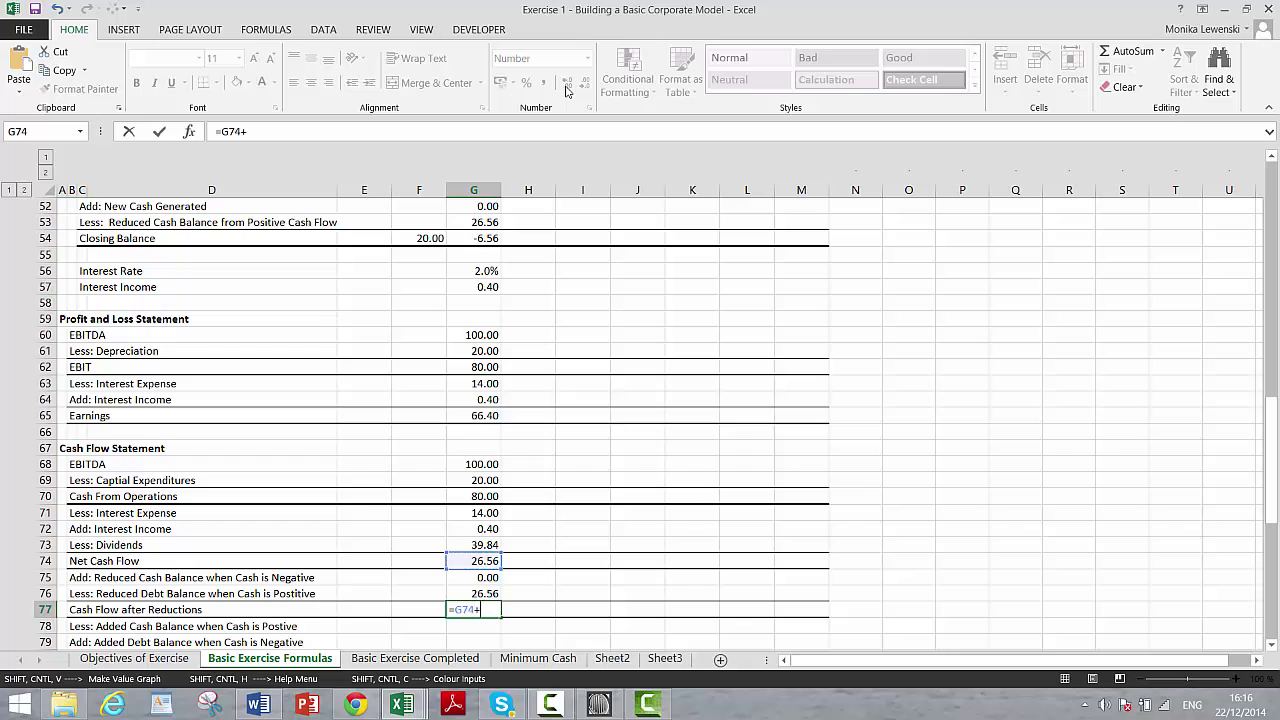
key("Up")
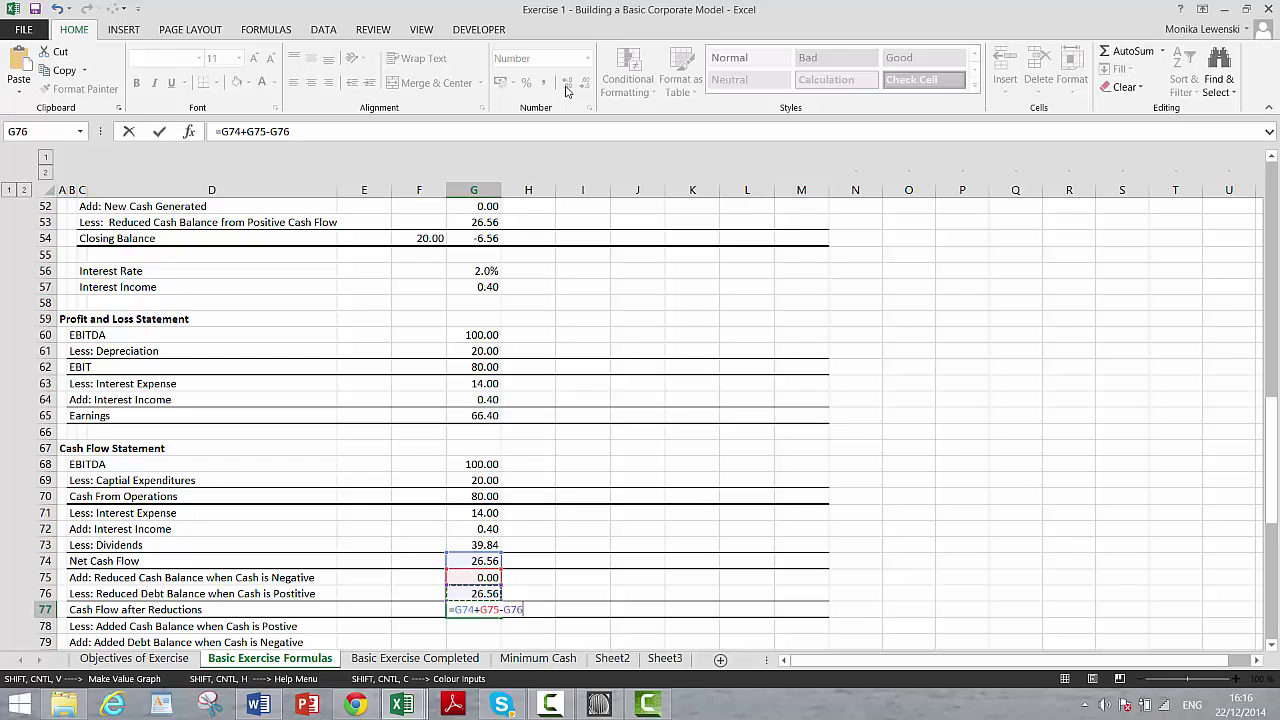
key("Return")
key("Down")
key("Up")
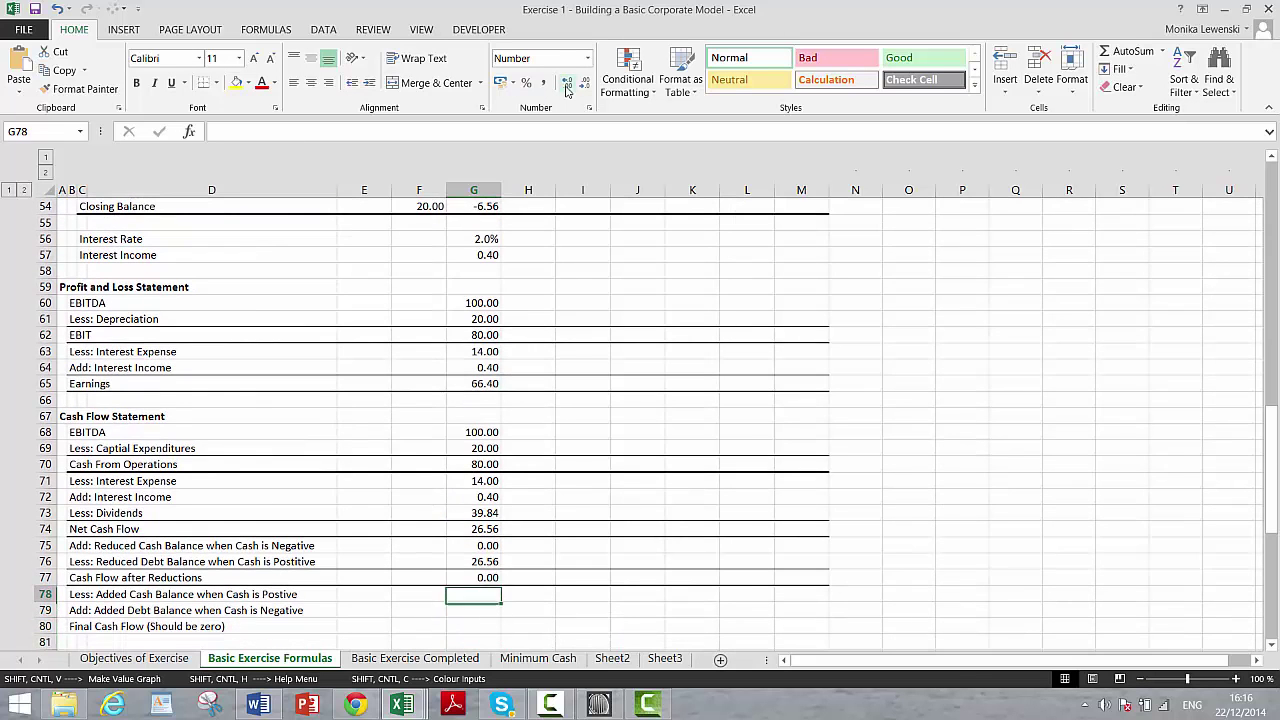
- Set added cash G78 to =MAX(G77;0) and added debt G79 to =MAX(-G77;0)
type("=max(G77")
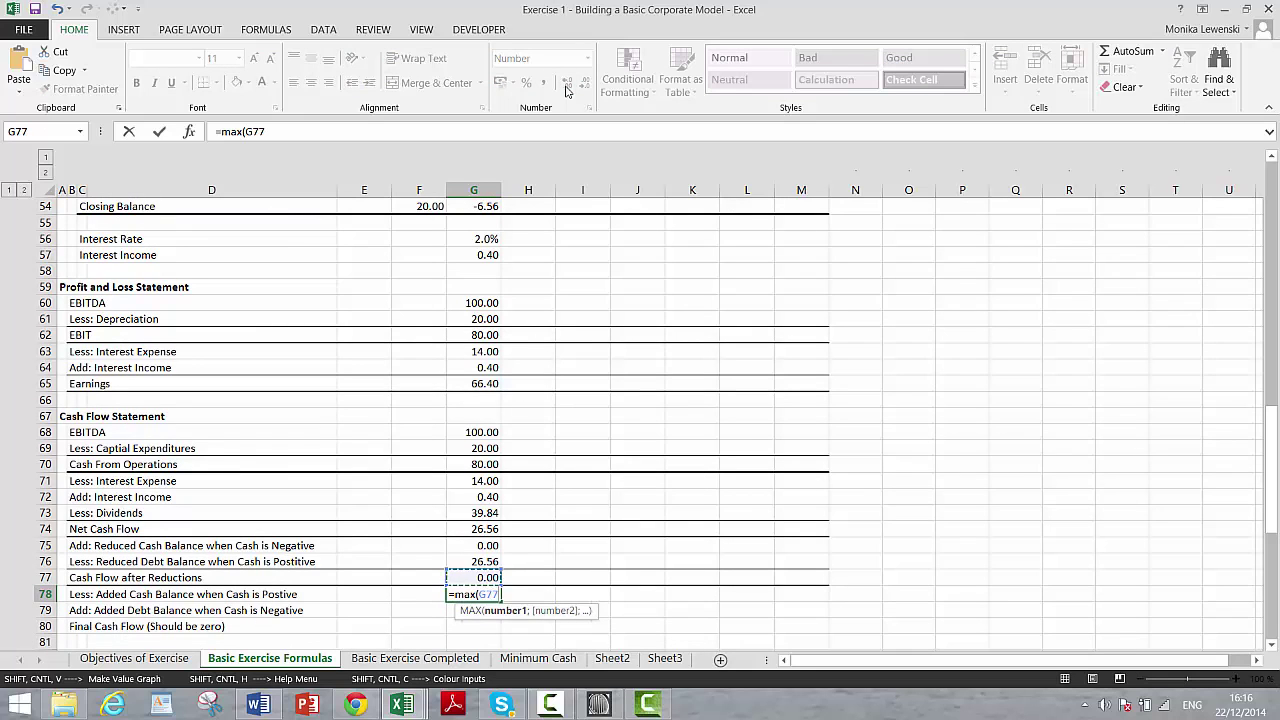
type(";0")
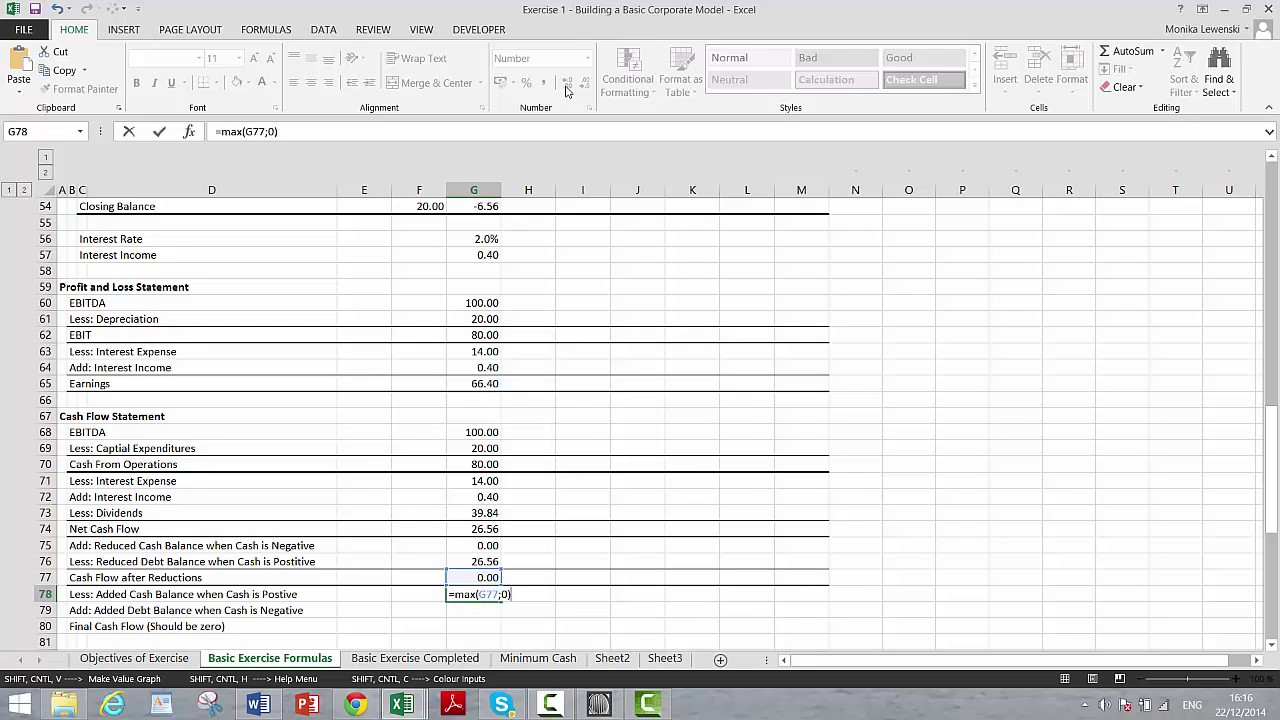
key("Return")
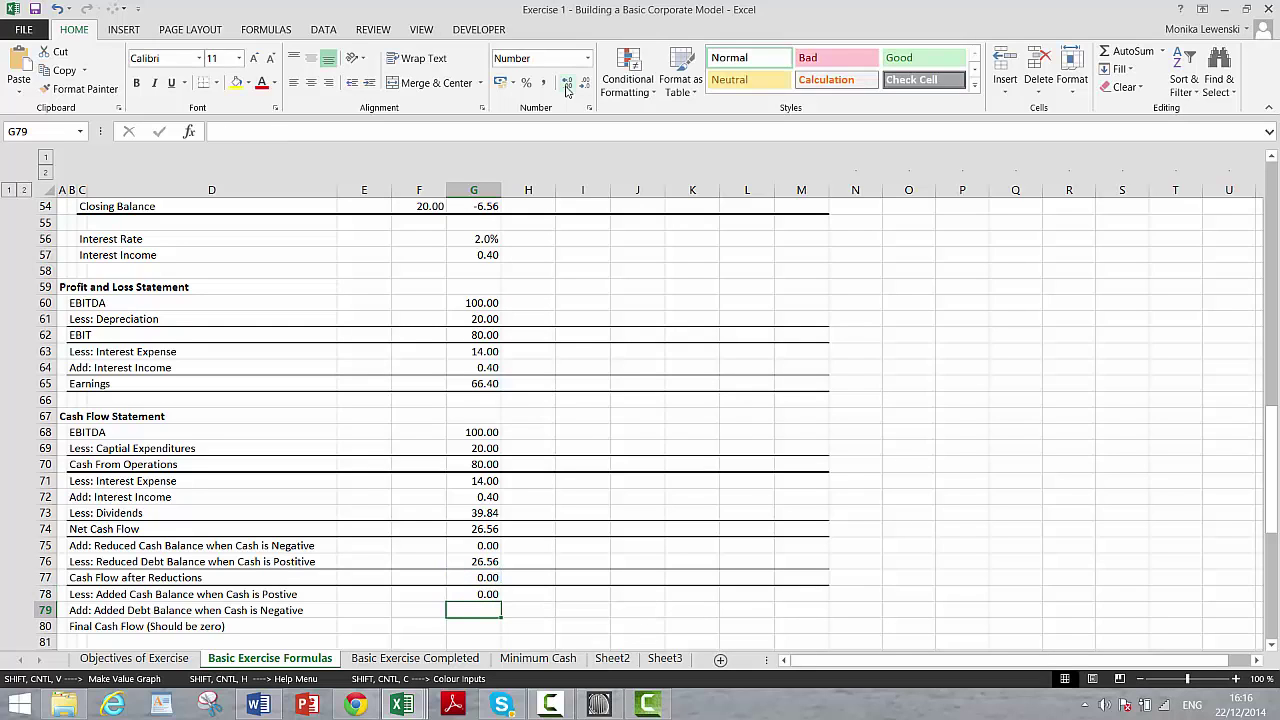
type("=max(")
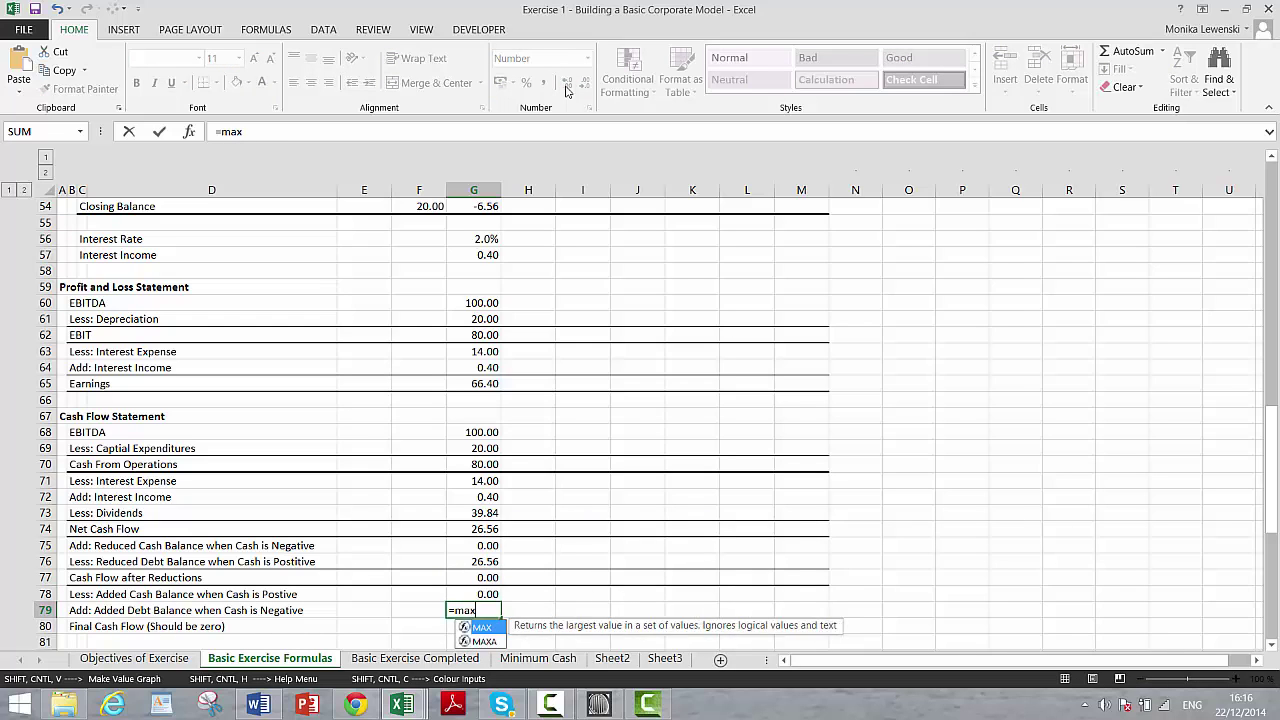
key("Up")
key("Up")
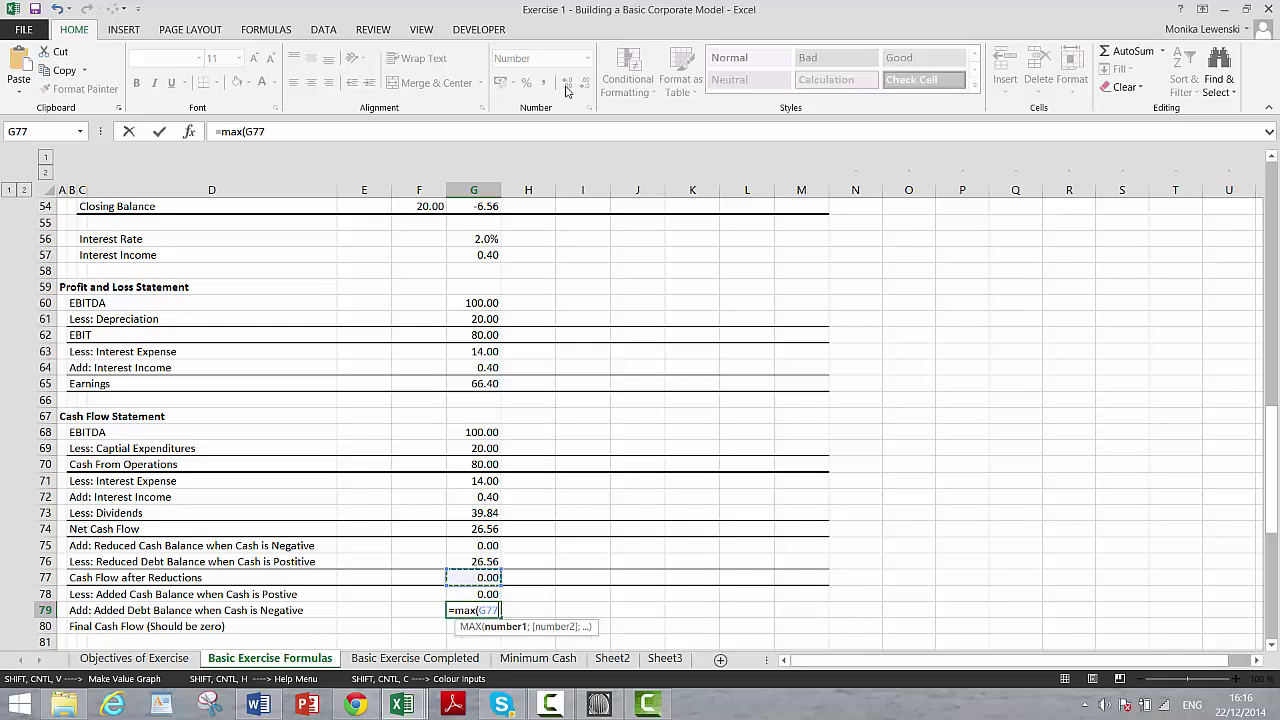
key("Escape")
type("=max")
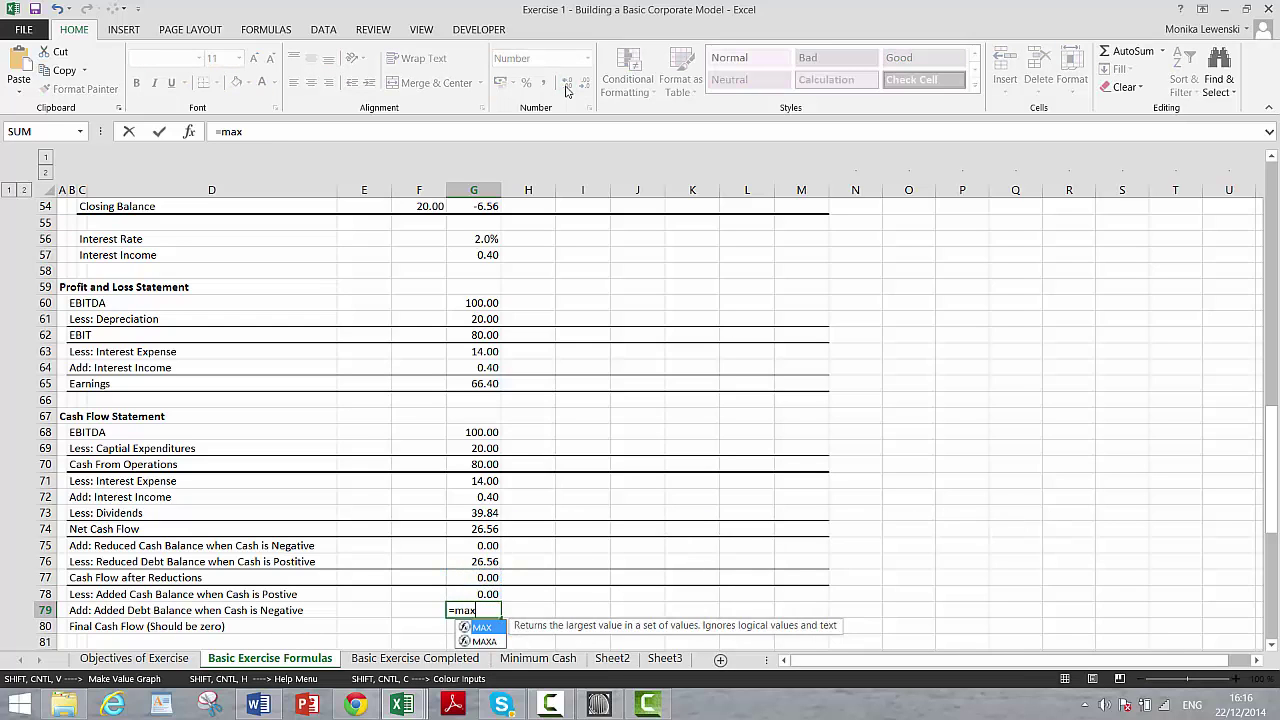
type("(-")
key("Up")
key("Up")
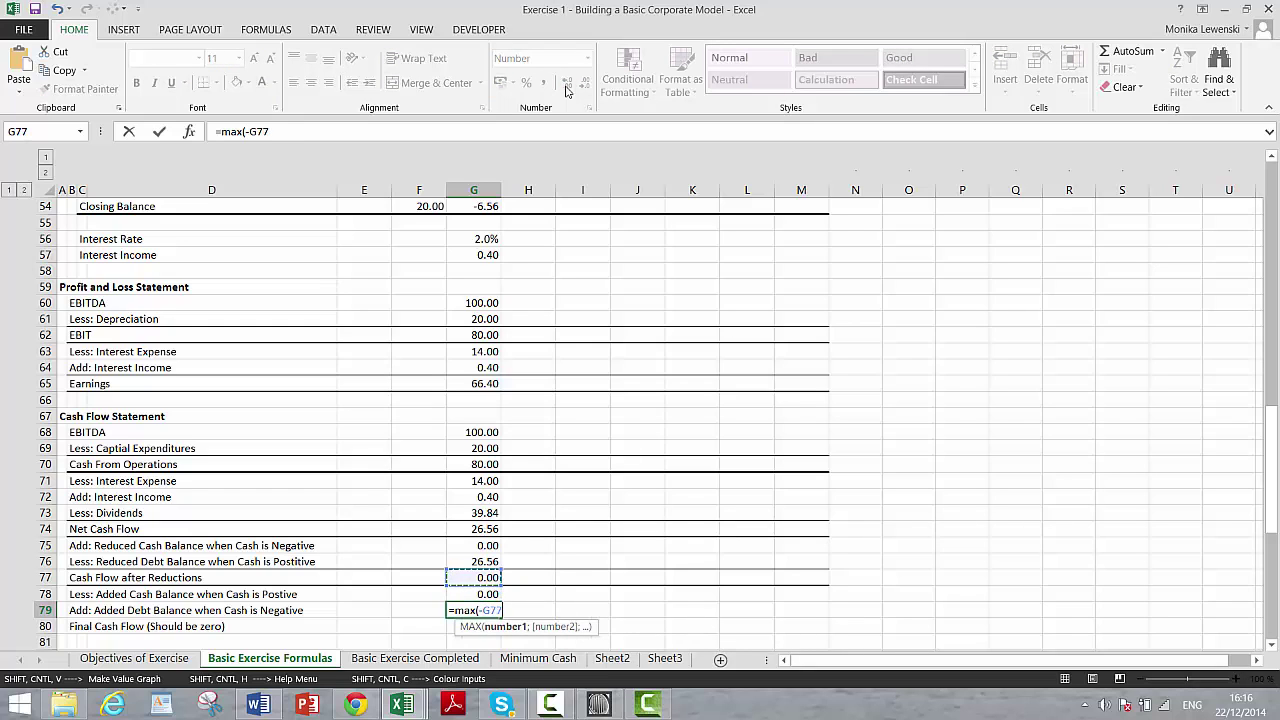
type(";0)")
key("Return")
key("Up")
key("Up")
key("Up")
key("Up")
key("Up")
key("Up")
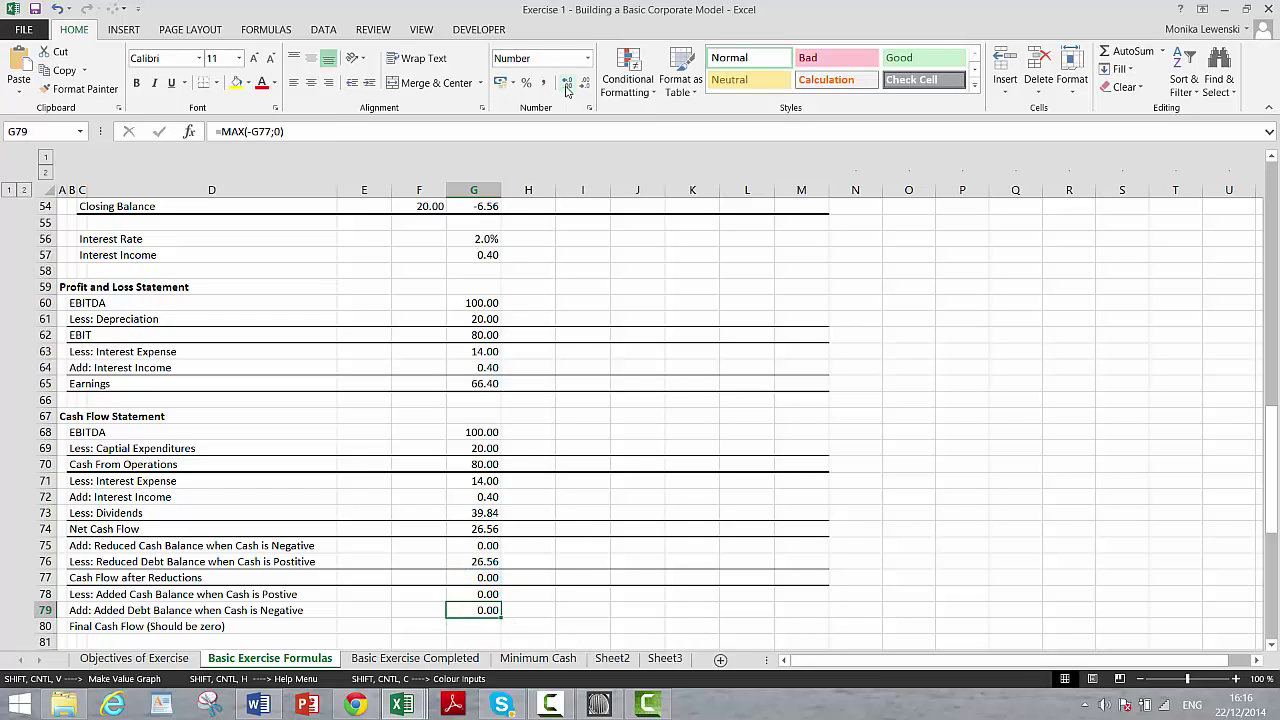
key("Down")
key("Down")
key("Down")
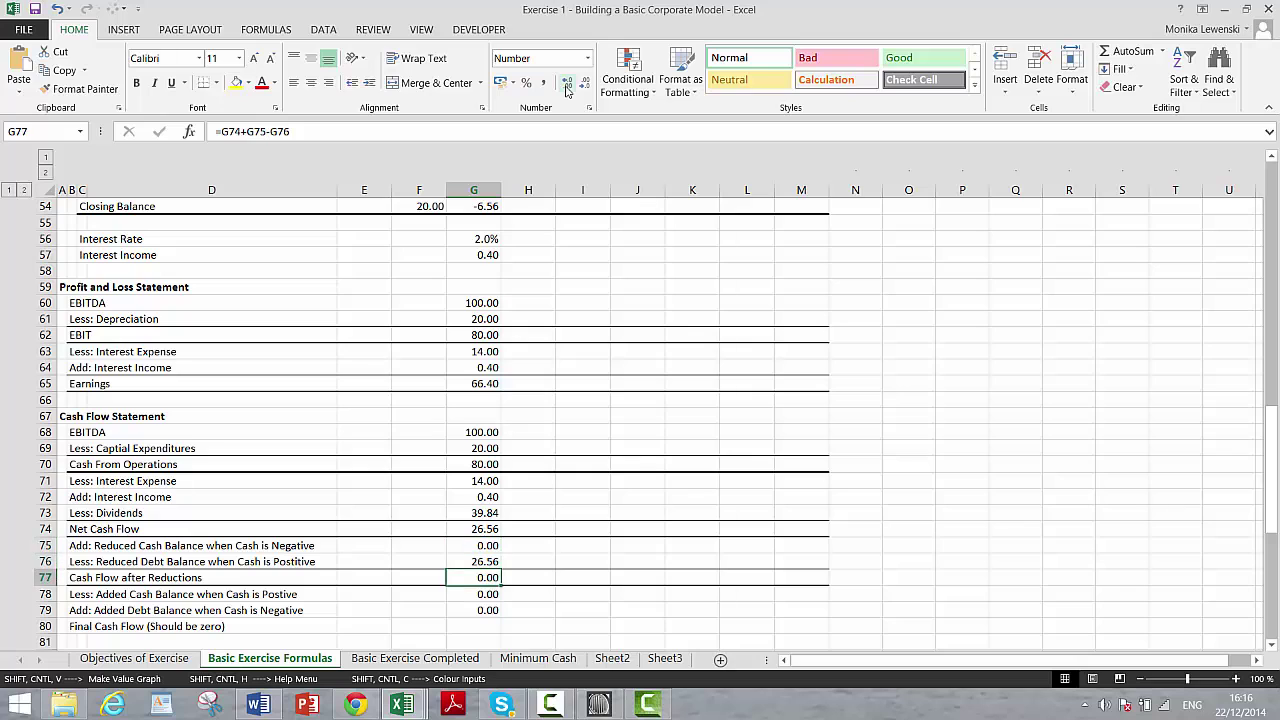
key("ctrl+c")
- Wrap G76's debt repayment formula in MIN, capped at debt opening balance G42
key("Up")
key("Up")
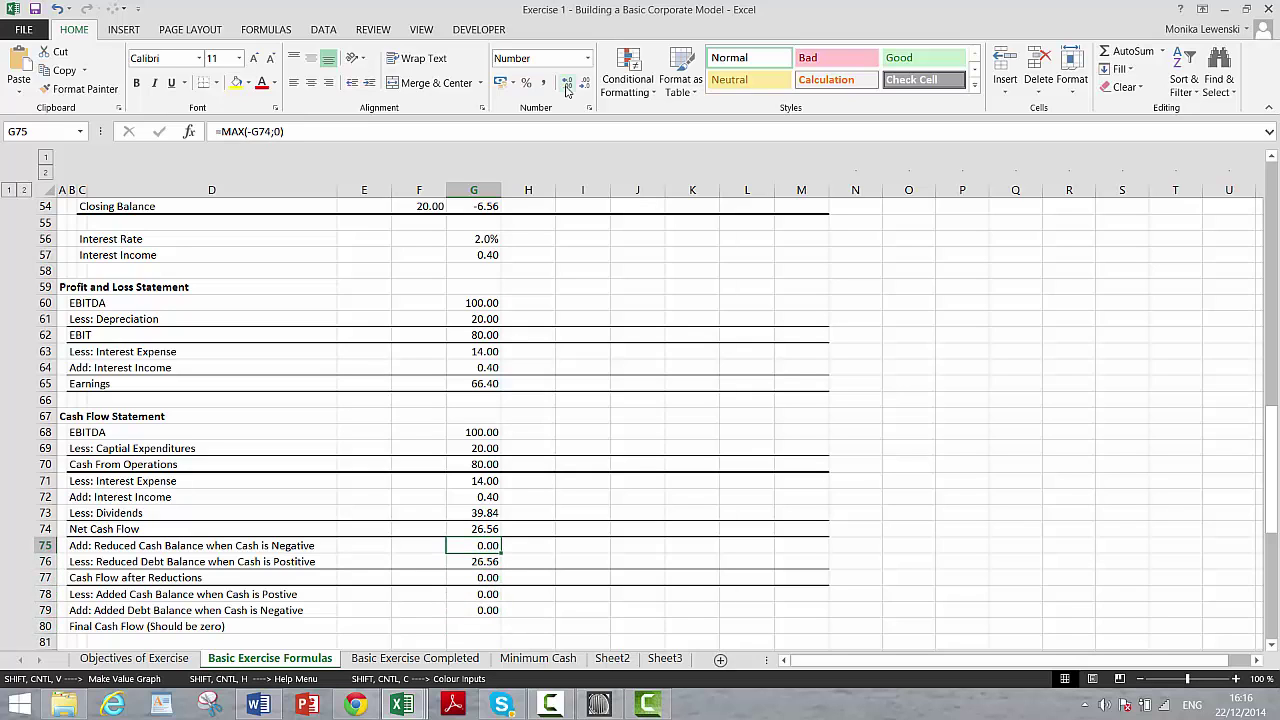
key("F2")
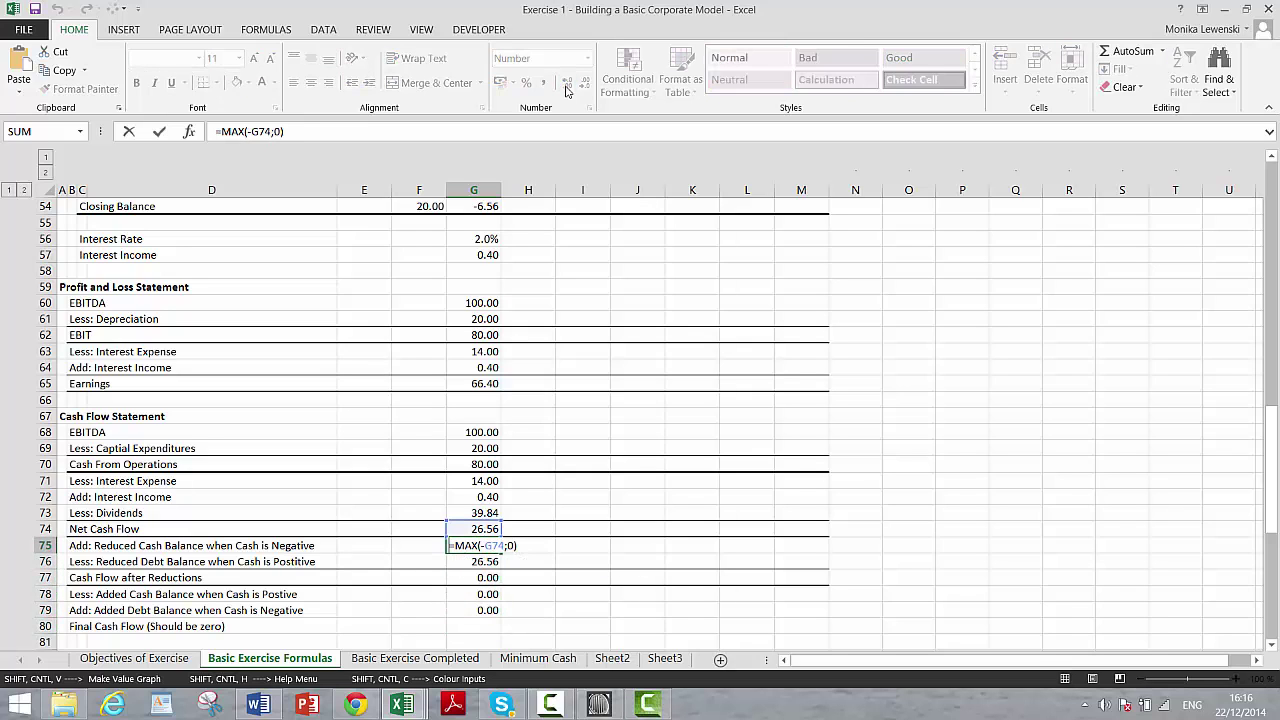
key("Return")
key("F2")
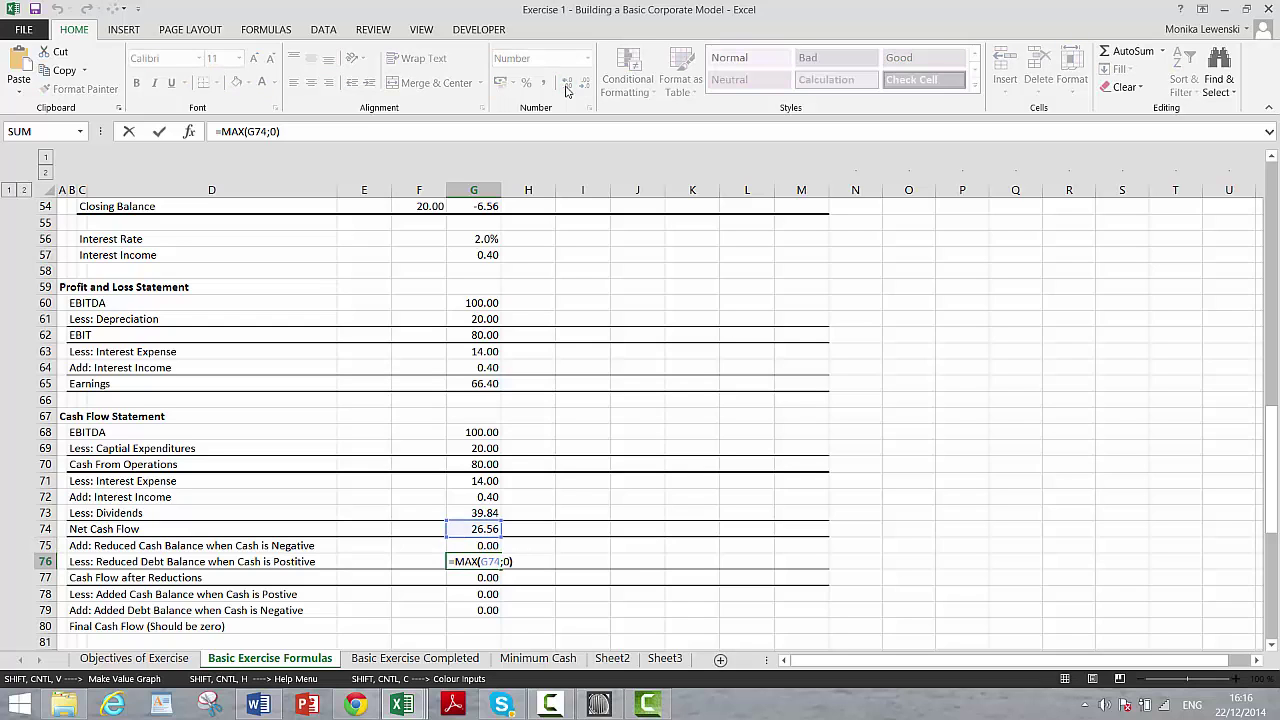
key("Home")
key("Right")
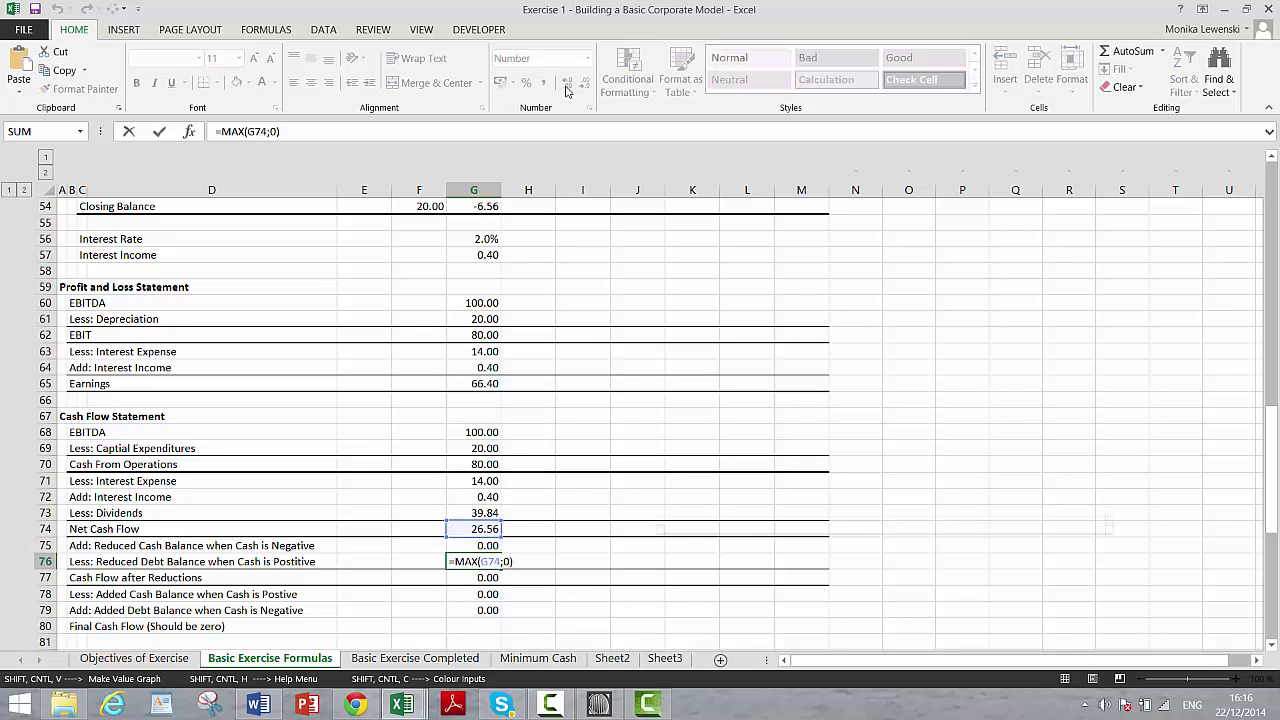
type("min(")
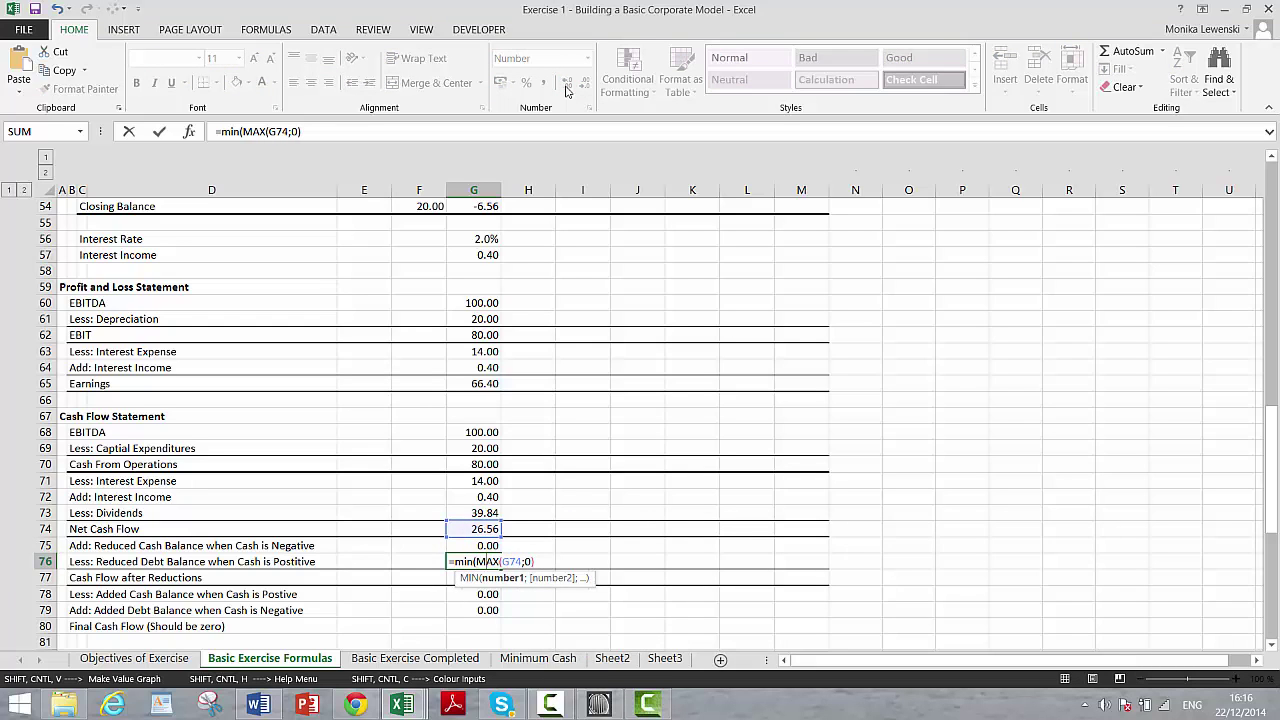
key("Right")
key("End")
type(";")
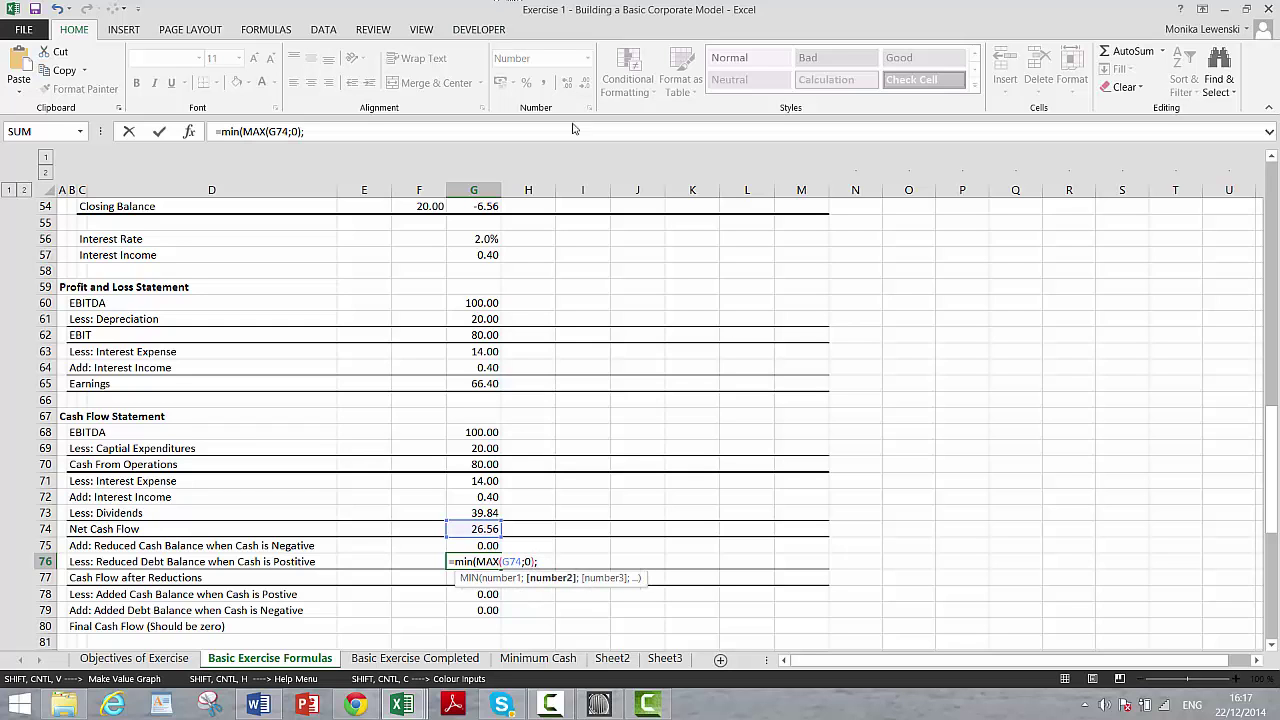
left_click(451, 272)
key("Up")
key("Up")
key("Up")
key("Up")
key("Up")
key("Up")
key("Up")
key("Up")
key("Up")
key("Up")
key("Up")
key("Up")
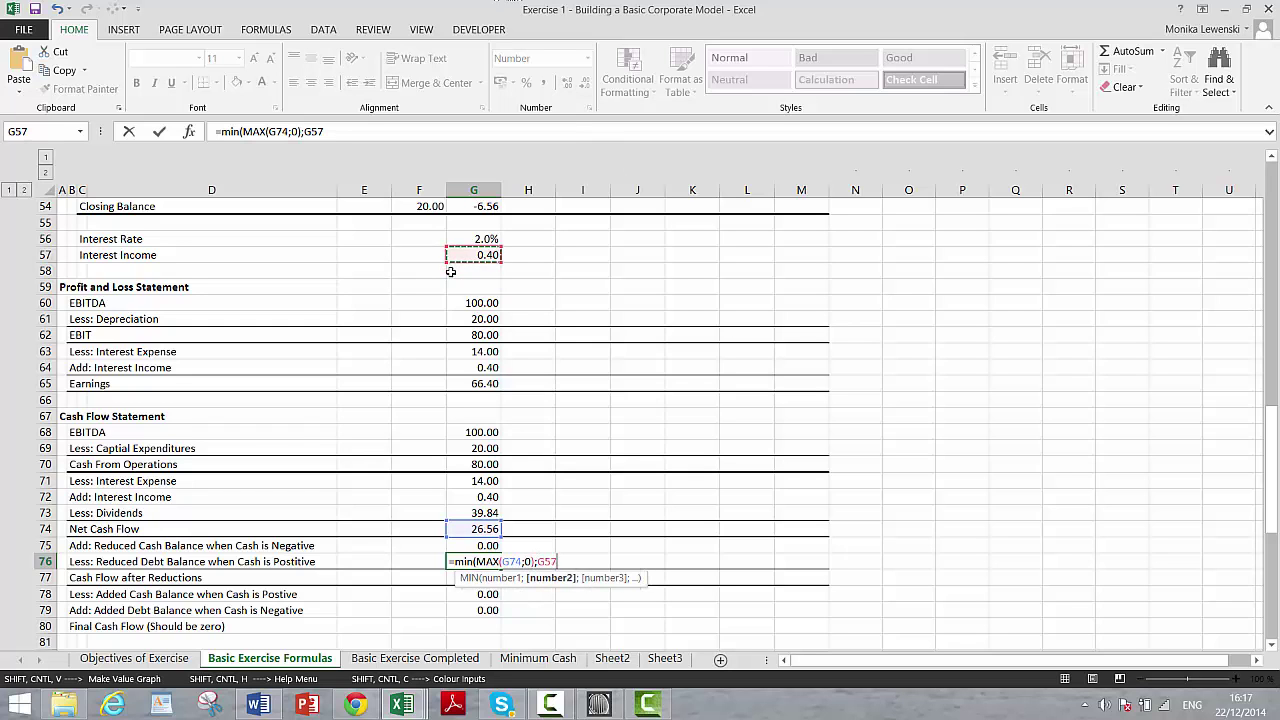
key("Up")
key("Up")
key("Up")
key("Up")
key("Up")
key("Up")
key("Up")
key("Up")
key("Up")
key("Up")
key("Up")
key("Down")
key("Down")
key("Down")
key("Down")
key("Down")
key("Down")
key("Down")
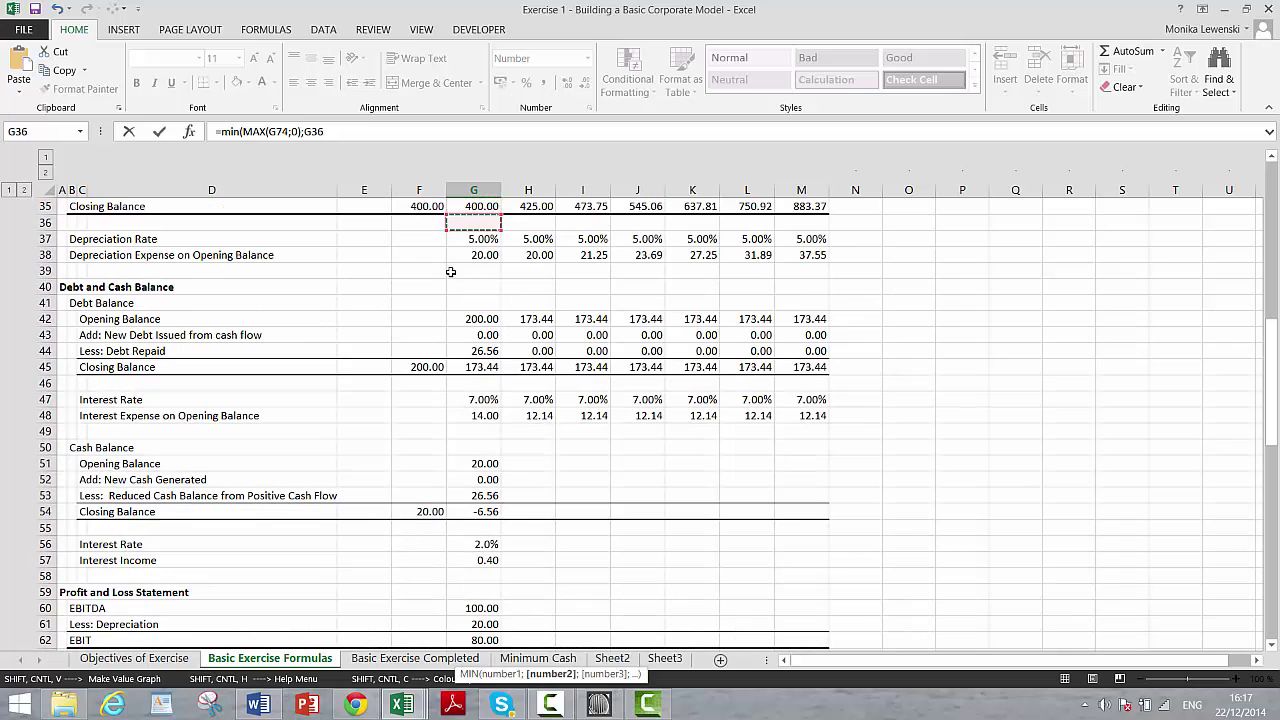
key("Return")
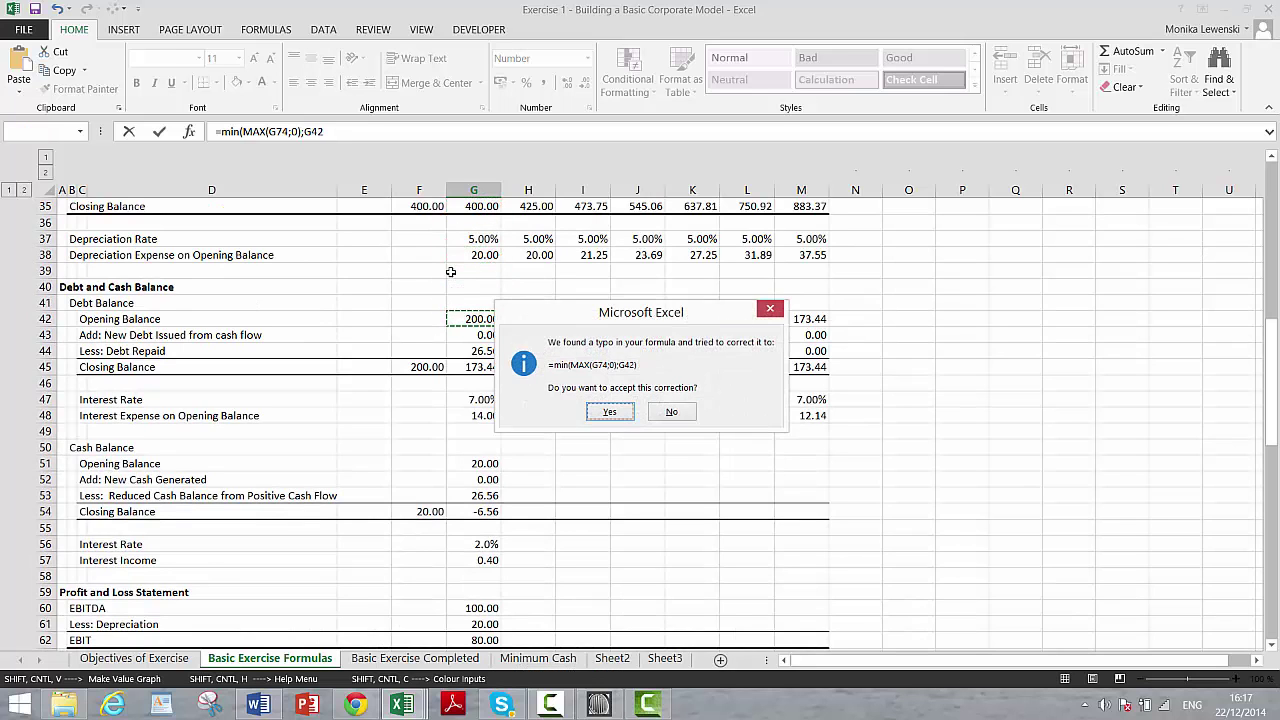
key("Return")
- Review the newly capped debt repayment formula in G76
key("Down")
key("Down")
key("Up")
key("Up")
key("Up")
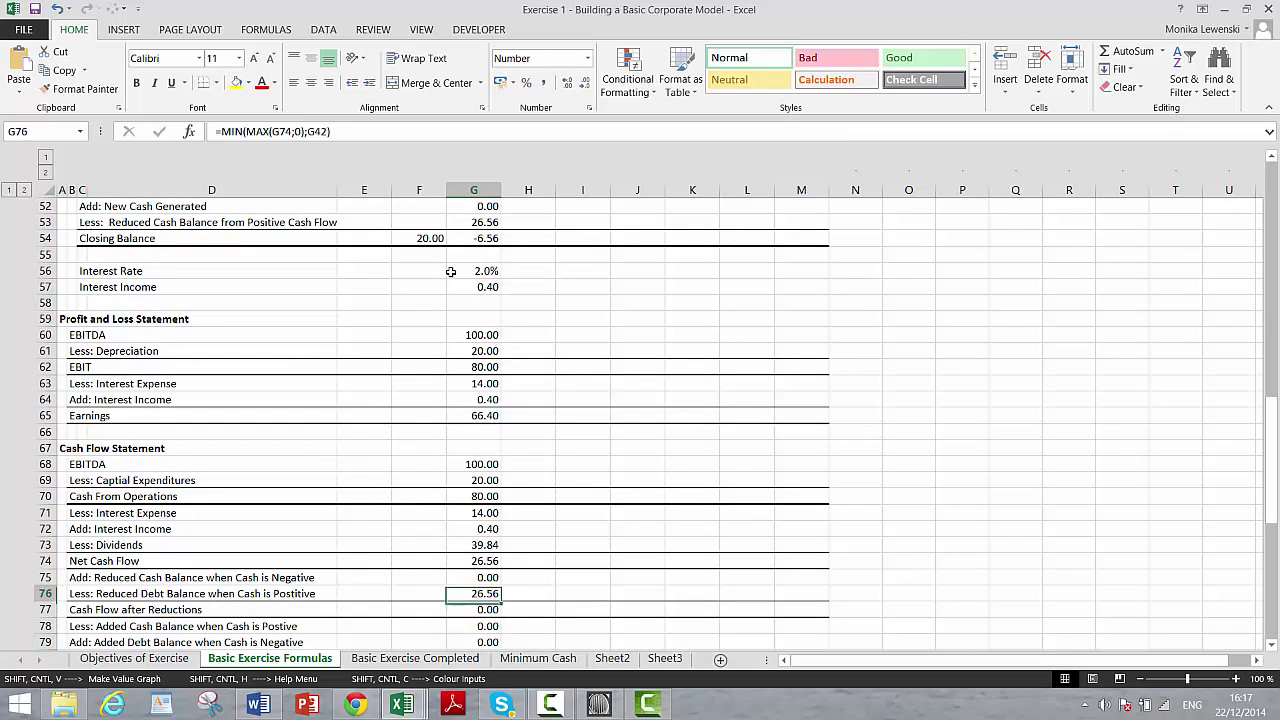
key("Up")
key("Up")
key("Down")
key("Down")
key("F2")
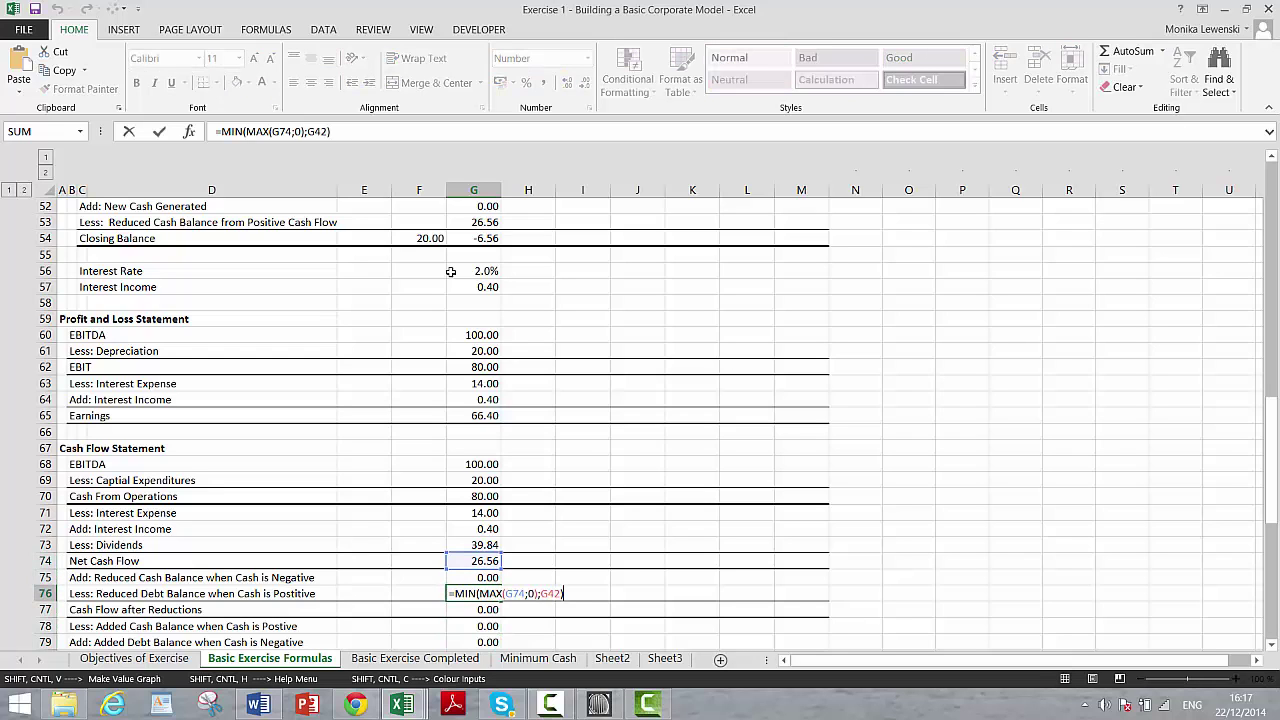
key("Return")
key("Up")
key("Up")
- Change G75 to =min(G51;MAX(-G74;0)), capping reduced cash at opening balance G51
key("F2")
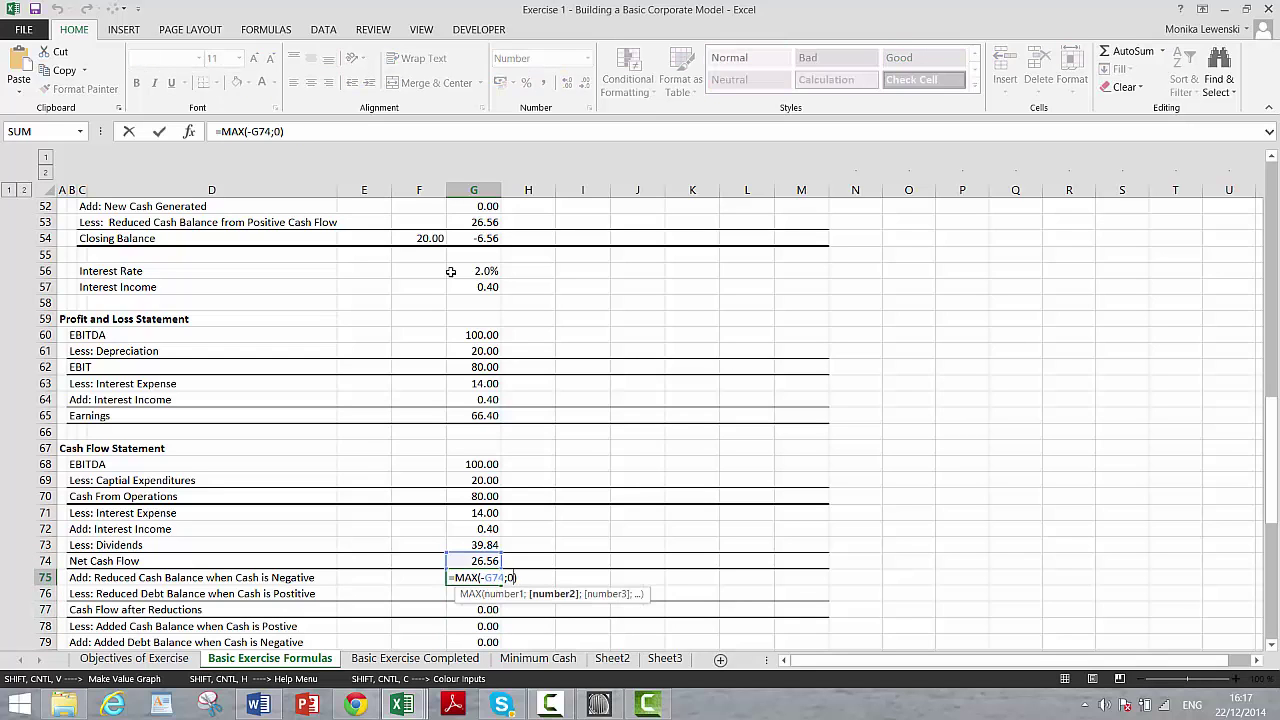
type("ma")
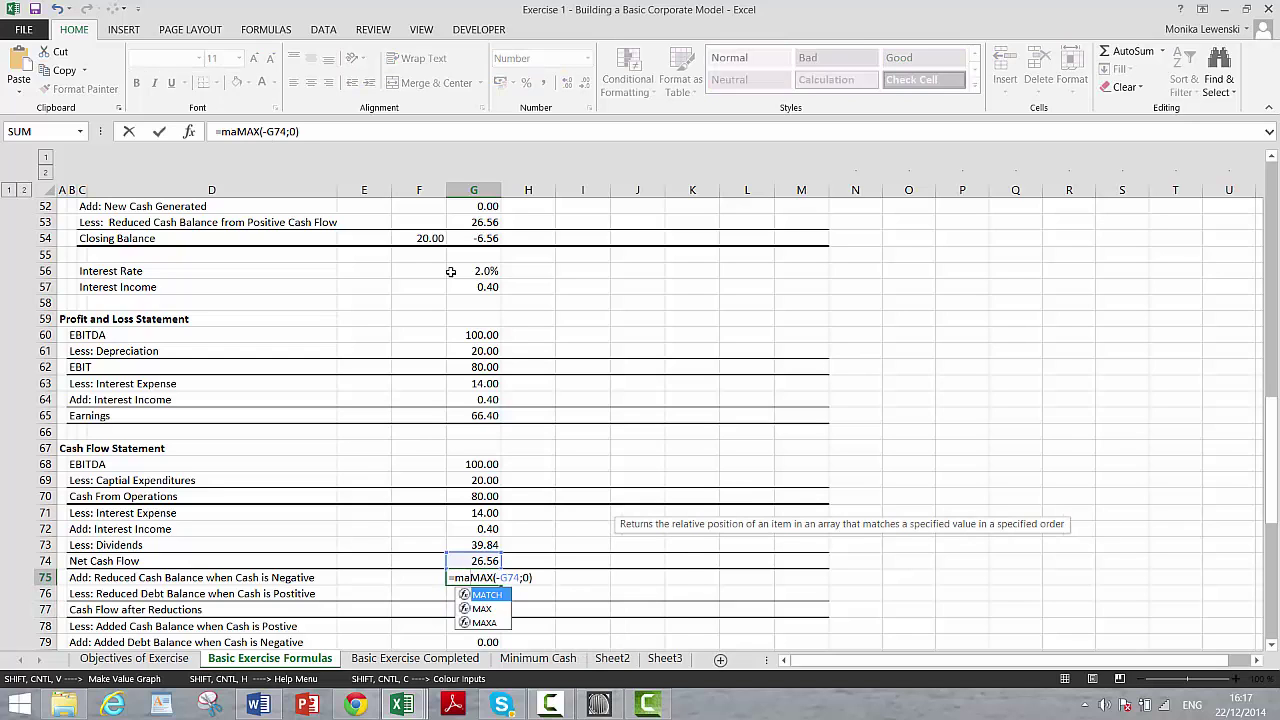
key("BackSpace")
key("BackSpace")
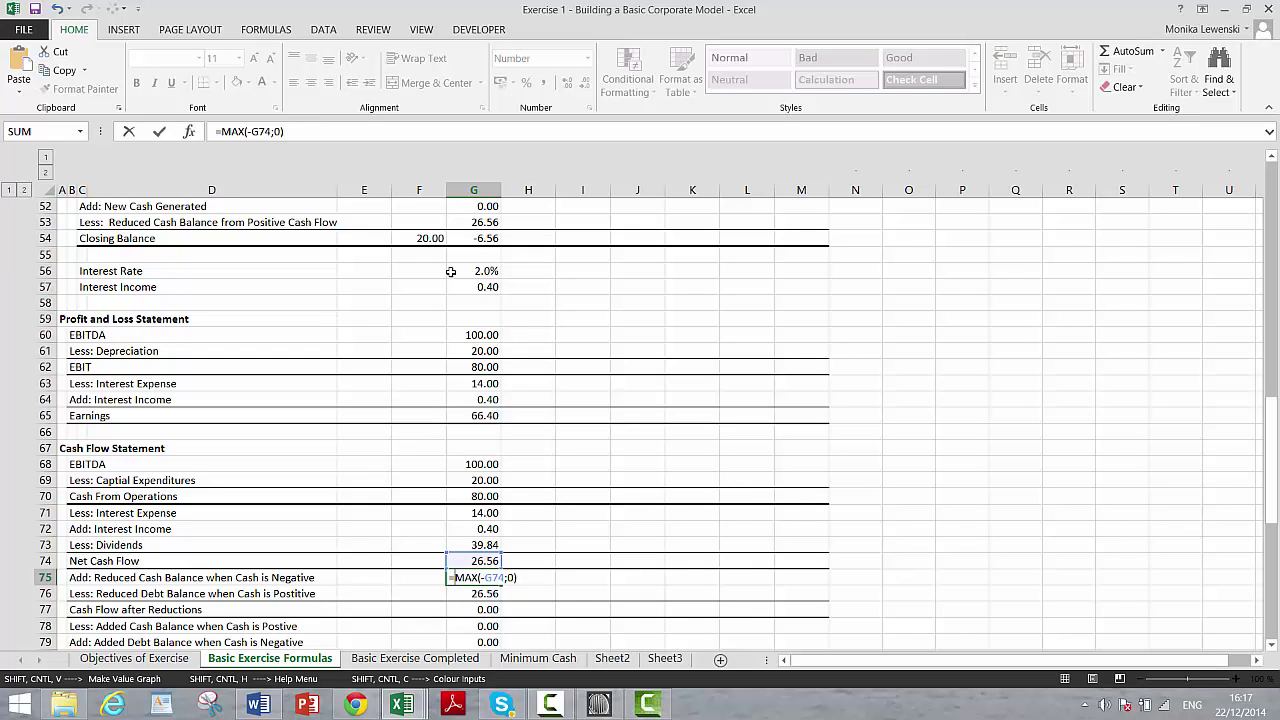
type("min(")
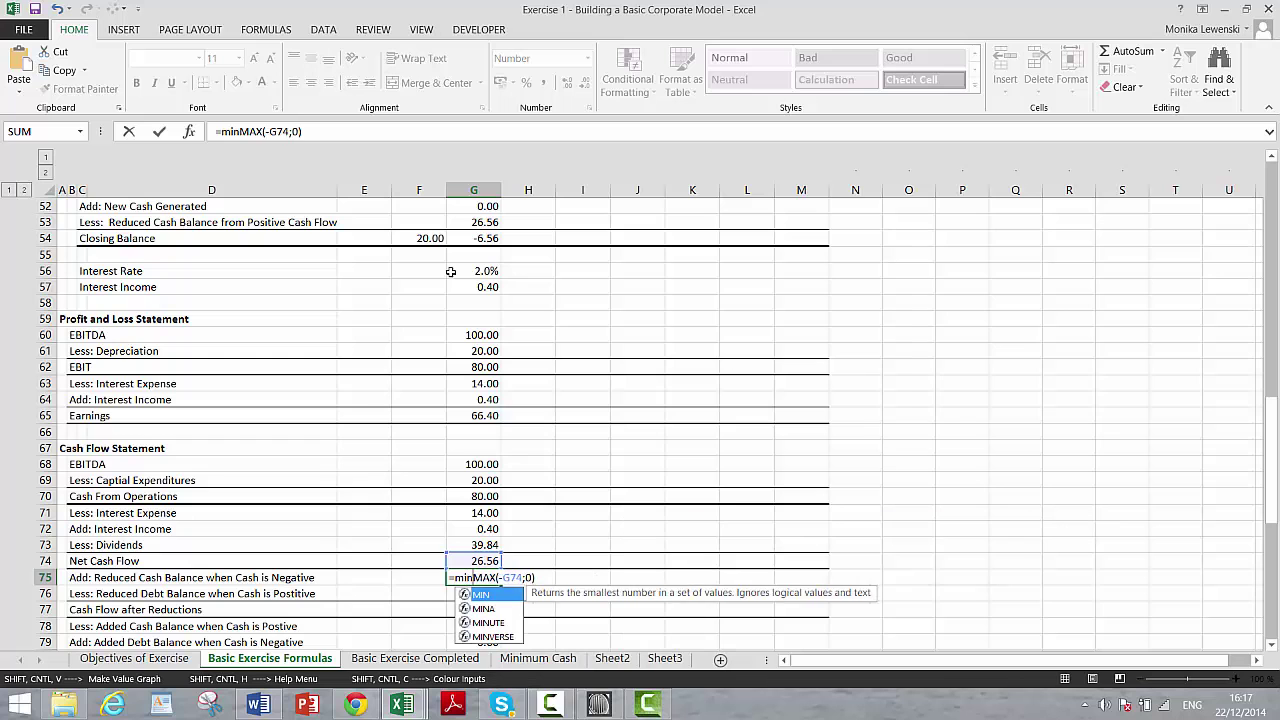
key("Up")
key("Up")
key("Up")
key("Up")
key("Up")
key("Up")
key("Up")
key("Up")
key("Up")
key("Up")
key("Up")
key("Up")
key("Up")
key("Up")
key("Up")
key("Up")
key("Up")
key("Up")
key("Up")
key("Up")
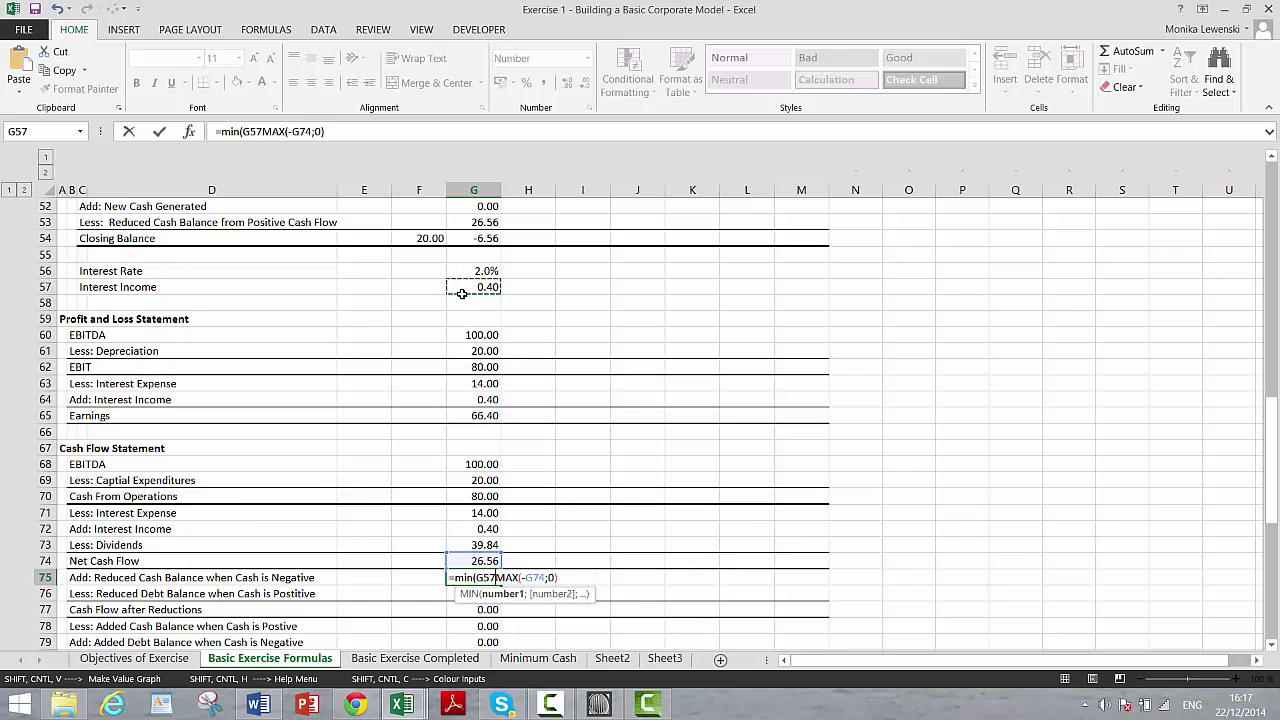
key("Up")
key("Up")
key("Up")
key("Up")
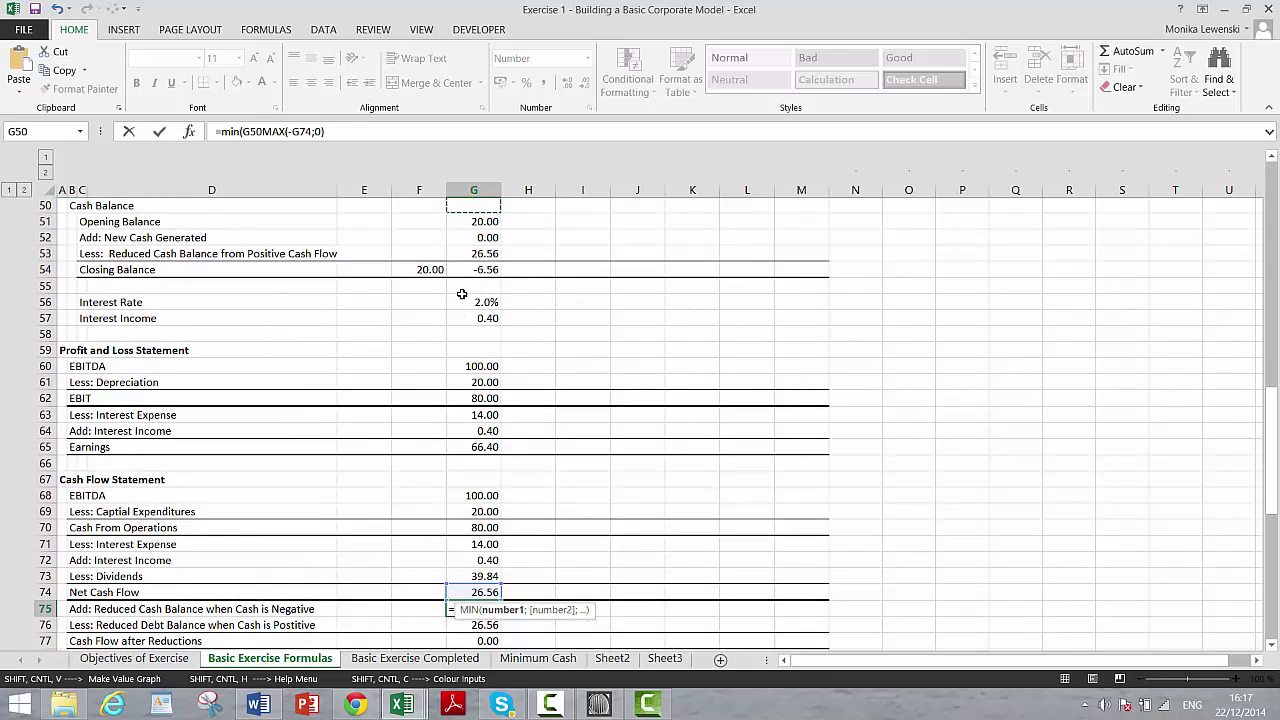
key("Down")
key("Down")
key("Down")
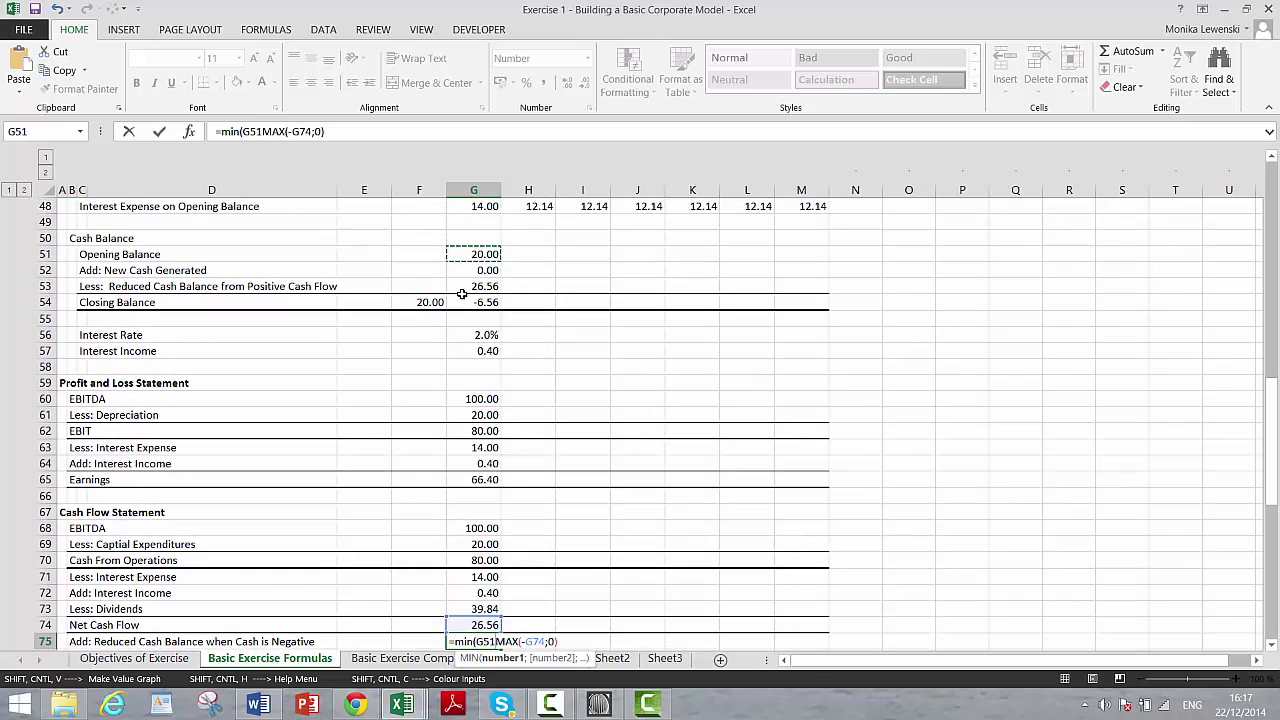
type(";")
key("Return")
key("Return")
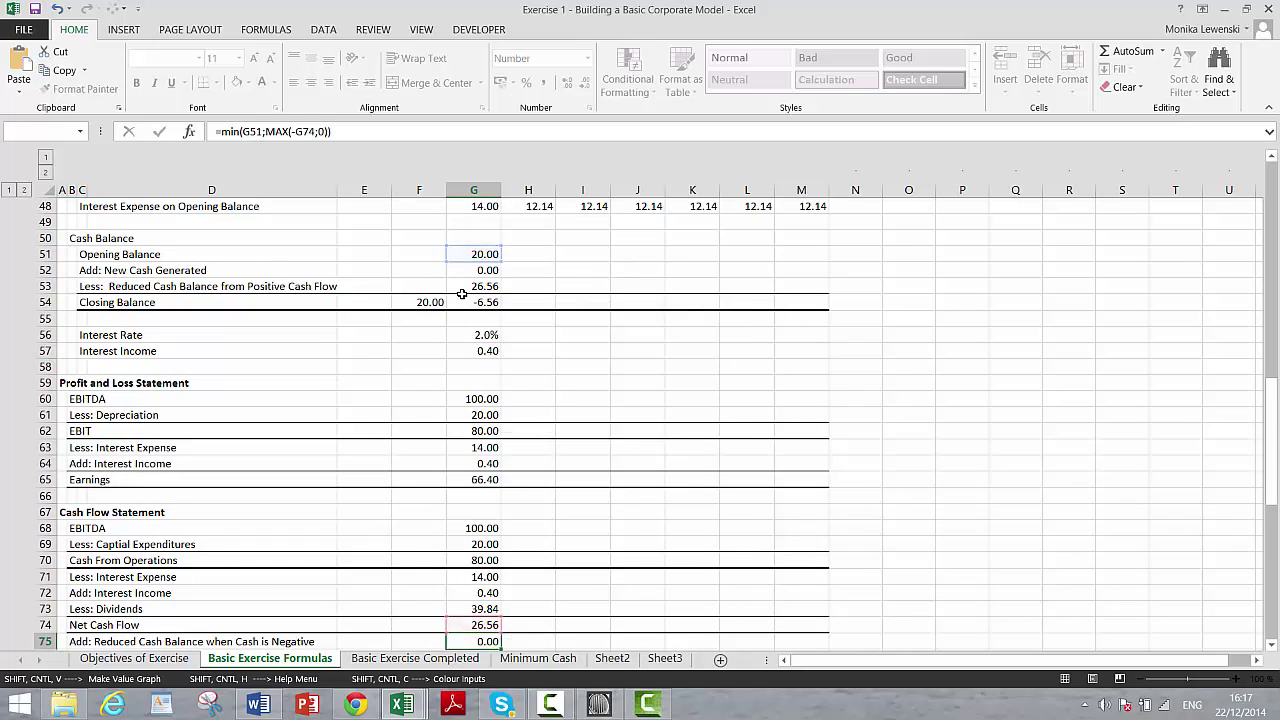
key("Down")
key("Down")
key("Down")
key("Down")
key("Down")
key("Down")
key("Down")
key("Down")
key("Down")
key("Down")
key("Down")
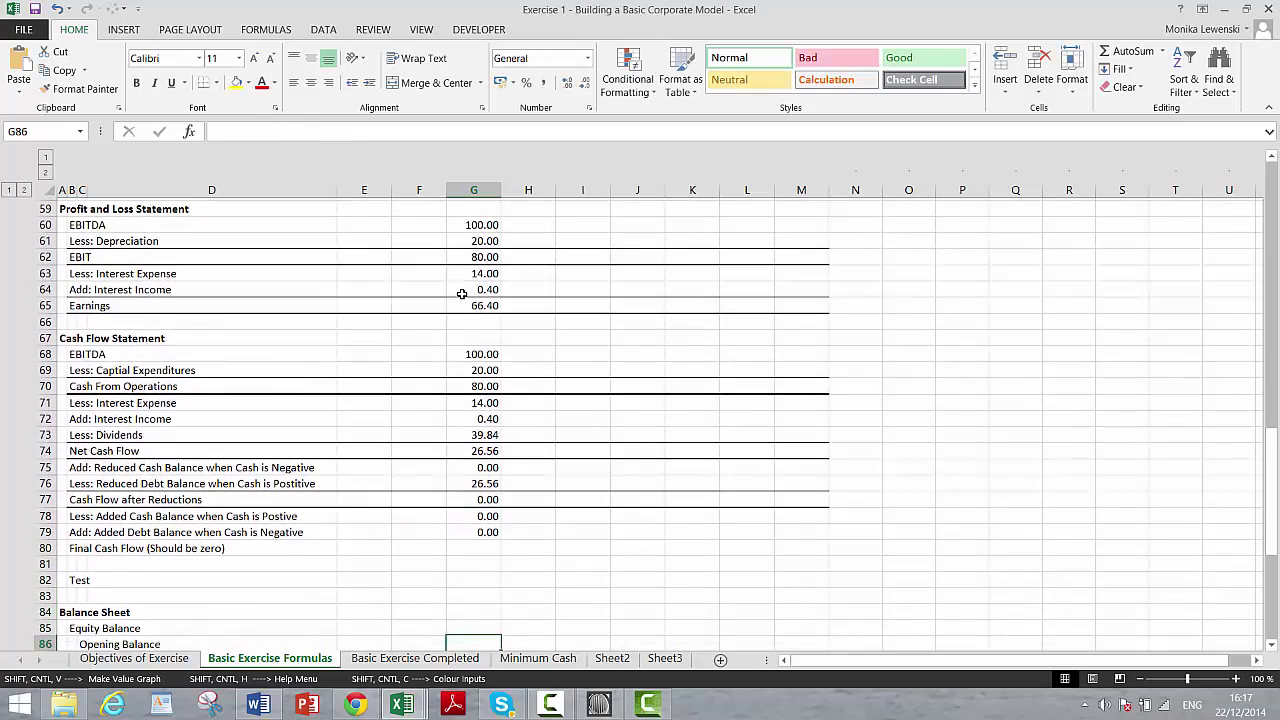
key("Down")
key("Down")
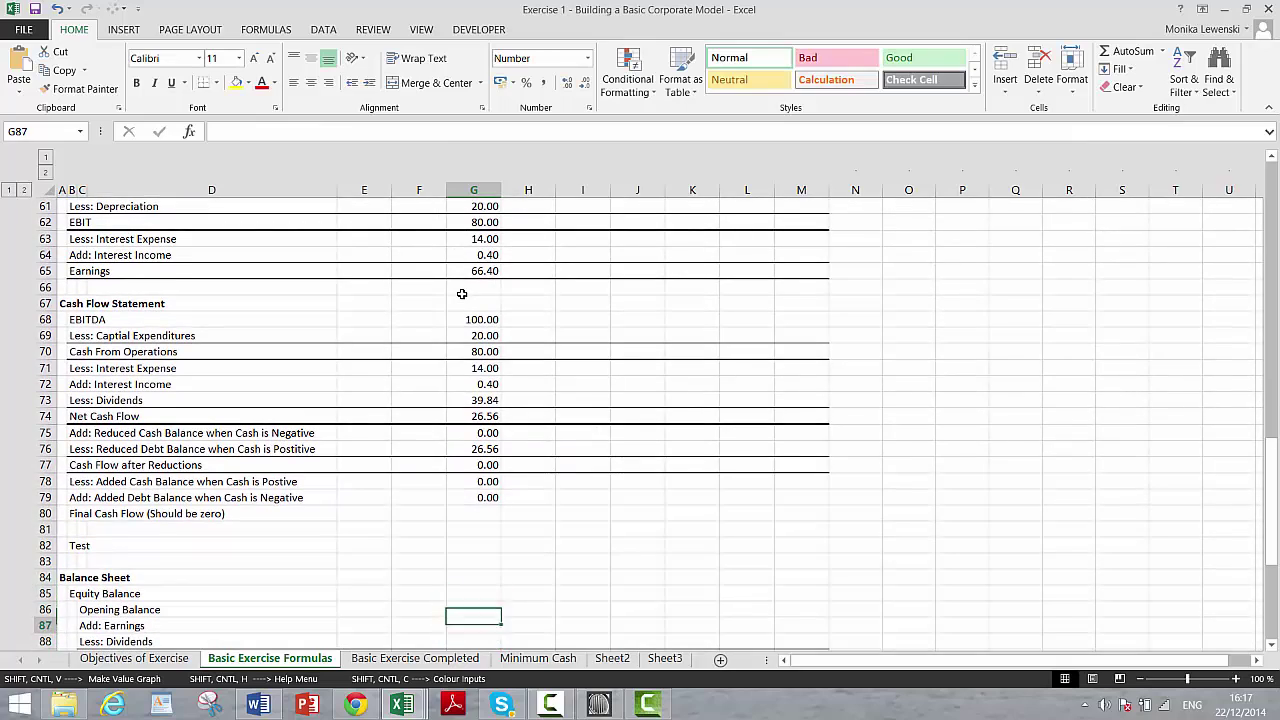
- Link base-year equity F89 to =F14 and opening equity G86 to =F89
key("Left")
type("=")
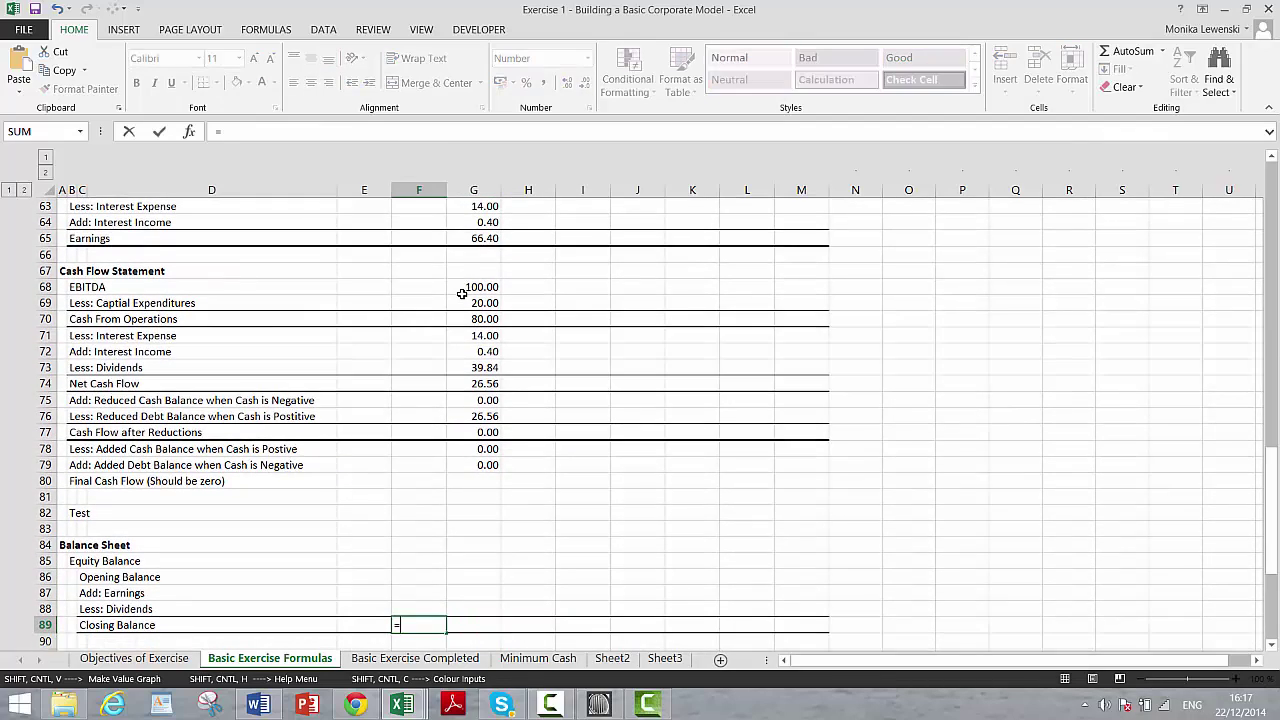
key("Page_Up")
key("Page_Up")
key("Page_Up")
key("Down")
key("Down")
key("Down")
key("Down")
key("Down")
key("Down")
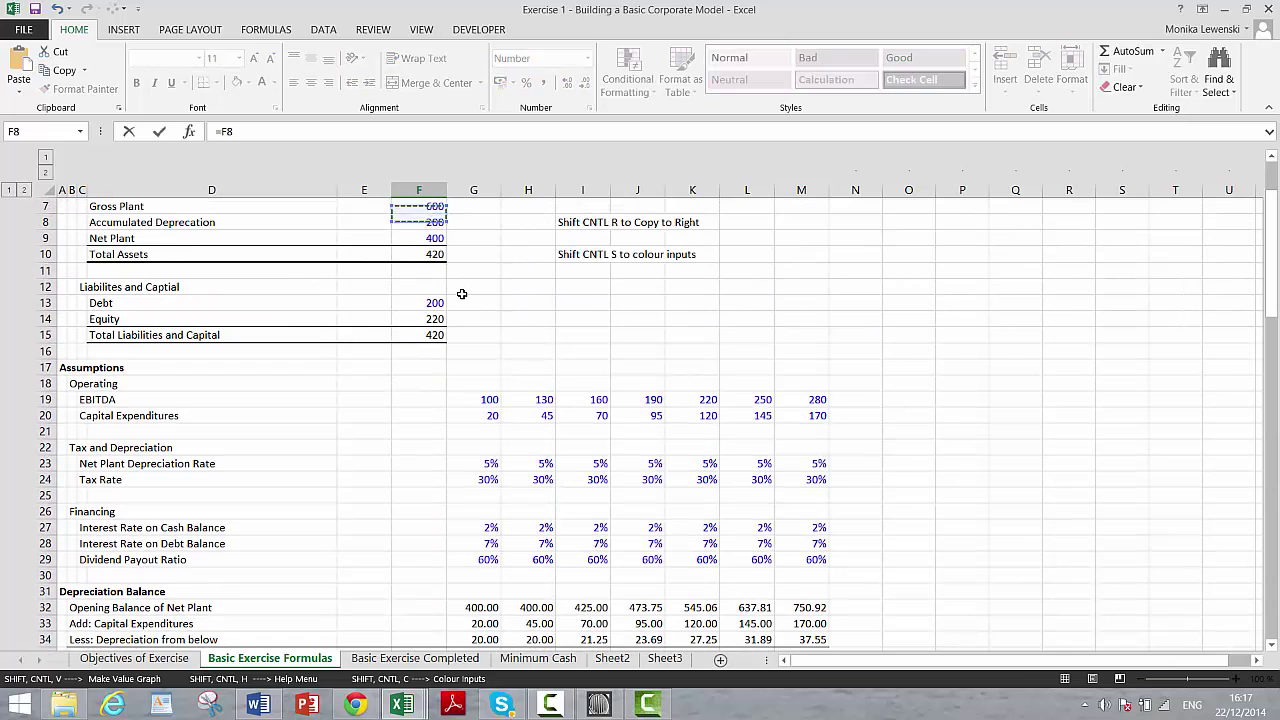
key("Down")
key("Return")
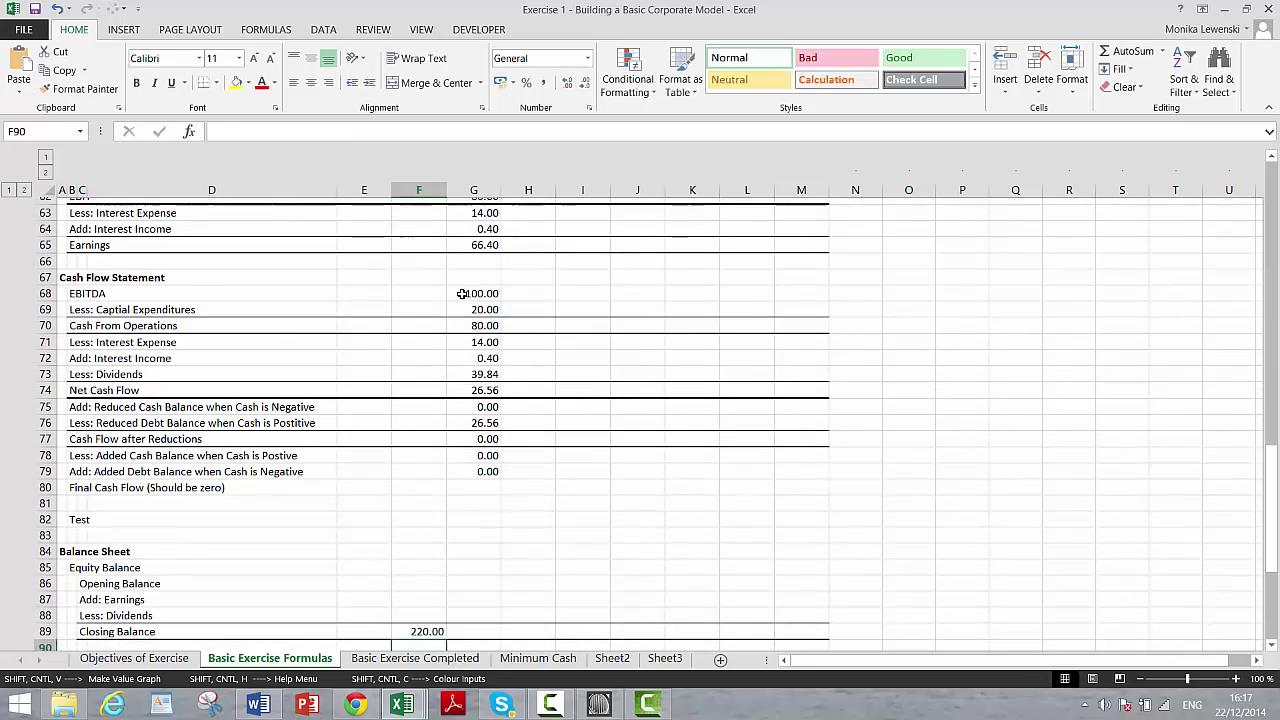
key("Up")
key("Up")
key("Up")
key("Up")
key("Right")
type("=")
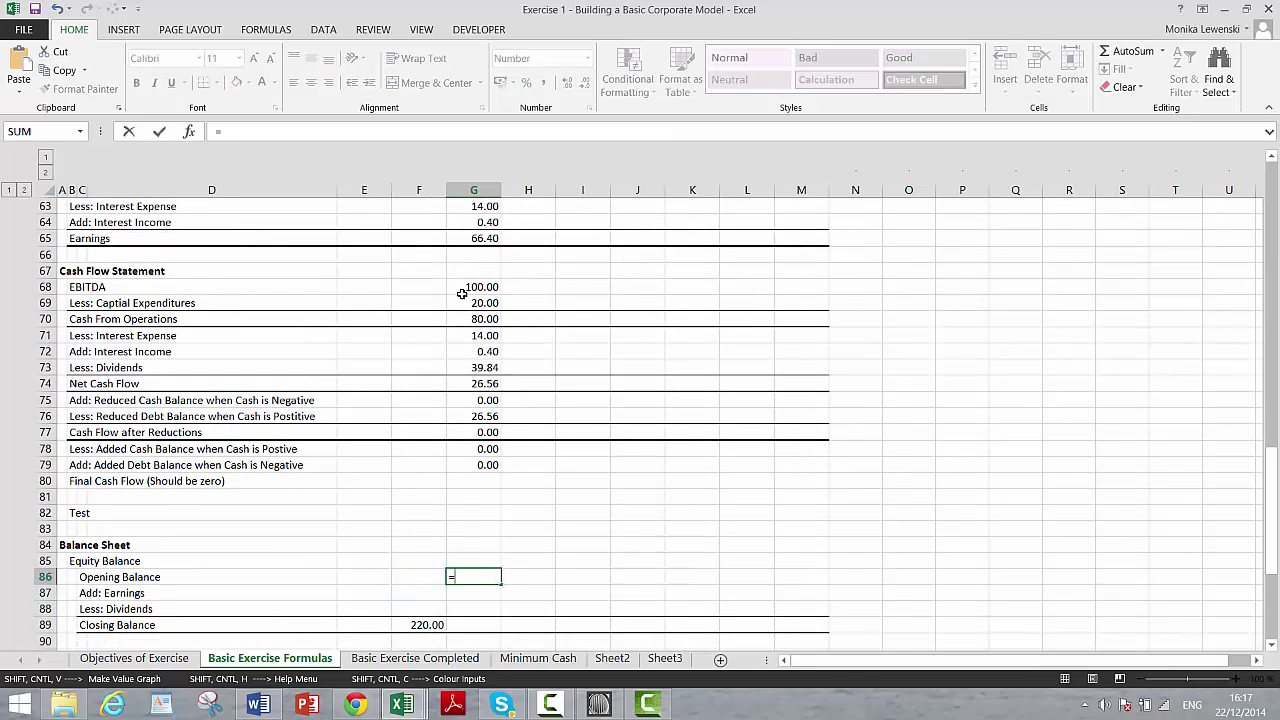
key("Down")
key("Down")
key("Down")
key("Left")
key("Return")
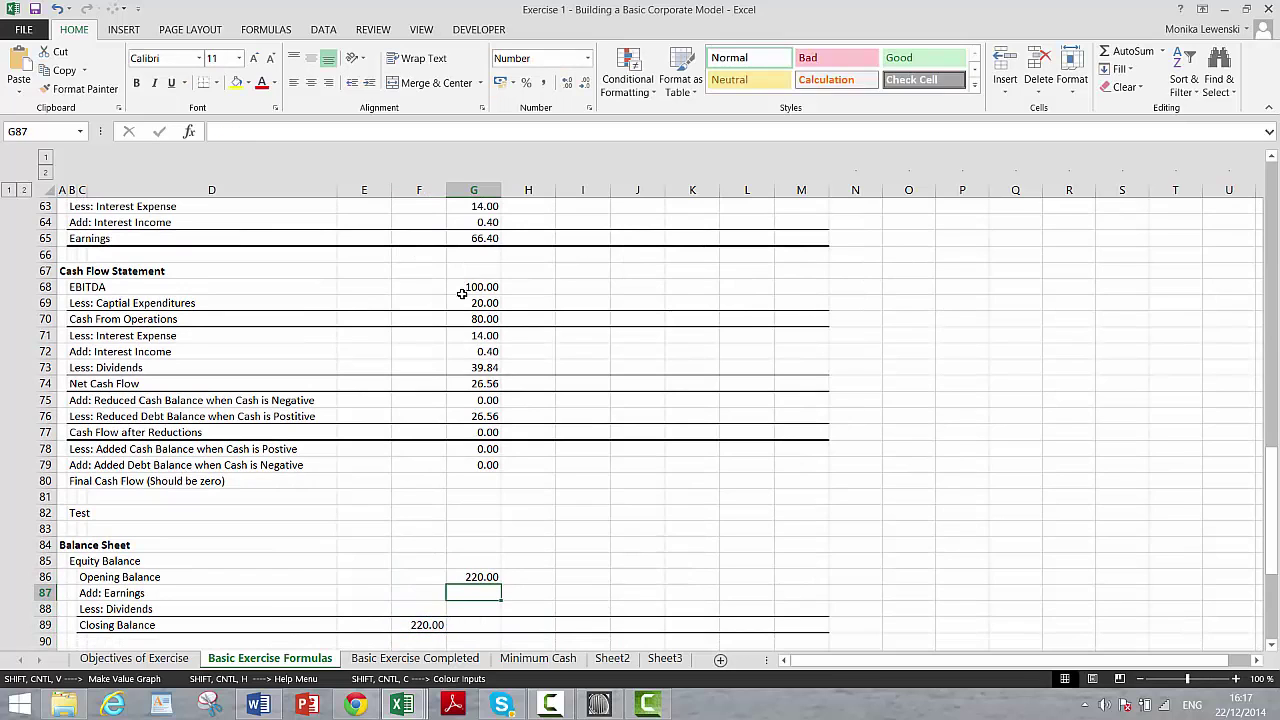
- Enter earnings =G65, dividends =G73 and closing equity =G86+G87-G88 in G87:G89
type("=")
key("Up")
key("Up")
key("Up")
key("Up")
key("Up")
key("Up")
key("Up")
key("Up")
key("Up")
key("Up")
key("Up")
key("Up")
key("Up")
key("Up")
key("Up")
key("Up")
key("Up")
key("Up")
key("Up")
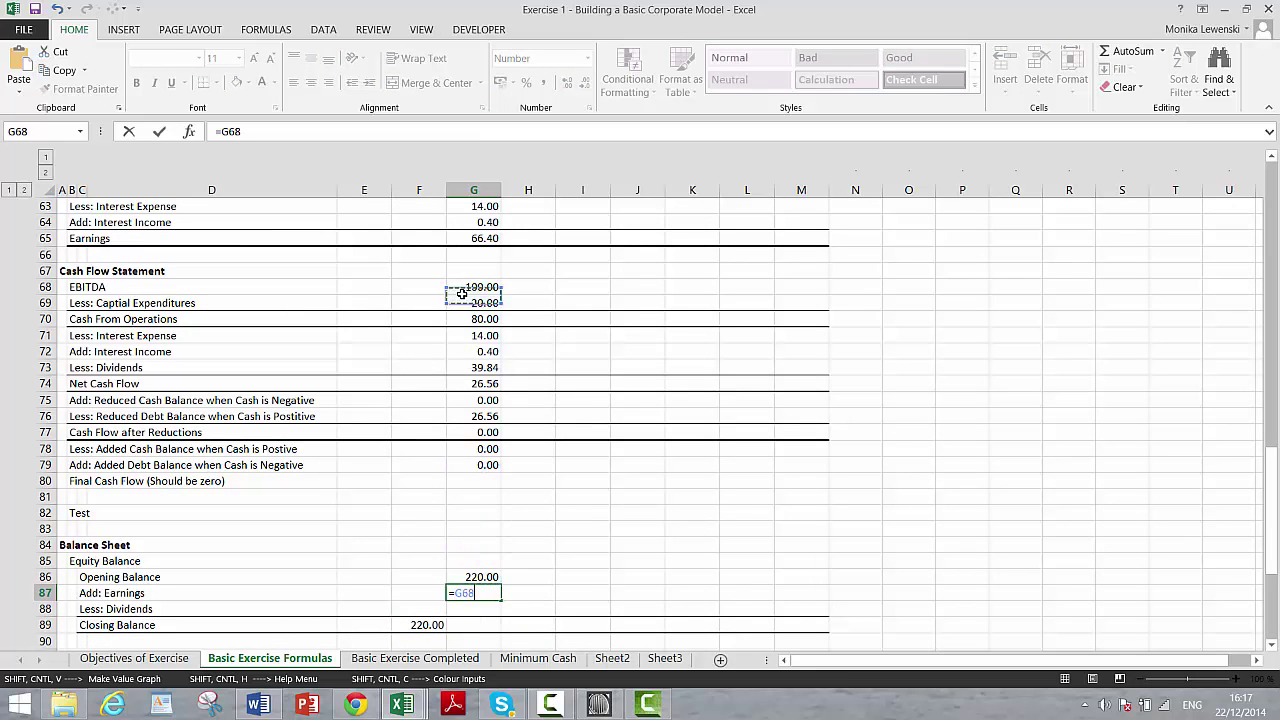
key("Up")
key("Up")
key("Up")
key("Return")
type("=")
key("Up")
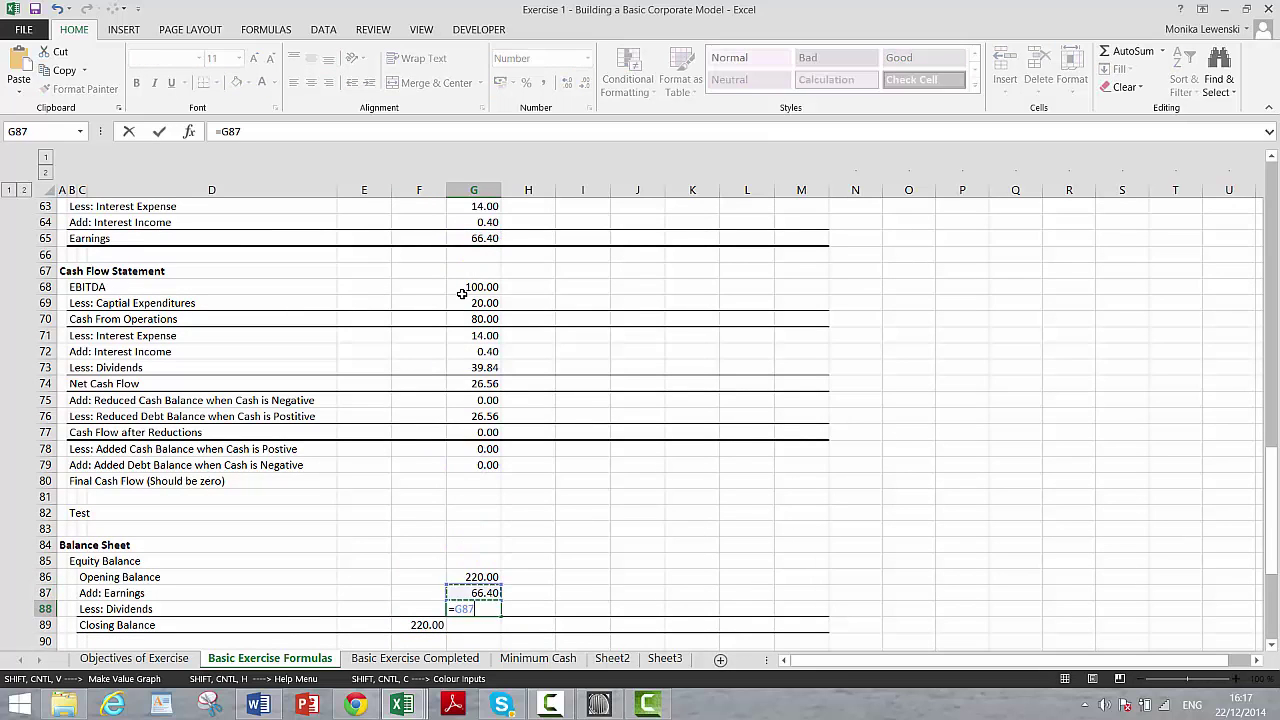
key("Up")
key("Up")
key("Up")
key("Up")
key("Up")
key("Up")
key("Up")
key("Up")
key("Up")
key("Up")
key("Up")
key("Up")
key("Up")
key("Return")
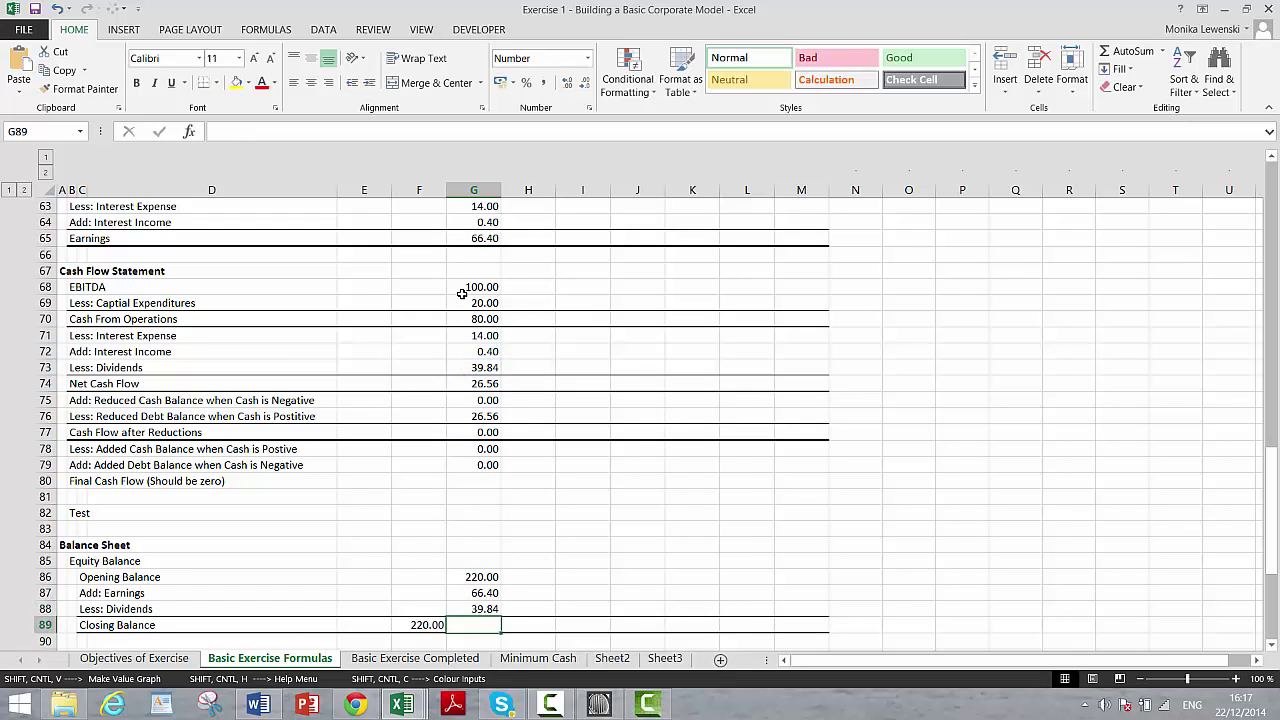
type("=")
key("Up")
key("Up")
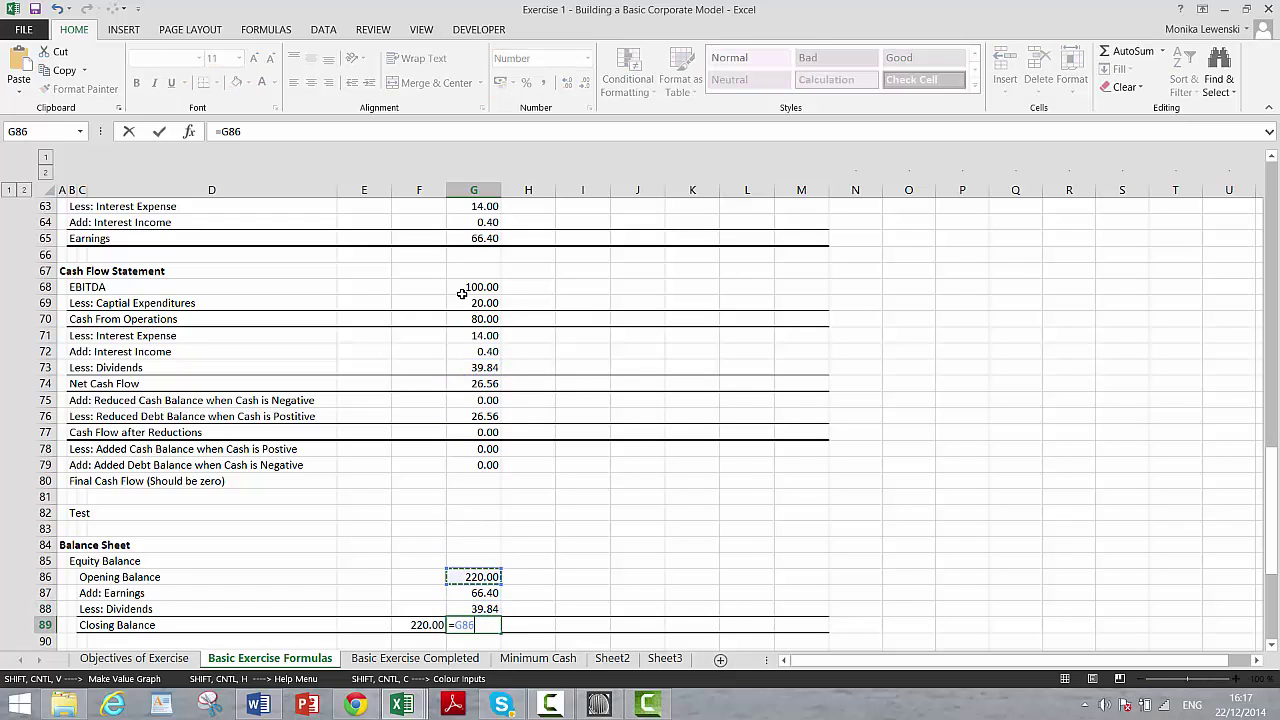
type("+")
key("Up")
key("Up")
key("Up")
key("Return")
- Link base-year balance-sheet Cash F92 to cash Closing Balance =F54, showing 20.00
key("Down")
key("Down")
key("Down")
key("Down")
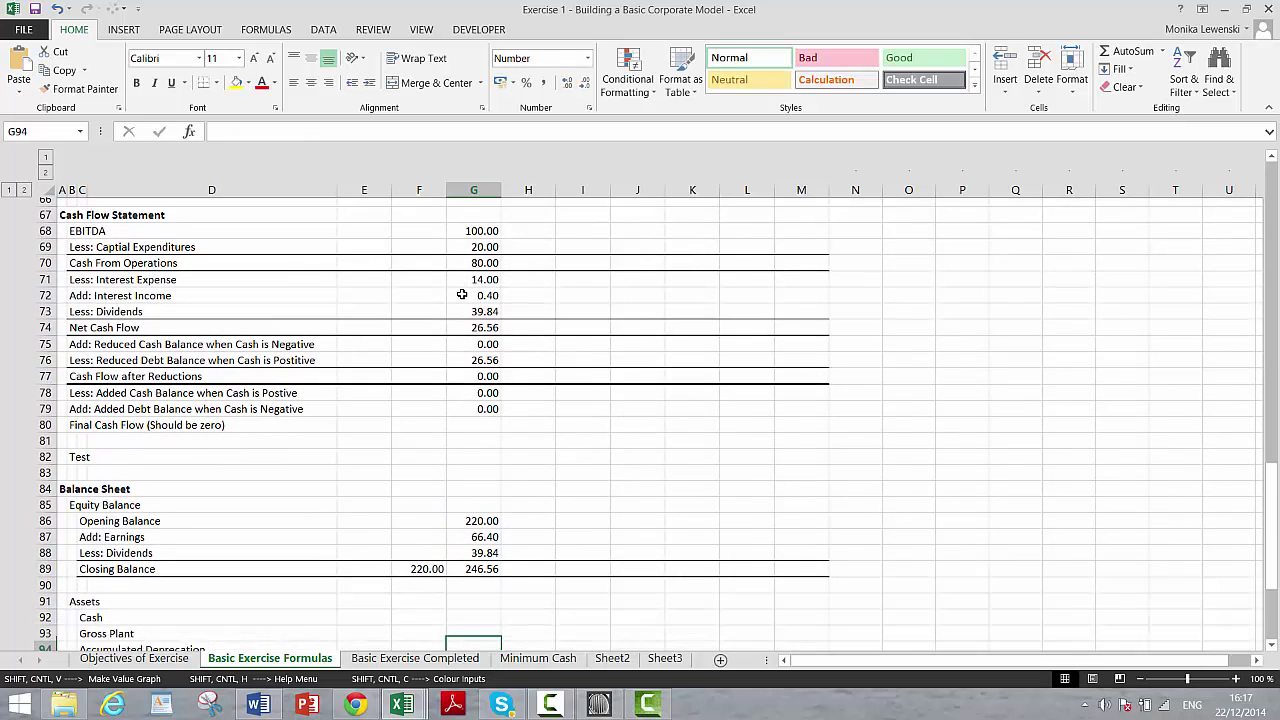
key("Up")
key("Up")
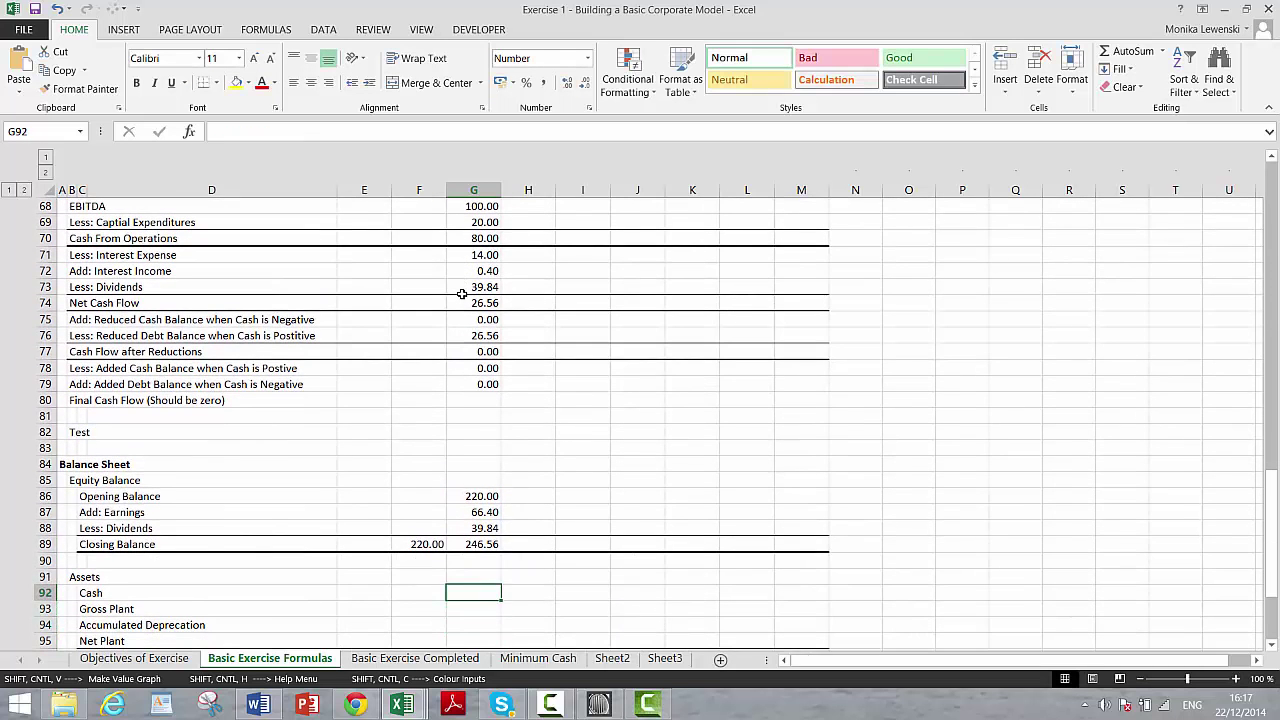
key("Left")
key("Right")
key("Left")
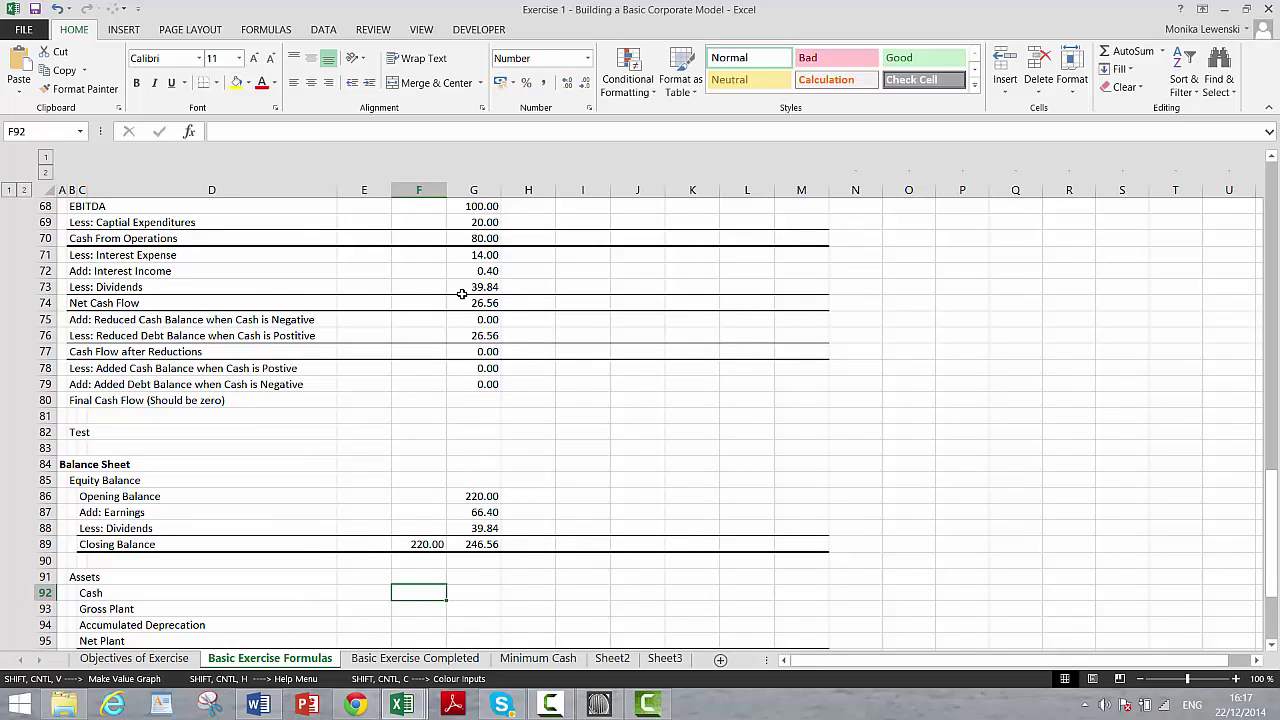
key("F2")
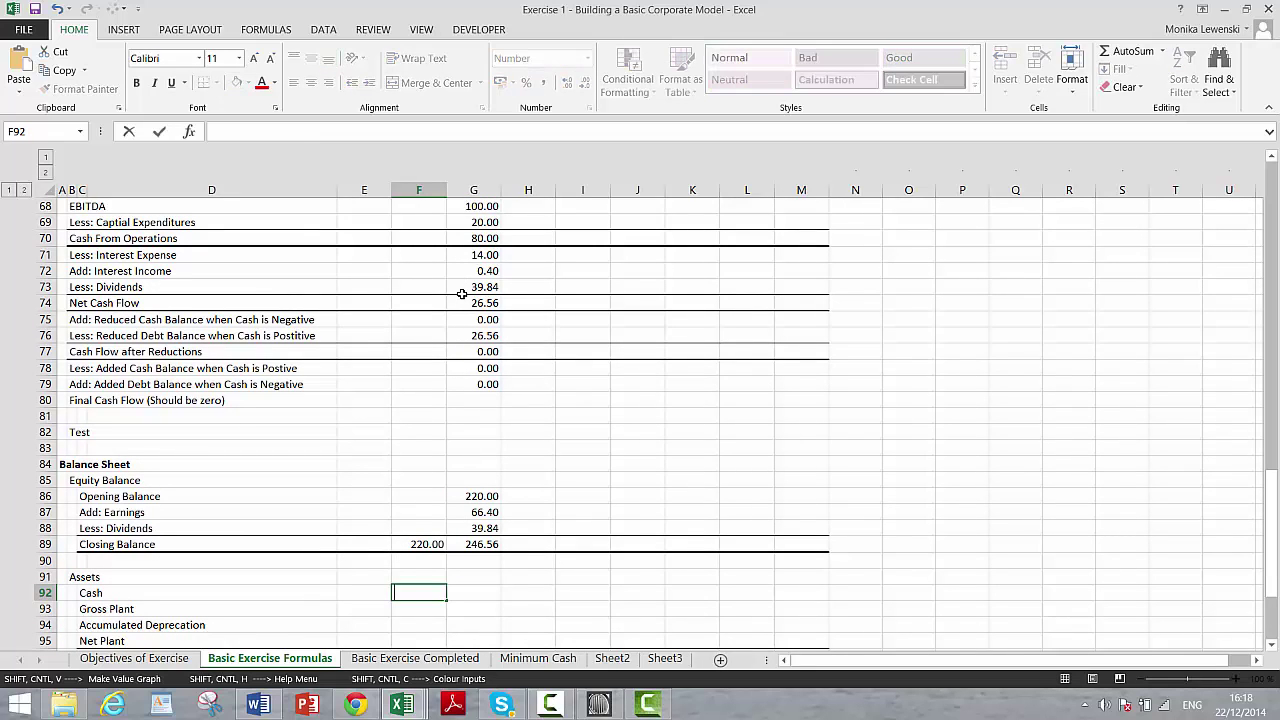
type("=")
key("Up")
key("Up")
key("Up")
key("Up")
key("Up")
key("Up")
key("Up")
key("Up")
key("Up")
key("Up")
key("Up")
key("Up")
key("Up")
key("Up")
key("Up")
key("Up")
key("Up")
key("Up")
key("Up")
key("Up")
key("Up")
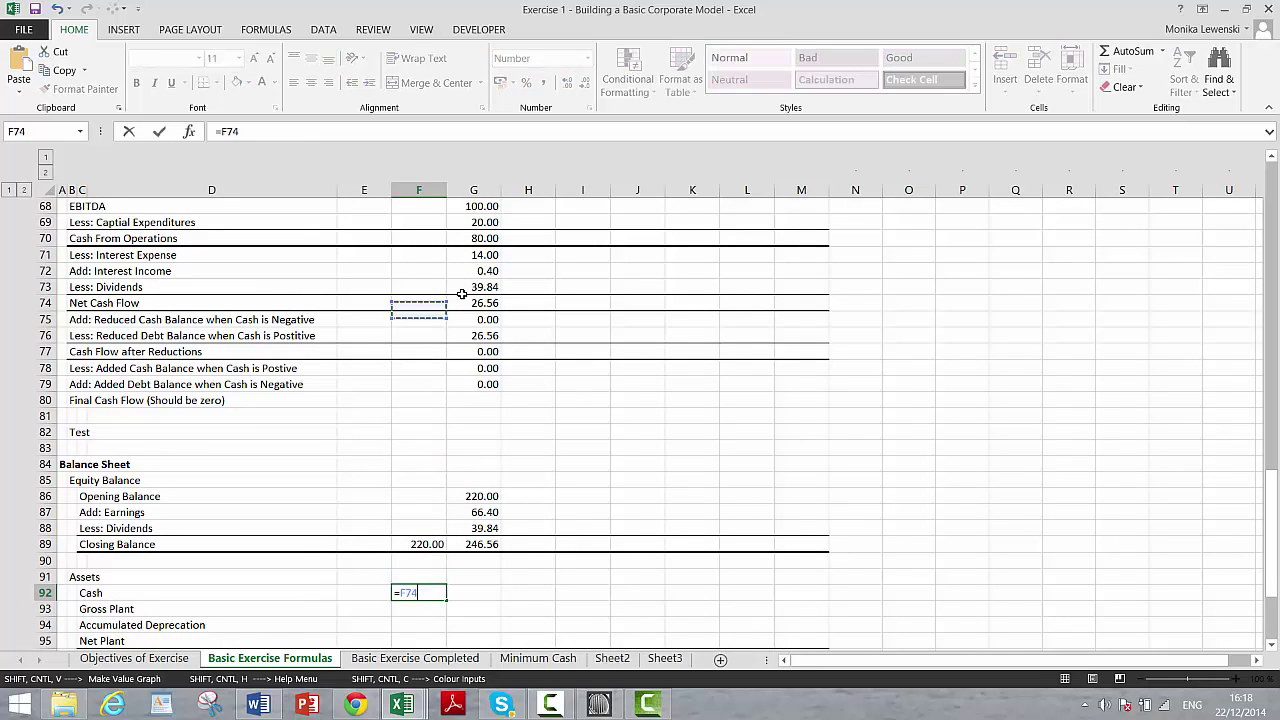
key("Up")
key("Up")
key("Up")
key("Up")
key("Up")
key("Up")
key("Up")
key("Up")
key("Up")
key("Up")
key("Up")
key("Down")
key("Down")
key("Down")
key("Down")
key("Down")
key("Down")
key("Down")
key("Down")
key("Down")
key("Down")
key("Down")
key("Down")
key("Down")
key("Down")
key("Down")
key("Down")
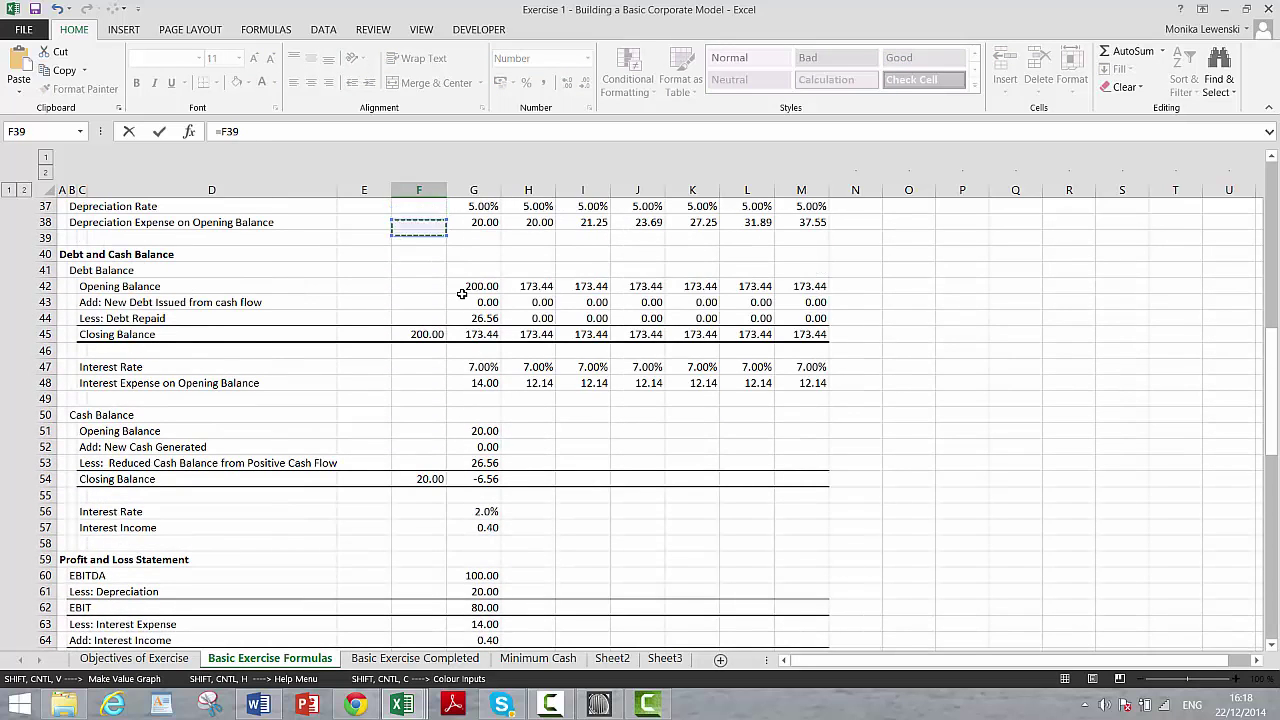
key("Down")
key("Down")
key("Up")
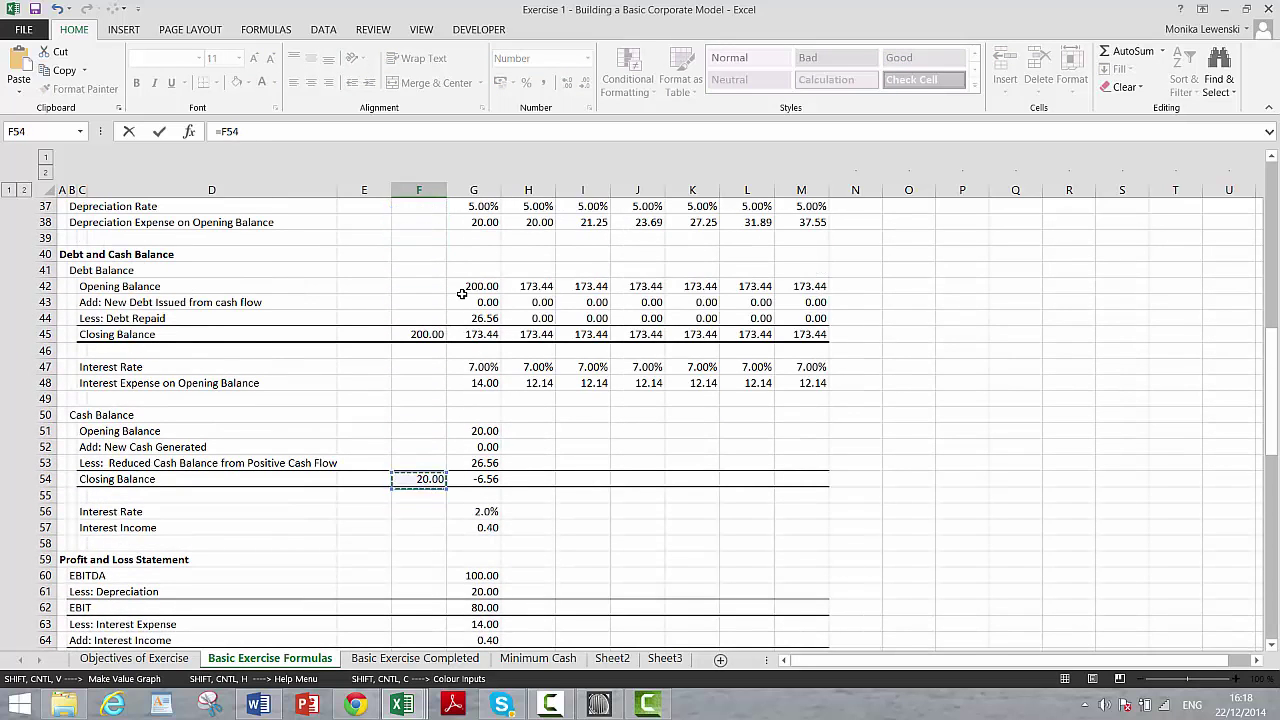
key("ctrl+Return")
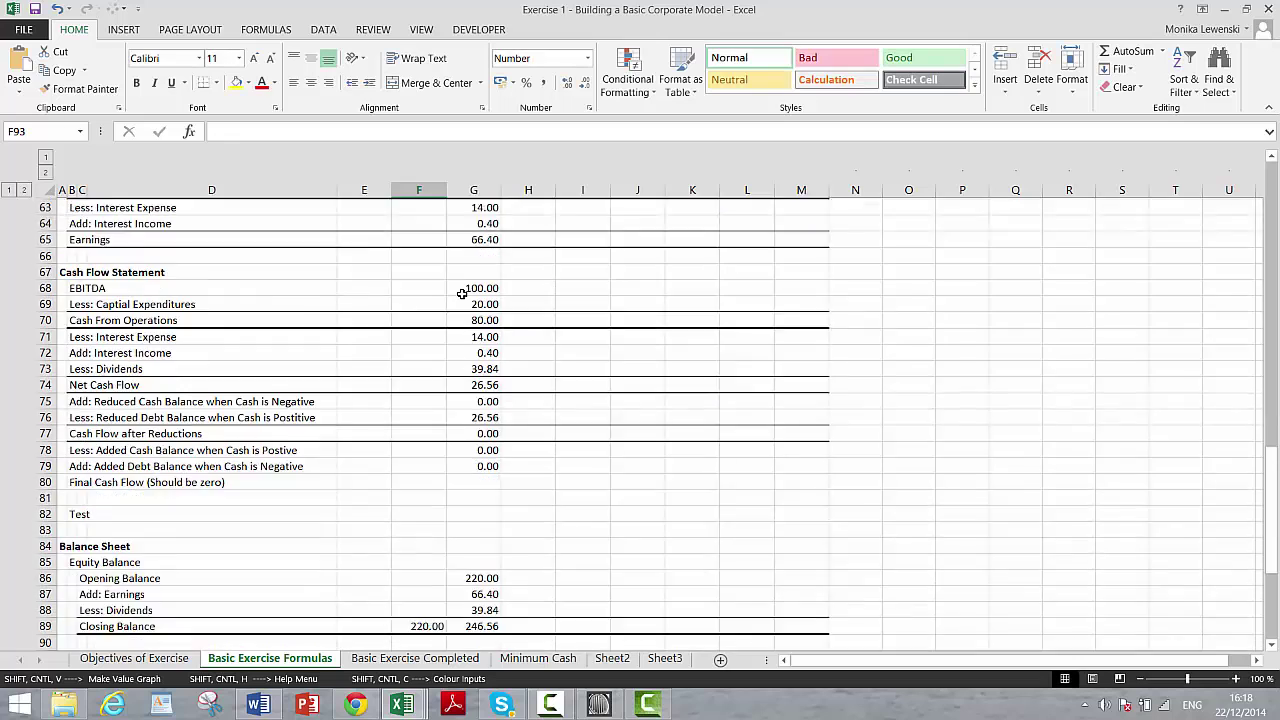
- Re-point G53's formula to the reduced cash balance row, returning closing cash to 20.00
key("Up")
key("Up")
key("Up")
key("Up")
key("Up")
key("Up")
key("Up")
key("Up")
key("Up")
key("Up")
key("Up")
key("Up")
key("Up")
key("Up")
key("Up")
key("Up")
key("Up")
key("Up")
key("Up")
key("Up")
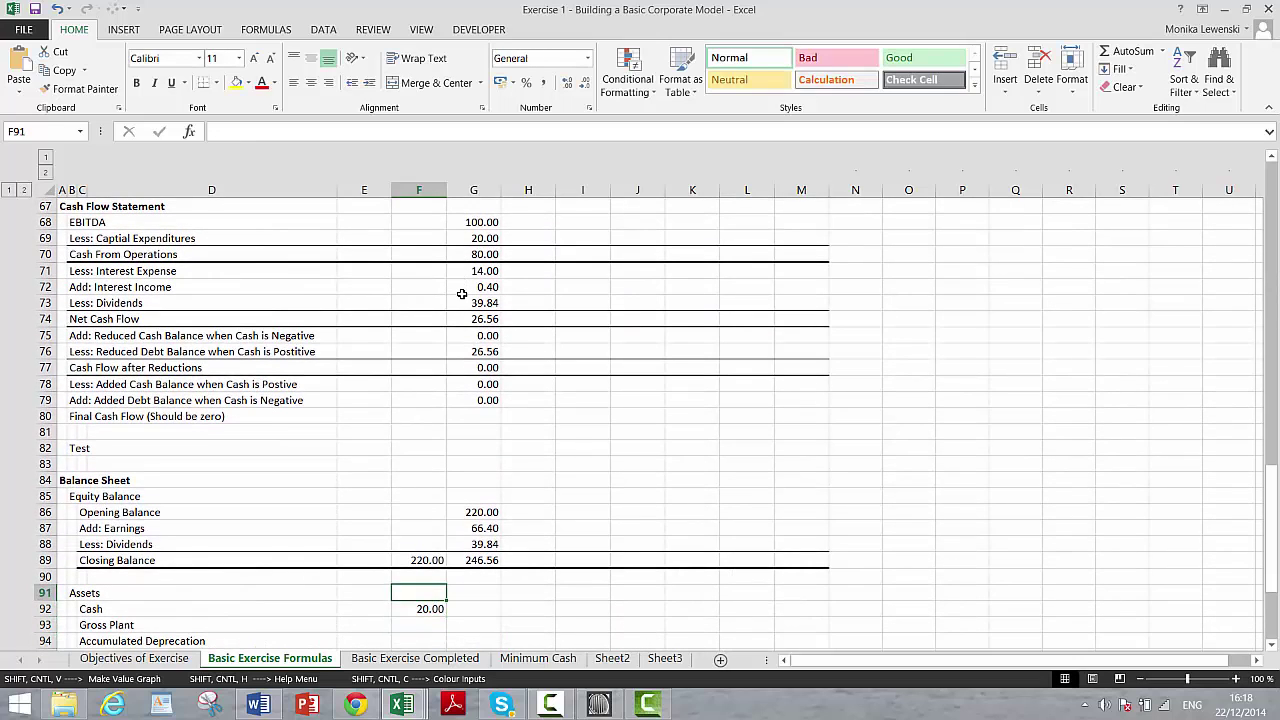
key("Up")
key("Up")
key("Up")
key("Up")
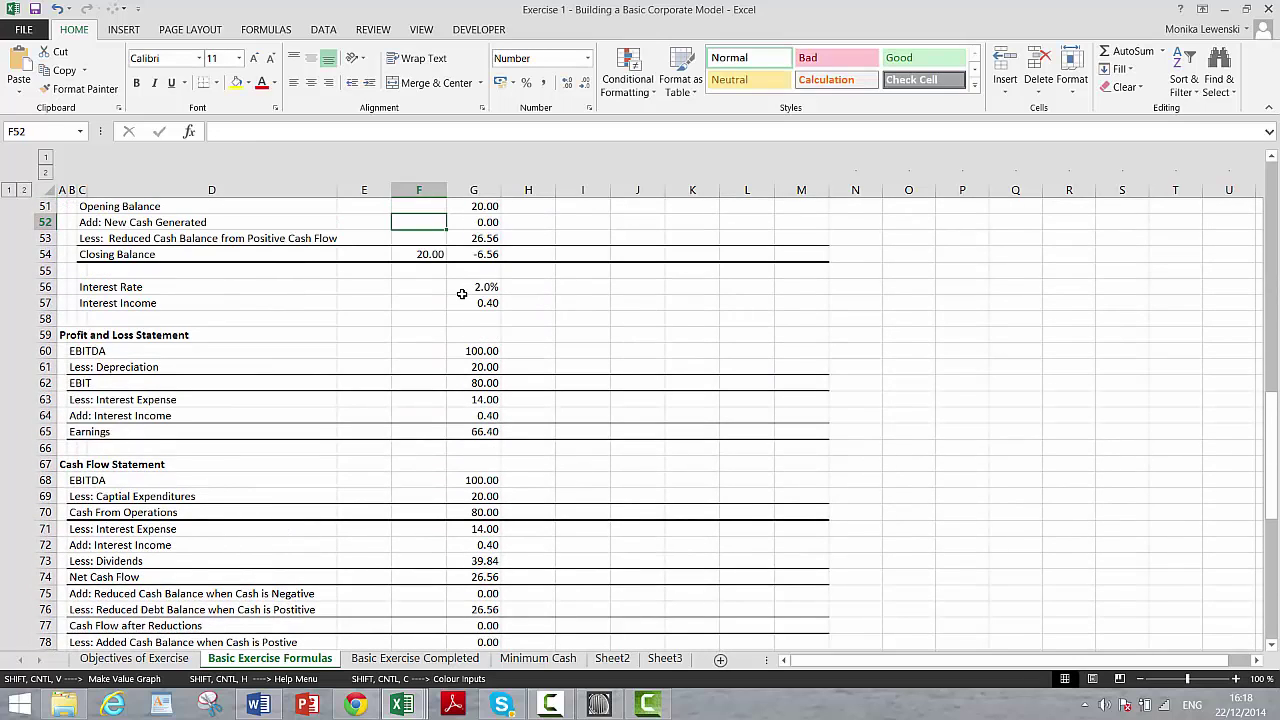
key("Right")
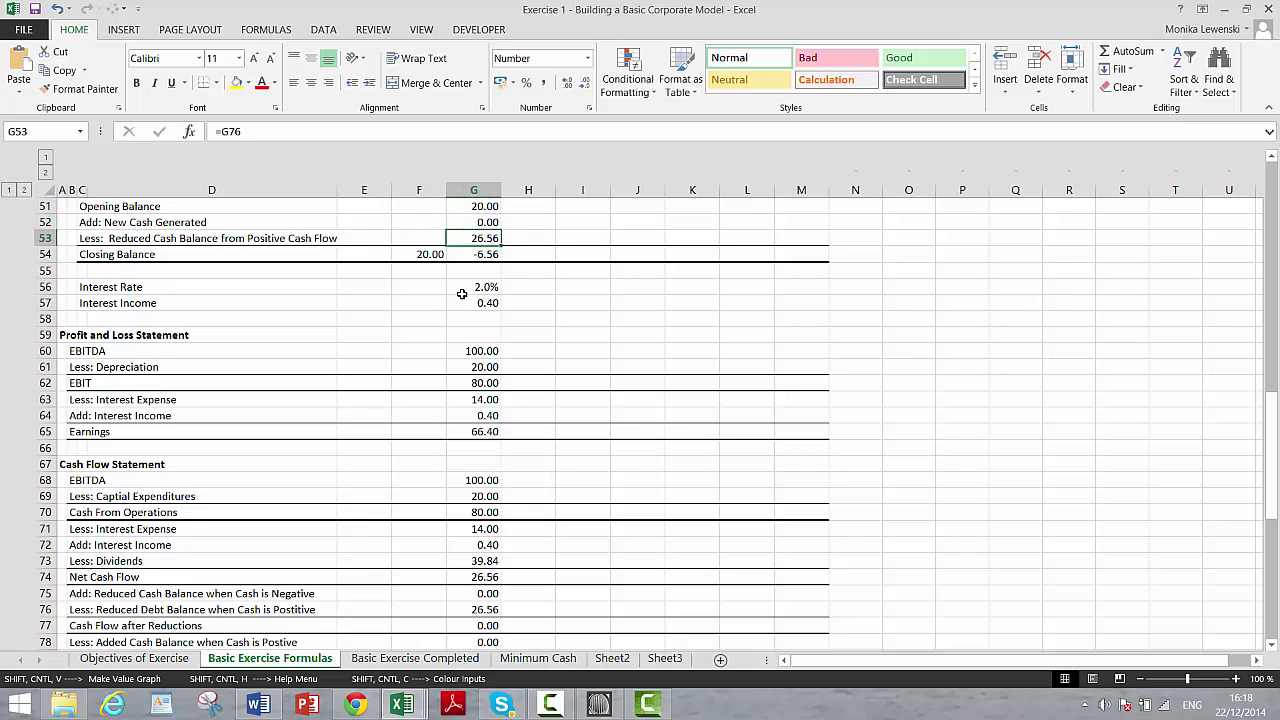
type("=")
key("Down")
key("Down")
key("Down")
key("Down")
key("Down")
key("Down")
key("Down")
key("Down")
key("Down")
key("Down")
key("Down")
key("Down")
key("Down")
key("Down")
key("Down")
key("Down")
key("Down")
key("Down")
key("Down")
key("Down")
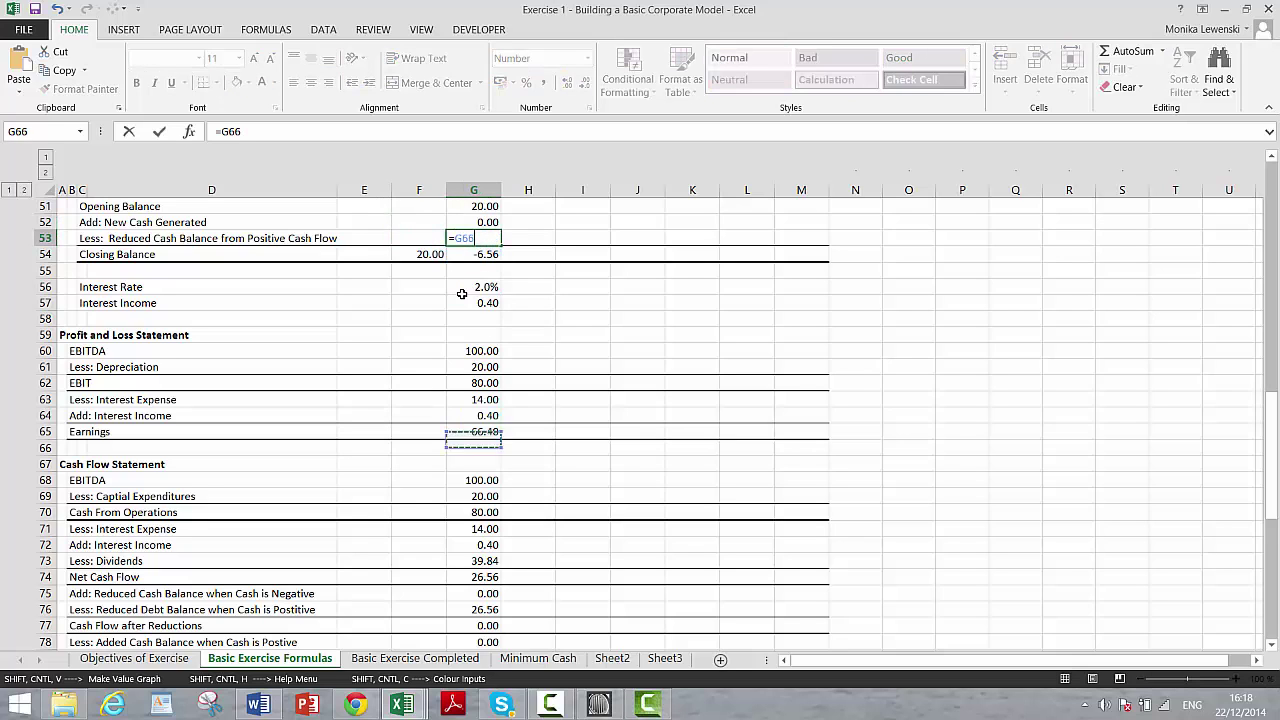
key("Return")
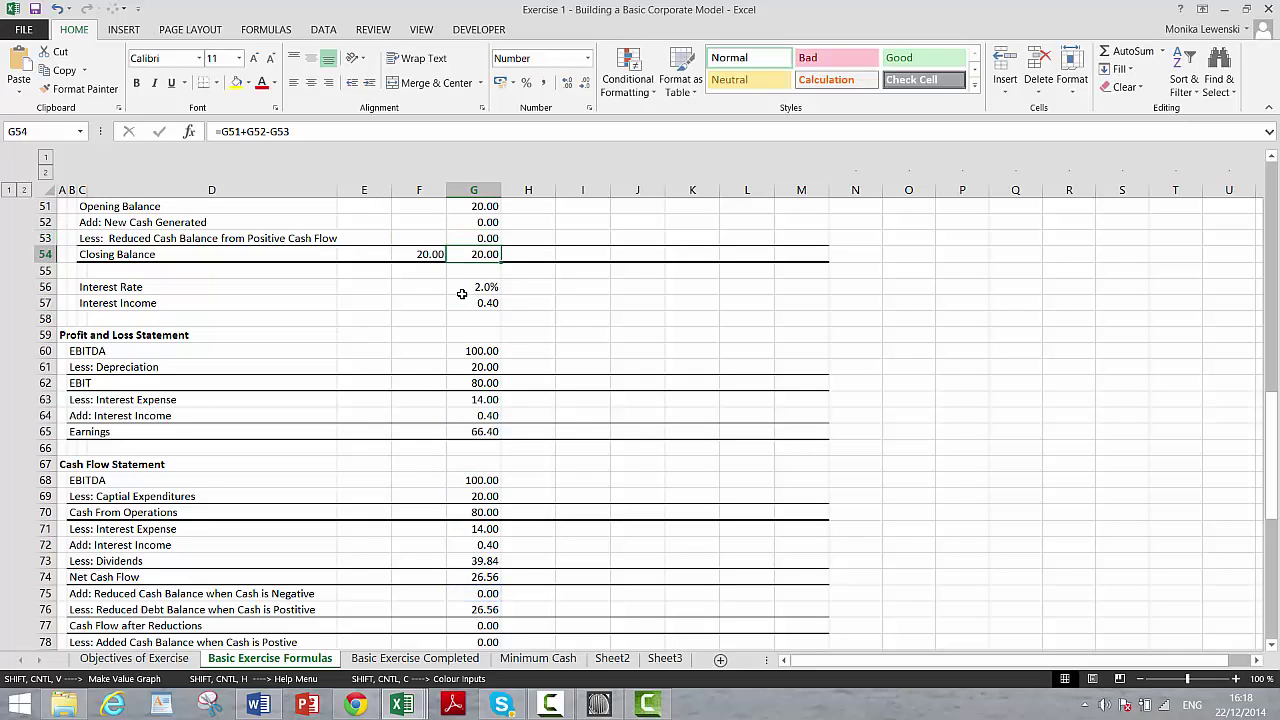
key("Down")
key("Down")
key("Down")
key("Down")
key("Down")
key("Down")
key("Down")
key("Down")
key("Down")
key("Down")
key("Down")
key("Down")
key("Down")
key("Down")
key("Down")
key("Down")
key("Down")
key("Down")
key("Down")
key("Down")
key("Down")
key("Down")
key("Down")
key("Down")
key("Down")
key("Down")
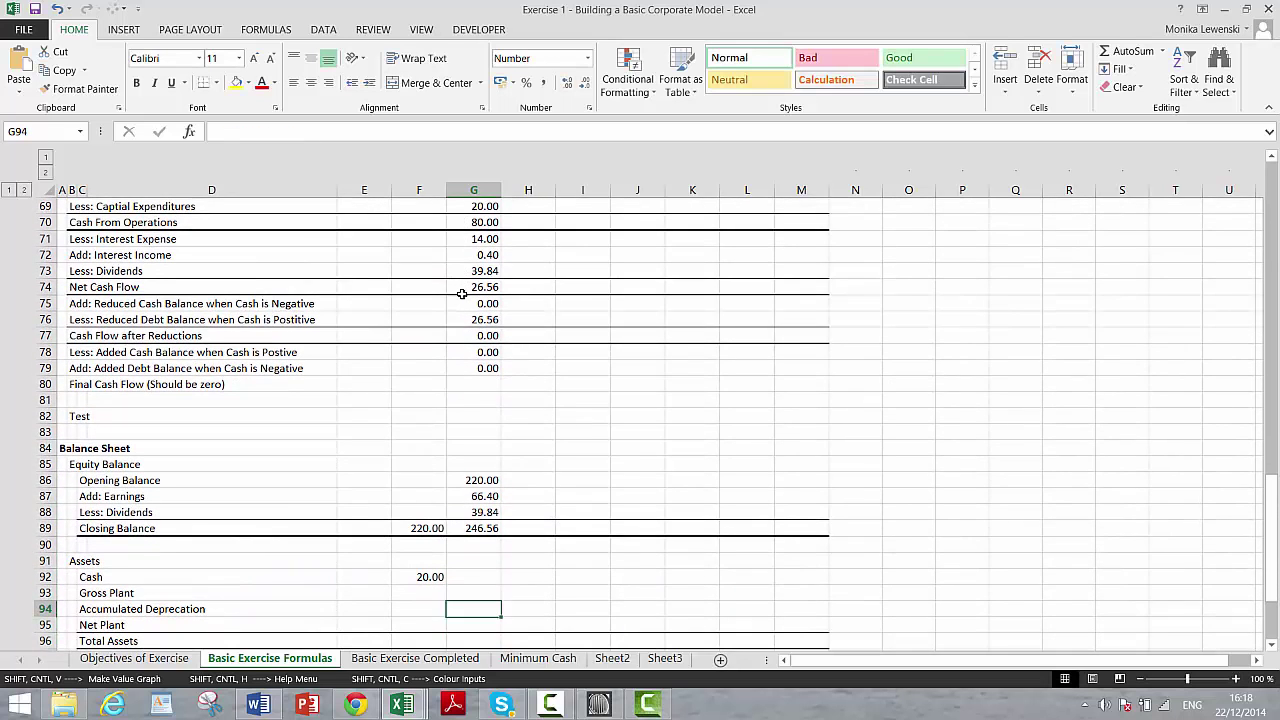
- Delete the Gross Plant row, link Net Plant to =F35 (400.00) and AutoSum Total Assets to 420.00
key("Left")
key("shift+space")
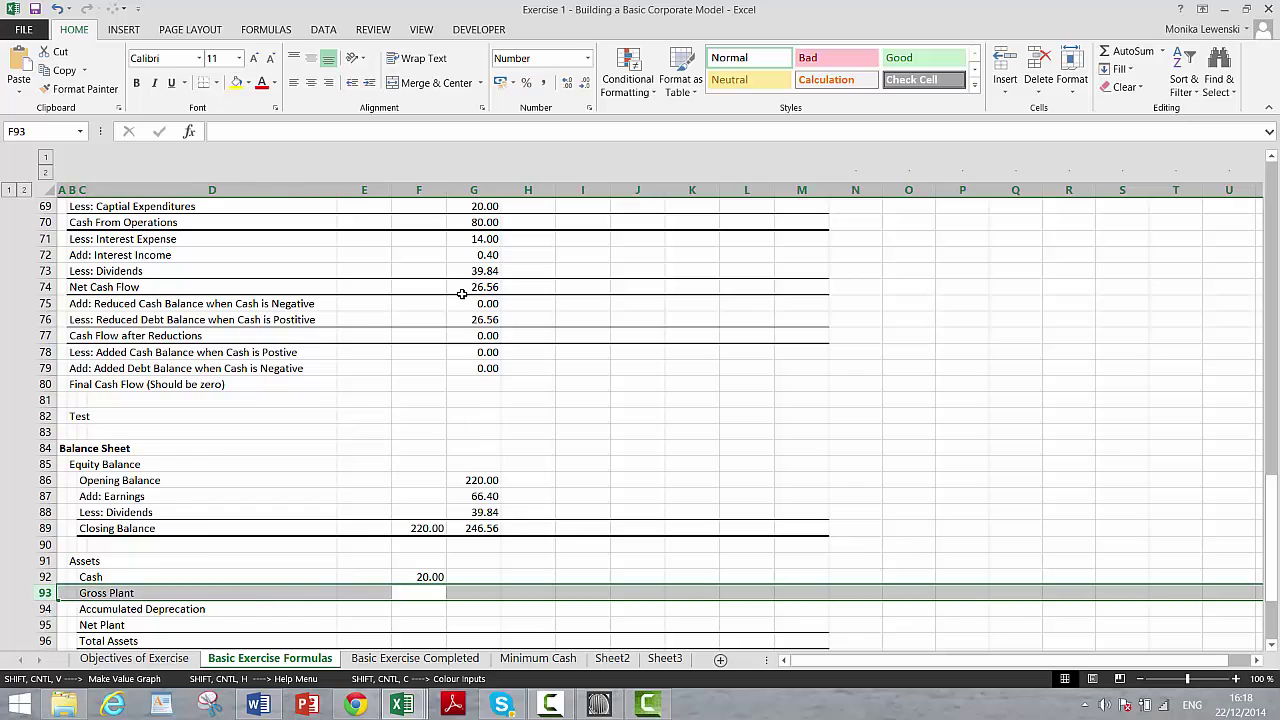
key("ctrl+minus")
key("ctrl+minus")
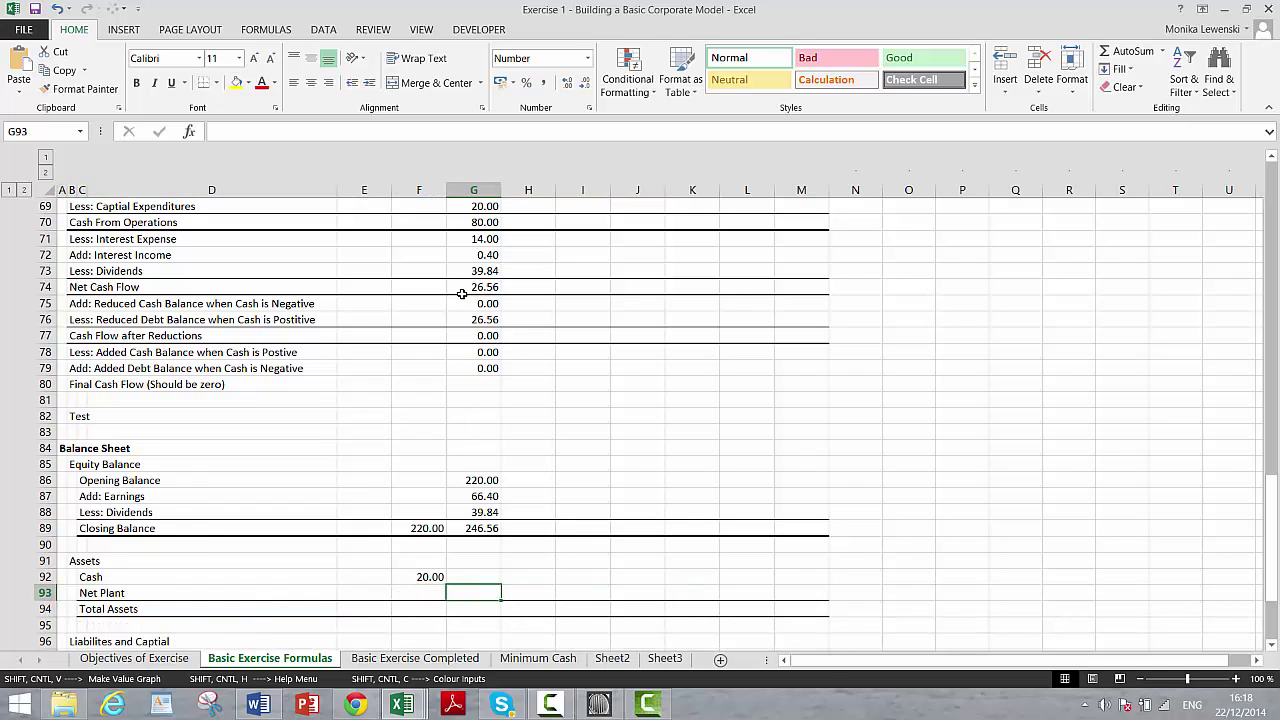
type("=")
key("Up")
key("Up")
key("Up")
key("Up")
key("Up")
key("Up")
key("Up")
key("Up")
key("Up")
key("Up")
key("Up")
key("Up")
key("Up")
key("Up")
key("Up")
key("Up")
key("Up")
key("Up")
key("Up")
key("Up")
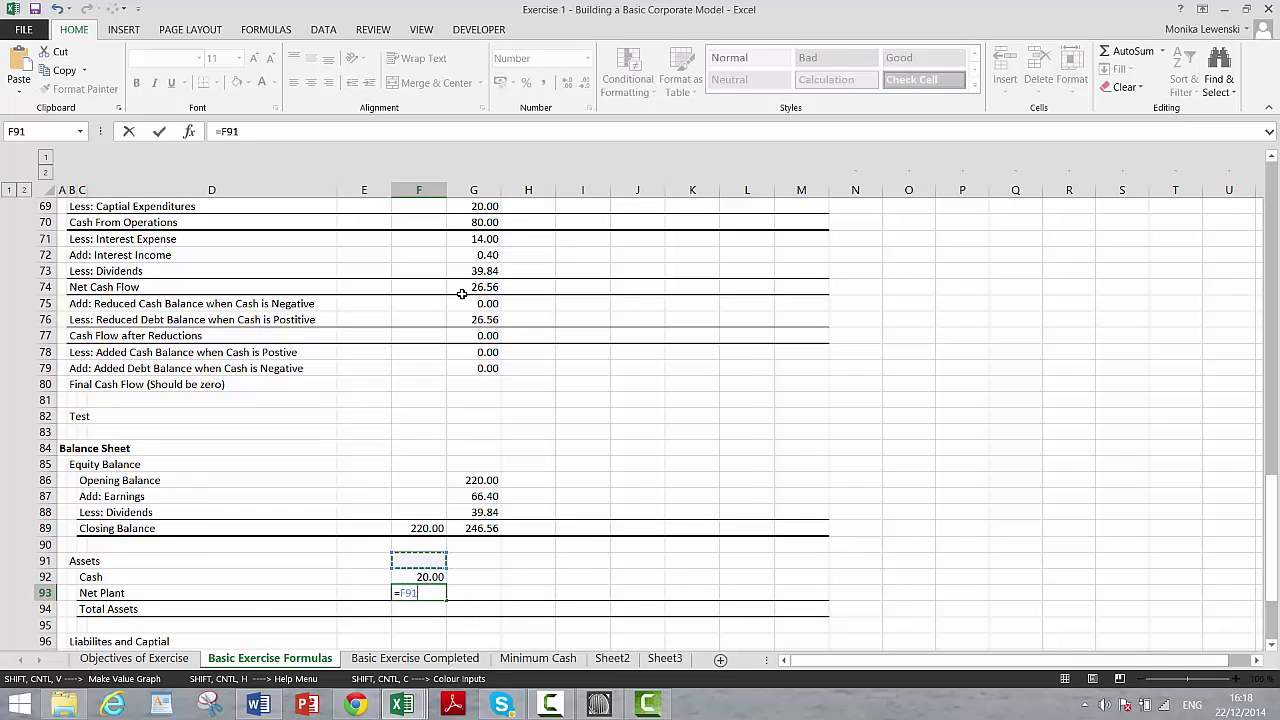
key("Up")
key("Up")
key("Up")
key("Up")
key("Up")
key("Up")
key("Up")
key("Up")
key("Up")
key("Up")
key("Up")
key("Up")
key("Up")
key("Up")
key("Up")
key("Up")
key("Up")
key("Up")
key("Up")
key("Up")
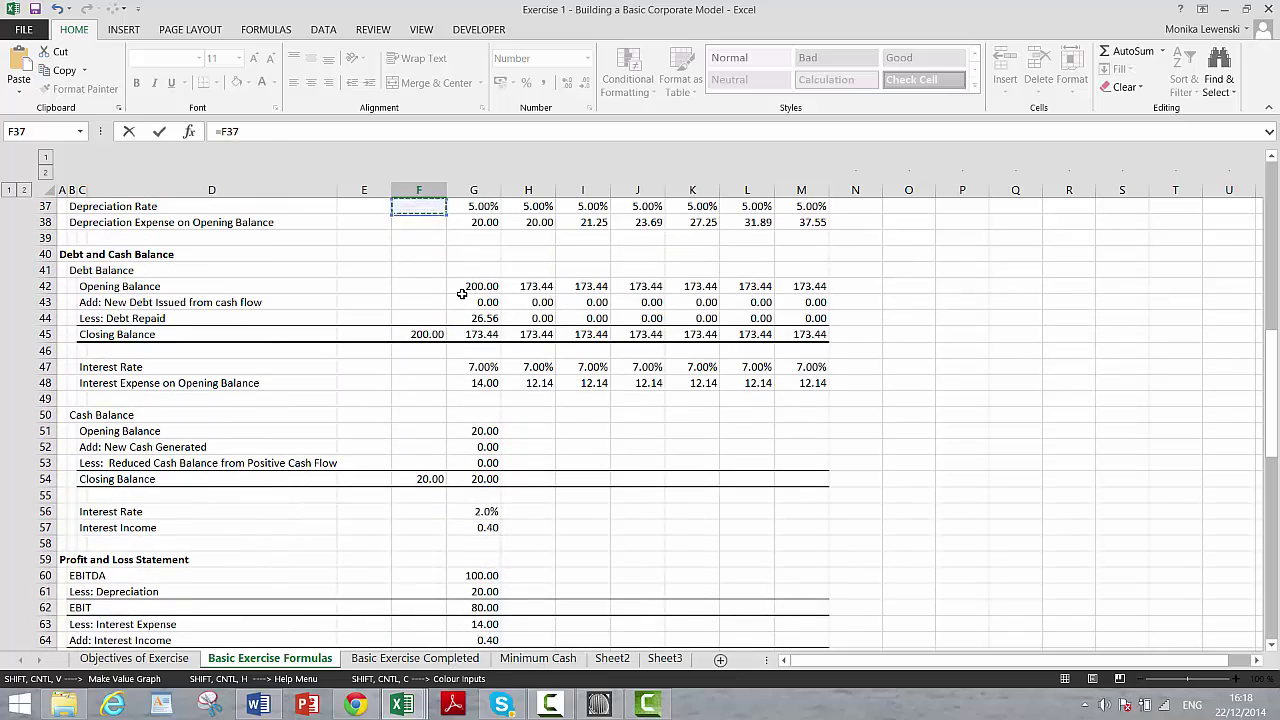
key("Up")
key("Up")
key("Up")
key("Up")
key("Up")
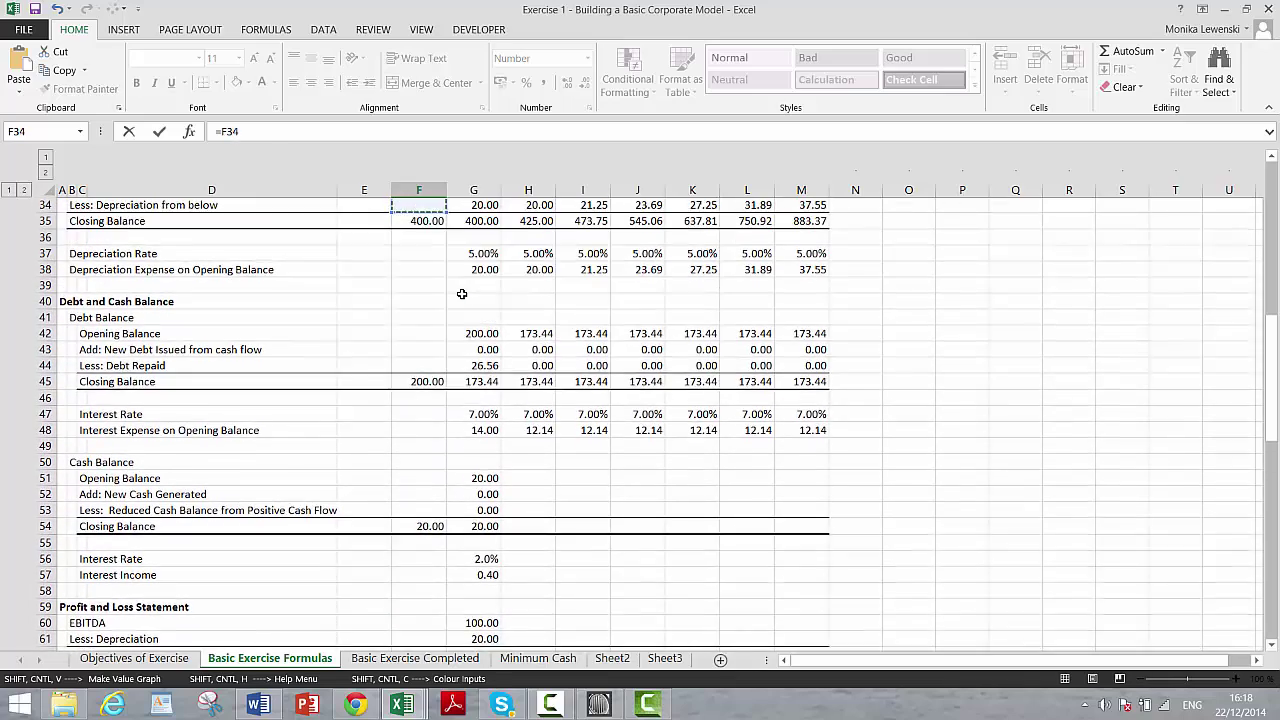
key("Down")
key("Down")
key("Down")
key("Return")
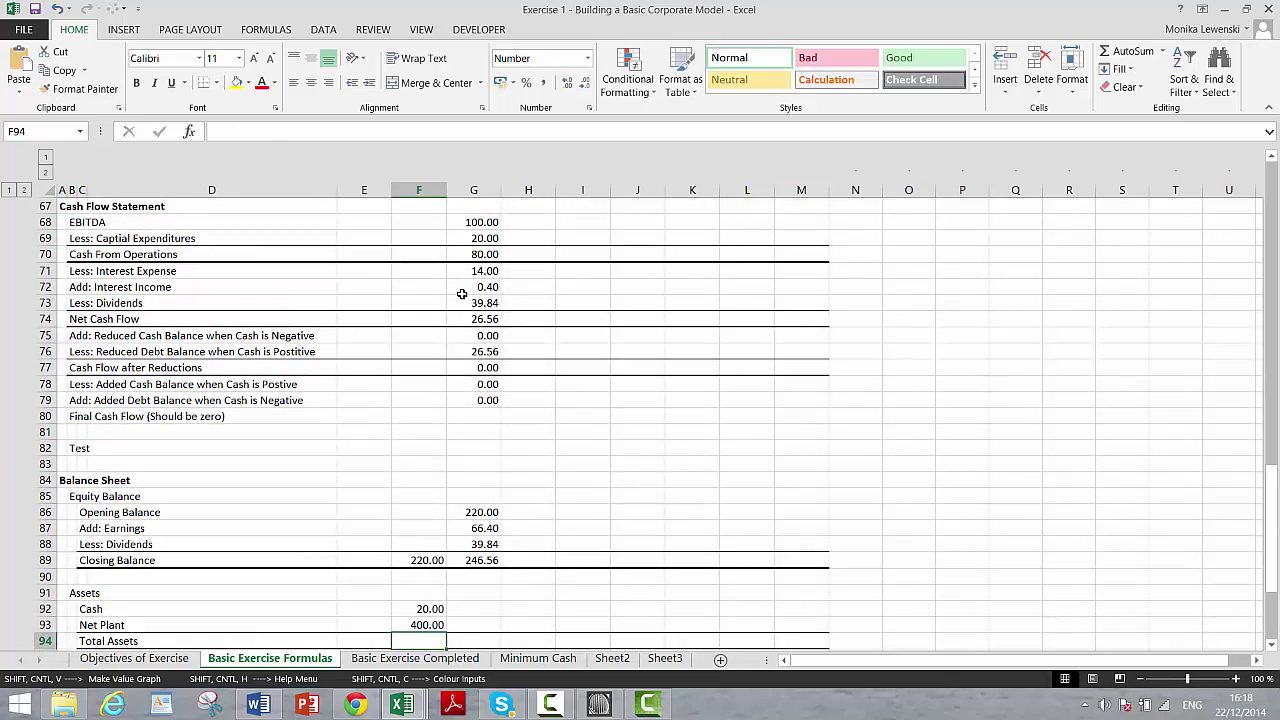
key("alt+equal")
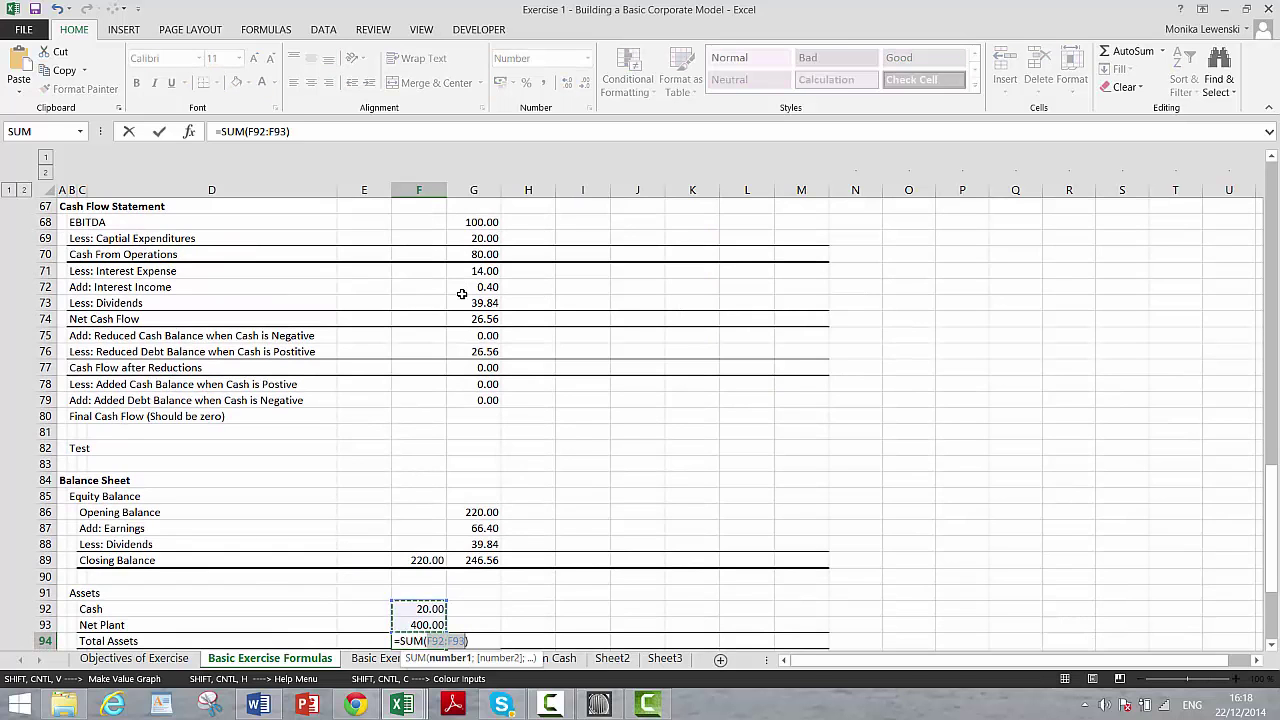
key("Return")
key("Return")
key("Return")
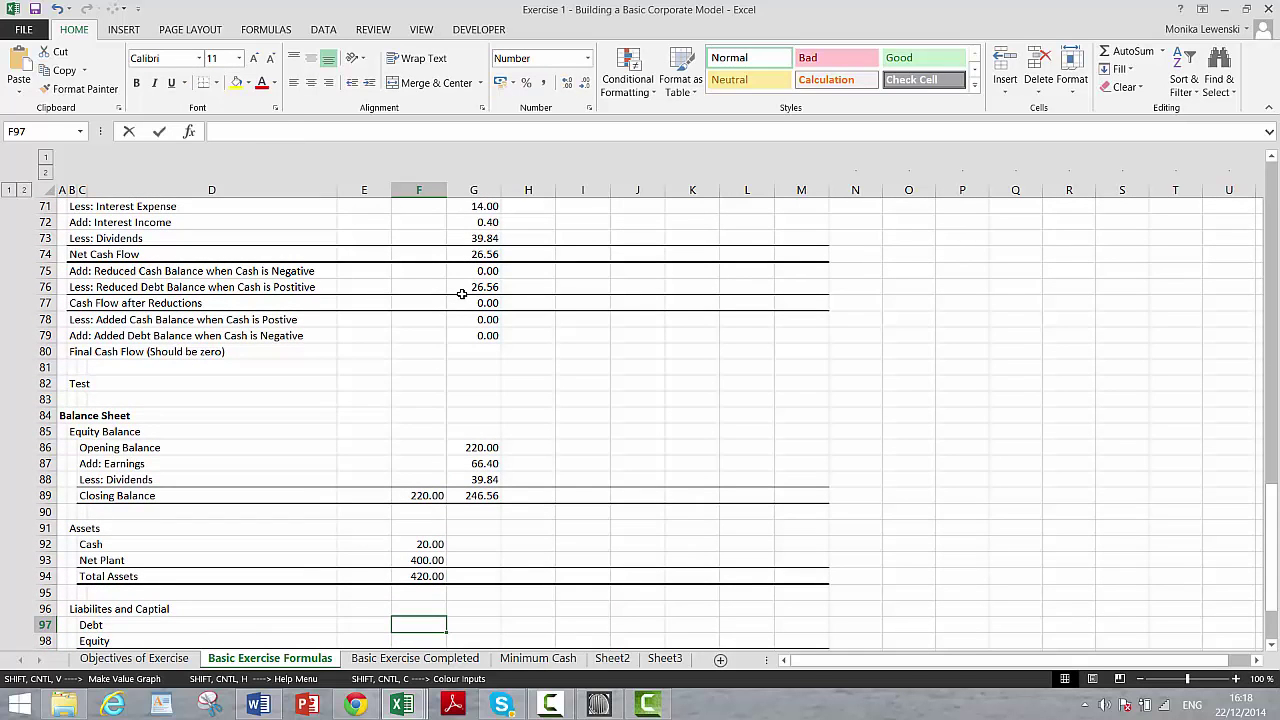
- Link Debt =F45 (200.00) and Equity =F89 (220.00), totalling Liabilities and Capital at 420.00
type("=")
key("Up")
key("Up")
key("Up")
key("Up")
key("Up")
key("Up")
key("Up")
key("Up")
key("Up")
key("Up")
key("Up")
key("Up")
key("Up")
key("Up")
key("Up")
key("Up")
key("Up")
key("Up")
key("Up")
key("Up")
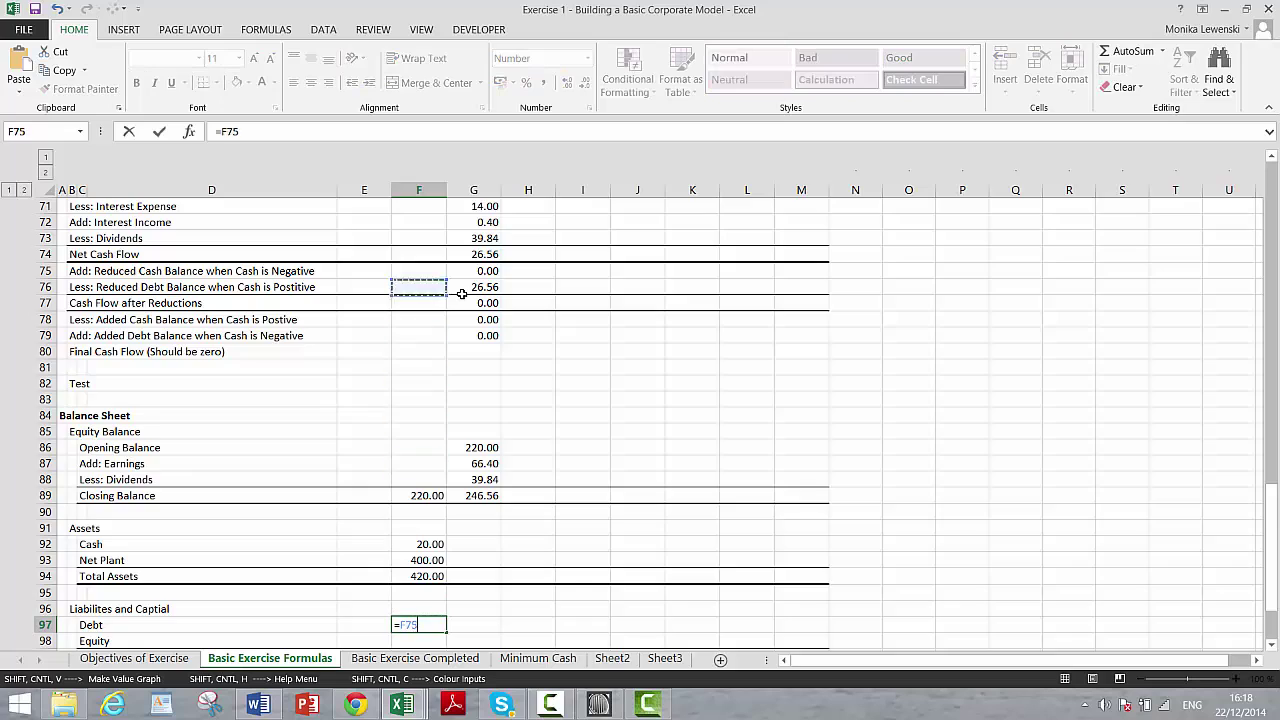
key("Up")
key("Up")
key("Up")
key("Up")
key("Up")
key("Up")
key("Up")
key("Up")
key("Up")
key("Up")
key("Up")
key("Up")
key("Up")
key("Up")
key("Up")
key("Up")
key("Up")
key("Up")
key("Up")
key("Up")
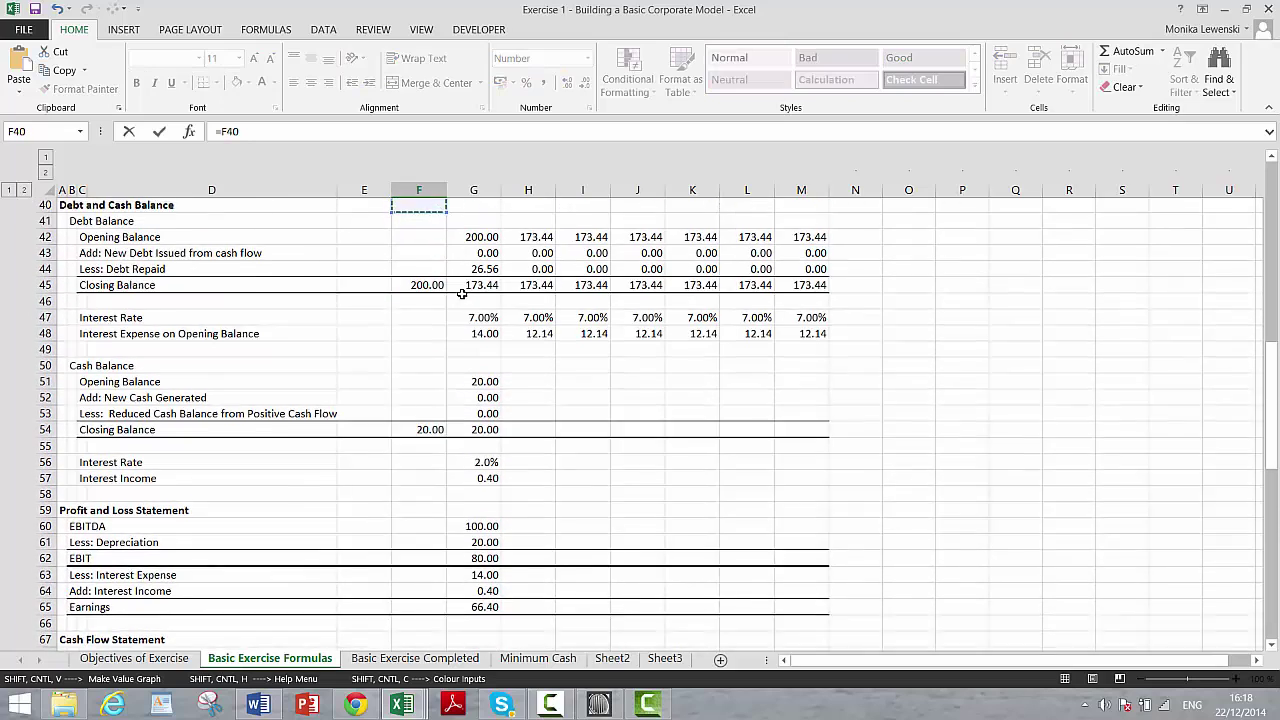
key("Down")
key("Down")
key("Down")
key("Down")
key("Down")
key("Return")
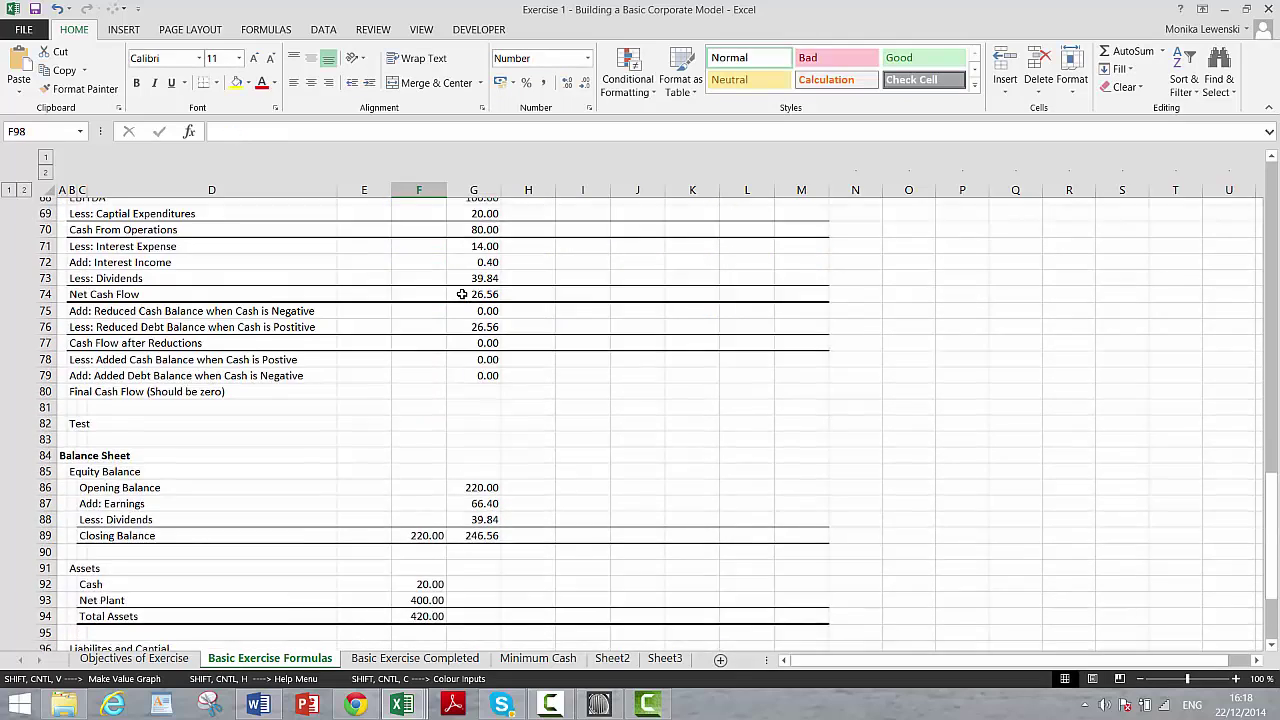
type("=")
key("Up")
key("Up")
key("Up")
key("Up")
key("Up")
key("Up")
key("Up")
key("Up")
key("Up")
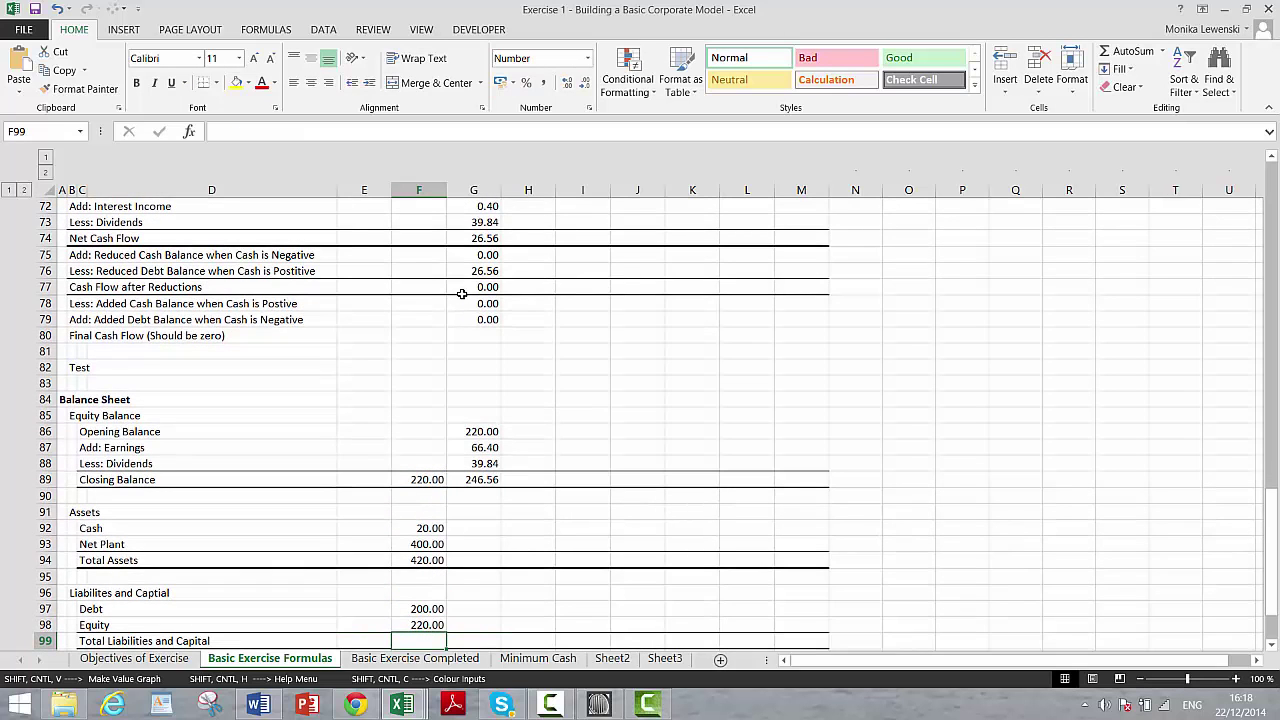
key("alt+equal")
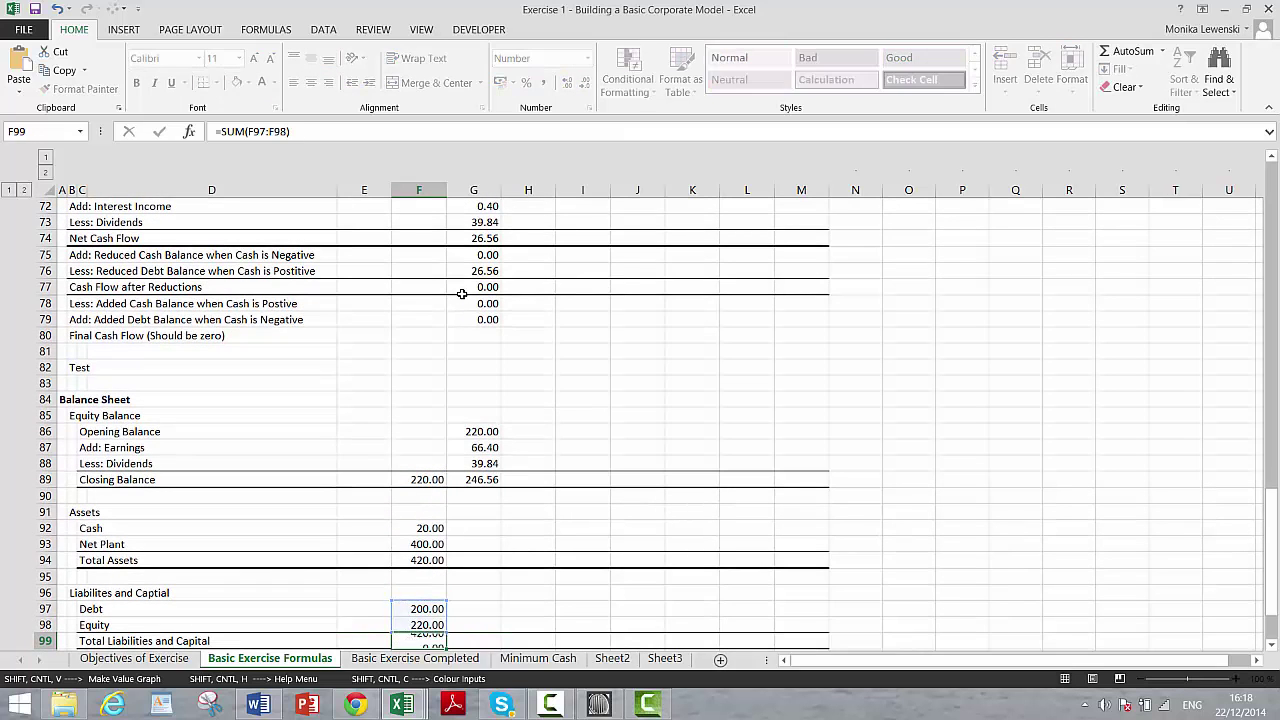
key("Return")
key("Up")
key("Up")
key("Up")
key("Up")
key("Up")
key("Up")
key("Up")
key("Up")
key("Up")
key("Up")
key("Up")
- Review the column F and G formulas in the cash flow and balance sheet rows
key("Right")
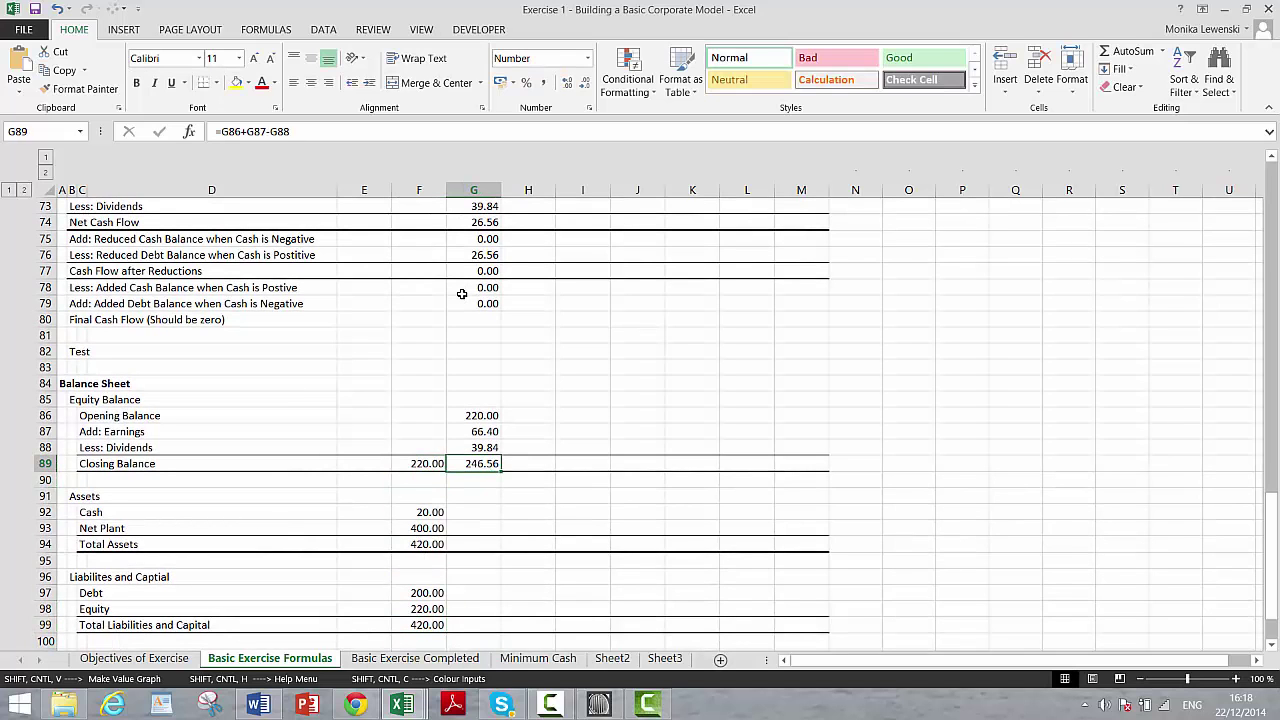
key("Up")
key("Up")
key("Up")
key("Up")
key("Up")
key("Up")
key("Up")
key("Up")
key("Up")
key("Up")
key("Up")
key("Up")
key("Up")
key("Up")
key("Up")
key("Up")
key("Up")
key("Up")
key("Up")
key("Up")
key("Up")
key("Up")
key("Up")
key("Up")
key("Up")
key("Up")
key("Up")
key("Up")
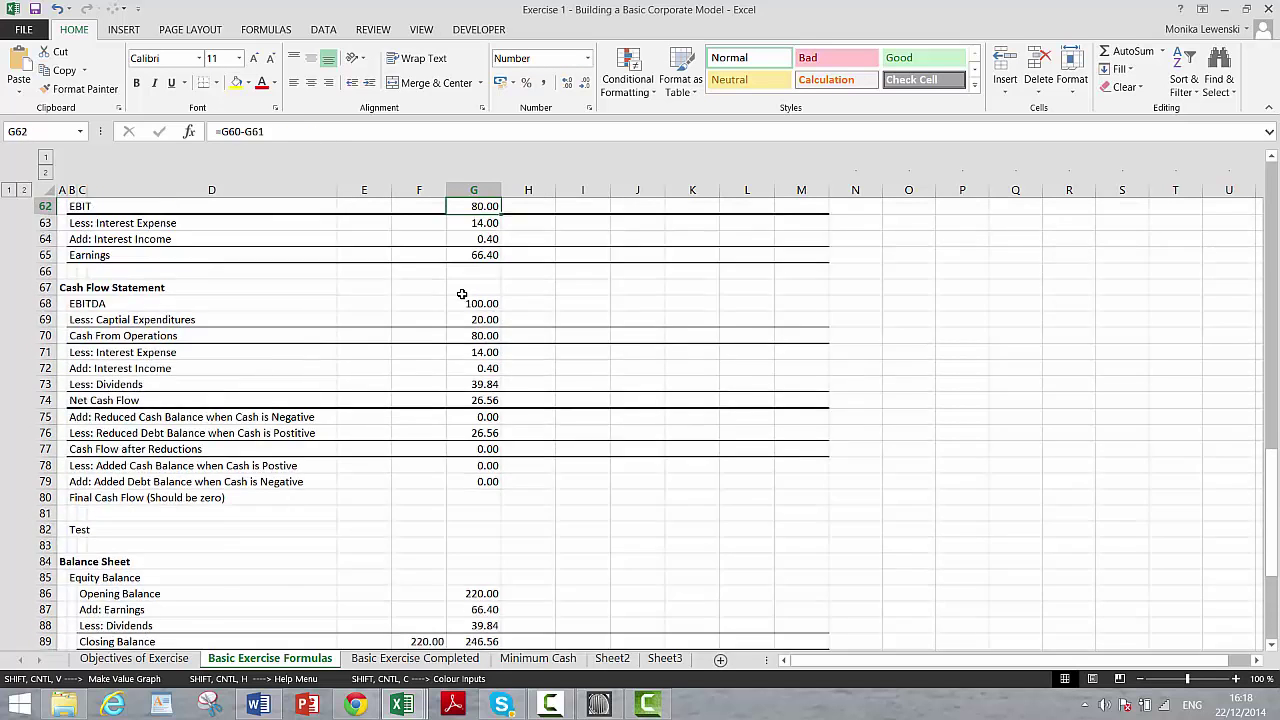
key("Down")
key("Down")
key("Down")
key("Down")
key("Down")
key("Down")
key("Down")
key("Down")
key("Down")
key("Down")
key("Down")
key("Down")
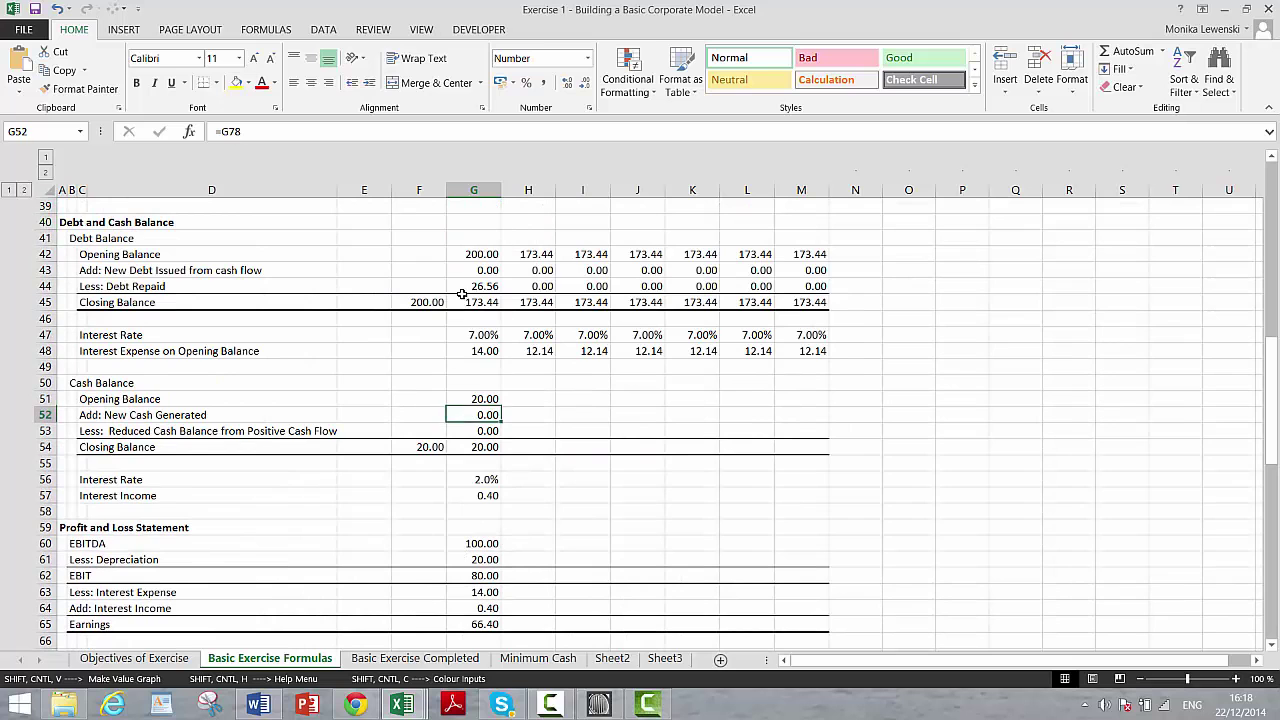
key("Up")
key("shift+Down")
key("shift+Down")
key("shift+Down")
key("shift+Down")
key("shift+Down")
key("shift+Down")
key("shift+Down")
key("shift+Down")
key("shift+Down")
key("shift+Down")
key("shift+Down")
key("shift+Down")
key("shift+Down")
key("shift+Down")
key("shift+Down")
key("shift+Down")
key("shift+Down")
key("shift+Down")
key("shift+Down")
key("shift+Down")
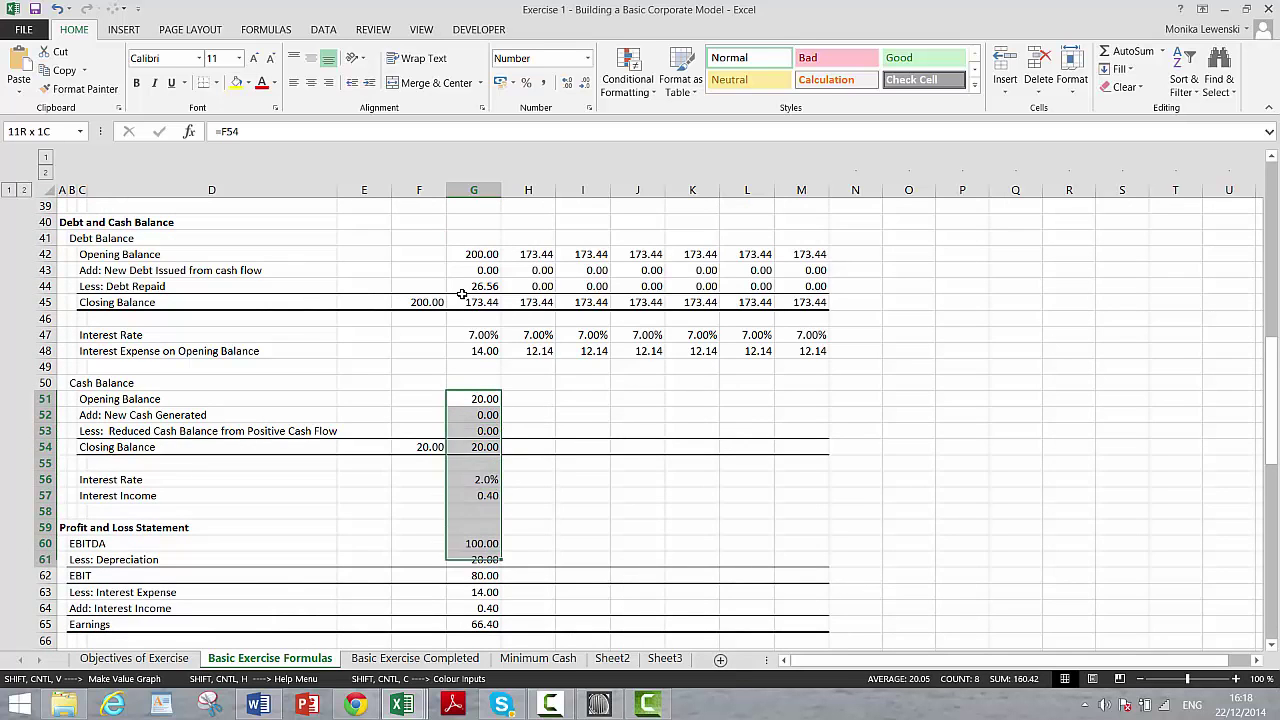
key("shift+Down")
key("shift+Down")
key("shift+Down")
key("shift+Down")
key("shift+Down")
key("shift+Down")
key("shift+Down")
key("shift+Down")
key("shift+Down")
key("shift+Down")
key("shift+Down")
key("shift+Down")
key("shift+Down")
key("shift+Down")
key("shift+Down")
key("shift+Down")
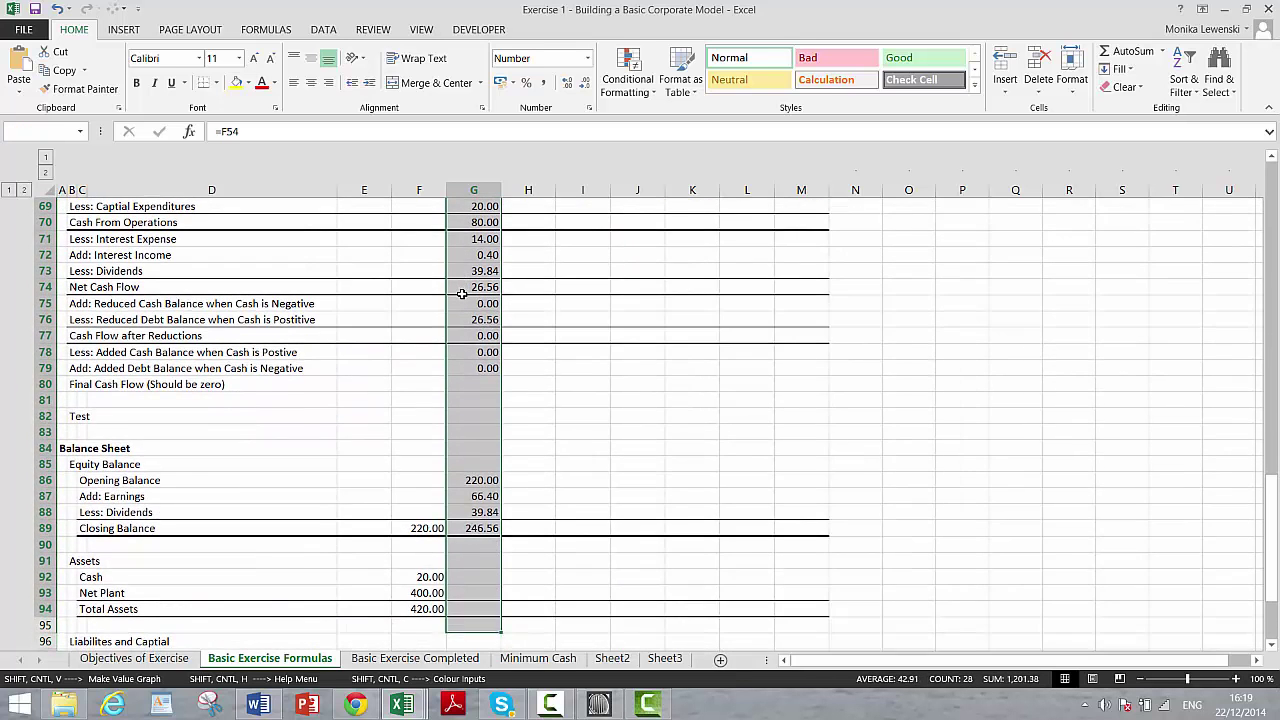
key("Up")
key("Up")
key("Up")
key("Up")
key("Up")
key("Up")
key("Up")
key("Up")
key("Up")
key("Up")
key("Up")
key("Up")
key("Up")
key("Up")
key("Up")
key("Up")
key("Up")
key("Up")
key("Up")
key("Up")
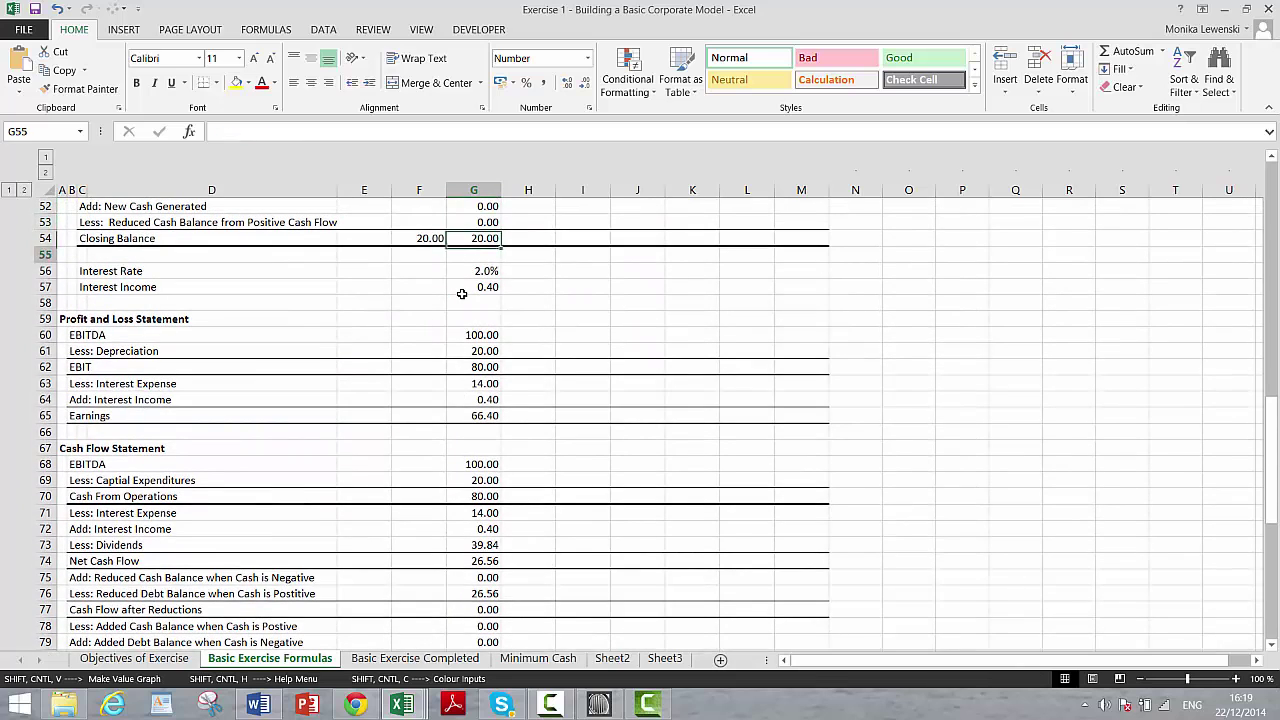
key("Down")
key("Down")
key("Down")
key("Down")
key("Down")
key("Down")
key("Down")
key("Down")
key("Down")
key("Down")
key("Down")
key("Down")
key("Down")
key("Down")
key("Down")
key("Down")
key("Down")
key("Down")
key("Down")
key("Down")
key("Down")
key("Down")
key("Down")
key("Down")
key("Down")
key("Down")
key("Down")
key("Down")
key("Down")
key("Down")
key("Down")
key("Down")
key("Down")
key("Down")
key("Down")
key("Down")
key("Down")
key("Down")
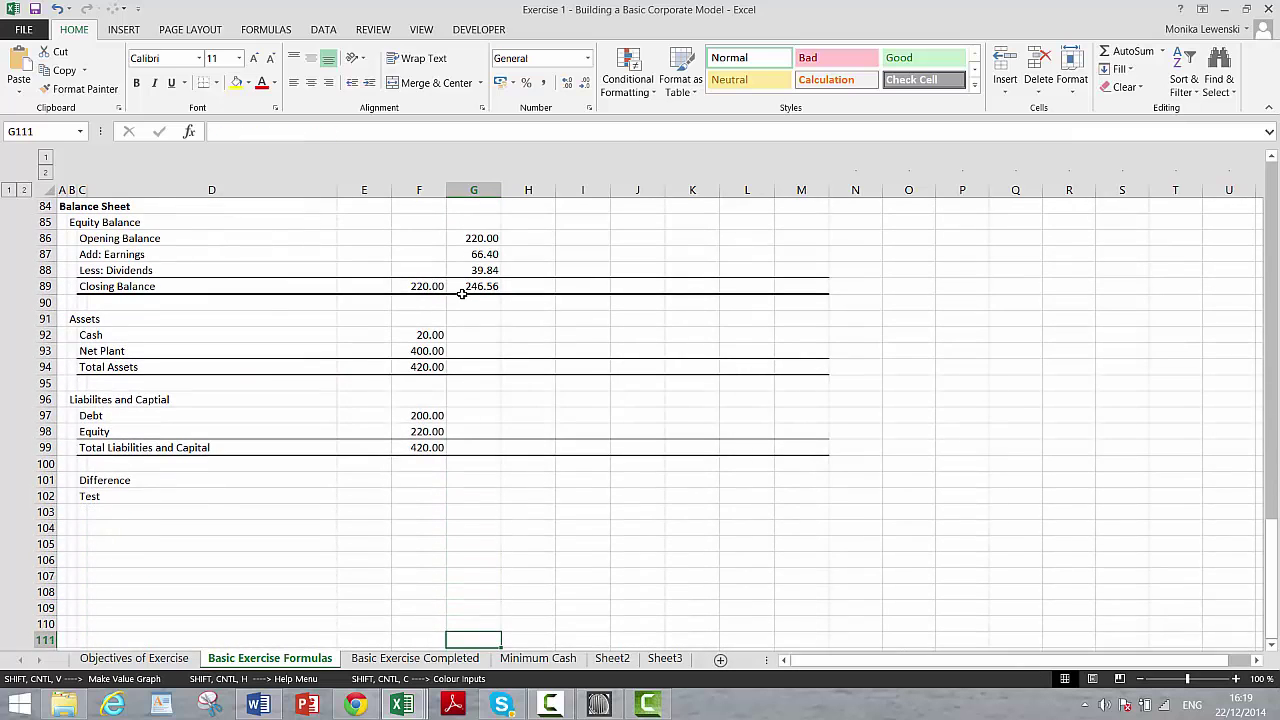
key("Up")
key("Up")
key("Up")
key("Up")
key("Up")
key("Up")
key("Up")
key("Up")
key("Up")
key("Up")
key("Up")
key("Up")
key("Up")
key("Up")
key("Up")
key("Up")
key("Up")
key("Up")
key("Up")
key("Up")
key("Left")
key("Down")
key("Down")
key("Down")
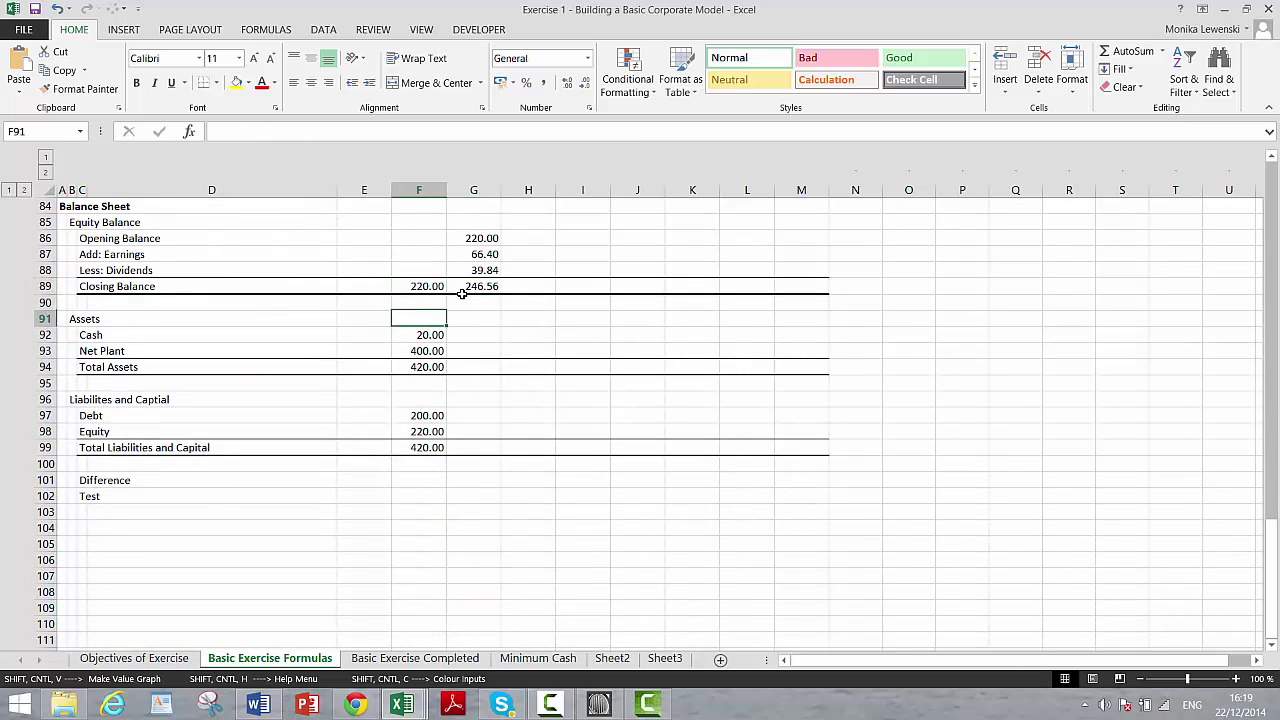
key("shift+Down")
key("shift+Down")
key("shift+Down")
key("shift+Down")
key("shift+Down")
key("shift+Down")
key("shift+Down")
key("Up")
key("Up")
key("Right")
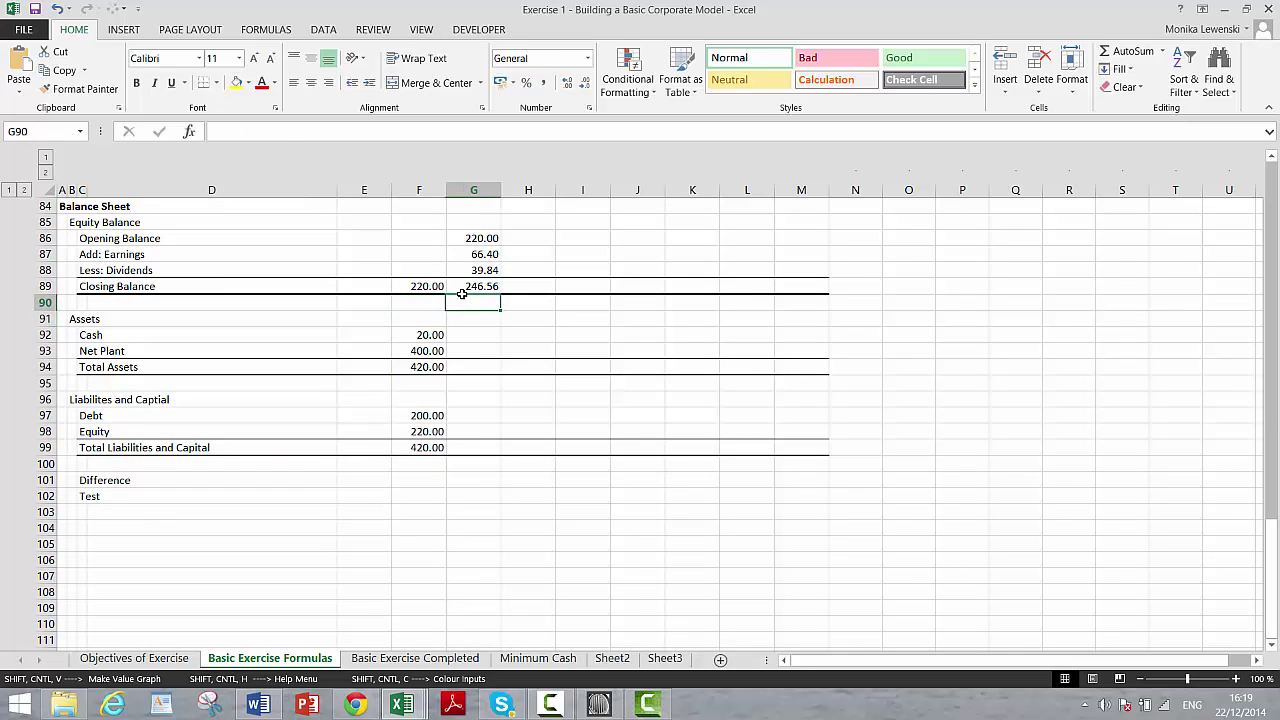
key("Up")
key("Up")
key("Up")
key("Up")
key("Up")
key("Up")
key("Up")
key("Up")
key("Up")
key("Up")
key("Up")
key("Up")
key("Up")
key("Up")
key("Up")
key("Up")
key("Up")
key("Up")
key("Up")
key("Up")
key("Up")
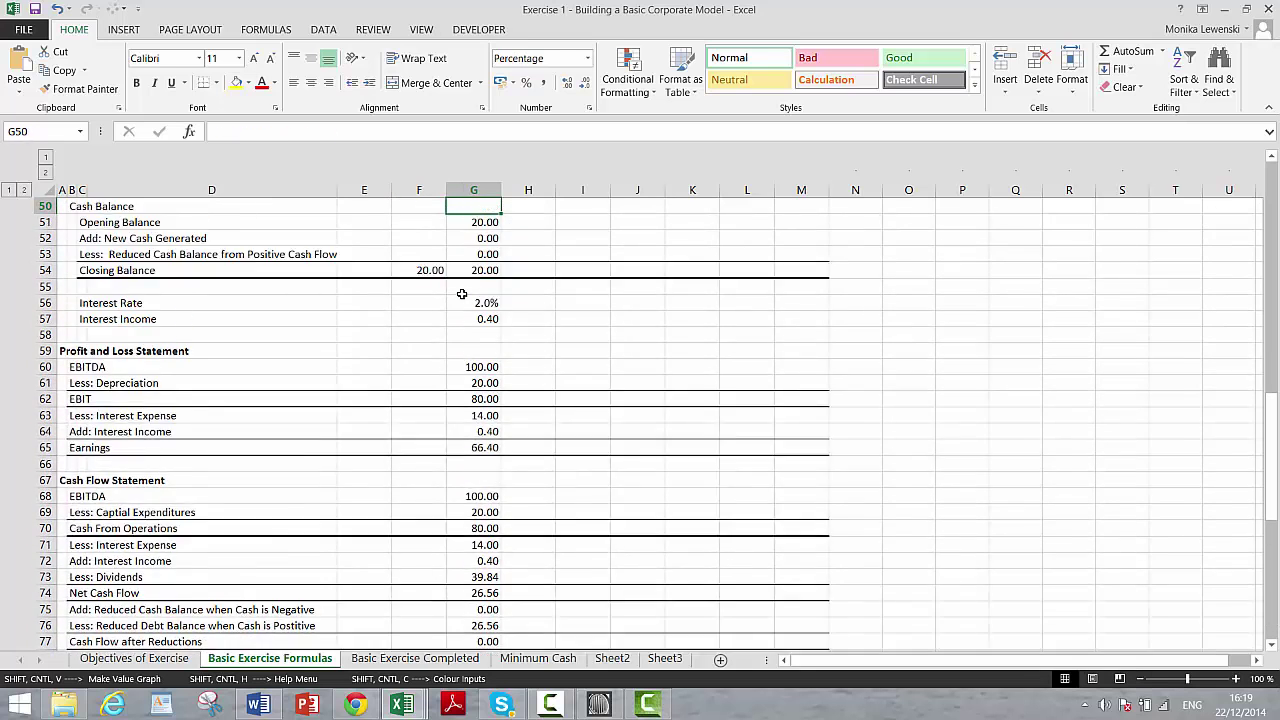
- Fill the G51:G89 formulas right to column M, bringing M89 equity to 646.26
key("Down")
key("Down")
key("Down")
key("Down")
key("Down")
key("Down")
key("shift+Down")
key("shift+Down")
key("shift+Down")
key("shift+Down")
key("shift+Down")
key("shift+Down")
key("shift+Down")
key("shift+Down")
key("shift+Down")
key("shift+Down")
key("shift+Down")
key("shift+Down")
key("shift+Down")
key("shift+Down")
key("shift+Down")
key("shift+Down")
key("shift+Down")
key("shift+Down")
key("shift+Down")
key("shift+Down")
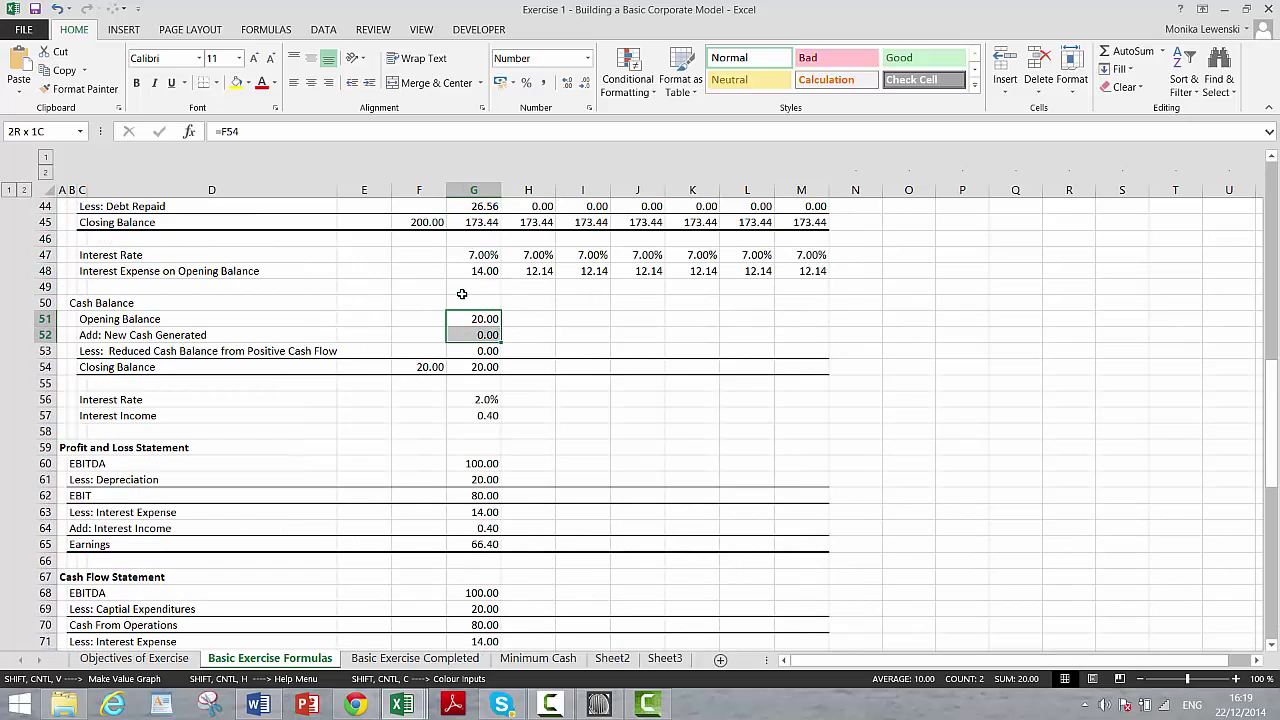
key("shift+Down")
key("shift+Down")
key("shift+Down")
key("shift+Down")
key("shift+Down")
key("shift+Down")
key("shift+Down")
key("shift+Down")
key("shift+Down")
key("shift+Down")
key("shift+Down")
key("shift+Down")
key("shift+Down")
key("shift+Down")
key("shift+Down")
key("shift+Down")
key("shift+Down")
key("shift+Down")
key("shift+Down")
key("shift+Down")
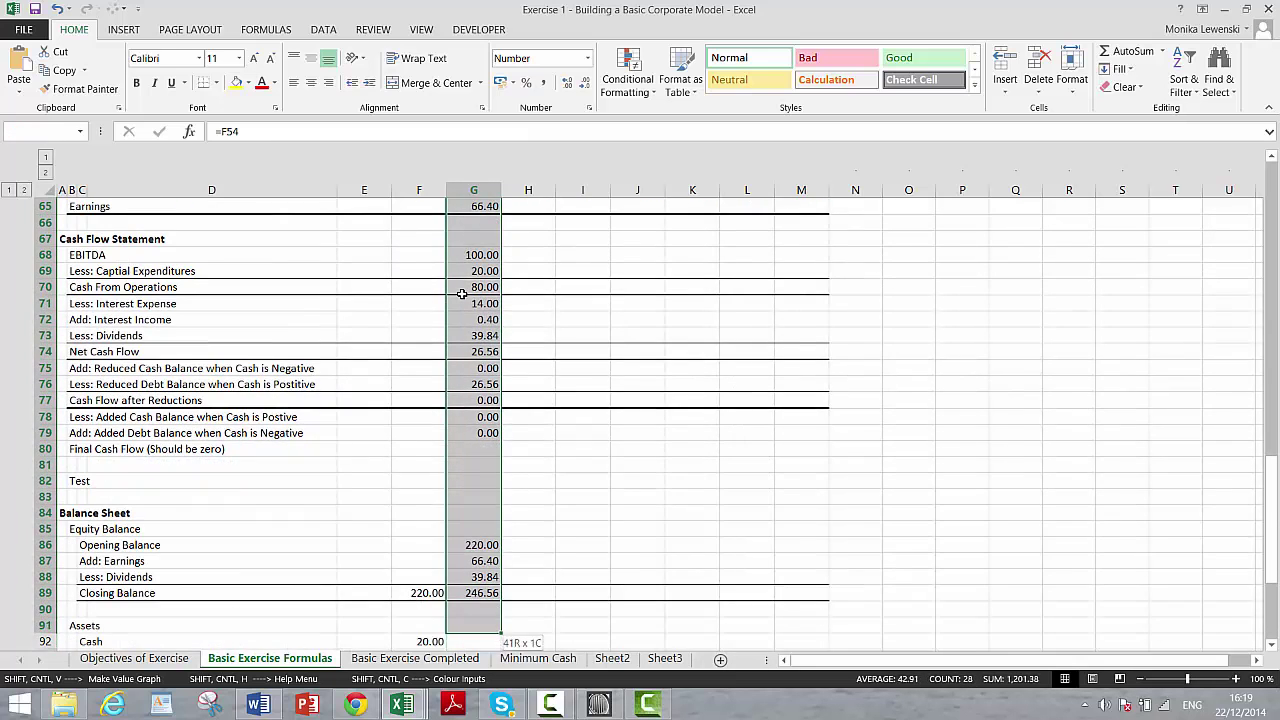
key("shift+Up")
key("shift+Up")
key("shift+Up")
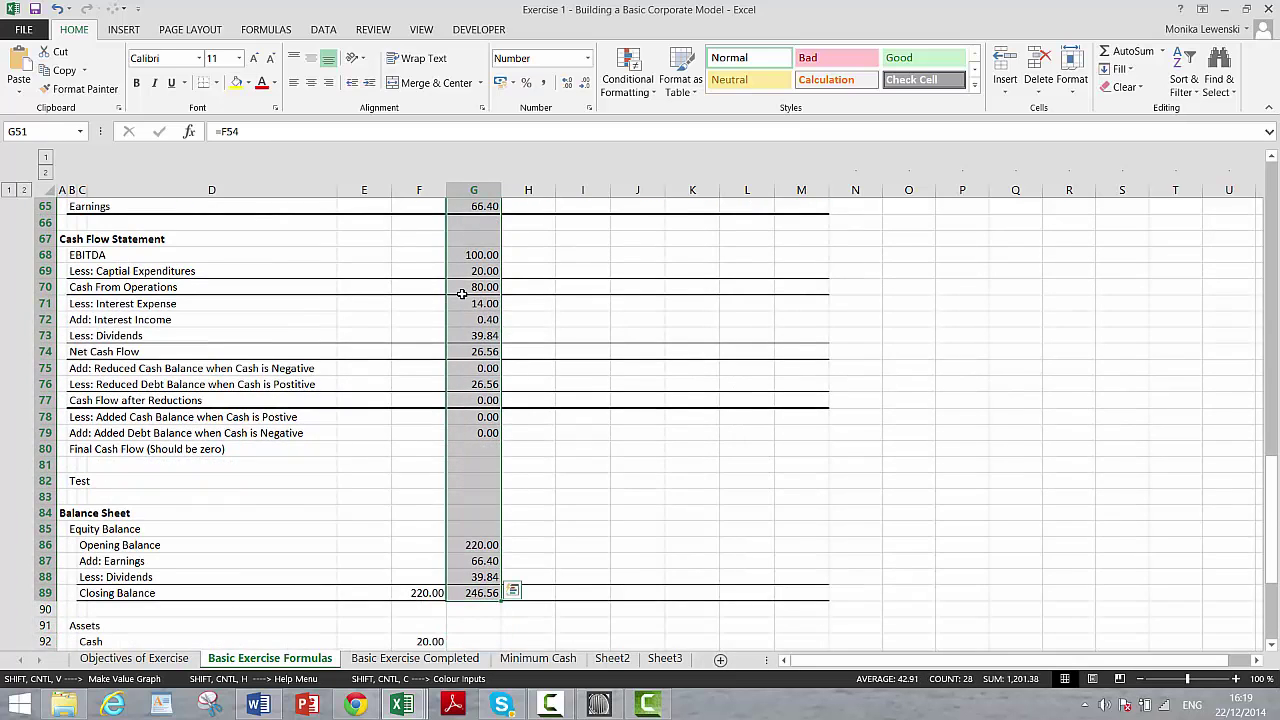
key("ctrl+r")
key("Down")
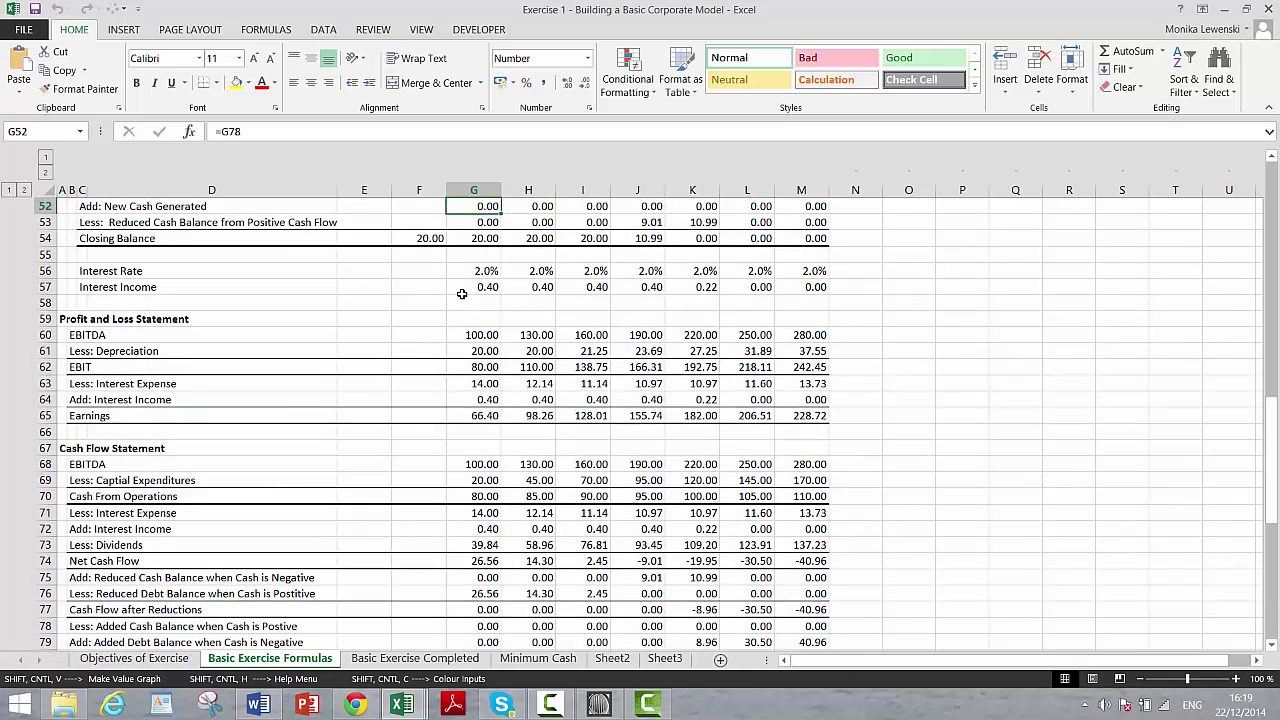
key("Down")
key("Down")
key("Down")
key("Down")
key("Down")
key("Down")
key("Down")
key("Down")
key("Down")
key("Down")
key("Down")
key("Down")
key("Down")
key("Down")
key("Down")
key("Down")
key("Down")
key("Down")
key("Down")
key("Down")
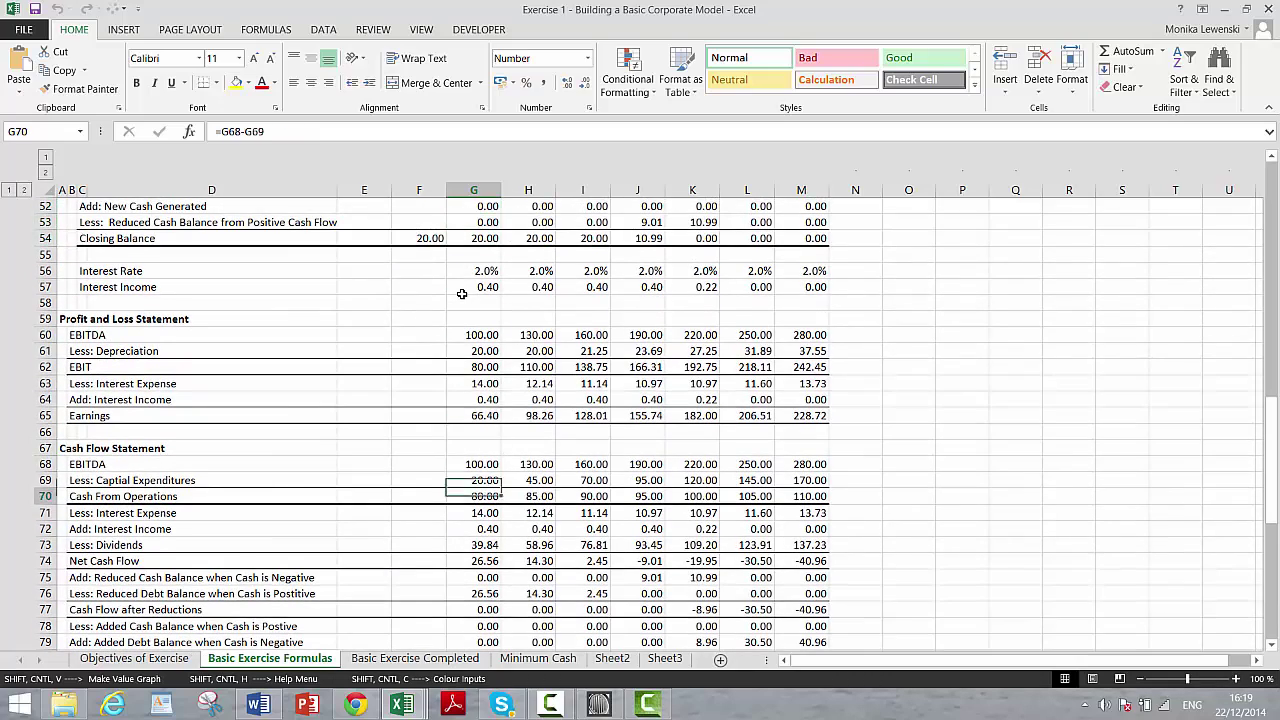
key("Down")
key("Down")
key("Down")
key("Down")
key("Down")
key("Down")
key("Down")
key("Down")
key("Down")
key("Down")
key("Down")
key("Down")
key("Down")
key("Down")
key("Down")
key("Down")
key("Down")
key("Down")
key("Down")
key("Down")
key("Up")
key("Up")
key("Up")
key("Up")
key("Up")
key("Up")
key("Up")
key("Up")
key("Up")
key("Up")
key("Up")
key("Up")
key("Up")
key("Up")
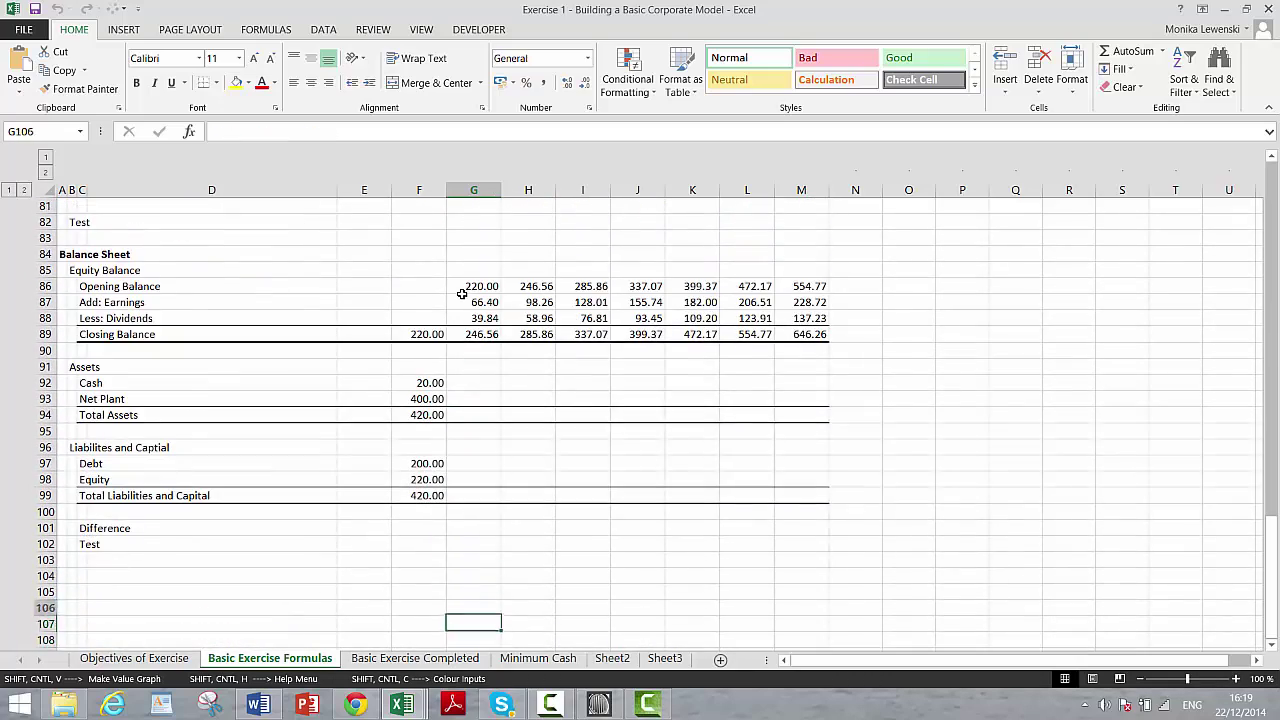
key("Left")
key("Up")
key("Up")
key("Down")
key("shift+Down")
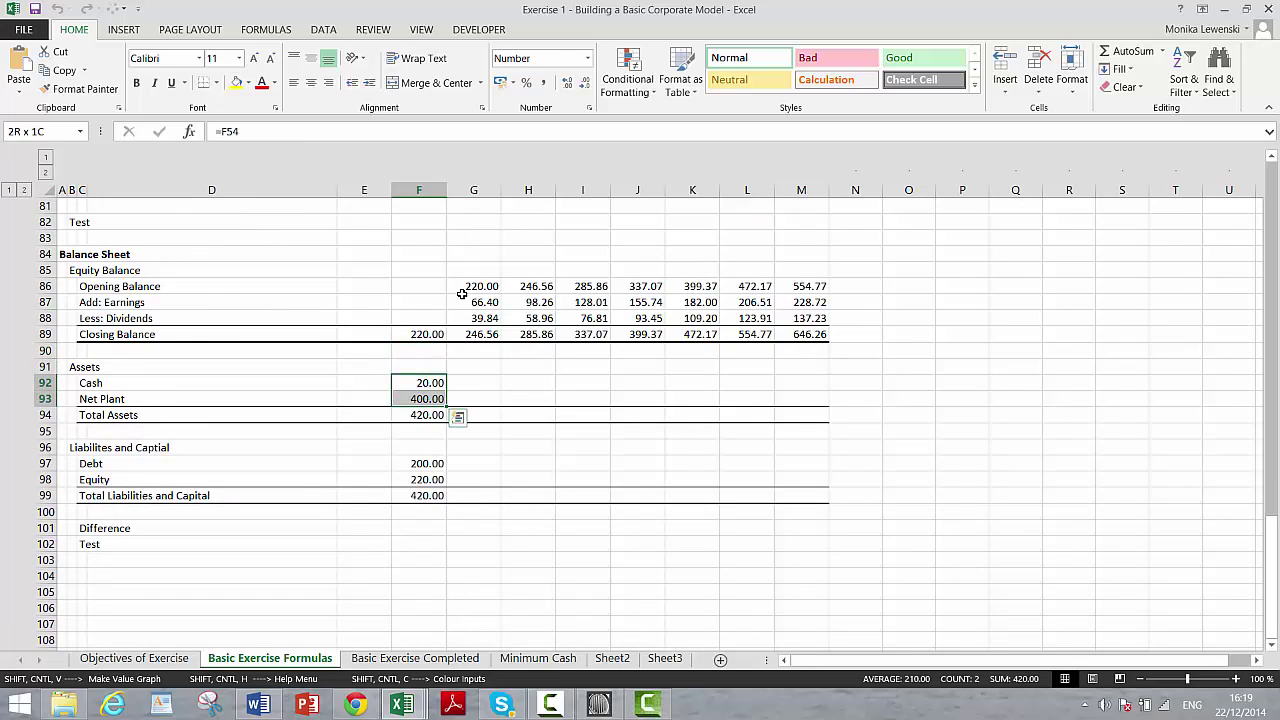
key("shift+Down")
key("shift+Down")
key("shift+Down")
key("shift+Down")
key("shift+Down")
key("shift+Down")
key("shift+Down")
key("shift+Up")
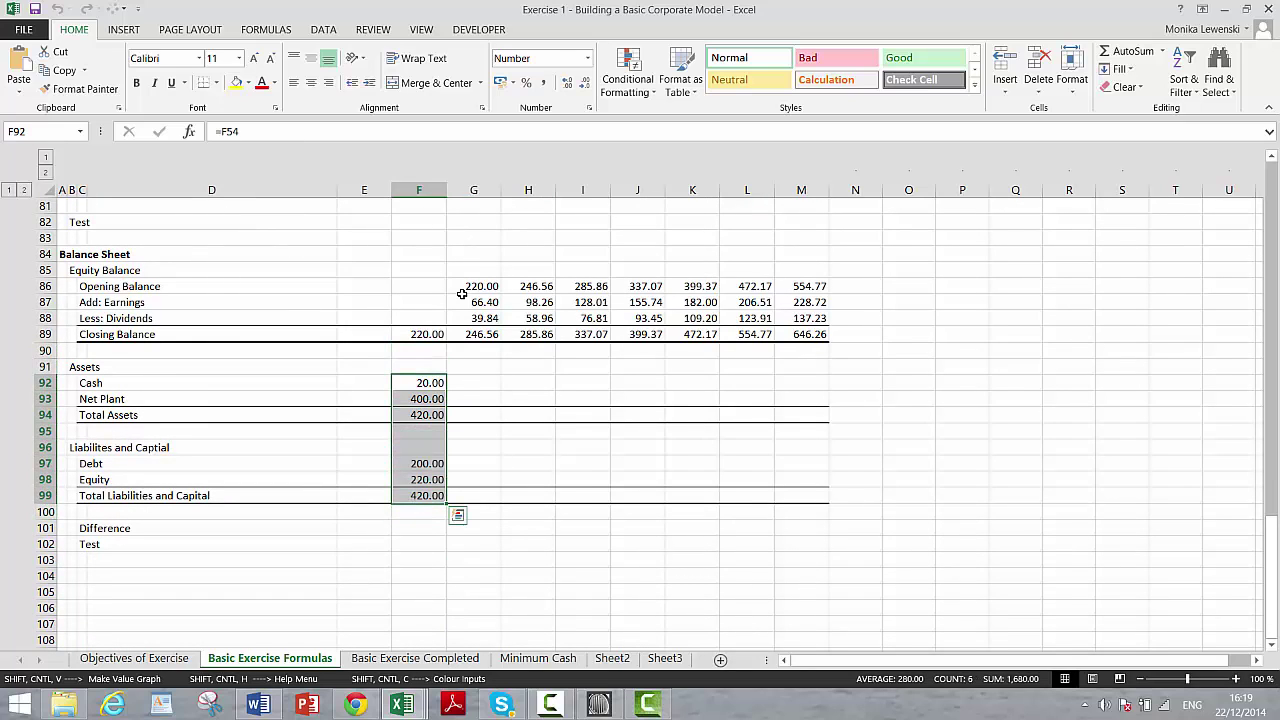
key("ctrl+shift+r")
key("Down")
key("Down")
key("Down")
key("Down")
key("Down")
key("Down")
key("Down")
key("Down")
key("Down")
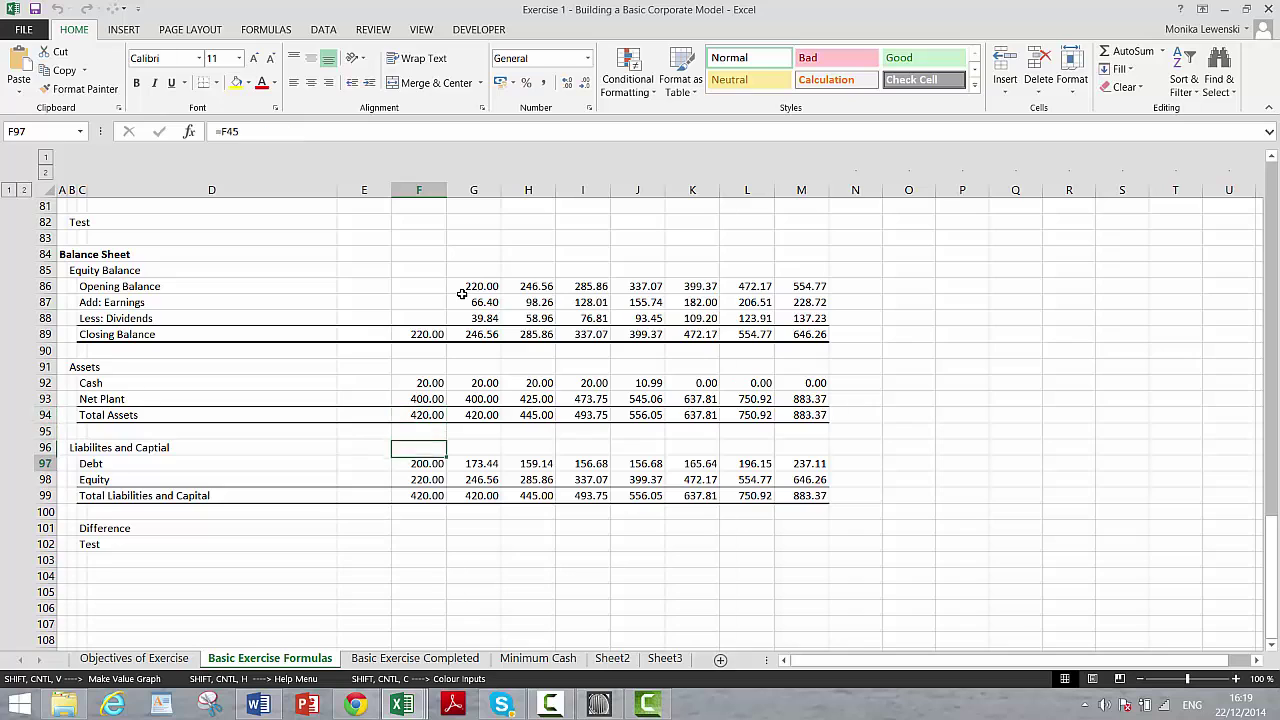
key("Down")
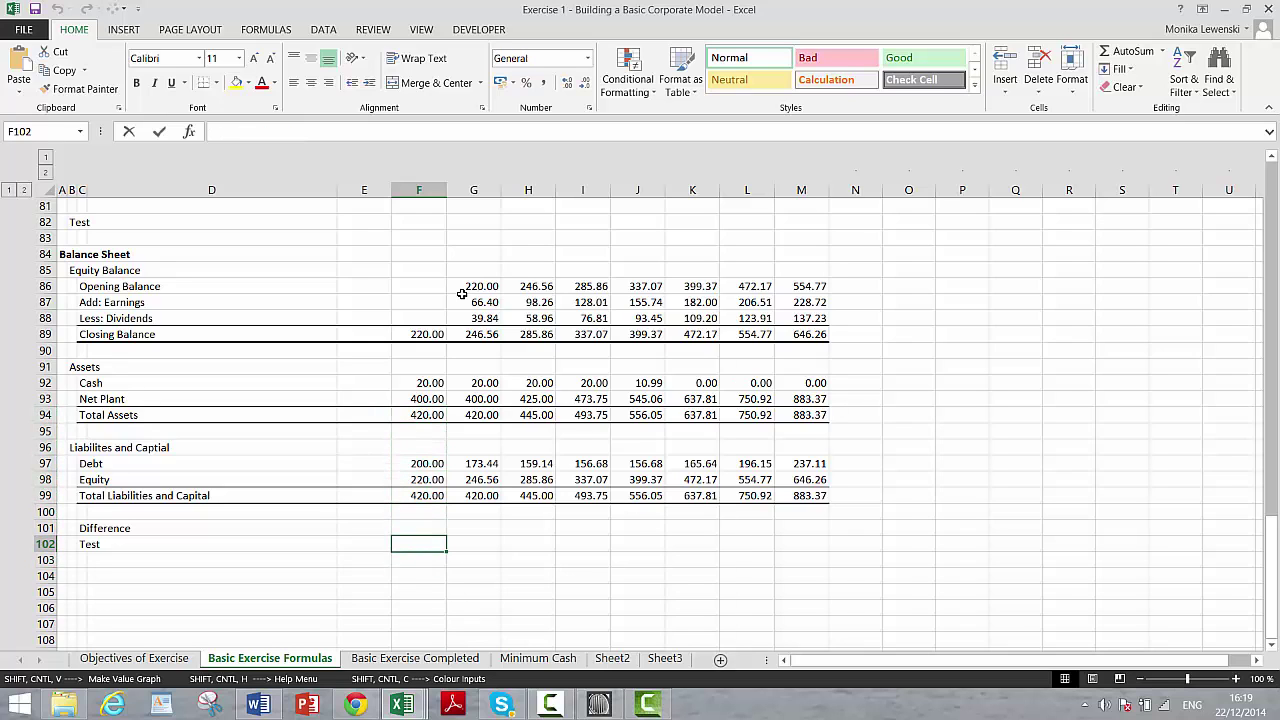
type("=")
- Enter the Difference Test =F99-F94 in F102 and fill it right to M102
key("Up")
key("Up")
key("Up")
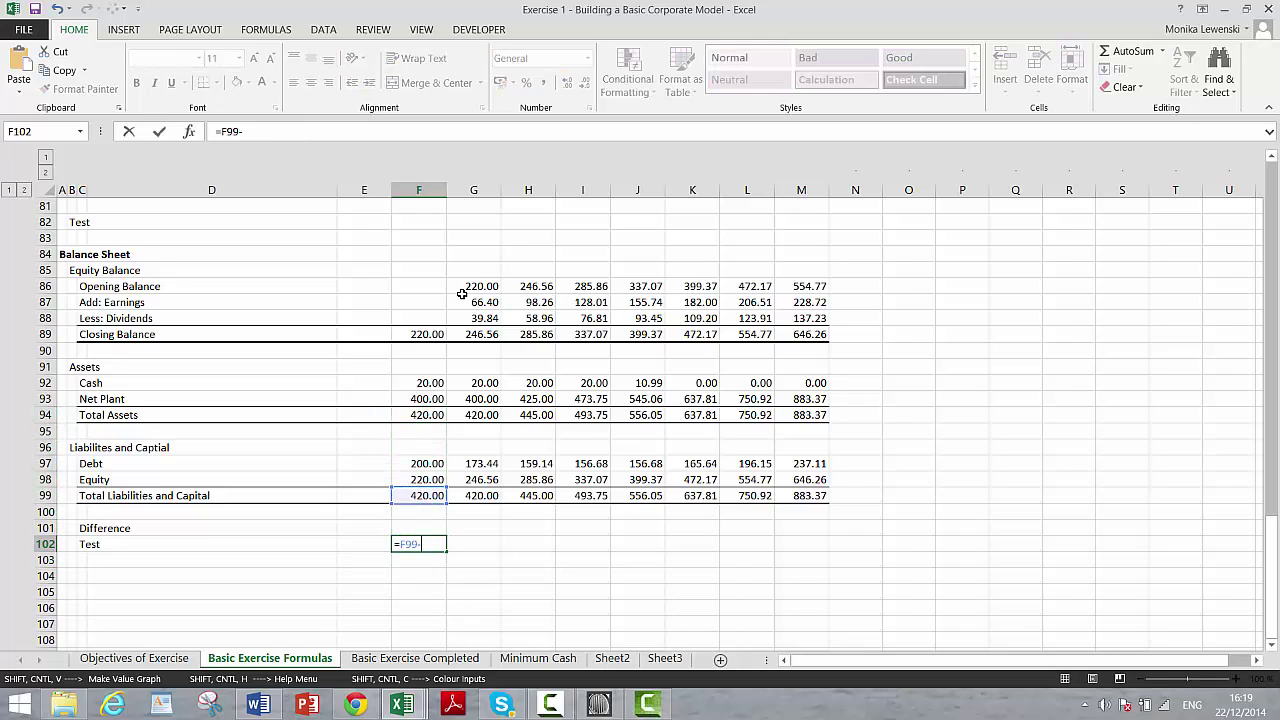
type("-")
key("Up")
key("Up")
key("Up")
key("Up")
key("Up")
key("Up")
key("Up")
key("Up")
key("Return")
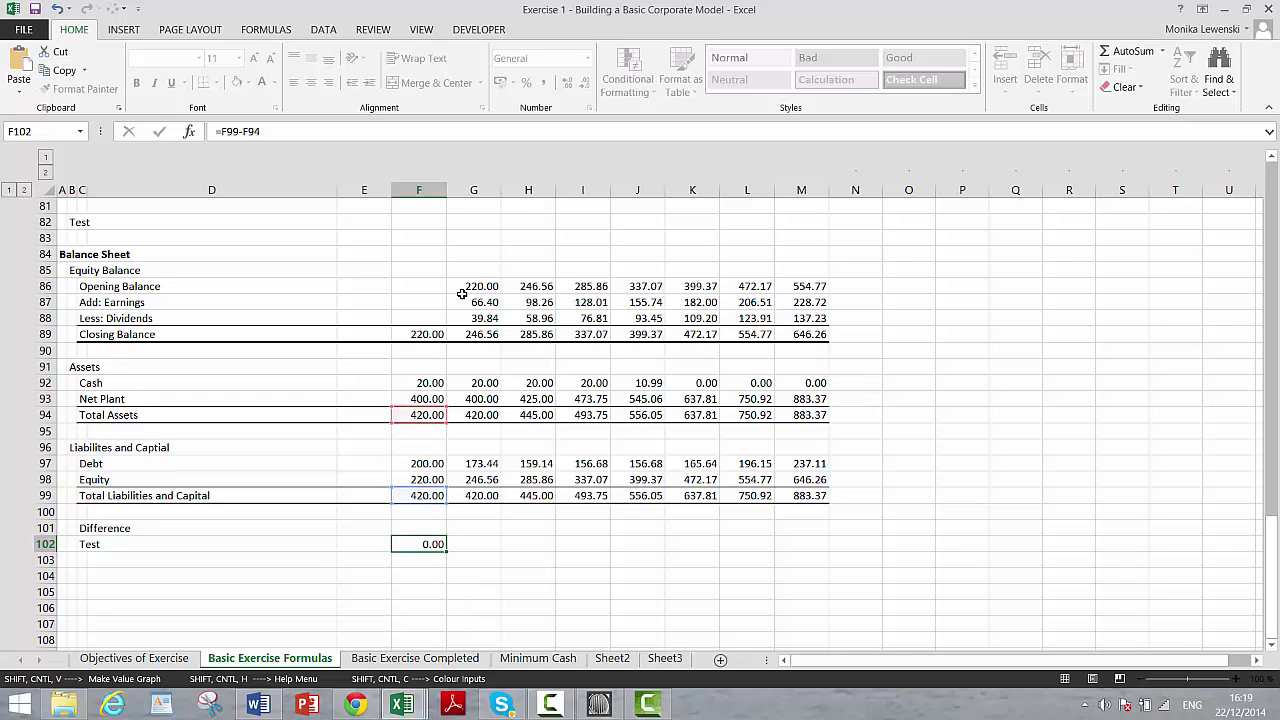
key("shift+Right")
key("shift+Right")
key("shift+Right")
key("shift+Right")
key("shift+Right")
key("shift+Right")
key("shift+Right")
key("ctrl+r")
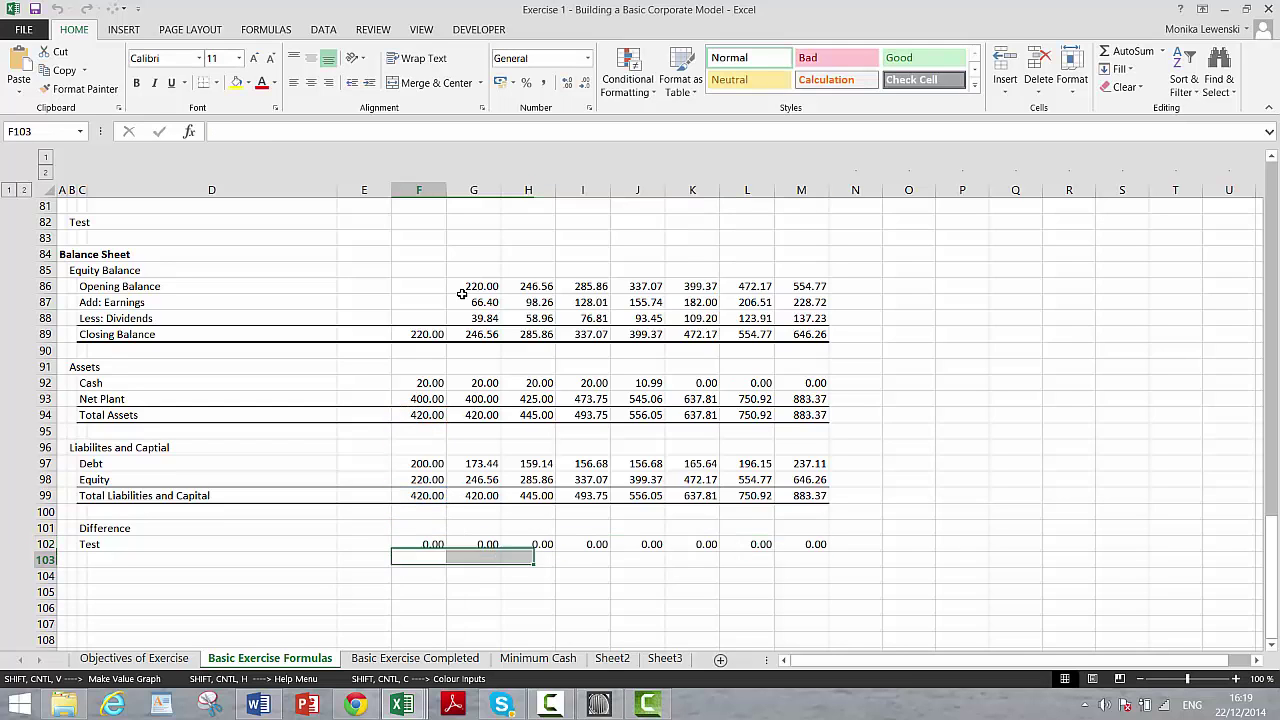
- Add the zero check =ROUND(F102;3)=0 in F103 and fill it right to M103
key("Down")
key("Left")
key("Right")
type("=")
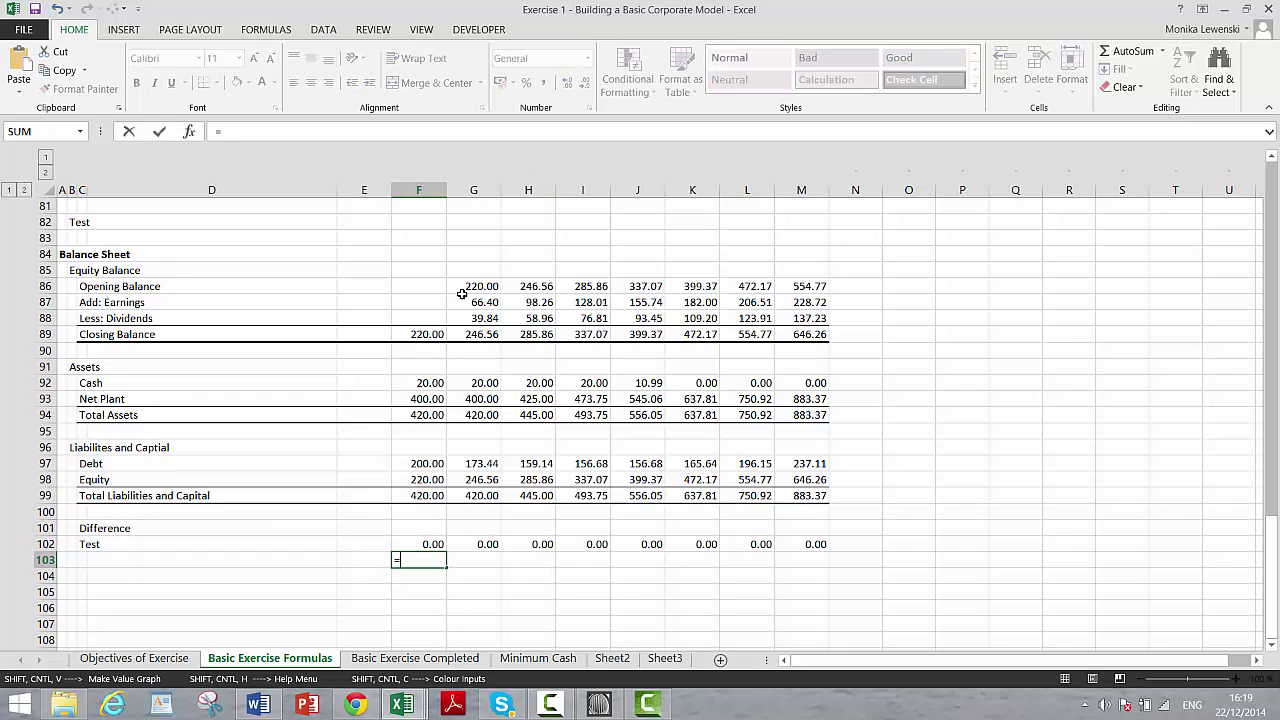
type("rn")
type("roun")
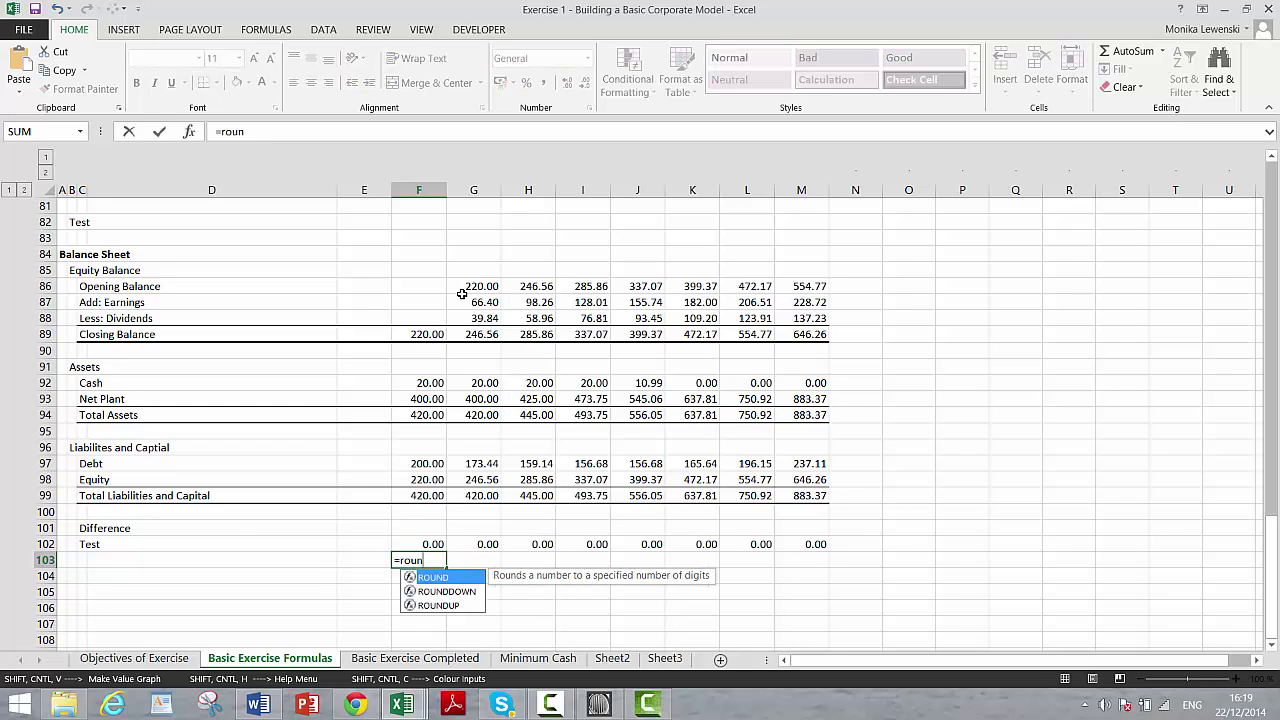
type("d(")
key("Up")
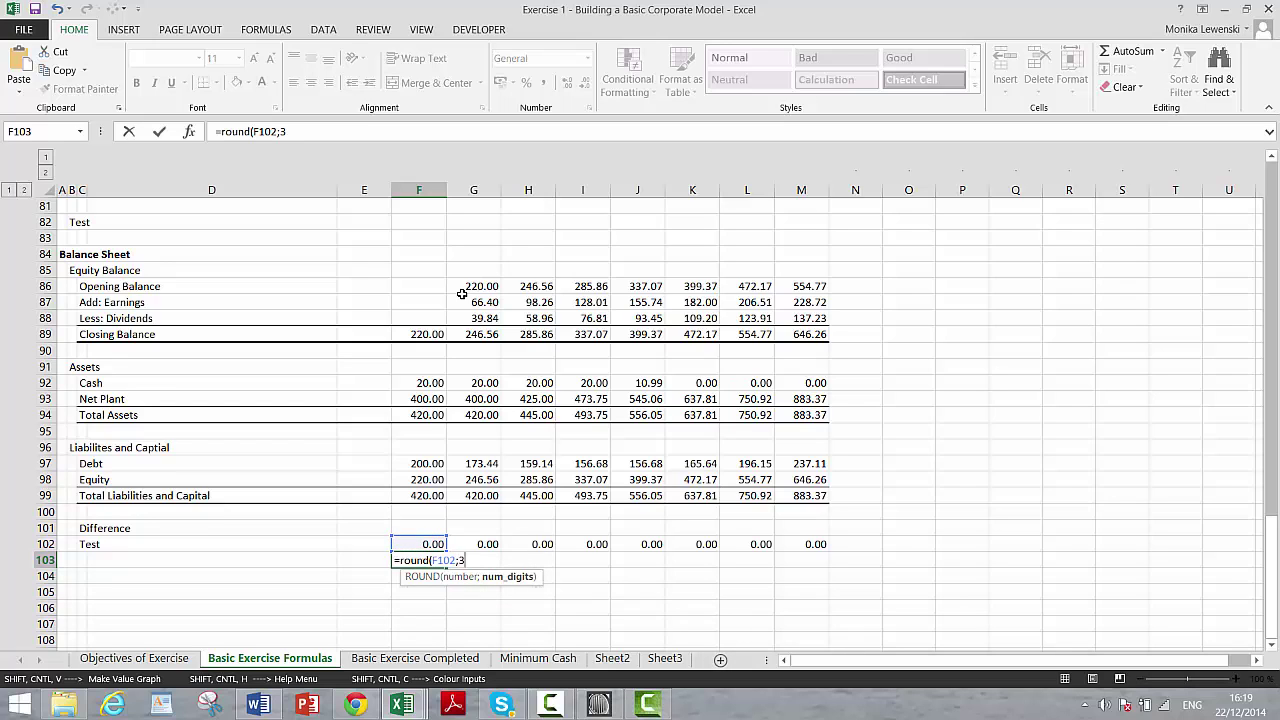
key("Return")
key("Up")
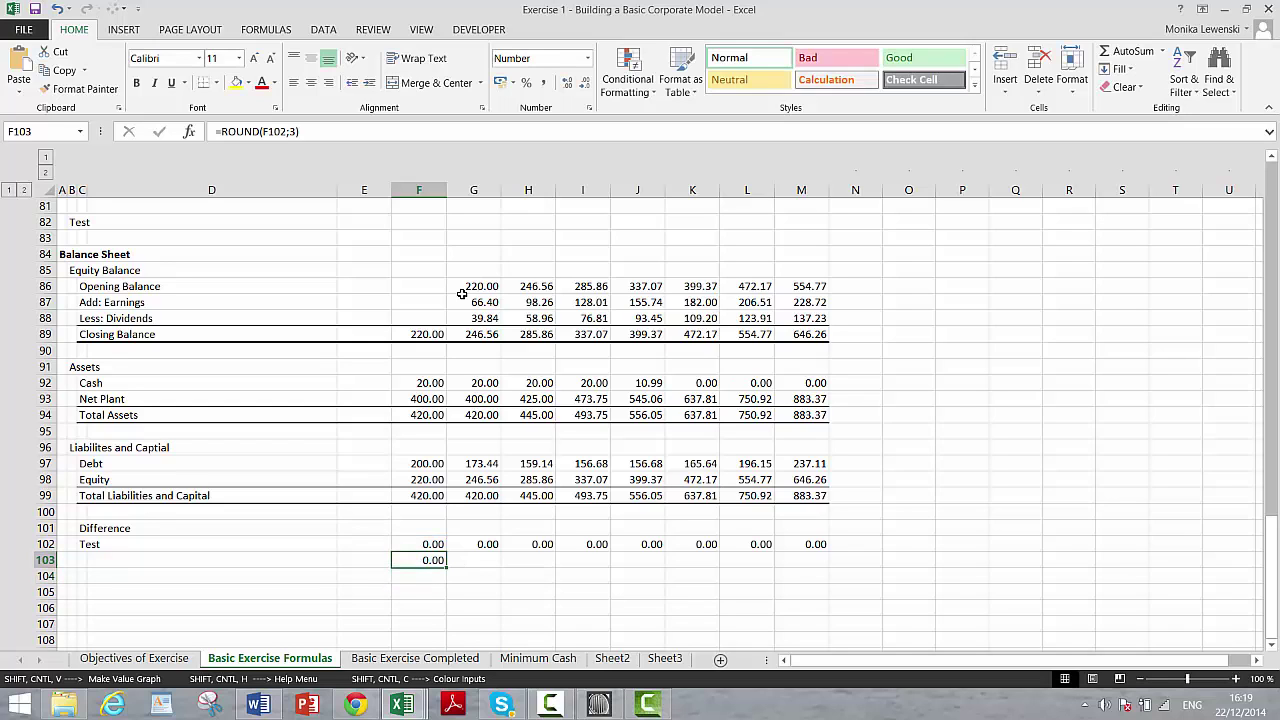
key("F2")
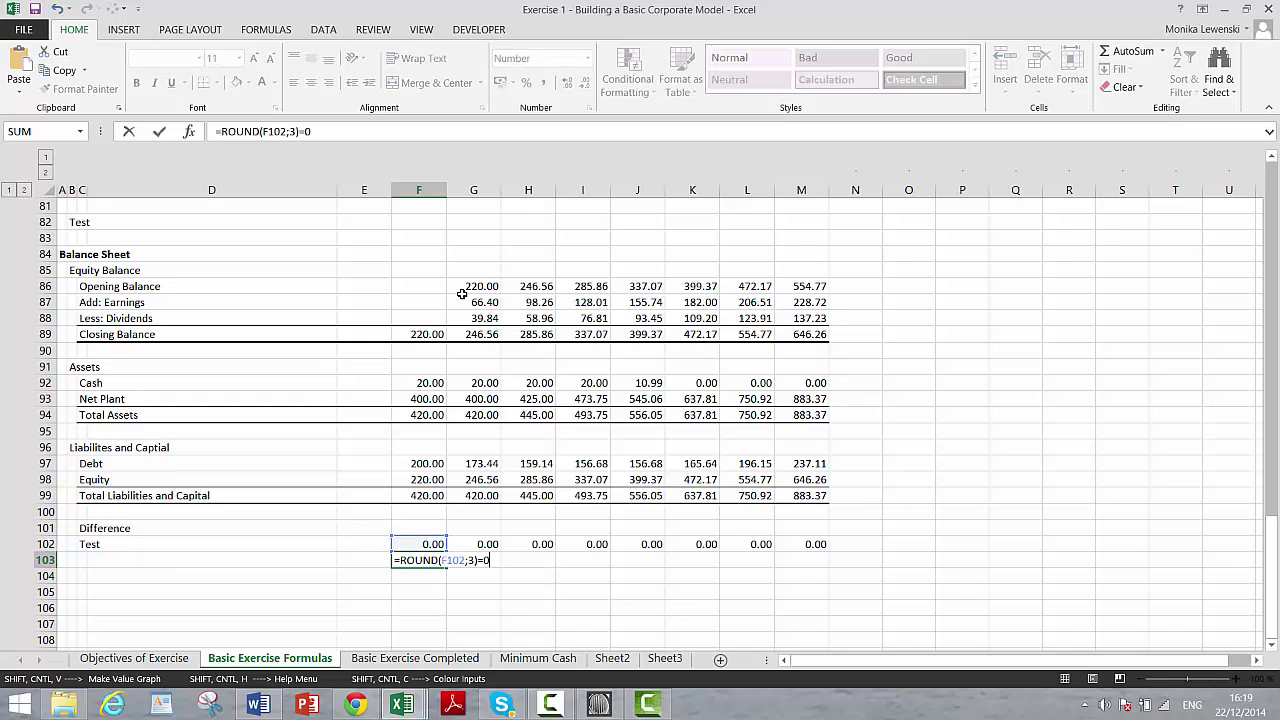
key("Return")
key("Up")
key("shift+Right")
key("shift+Right")
key("shift+Right")
key("shift+Right")
key("shift+Right")
key("shift+Right")
key("shift+Right")
key("ctrl+r")
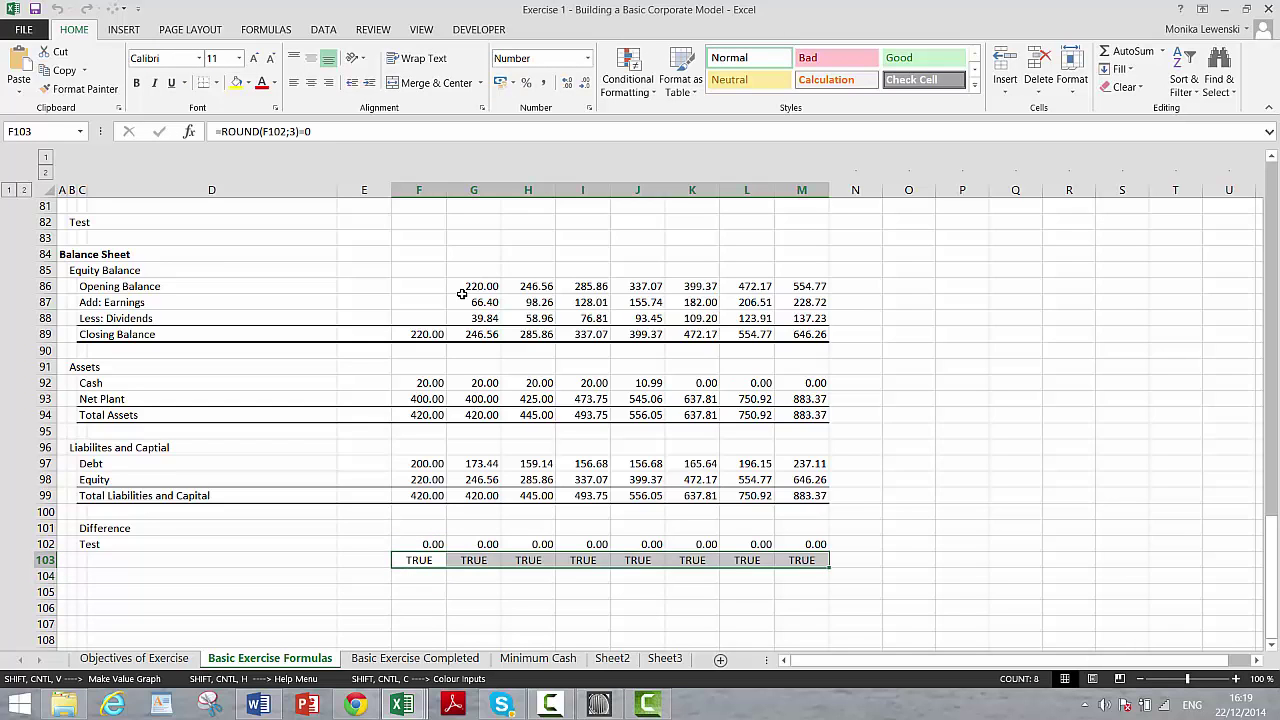
key("Left")
- Enter =AND(F103:M103) in E103 as the overall balance check
type("=and")
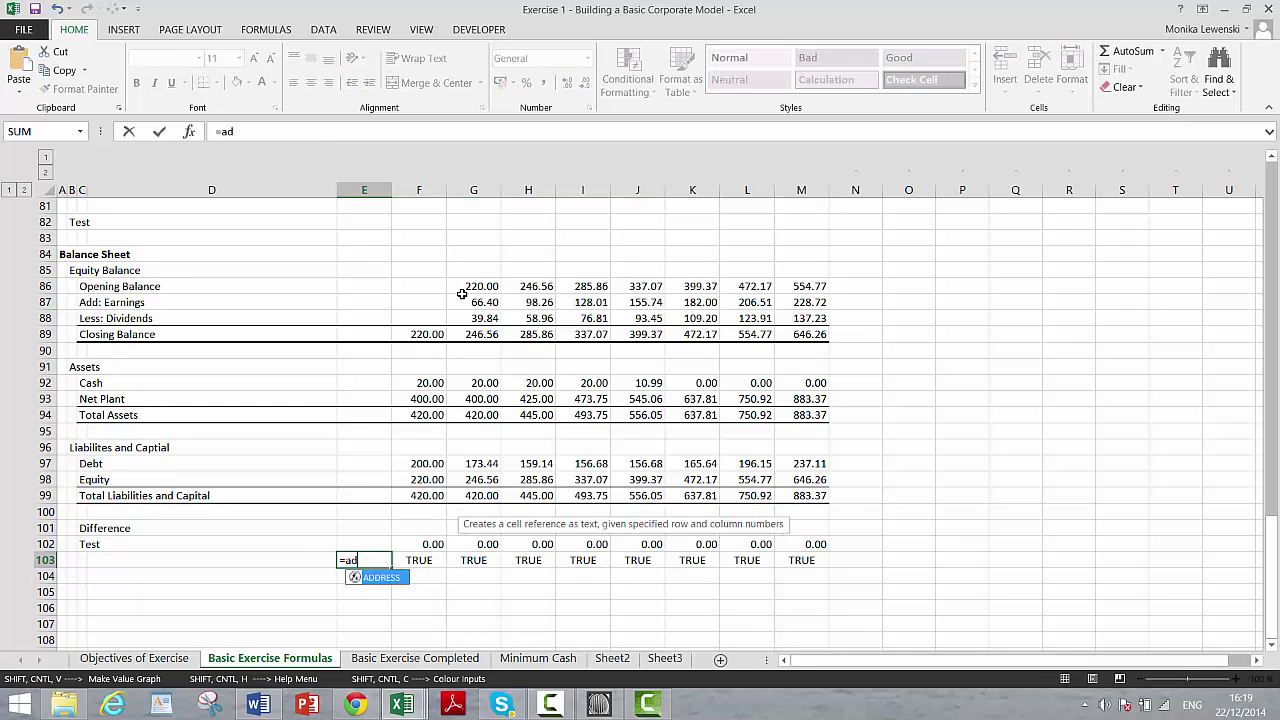
key("BackSpace")
key("BackSpace")
type("nd(")
key("Right")
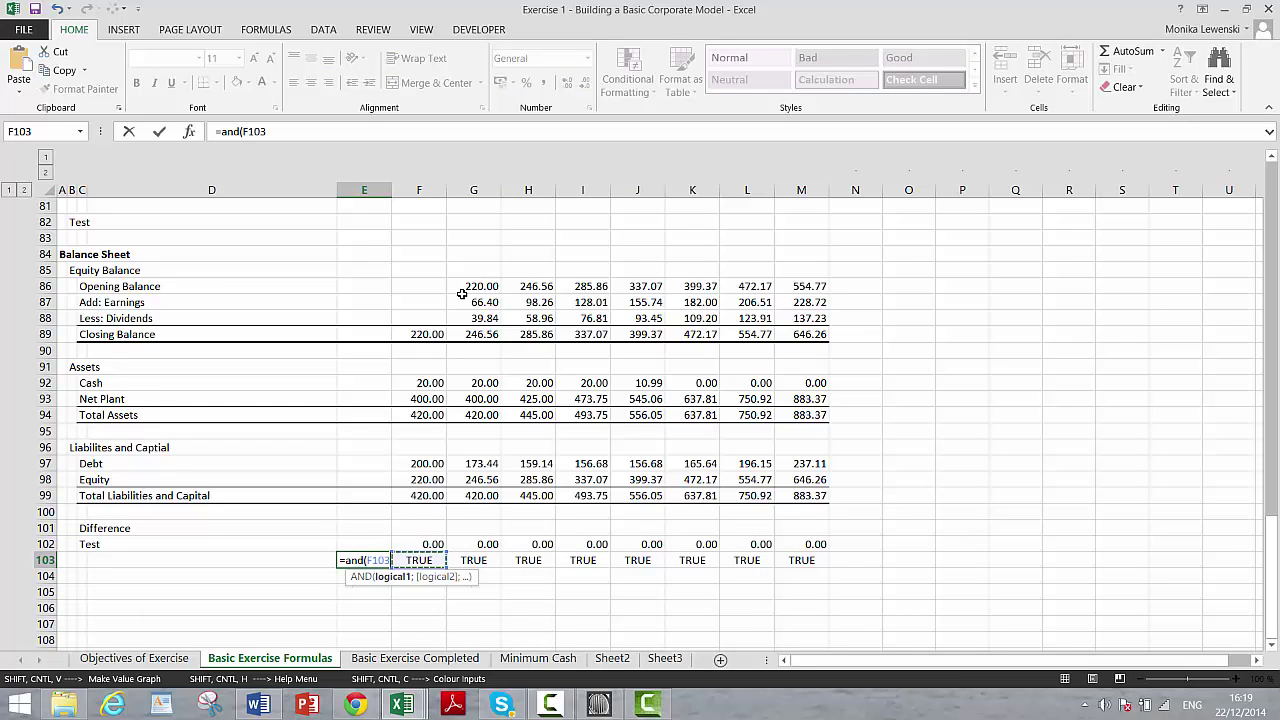
key("shift+Right")
key("shift+Right")
key("shift+Right")
key("shift+Right")
key("shift+Right")
key("shift+Right")
key("shift+Right")
key("ctrl+Return")
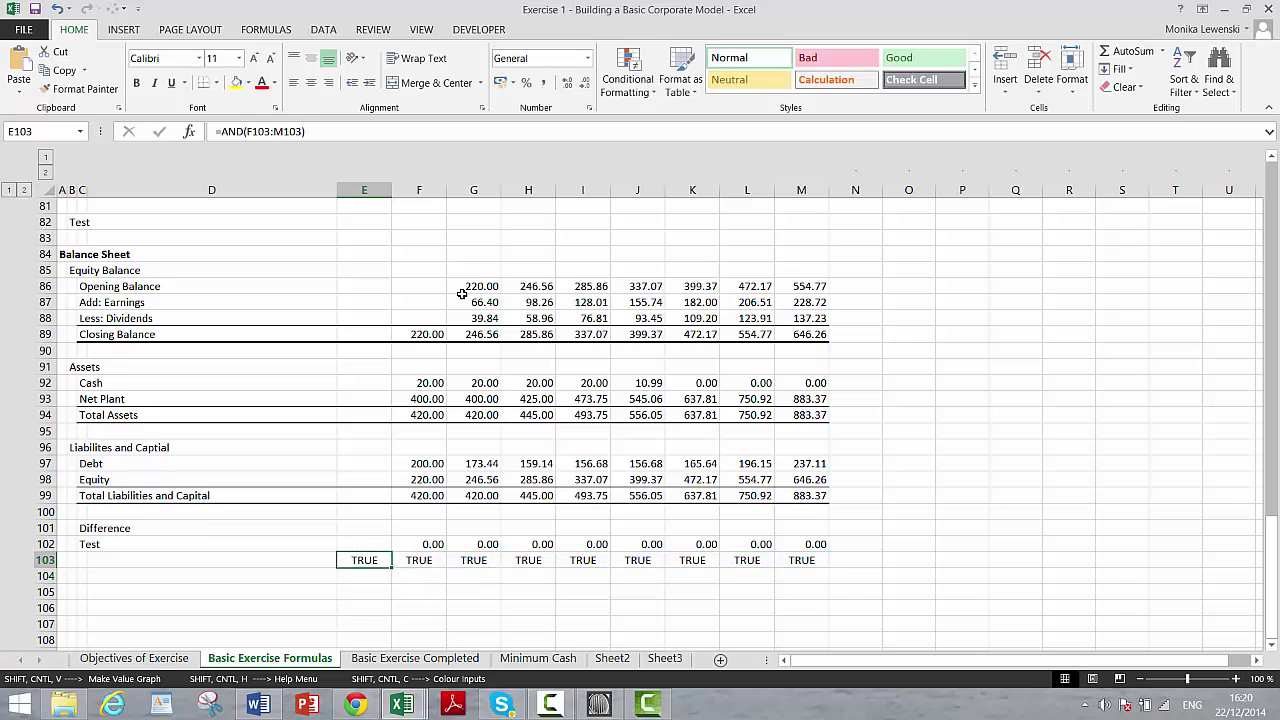
- Move through the sheet to review the balance sheet and cash flow statement
key("Left")
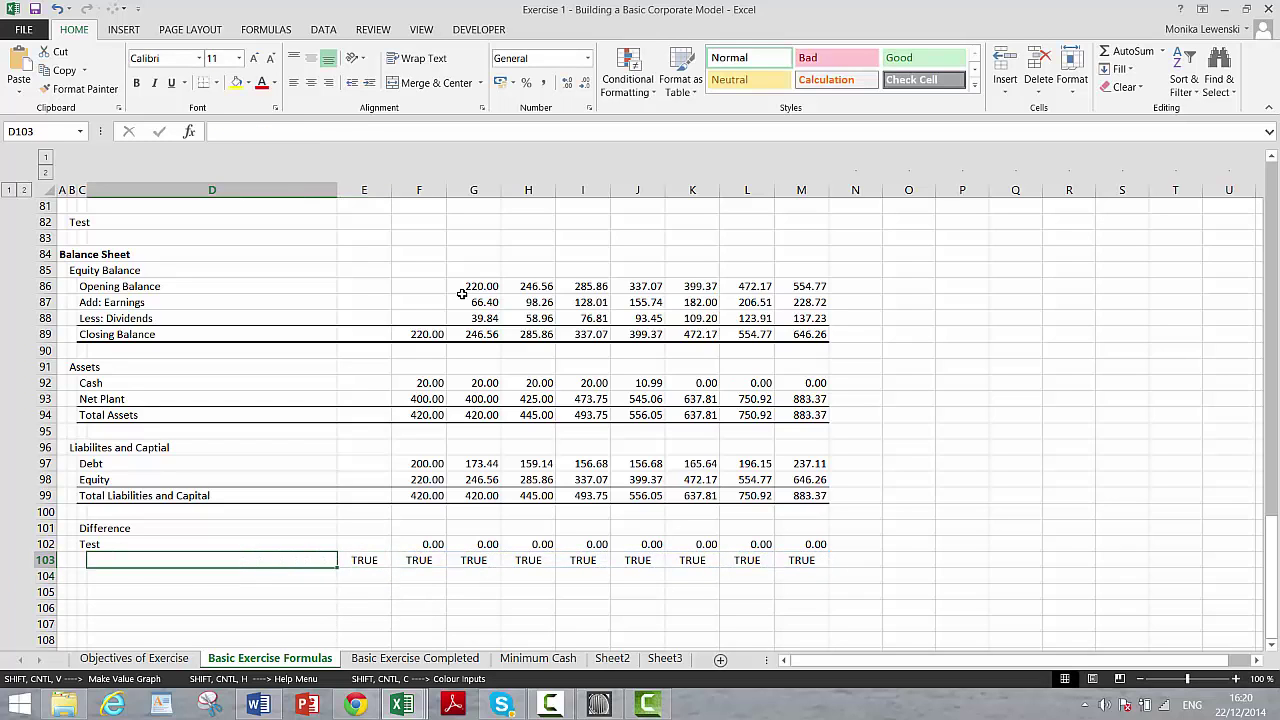
key("Left")
key("Right")
key("Right")
key("Up")
key("Up")
key("Up")
key("Up")
key("Up")
key("Up")
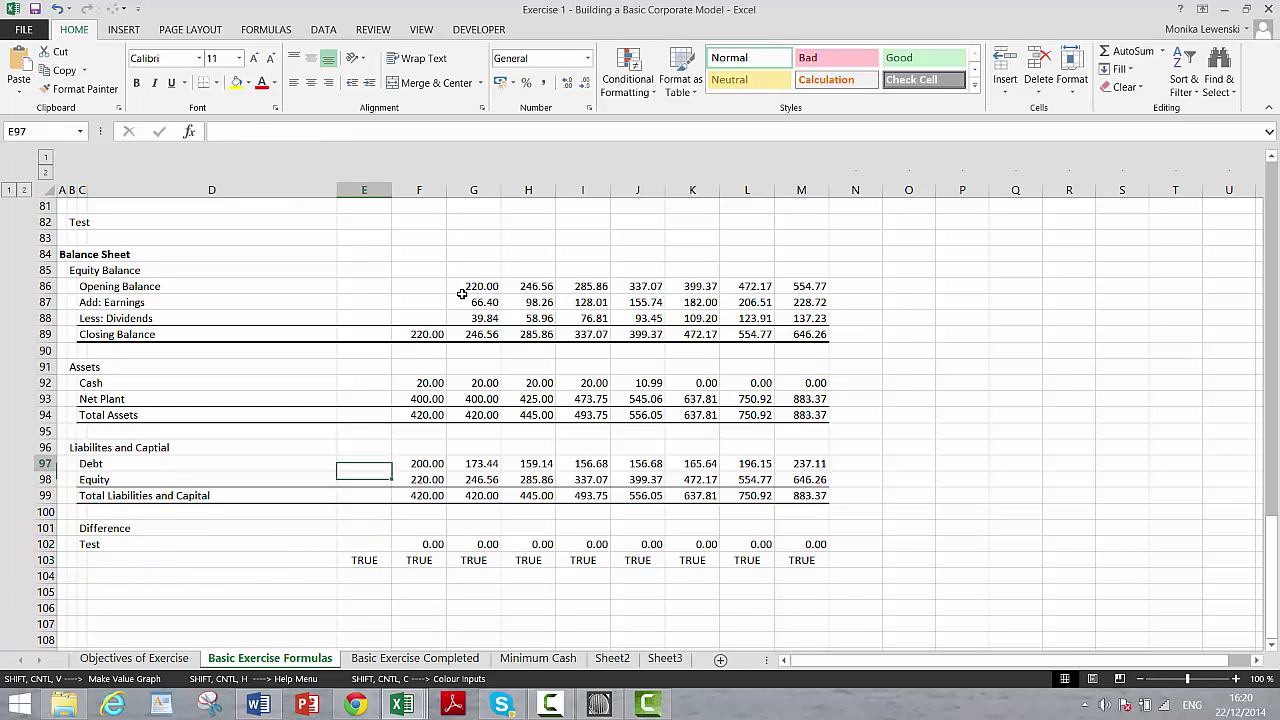
key("Up")
key("Up")
key("Up")
key("Up")
key("Up")
key("Up")
key("Up")
key("Up")
key("Up")
key("Up")
key("Up")
key("Up")
key("Up")
key("Up")
key("Up")
key("Up")
key("Up")
key("Up")
key("Up")
key("Up")
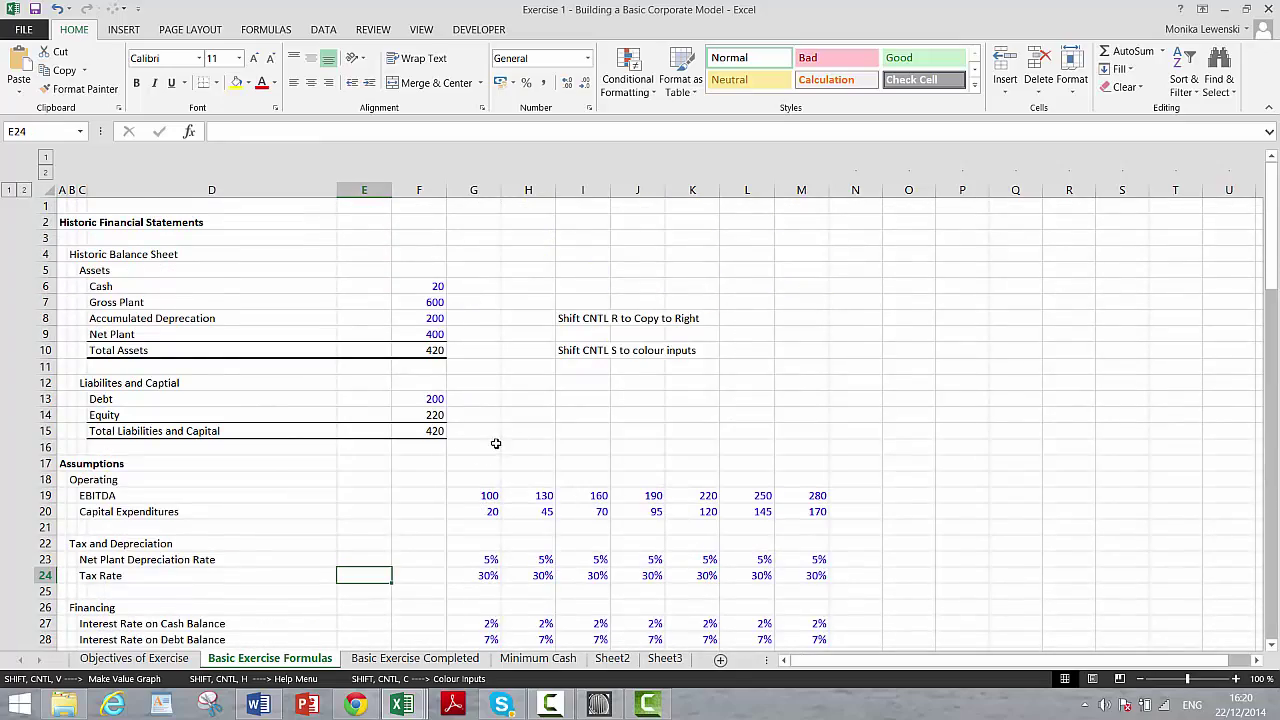
key("Down")
key("Down")
key("Down")
key("Down")
key("Down")
key("Down")
key("Down")
key("Down")
key("Down")
key("Down")
key("Down")
key("Down")
key("Down")
key("Down")
key("Down")
key("Down")
key("Down")
key("Down")
key("Down")
key("Down")
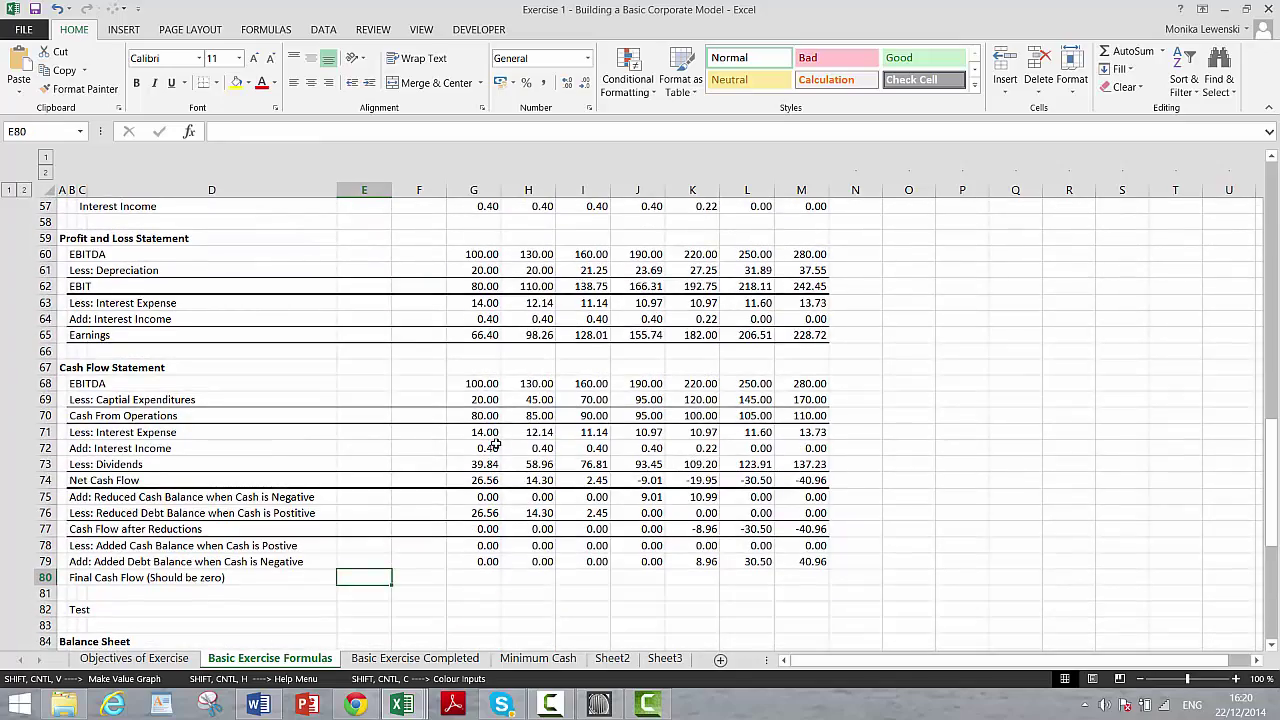
key("Page_Down")
key("Page_Up")
key("Page_Up")
key("Page_Up")
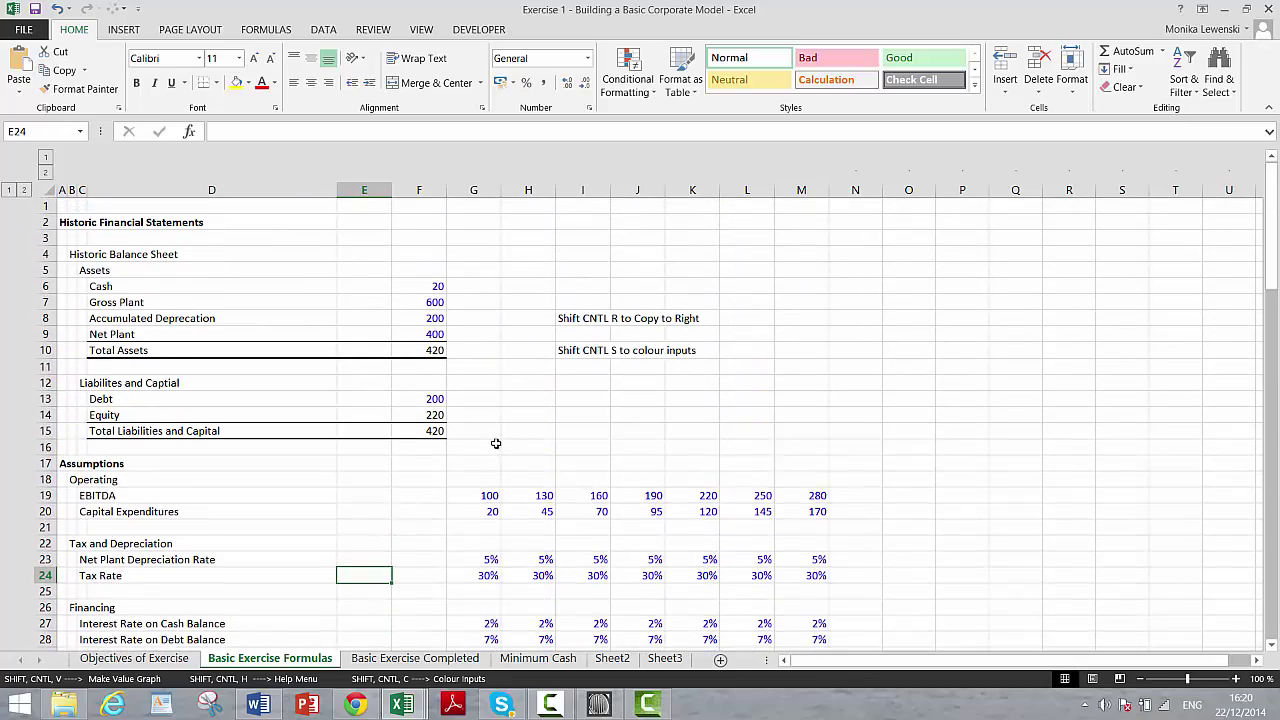
- Bring up the Camtasia Studio project window and the recorder controls
left_click(646, 707)
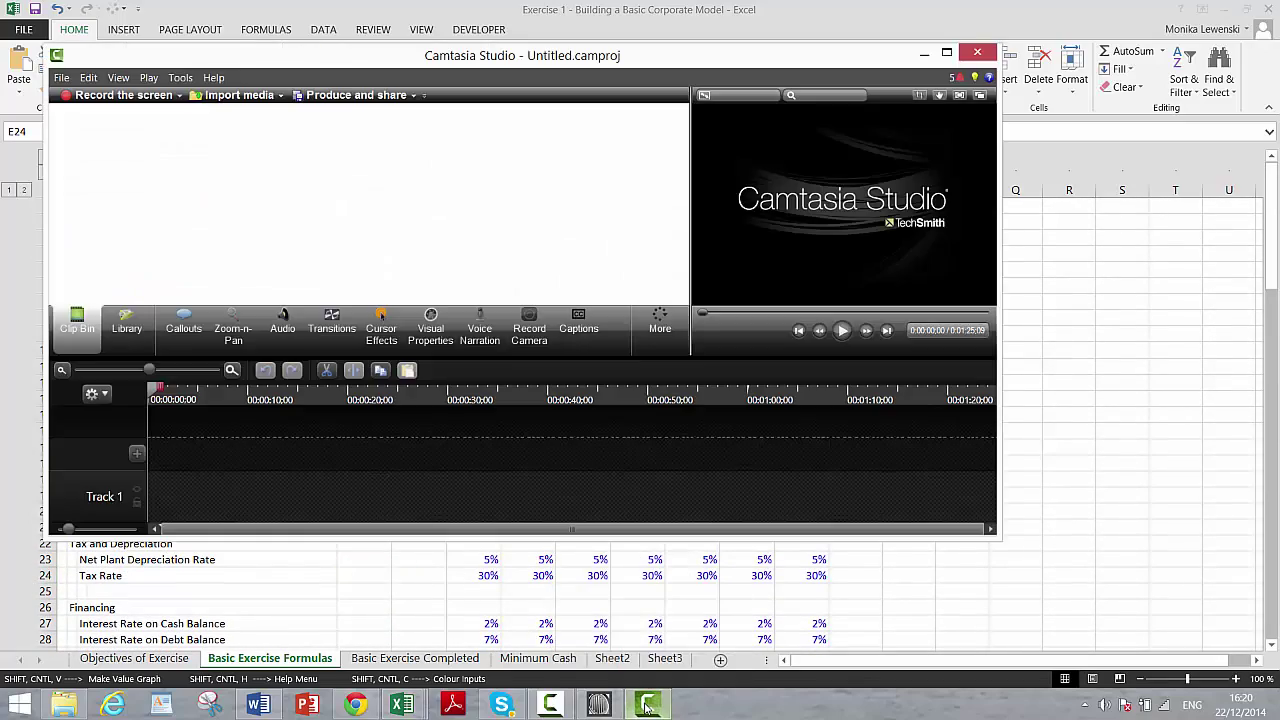
left_click(551, 706)
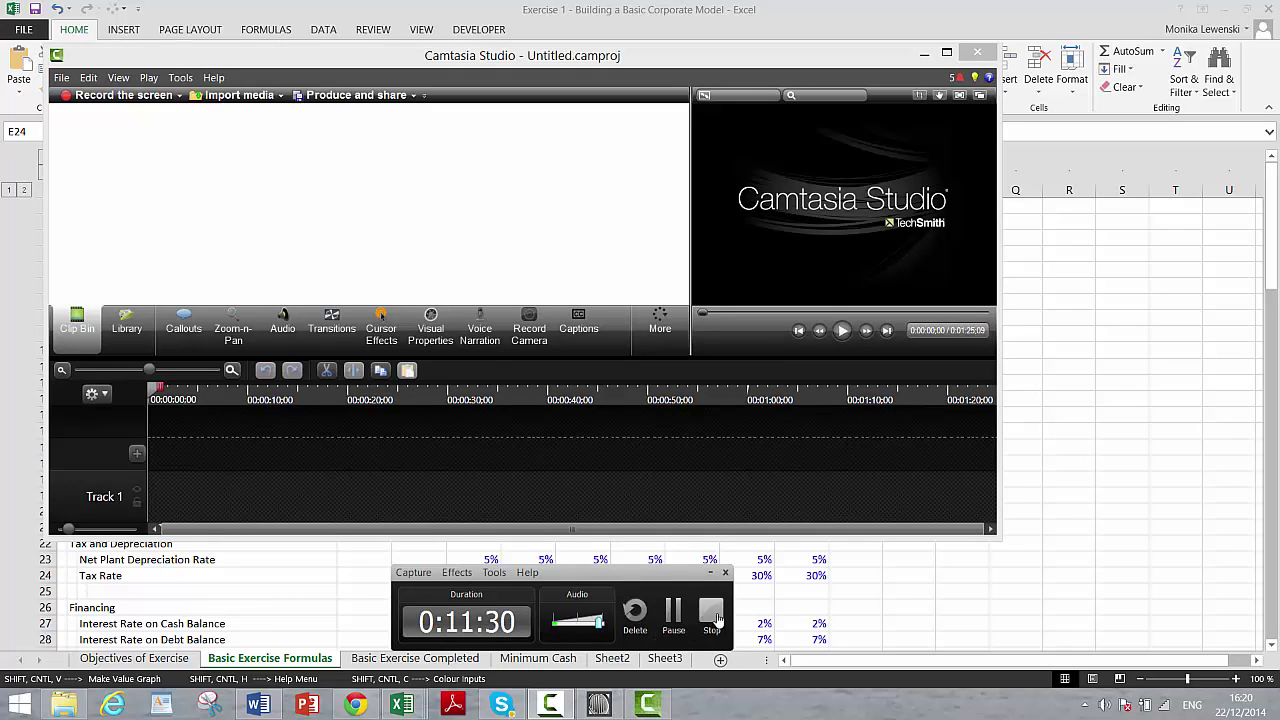